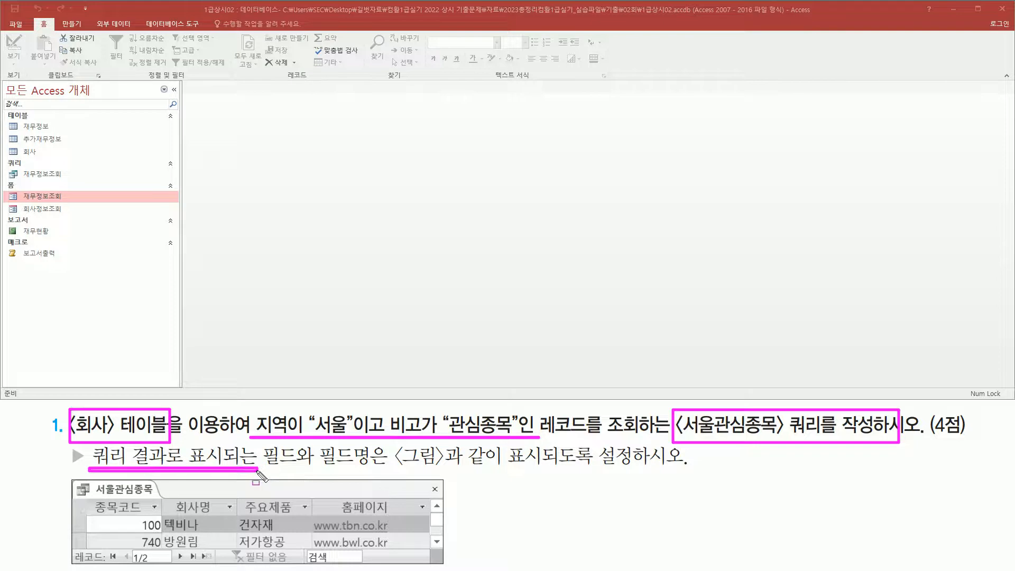
mouse_move(247, 445)
left_mouse_down()
mouse_move(408, 469)
mouse_move(549, 469)
left_mouse_up()
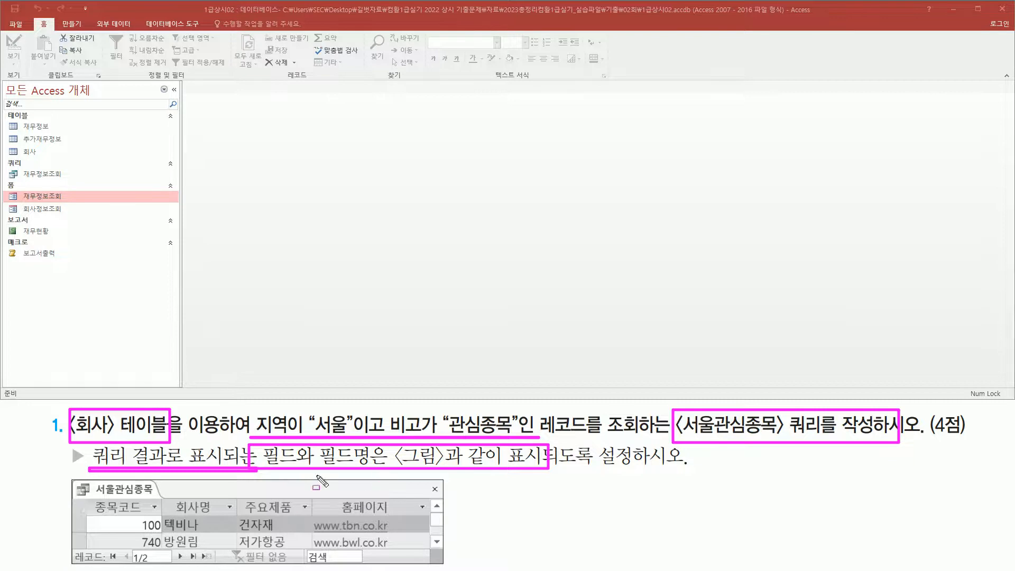
key("Escape")
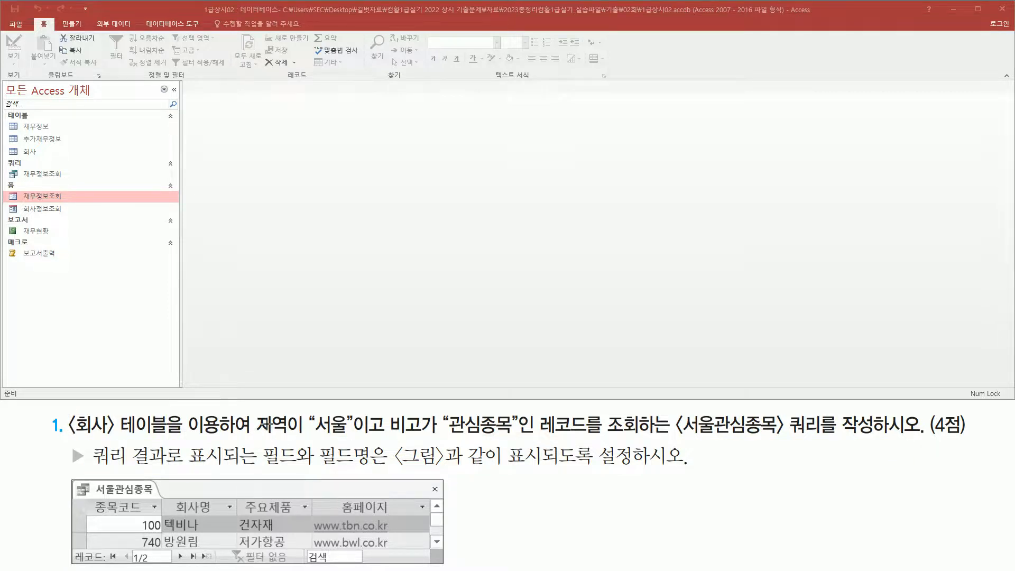
mouse_move(253, 410)
left_mouse_down()
mouse_move(295, 440)
mouse_move(531, 440)
left_mouse_up()
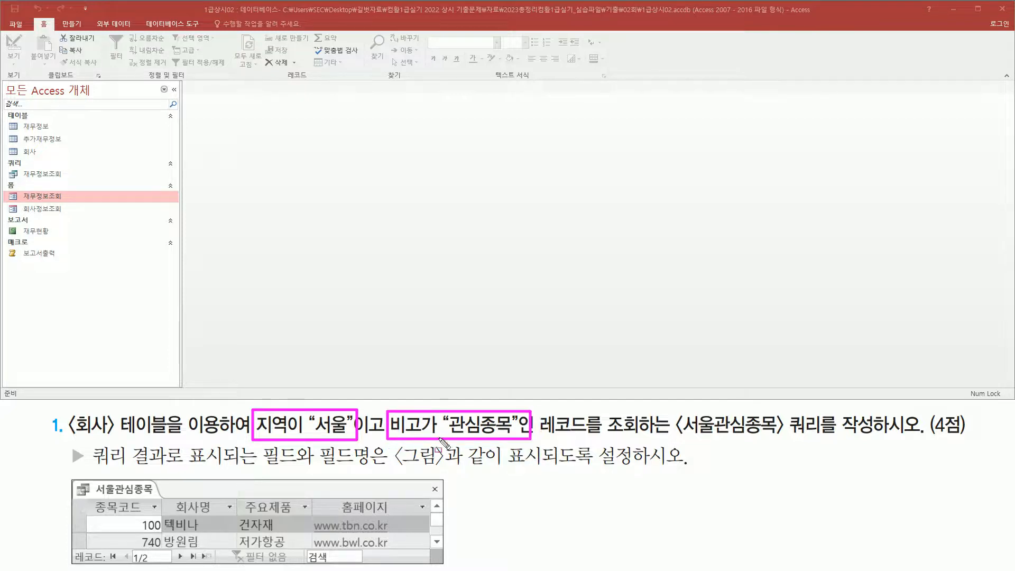
key("Escape")
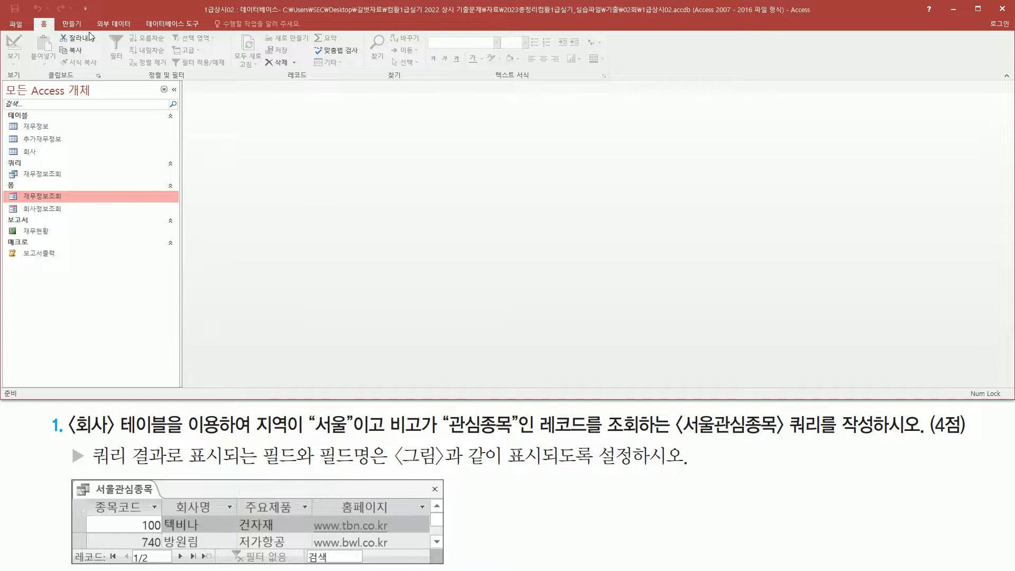
- Create a new query in Design view and add the 회사 table as its source
left_click(71, 24)
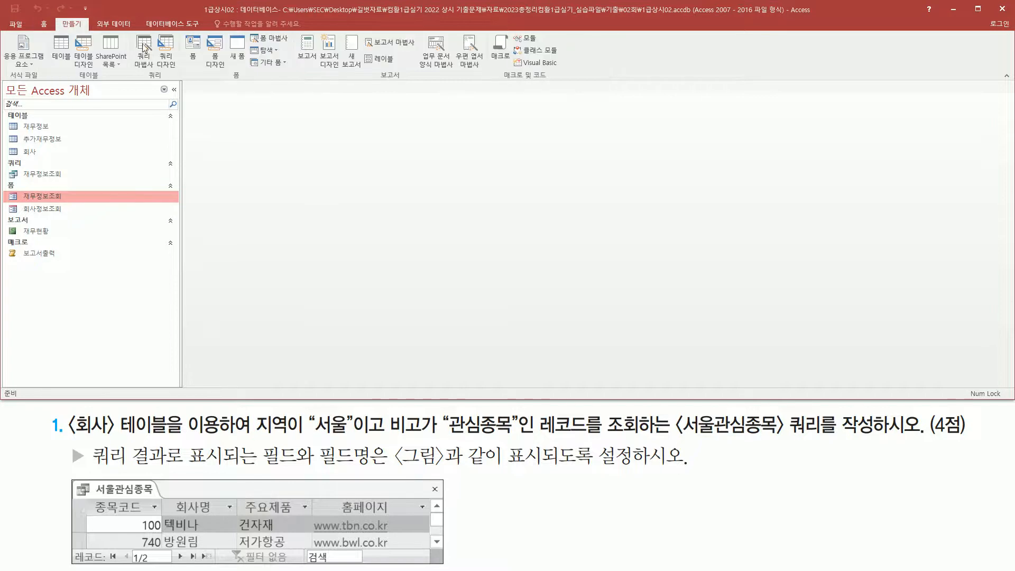
left_click(168, 59)
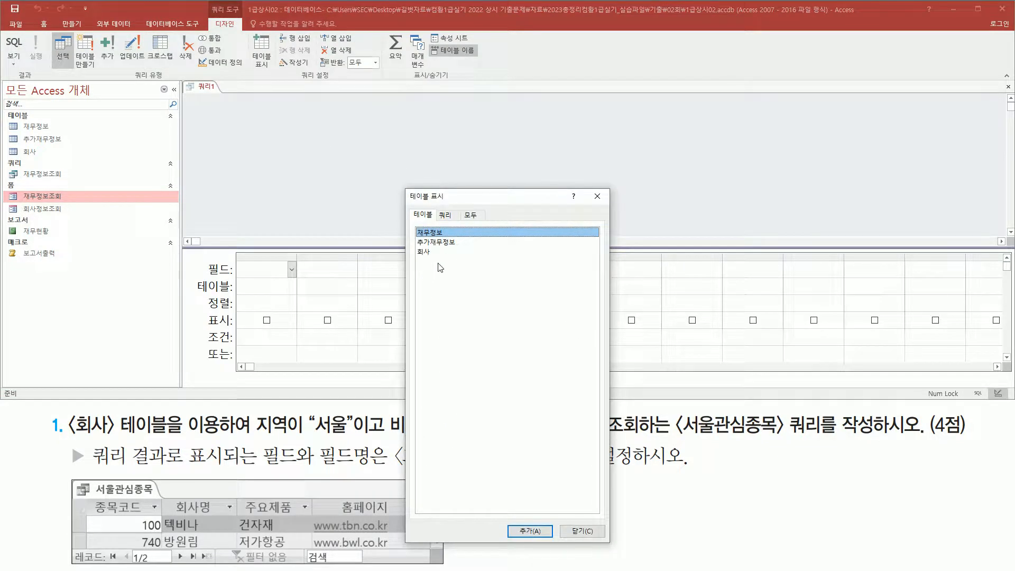
mouse_move(68, 409)
left_mouse_down()
mouse_move(87, 447)
mouse_move(214, 457)
mouse_move(224, 445)
left_mouse_up()
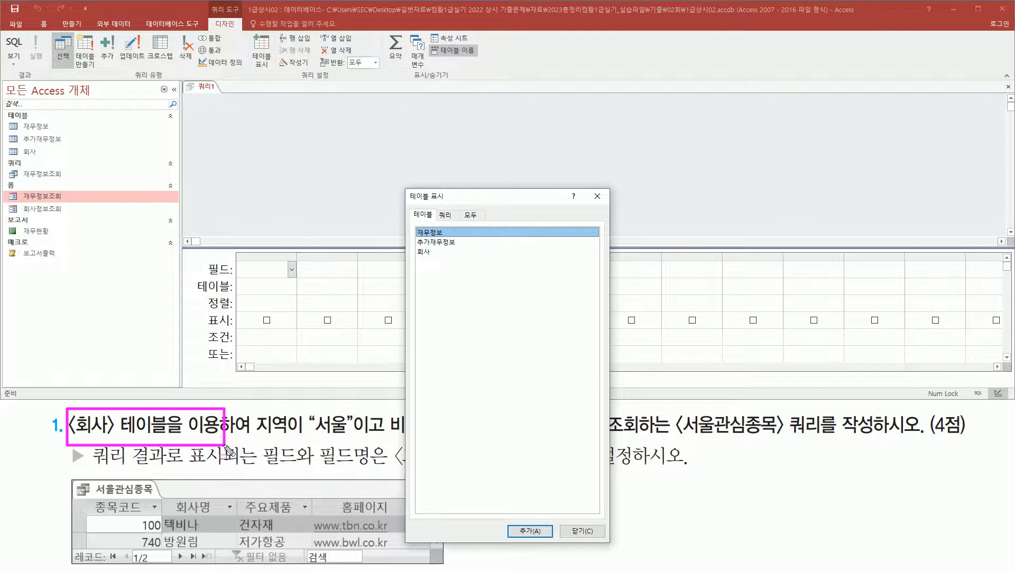
left_click(441, 252)
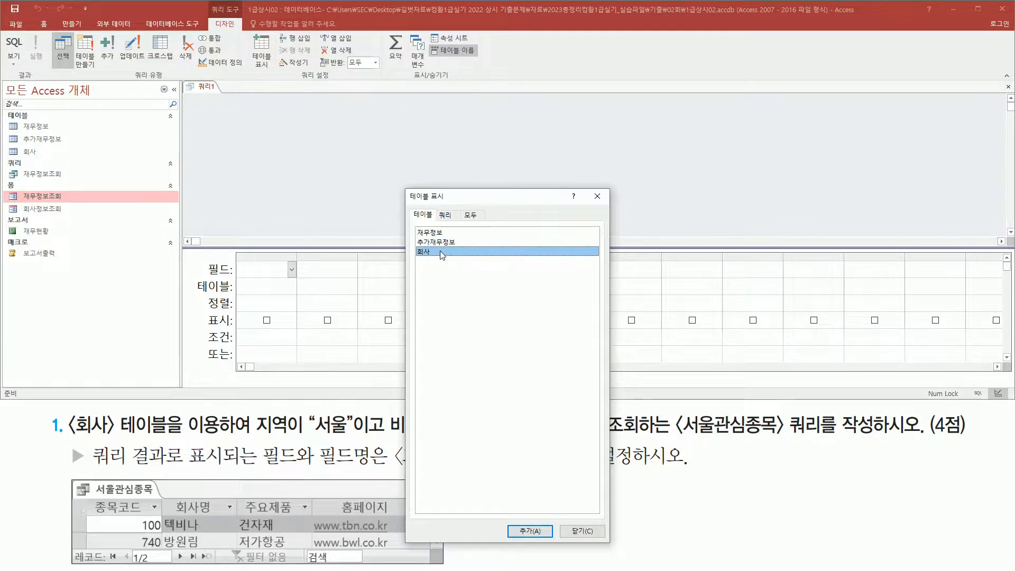
double_click(440, 251)
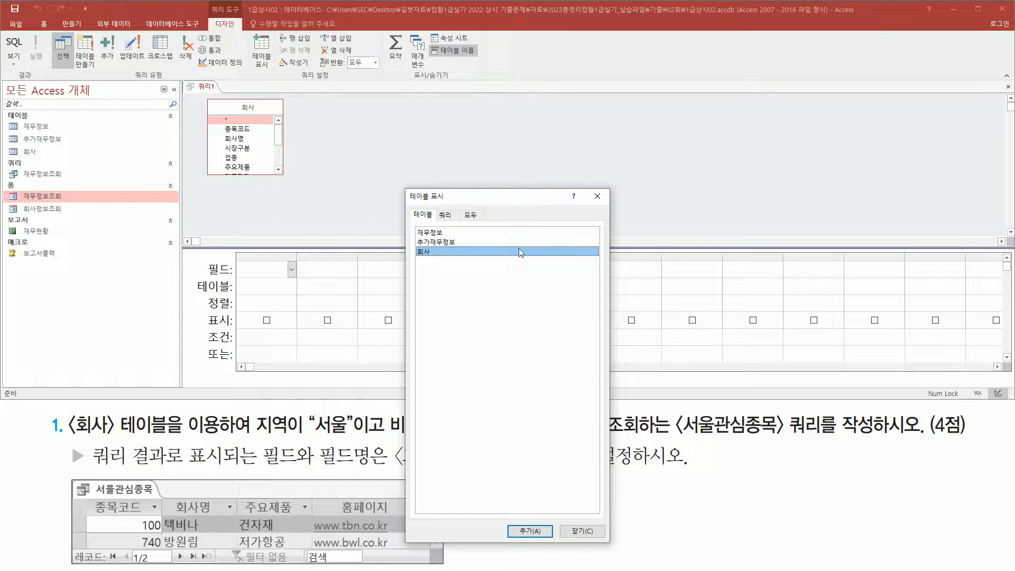
left_click(597, 198)
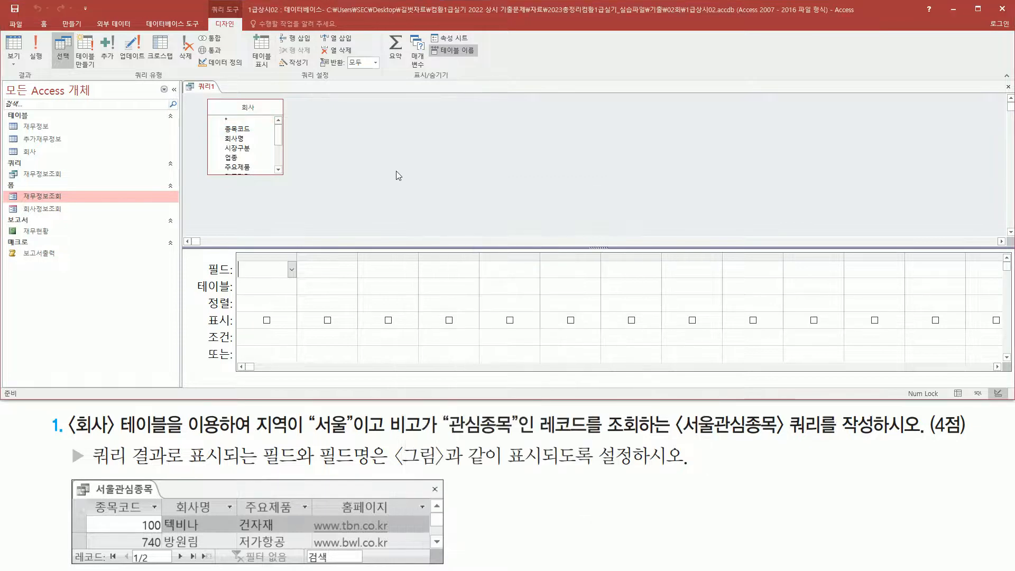
- Add the 종목코드, 회사명, 주요제품 and 홈페이지 fields of the 회사 table to the query grid
mouse_move(93, 496)
left_mouse_down()
mouse_move(131, 516)
mouse_move(407, 516)
left_mouse_up()
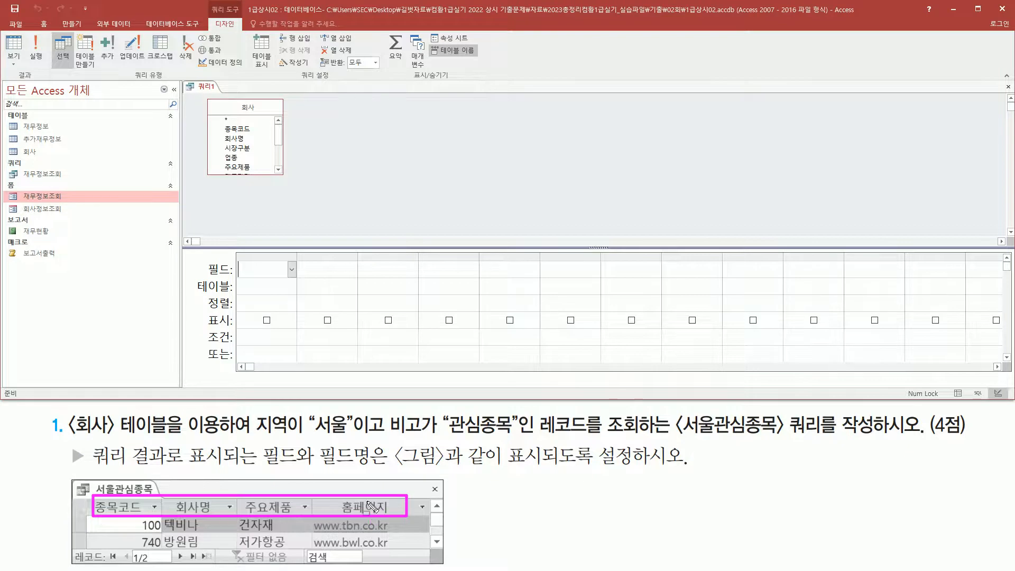
key("Escape")
left_click(251, 131)
double_click(251, 131)
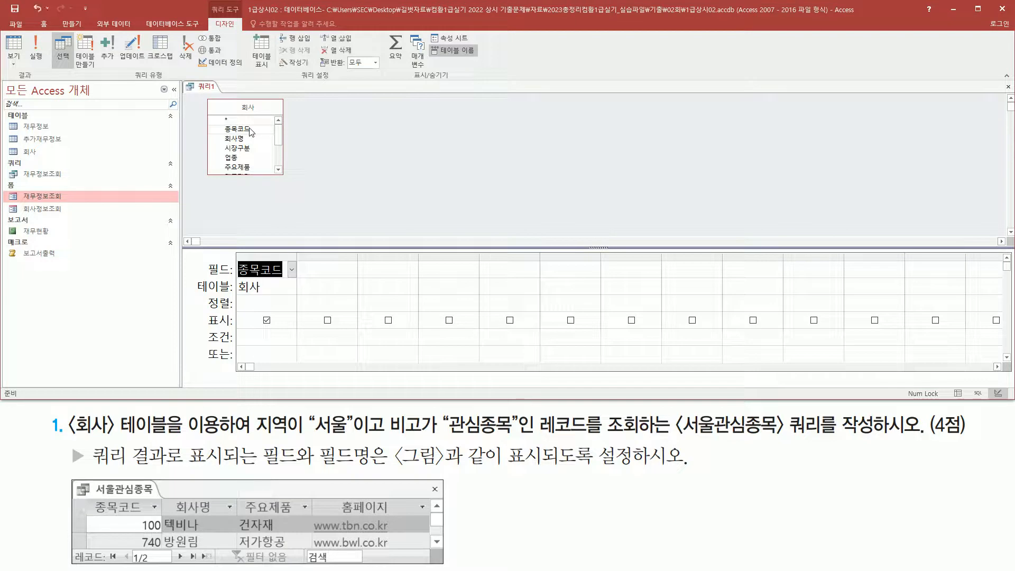
double_click(242, 139)
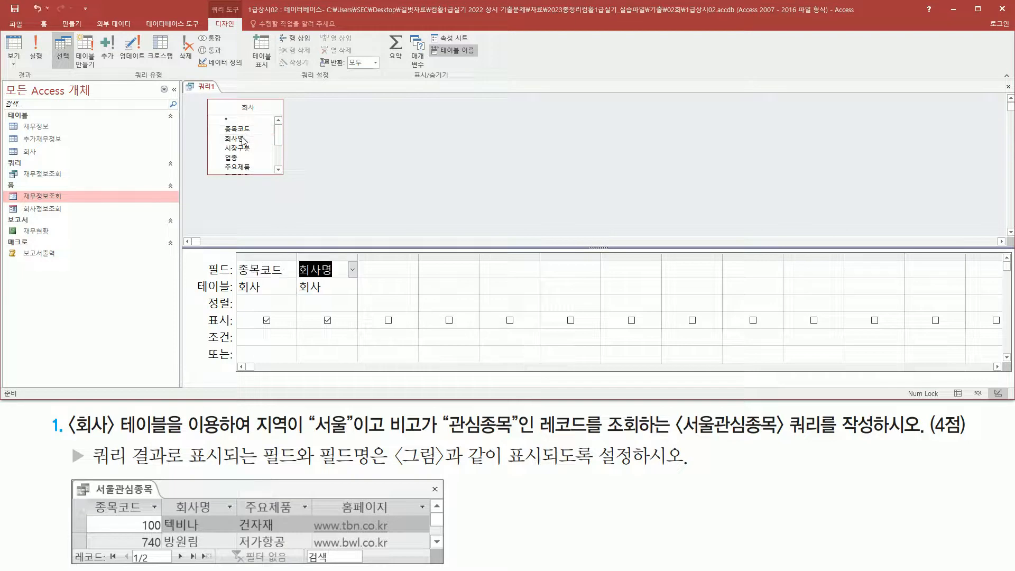
left_click(245, 167)
double_click(245, 167)
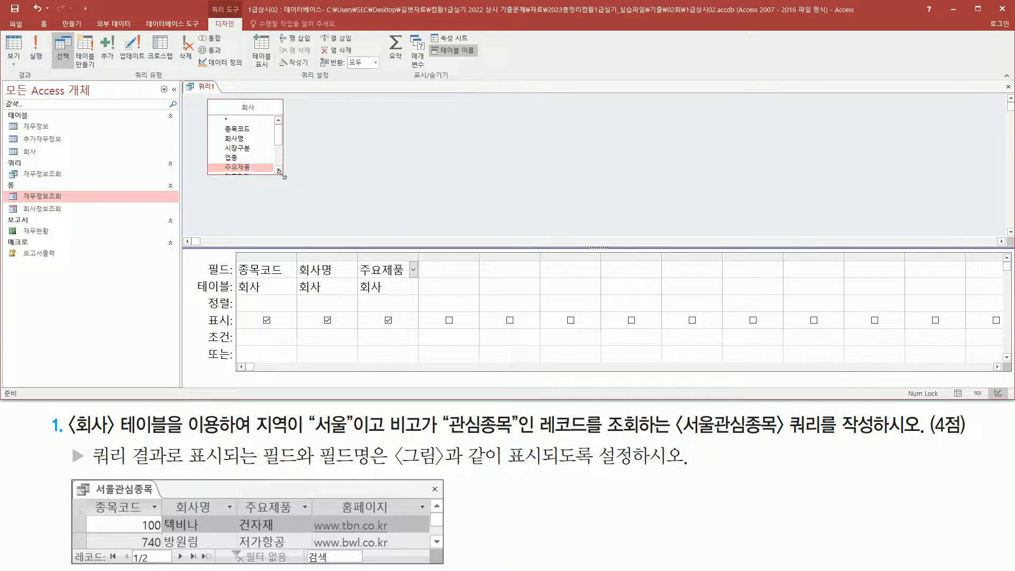
scroll(280, 174, "down", 3)
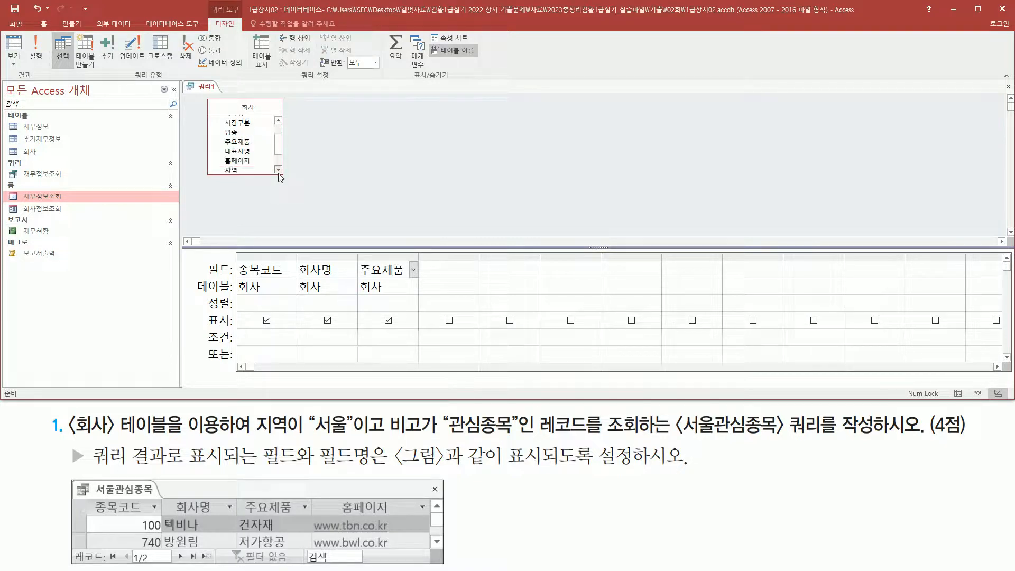
double_click(245, 161)
mouse_move(237, 254)
left_mouse_down()
mouse_move(460, 279)
mouse_move(474, 295)
left_mouse_up()
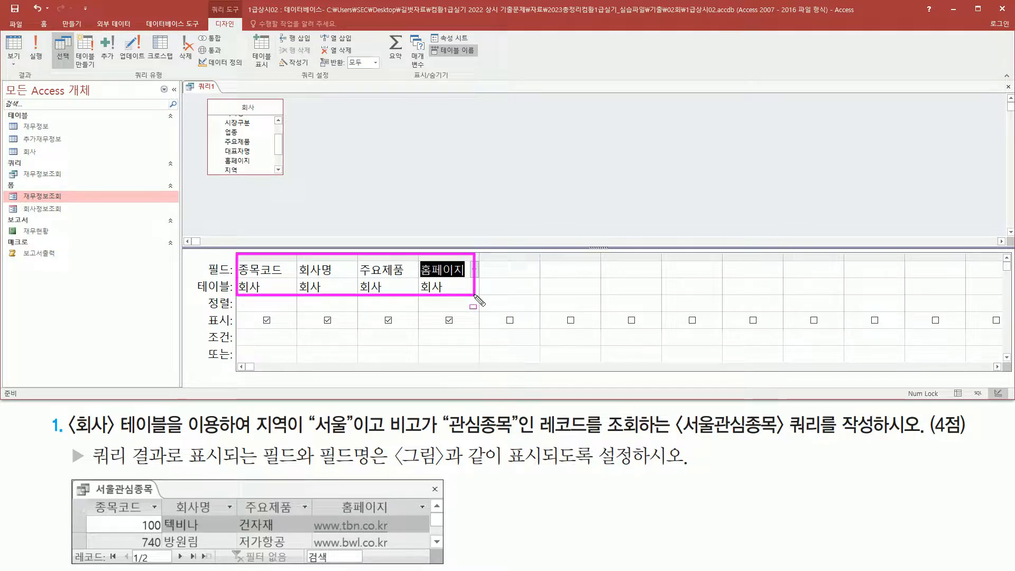
left_click_drag(254, 434, 290, 434)
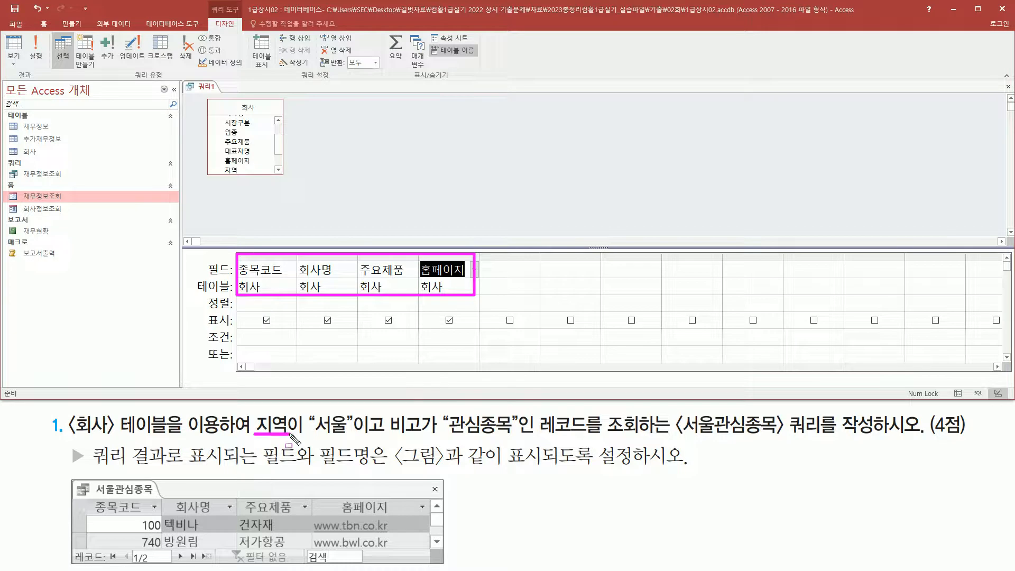
left_click_drag(391, 436, 420, 436)
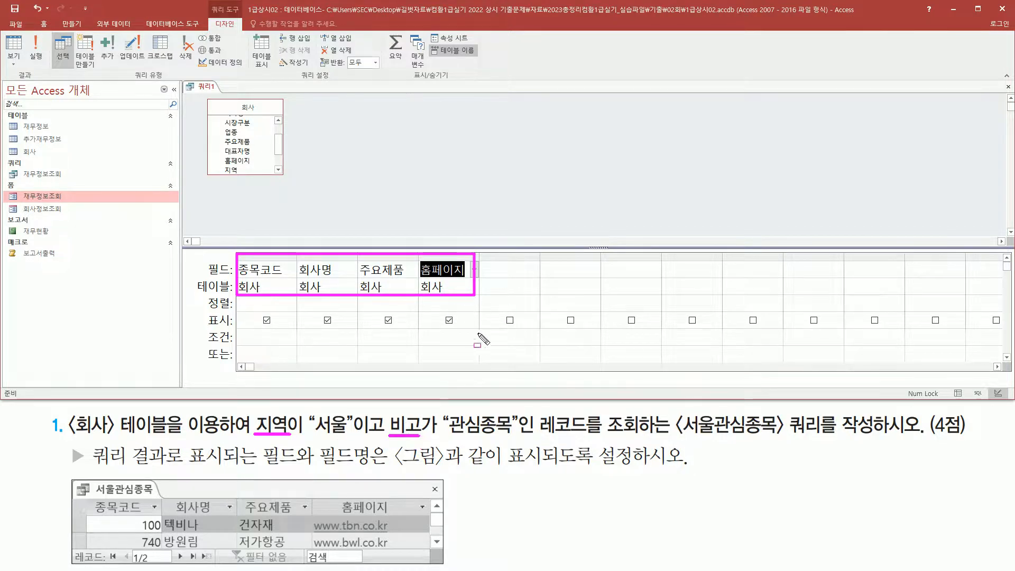
key("Escape")
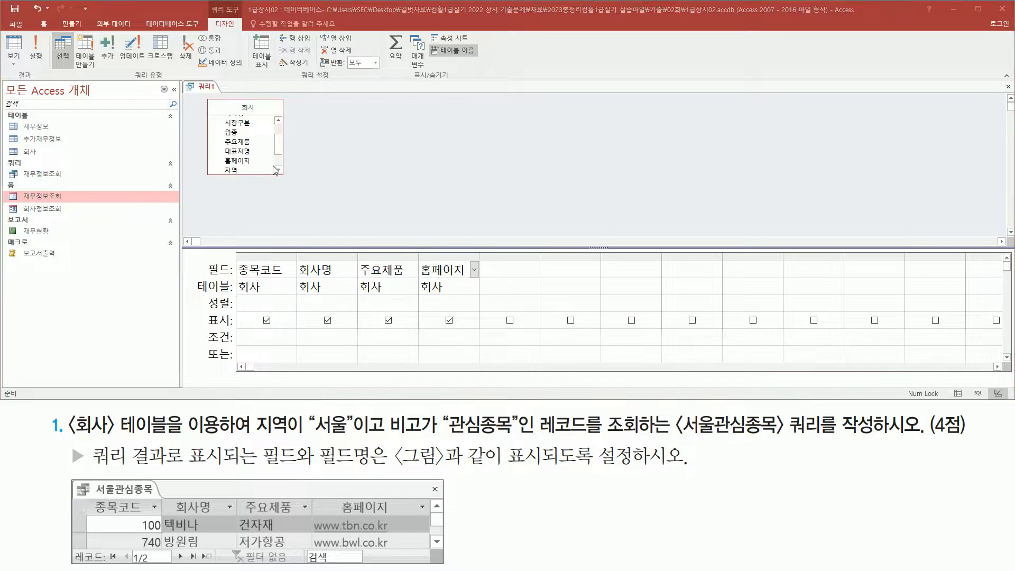
- Add the 지역 and 비고 fields of the 회사 table to the query grid
left_click(243, 172)
double_click(246, 171)
left_click(279, 170)
left_click(278, 170)
left_click(279, 171)
left_click(246, 170)
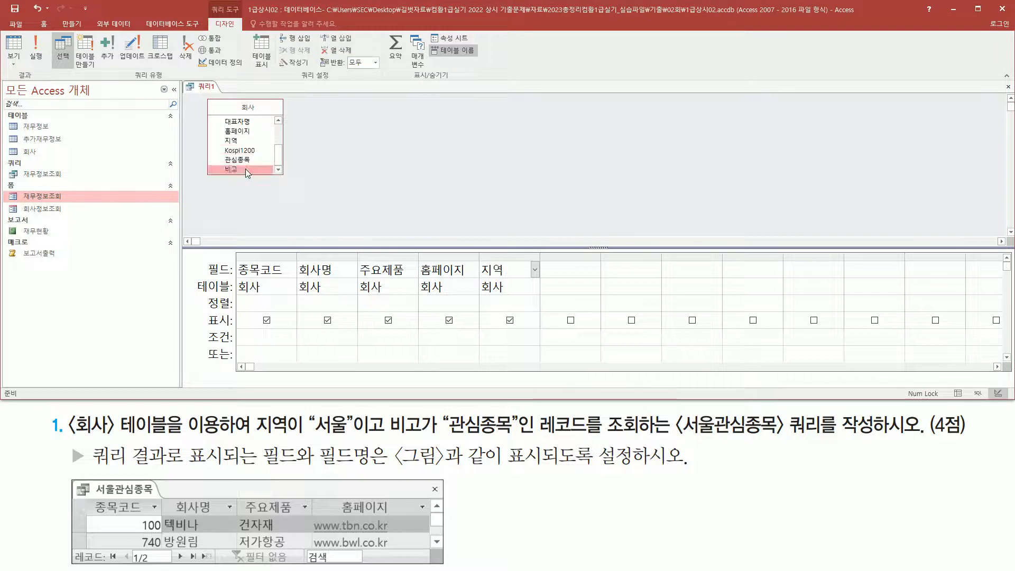
double_click(246, 169)
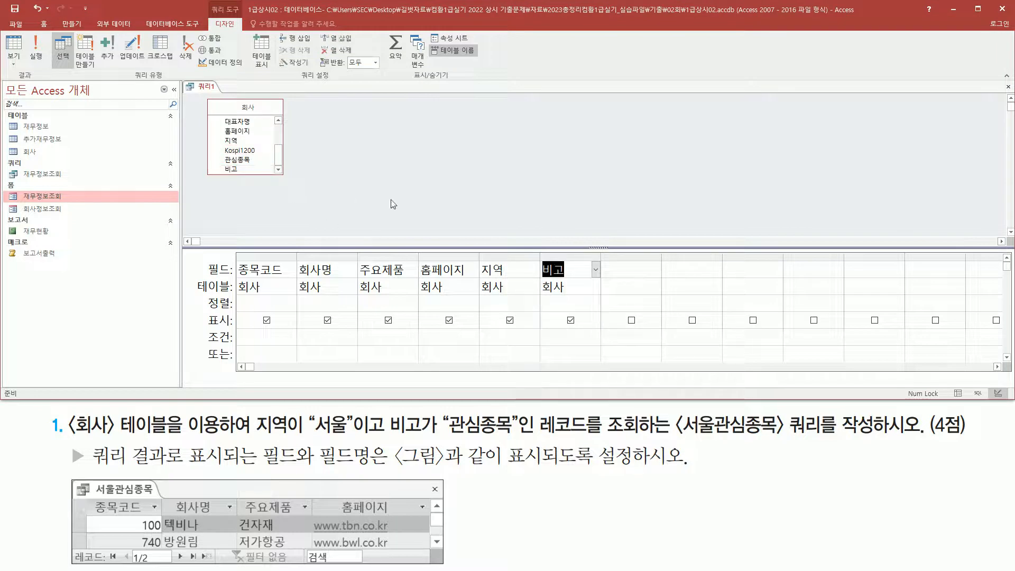
- Run the query, examine the 지역 and 비고 values of its records, and return to Design view
left_click(35, 48)
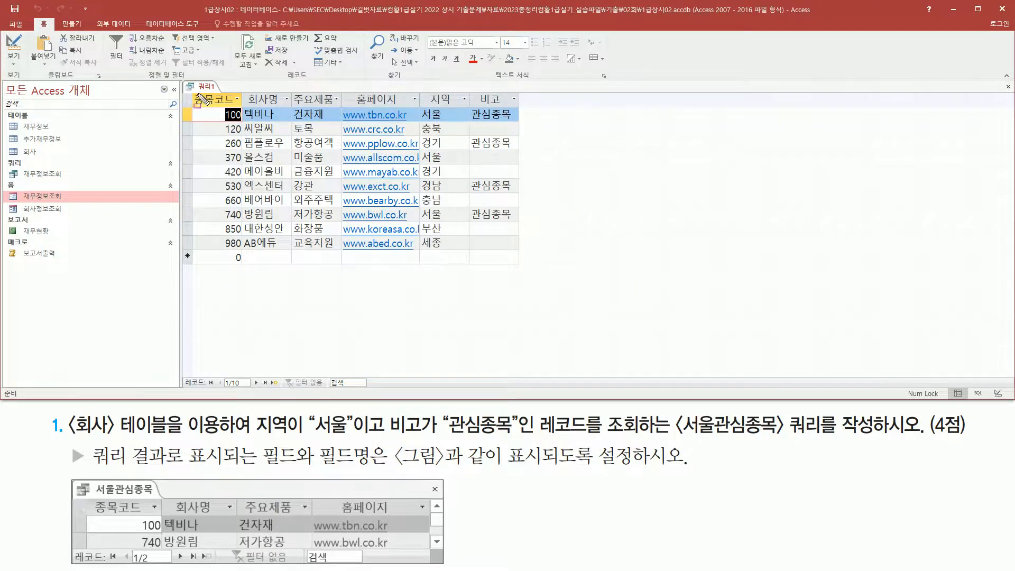
mouse_move(196, 95)
left_mouse_down()
mouse_move(288, 113)
mouse_move(432, 114)
mouse_move(420, 256)
left_mouse_up()
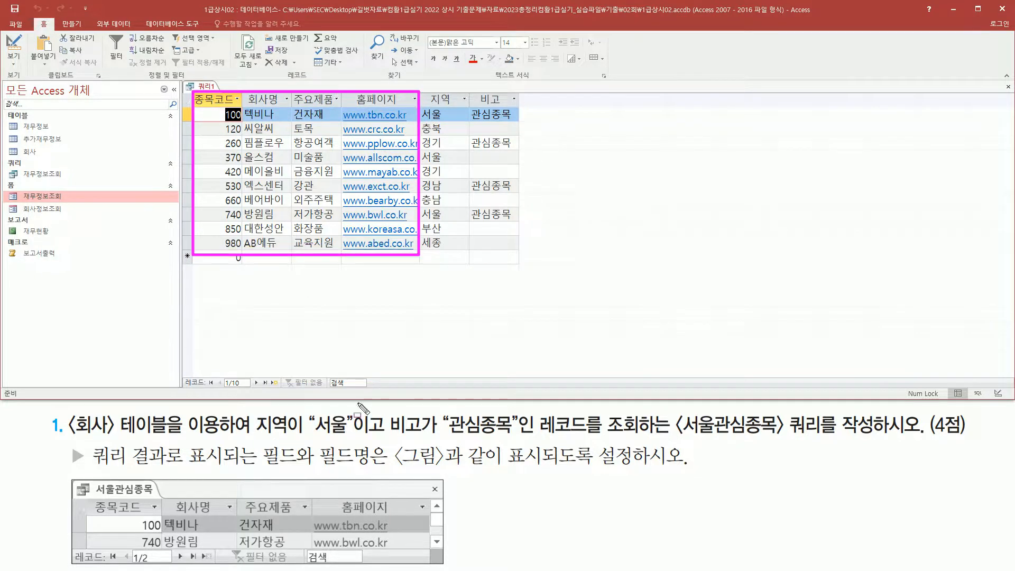
mouse_move(91, 501)
left_mouse_down()
mouse_move(372, 553)
mouse_move(432, 551)
left_mouse_up()
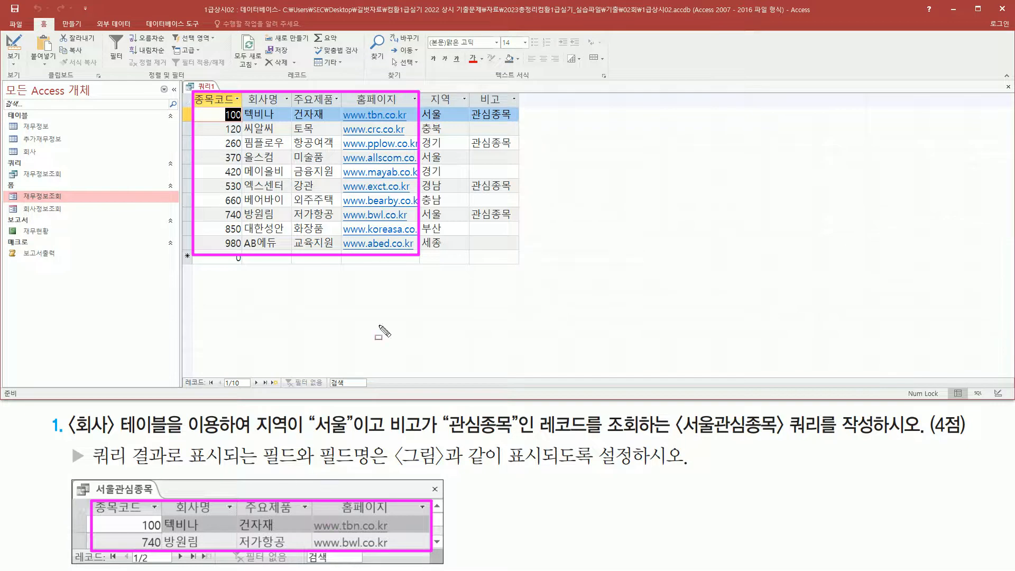
left_click_drag(426, 90, 458, 103)
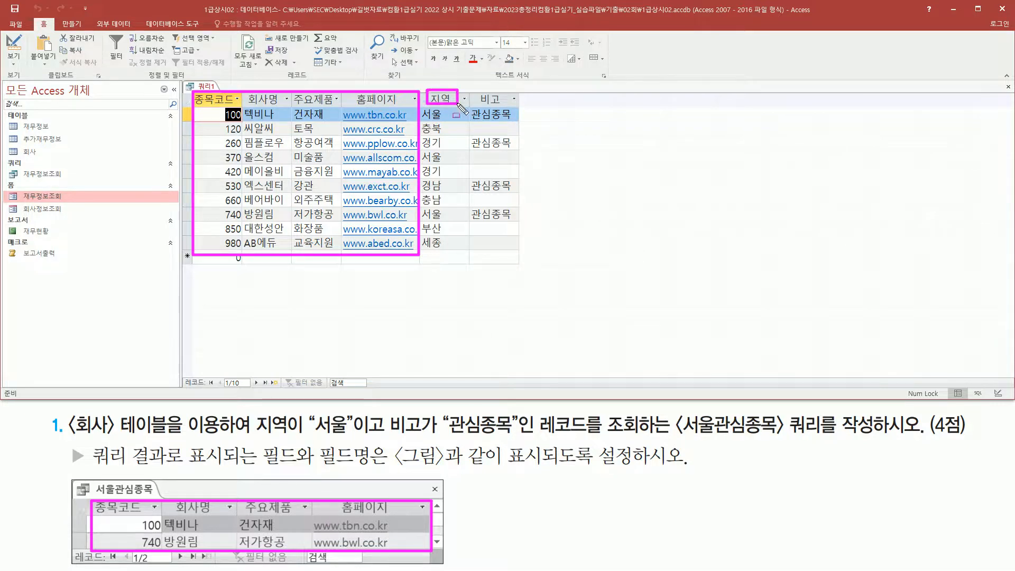
mouse_move(247, 437)
left_mouse_down()
mouse_move(344, 426)
mouse_move(353, 409)
left_mouse_up()
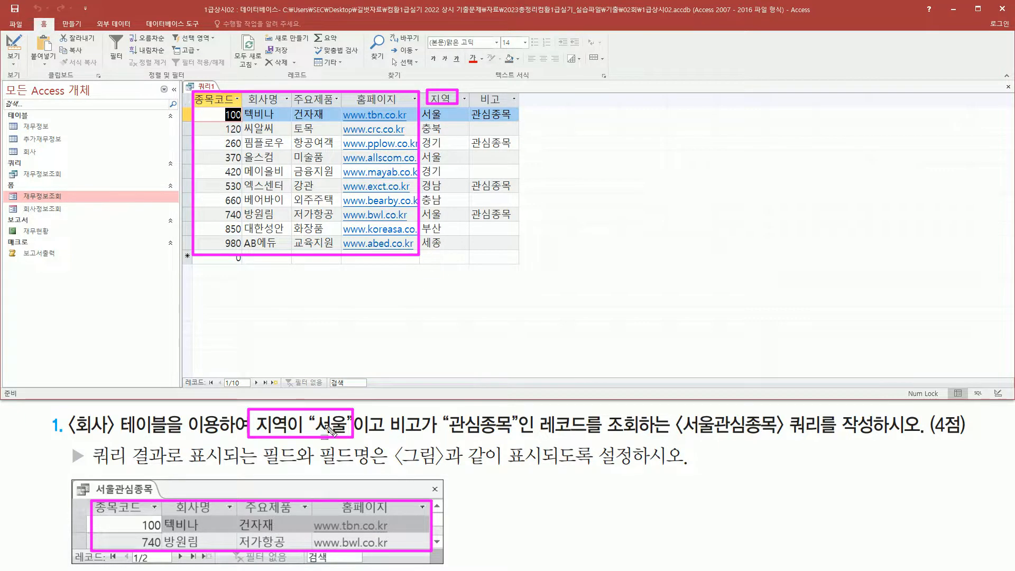
left_click_drag(309, 412, 316, 439)
key("ctrl+z")
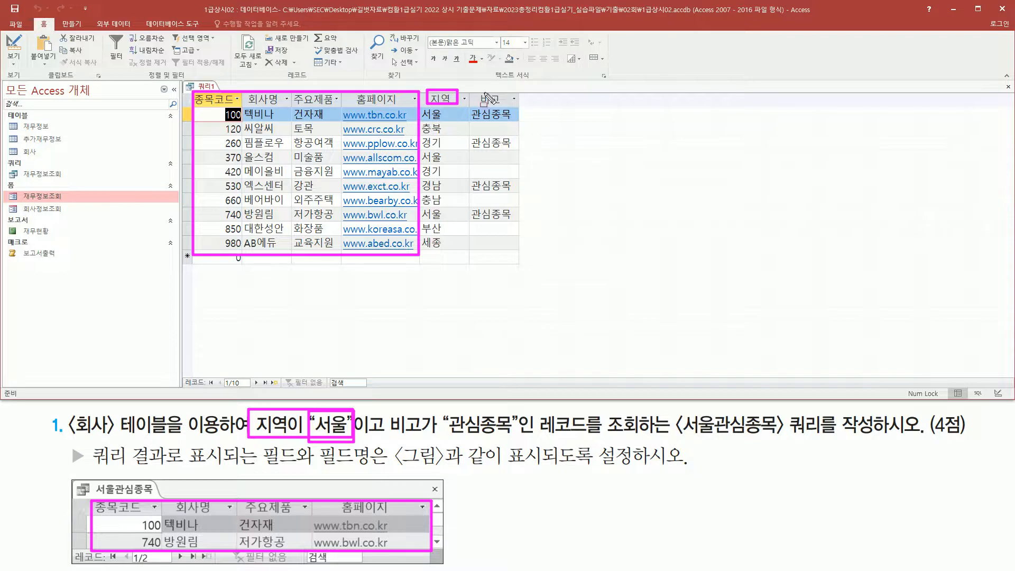
left_click_drag(478, 86, 511, 105)
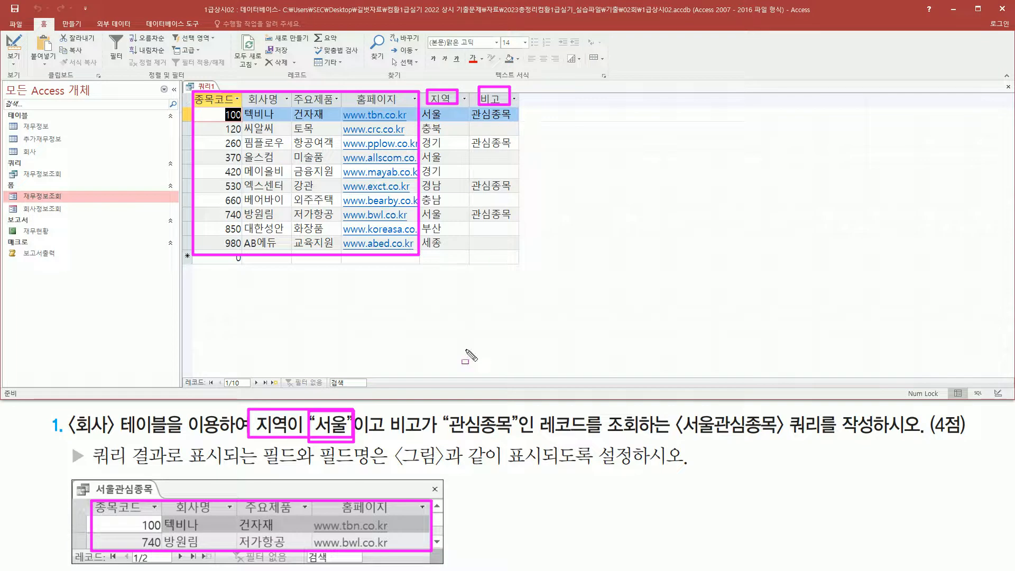
mouse_move(390, 418)
left_mouse_down()
mouse_move(405, 431)
mouse_move(519, 446)
left_mouse_up()
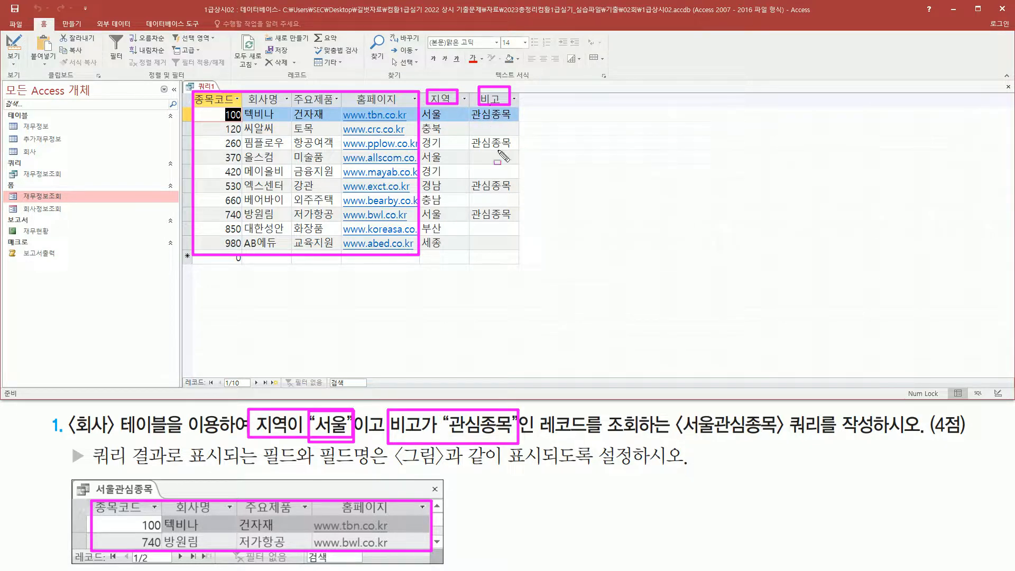
key("Escape")
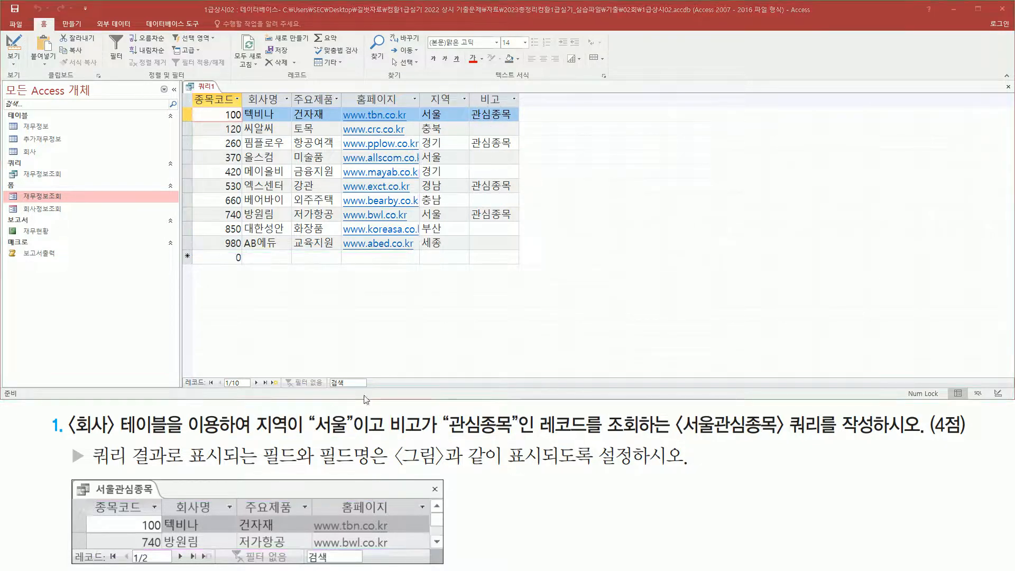
key("ctrl+2")
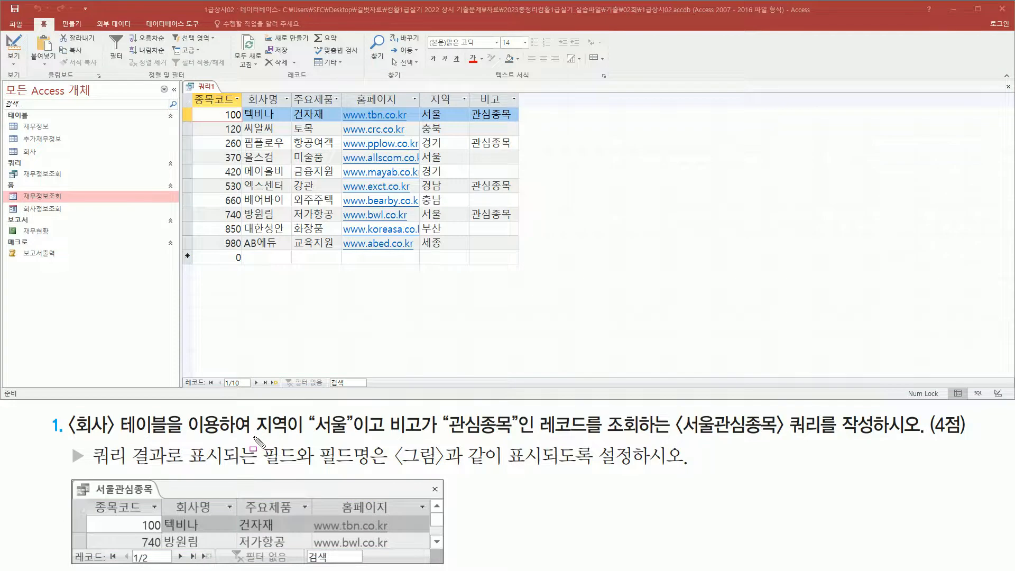
mouse_move(253, 437)
left_mouse_down()
mouse_move(353, 411)
mouse_move(424, 437)
mouse_move(523, 437)
left_mouse_up()
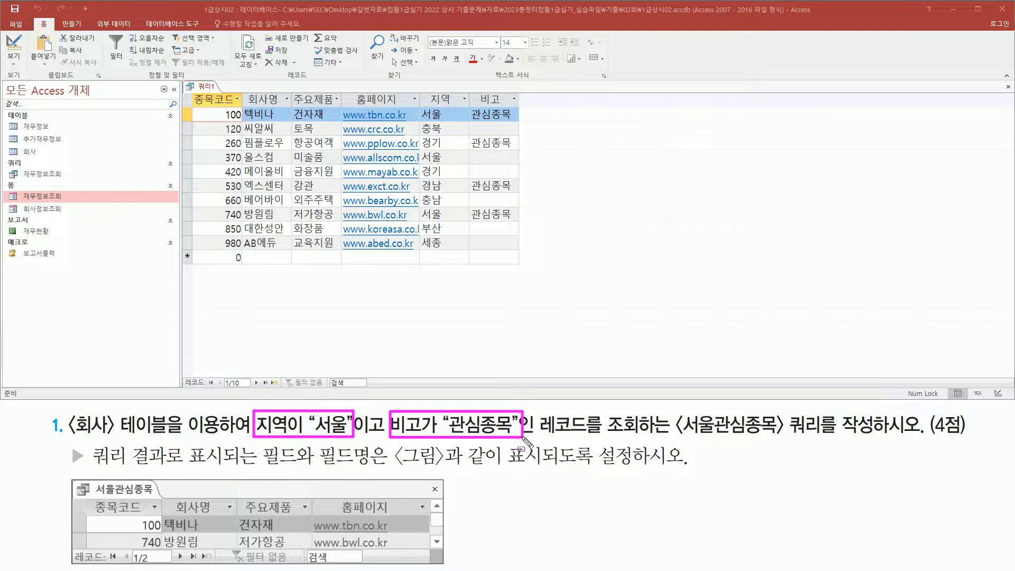
left_click_drag(358, 437, 385, 437)
key("Escape")
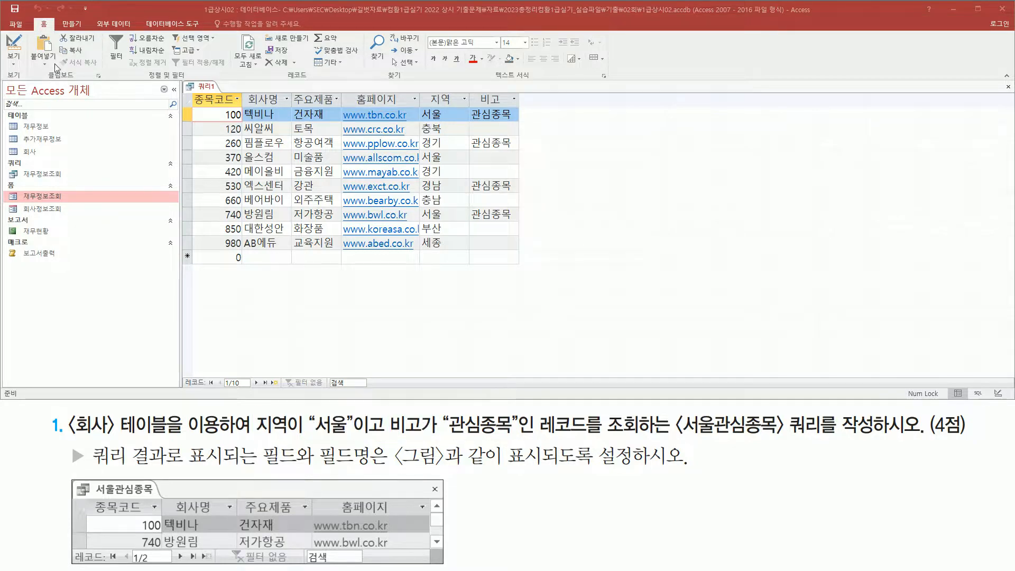
left_click(13, 46)
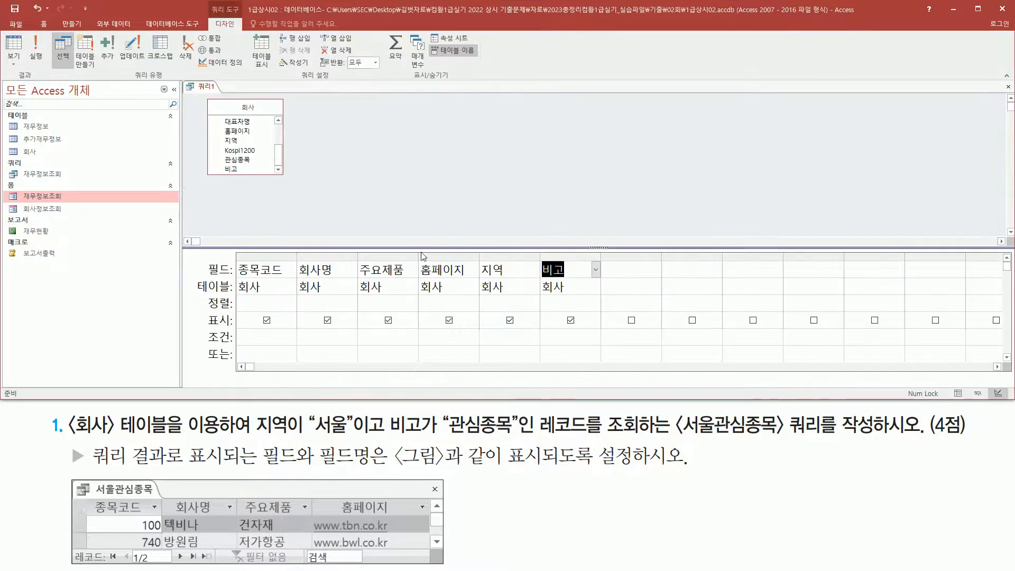
mouse_move(479, 259)
left_mouse_down()
mouse_move(517, 332)
mouse_move(530, 327)
left_mouse_up()
left_click_drag(195, 326, 231, 348)
left_click_drag(481, 330, 533, 349)
mouse_move(543, 254)
left_mouse_down()
mouse_move(569, 317)
mouse_move(588, 325)
mouse_move(581, 343)
left_mouse_up()
key("Escape")
- Set the query criteria to "서울" for the 지역 field and "관심종목" for the 비고 field on the same criteria row
left_click(503, 341)
type("\"")
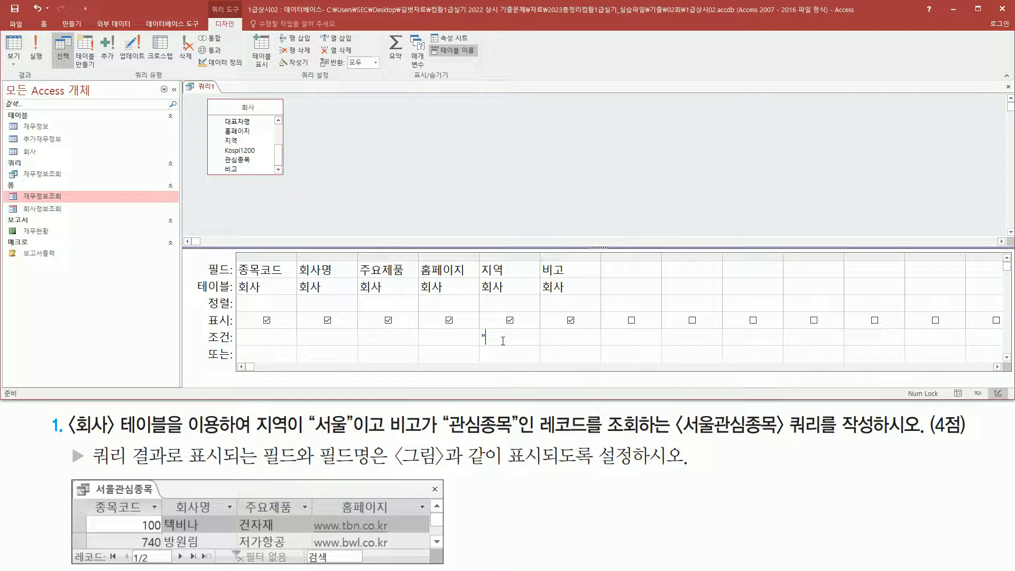
type("t울")
key("Tab")
type("\"관심종목\"")
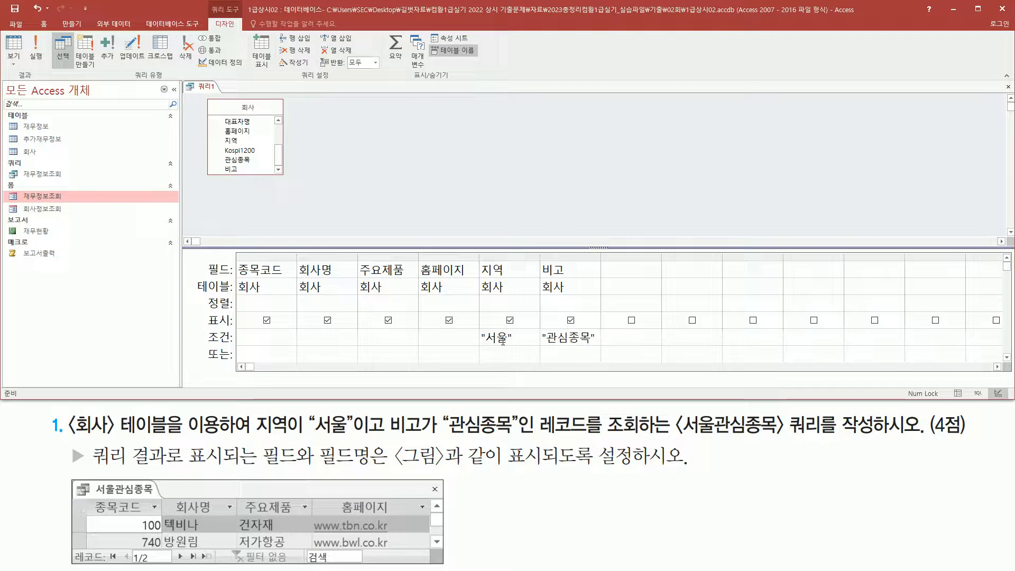
mouse_move(475, 329)
left_mouse_down()
mouse_move(519, 350)
mouse_move(602, 349)
left_mouse_up()
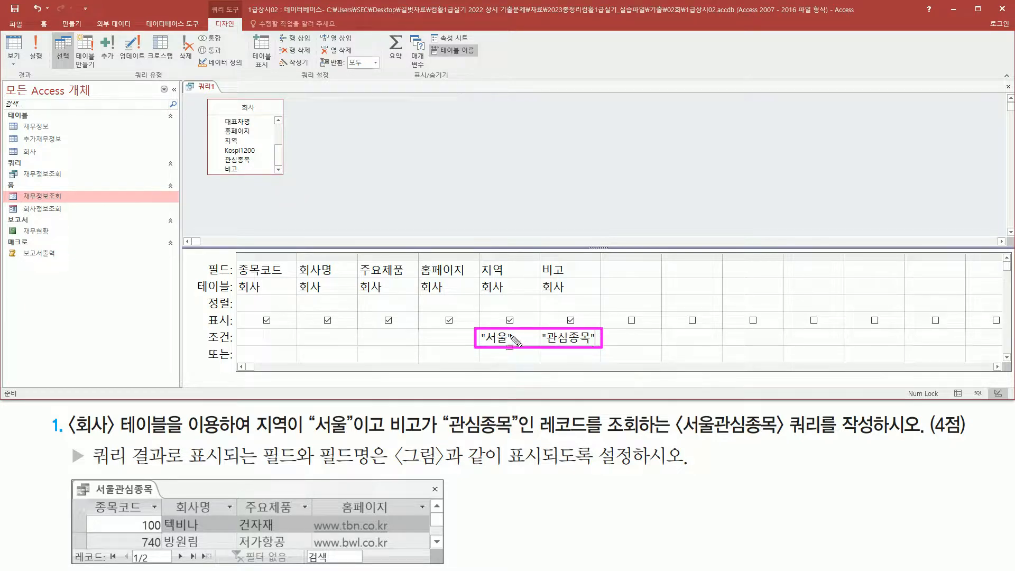
left_click_drag(451, 341, 614, 339)
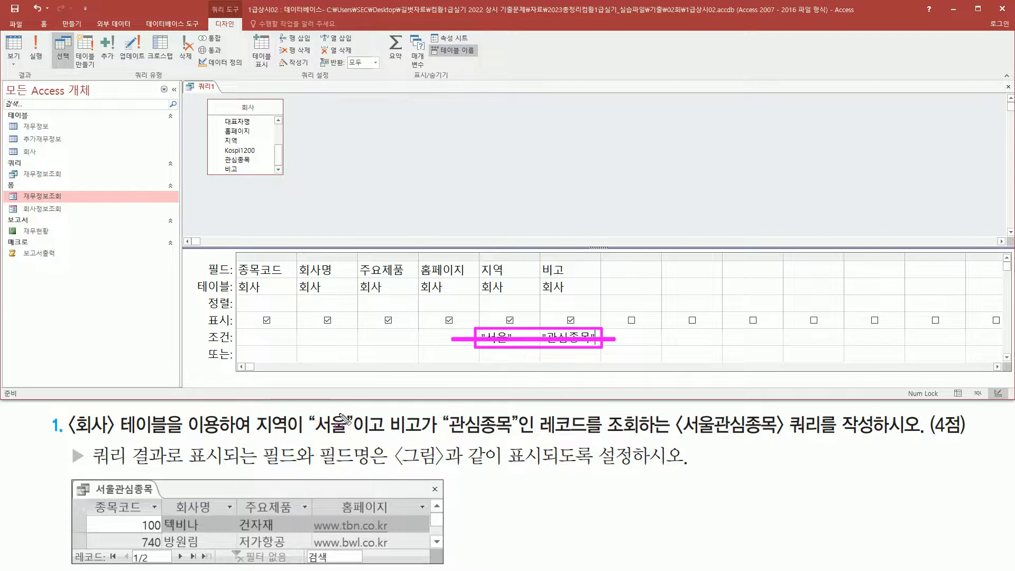
left_click_drag(254, 435, 348, 434)
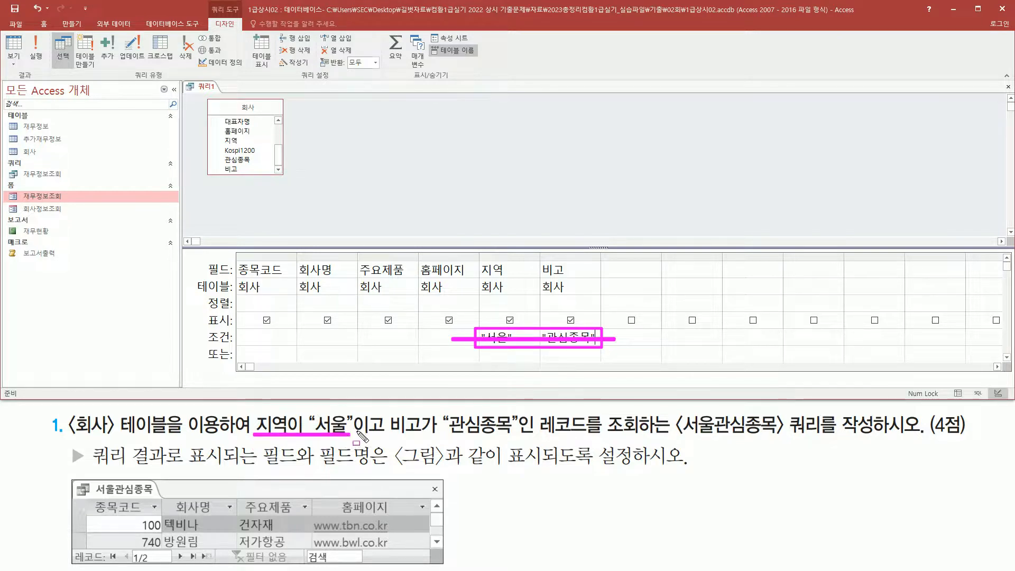
left_click_drag(352, 423, 518, 434)
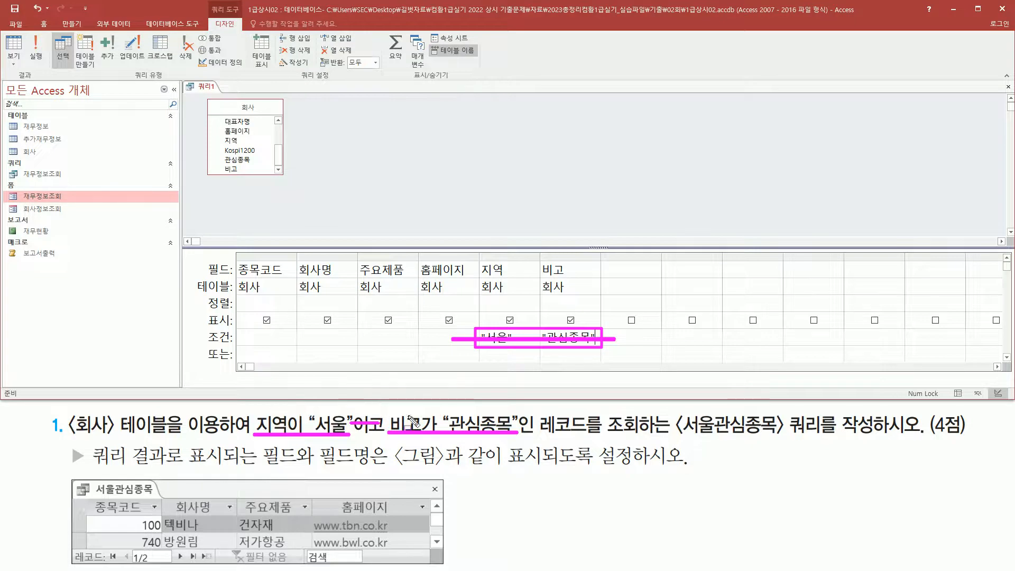
key("Escape")
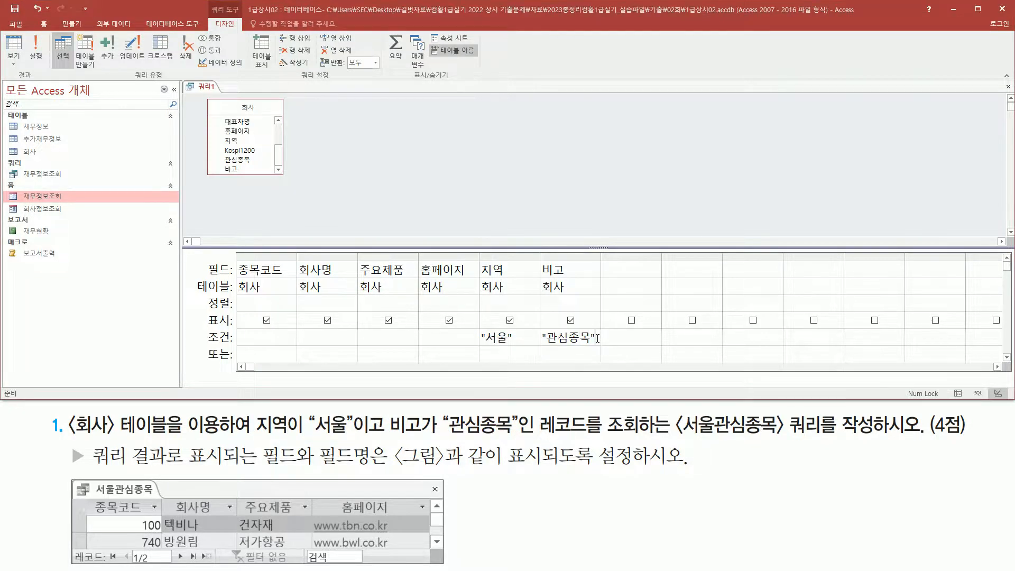
- Try the OR arrangement by moving the 비고 criterion "관심종목" down to the 또는 row
left_click_drag(599, 337, 533, 338)
key("ctrl+c")
left_click(550, 354)
key("ctrl+v")
mouse_move(204, 348)
left_mouse_down()
mouse_move(390, 368)
mouse_move(604, 368)
left_mouse_up()
key("Escape")
left_click(551, 337)
key("shift+End")
key("Delete")
key("ctrl+2")
left_click_drag(598, 363, 603, 364)
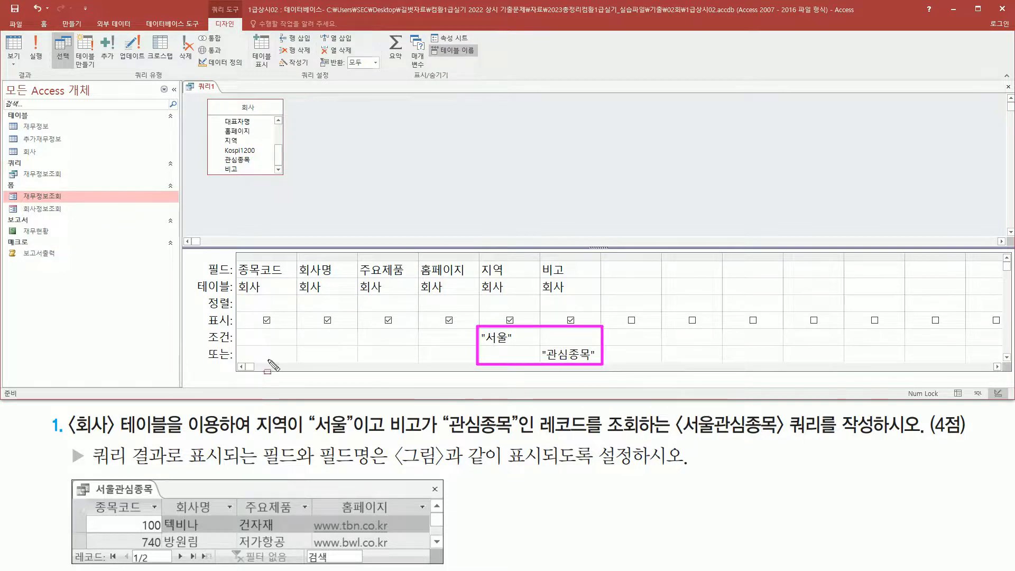
left_click_drag(482, 345, 591, 363)
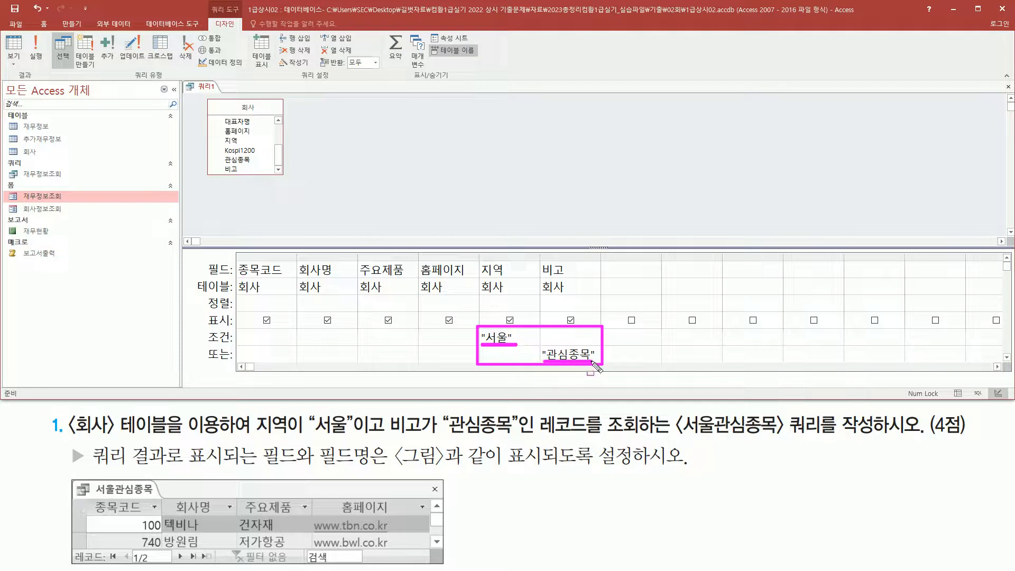
key("Escape")
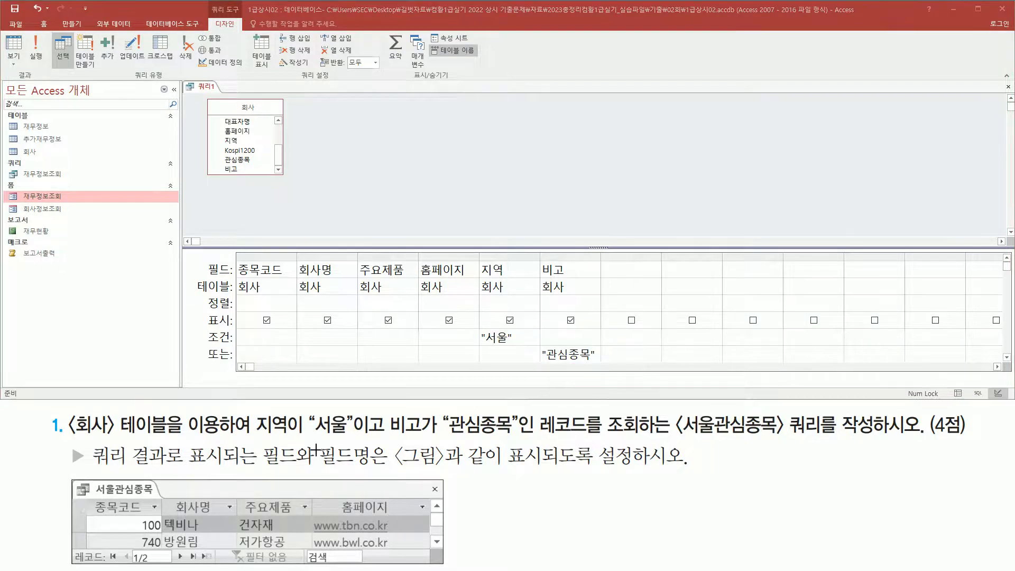
mouse_move(247, 436)
left_mouse_down()
mouse_move(521, 435)
mouse_move(528, 409)
left_mouse_up()
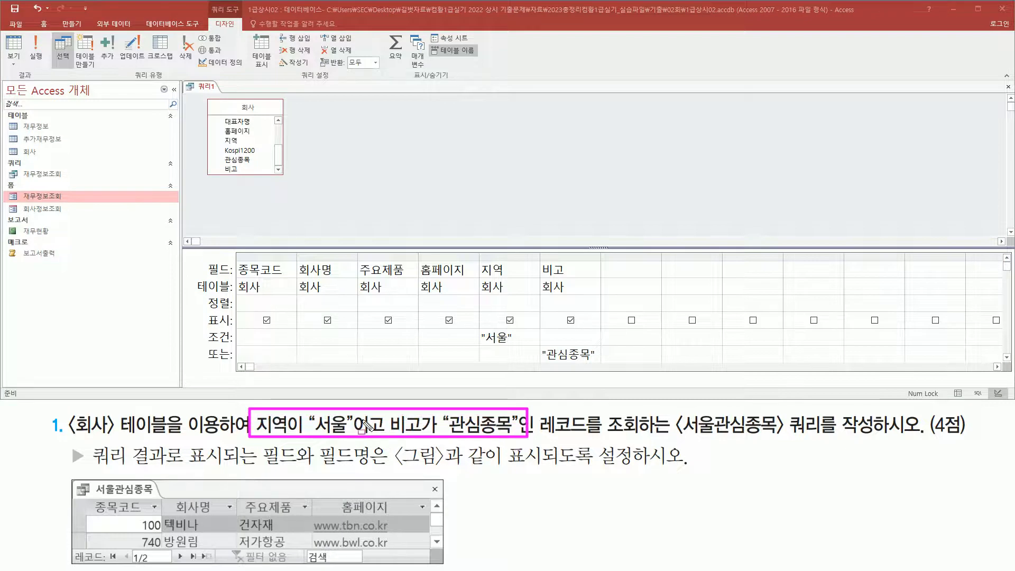
key("Escape")
mouse_move(355, 411)
left_mouse_down()
mouse_move(369, 439)
mouse_move(388, 441)
left_mouse_up()
key("Escape")
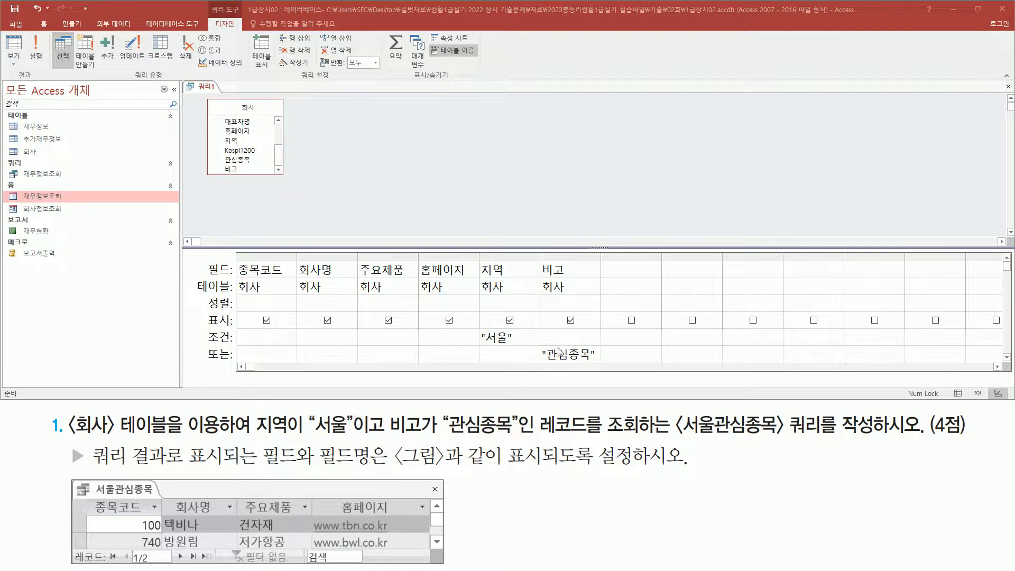
- Move the 비고 criterion "관심종목" back to the 조건 row, beside the 지역 criterion
double_click(569, 355)
left_click(569, 355)
double_click(592, 356)
key("Delete")
key("ctrl+v")
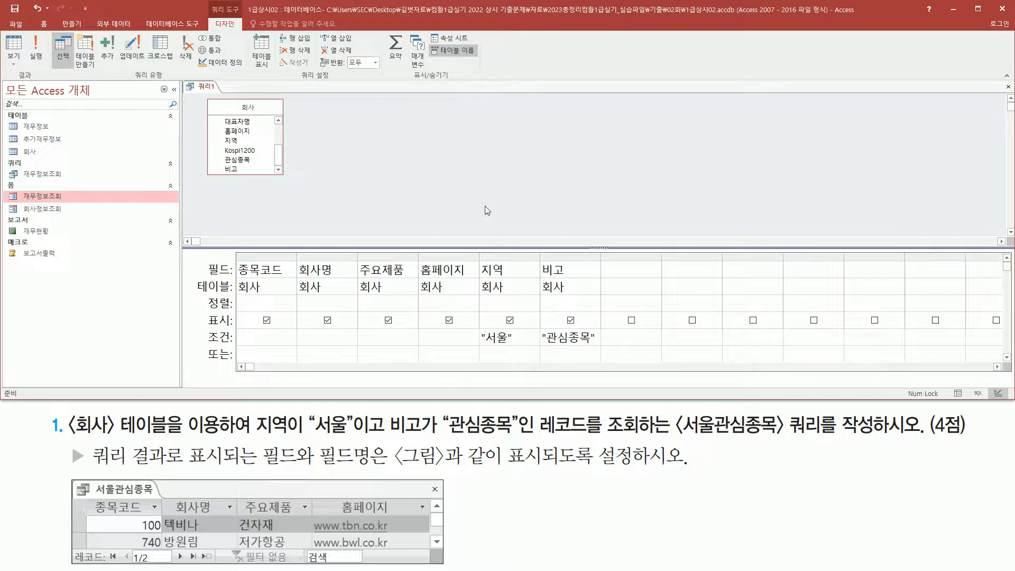
- Run the query, compare its records and fields with the required result, and return to Design view
left_click(41, 47)
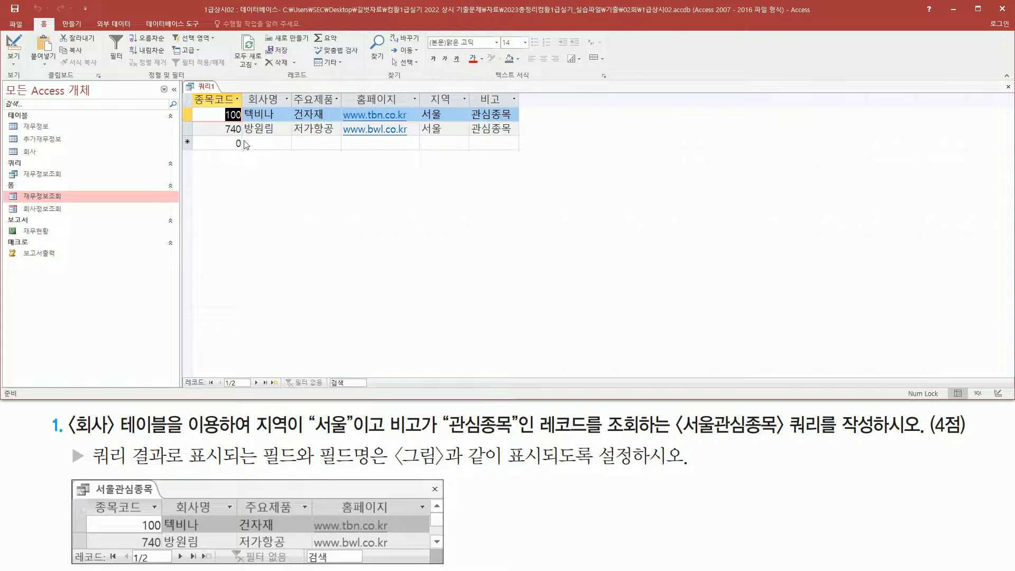
mouse_move(220, 109)
left_mouse_down()
mouse_move(267, 139)
mouse_move(449, 132)
left_mouse_up()
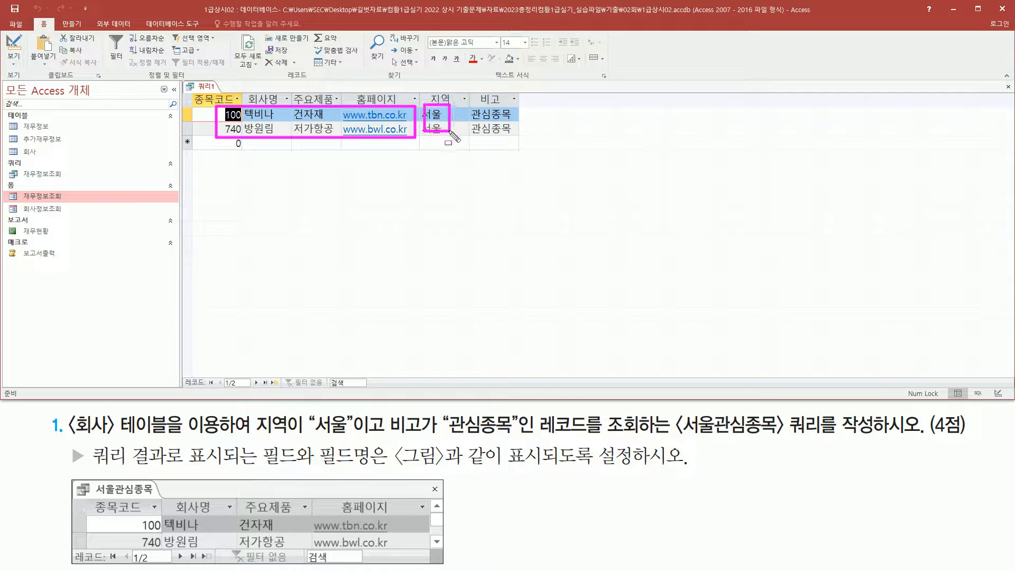
mouse_move(509, 108)
left_mouse_down()
mouse_move(483, 109)
mouse_move(472, 123)
mouse_move(506, 133)
left_mouse_up()
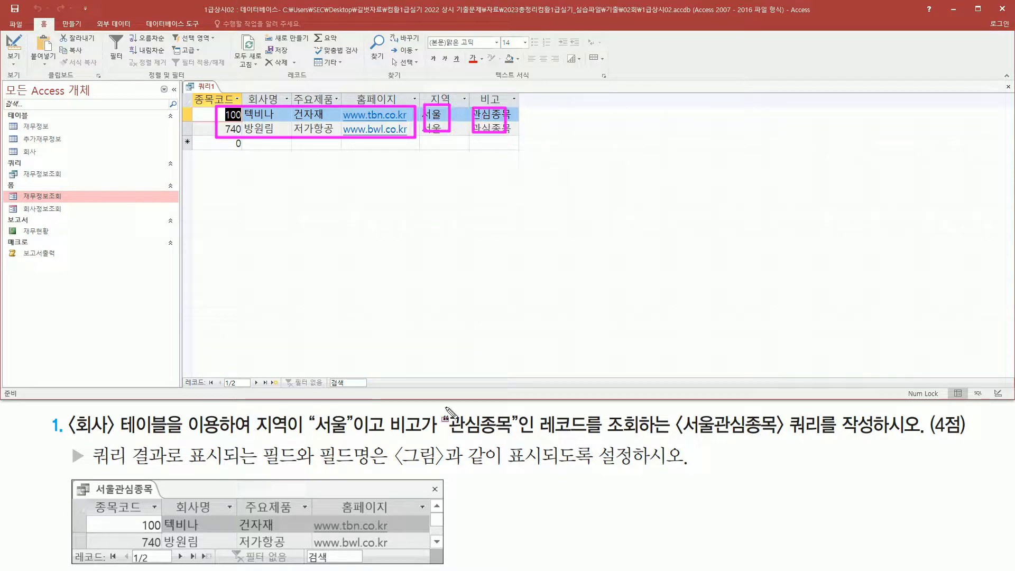
key("Escape")
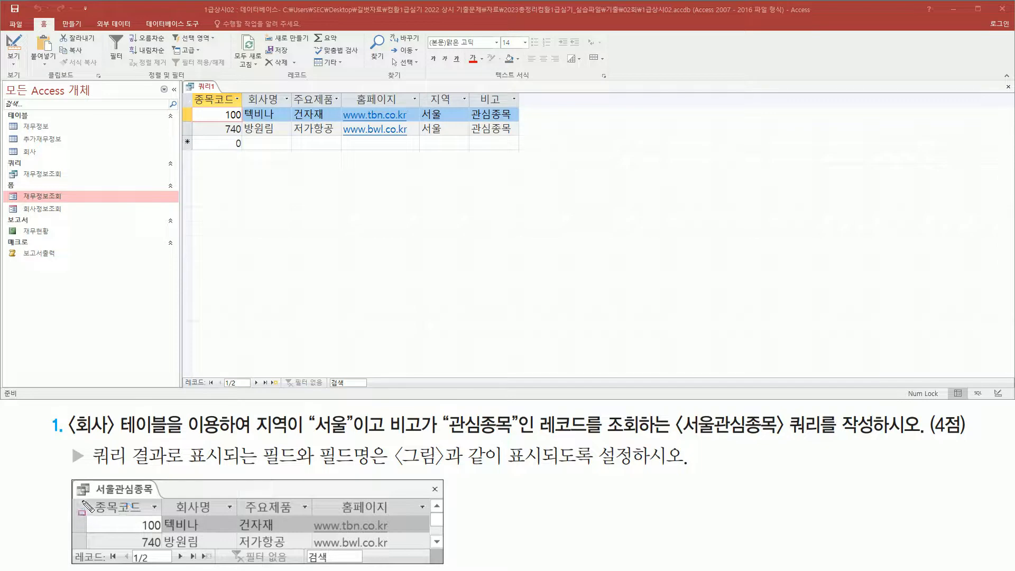
left_click_drag(87, 497, 210, 521)
left_click_drag(316, 514, 435, 557)
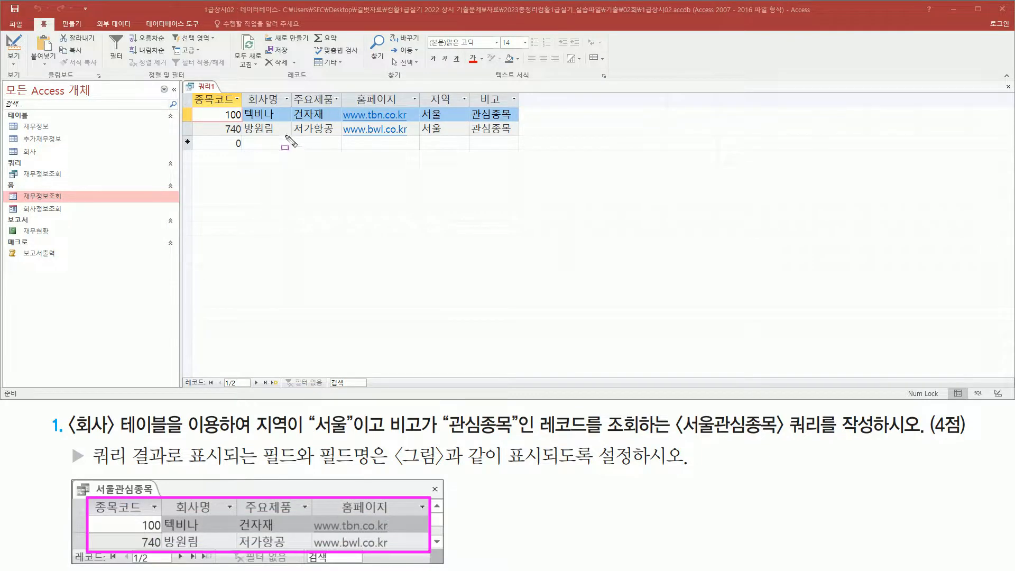
mouse_move(424, 89)
left_mouse_down()
mouse_move(424, 125)
mouse_move(517, 141)
left_mouse_up()
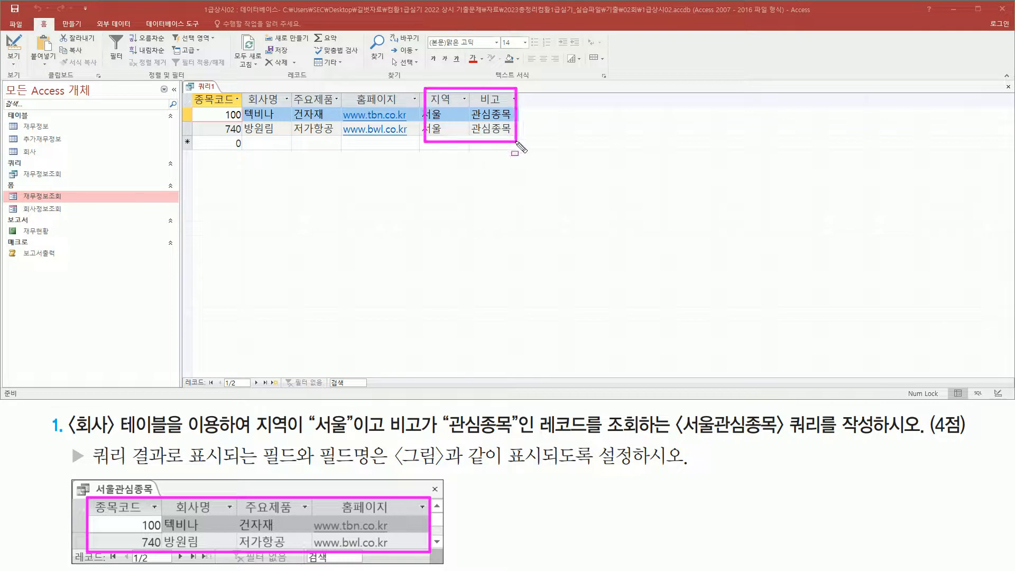
key("Escape")
left_click(21, 50)
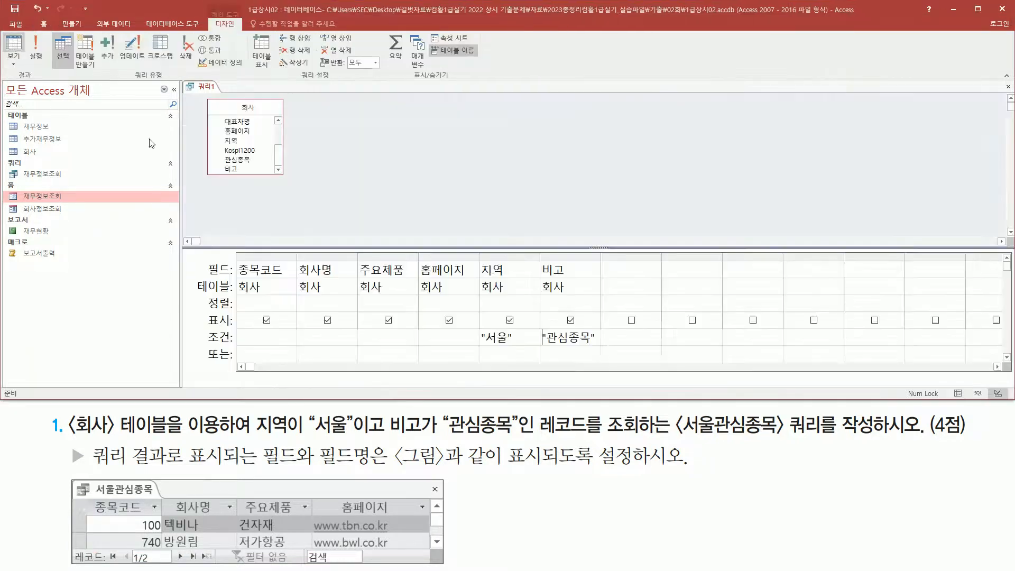
- Hide the 지역 and 비고 fields from the query output while keeping their criteria
left_click(510, 320)
left_click(571, 320)
mouse_move(493, 309)
left_mouse_down()
mouse_move(607, 332)
mouse_move(590, 330)
left_mouse_up()
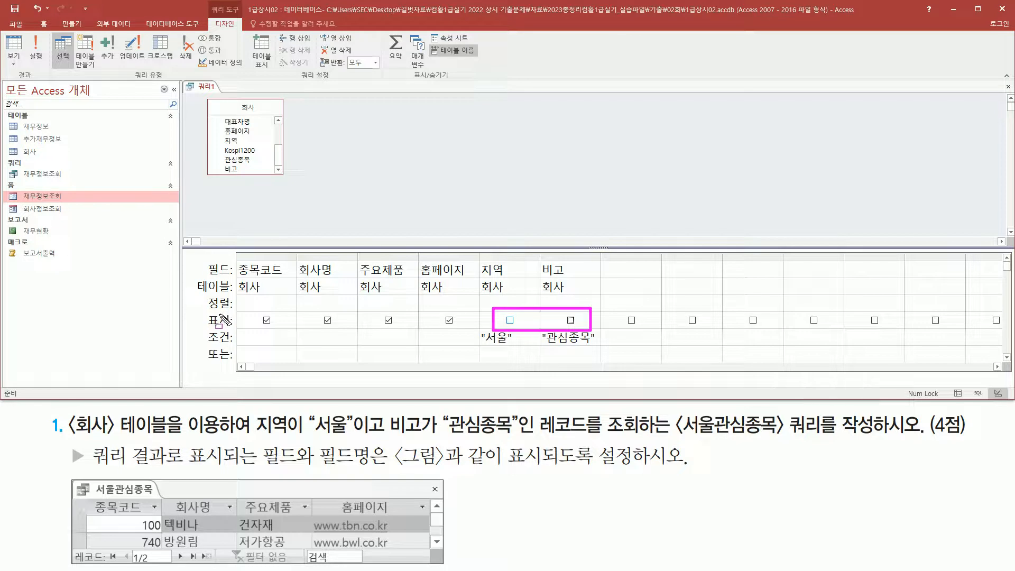
key("Escape")
- Run the query and compare its field names and 종목코드 values with the required result
left_click(43, 58)
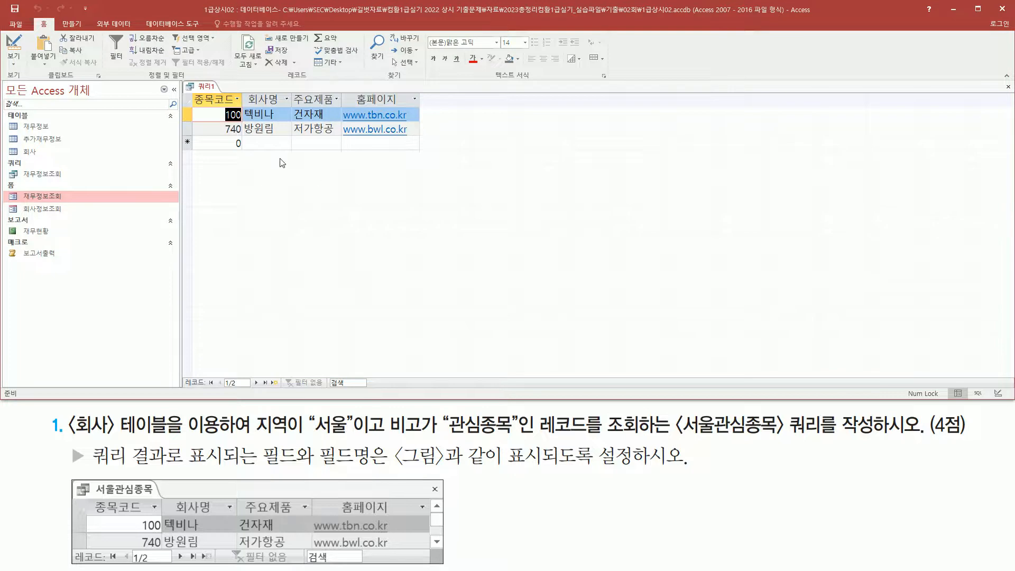
mouse_move(87, 493)
left_mouse_down()
mouse_move(99, 522)
mouse_move(430, 556)
left_mouse_up()
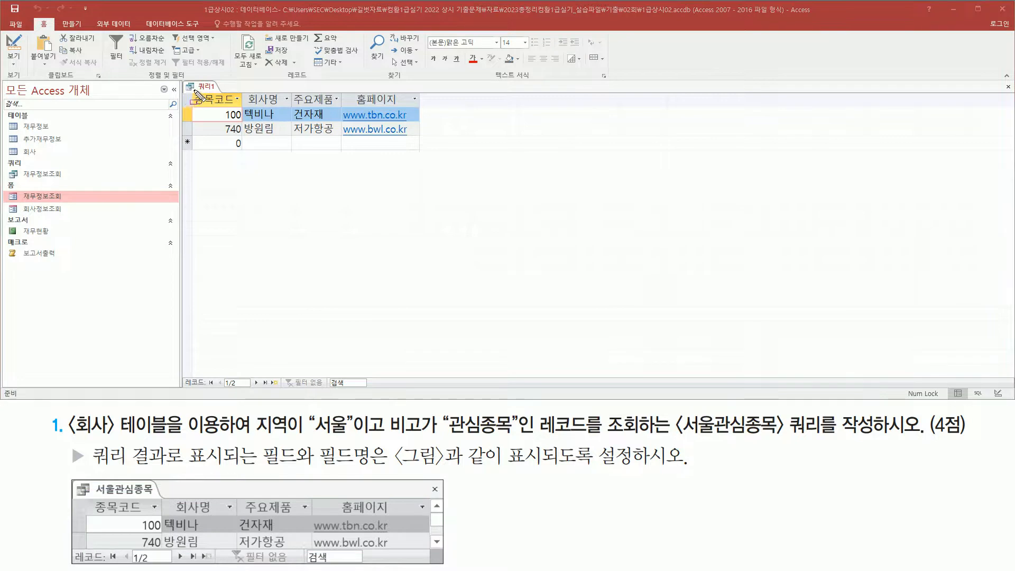
mouse_move(195, 91)
left_mouse_down()
mouse_move(205, 114)
mouse_move(236, 116)
mouse_move(416, 107)
left_mouse_up()
left_click_drag(86, 497, 438, 517)
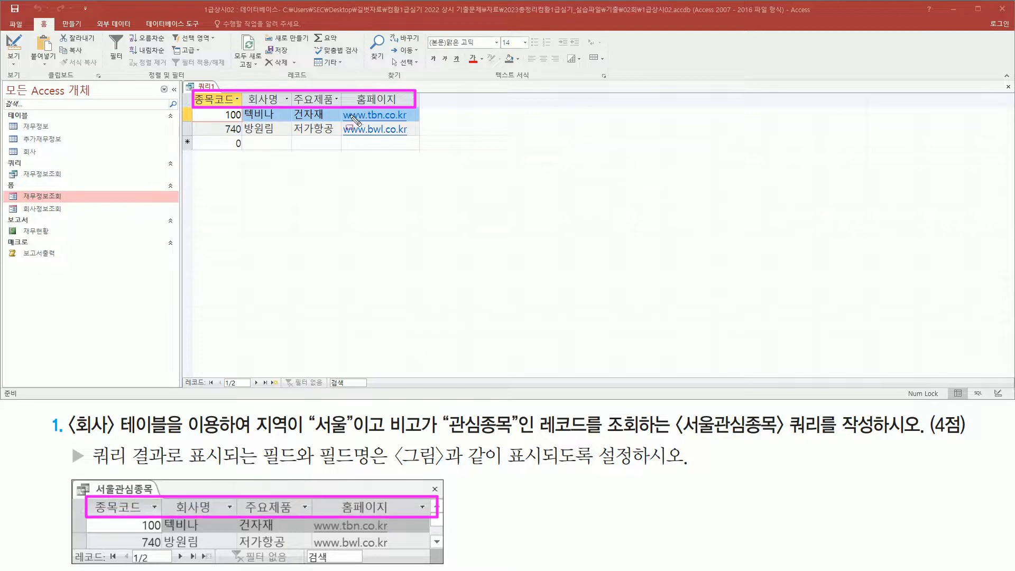
left_click_drag(218, 110, 243, 142)
left_click_drag(133, 516, 164, 550)
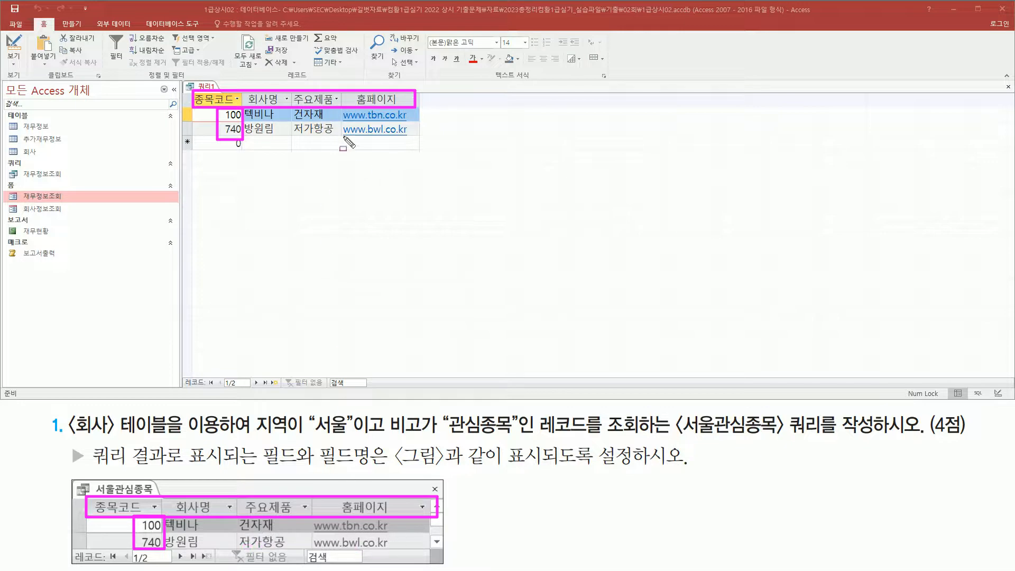
key("Escape")
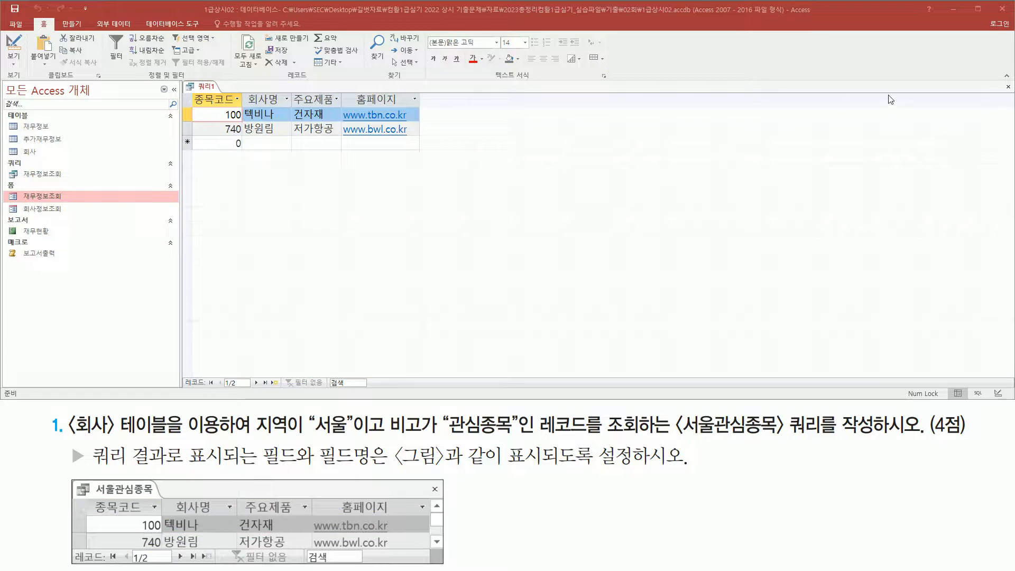
- Close the query and save it under the name 서울관심종목
left_click(1008, 87)
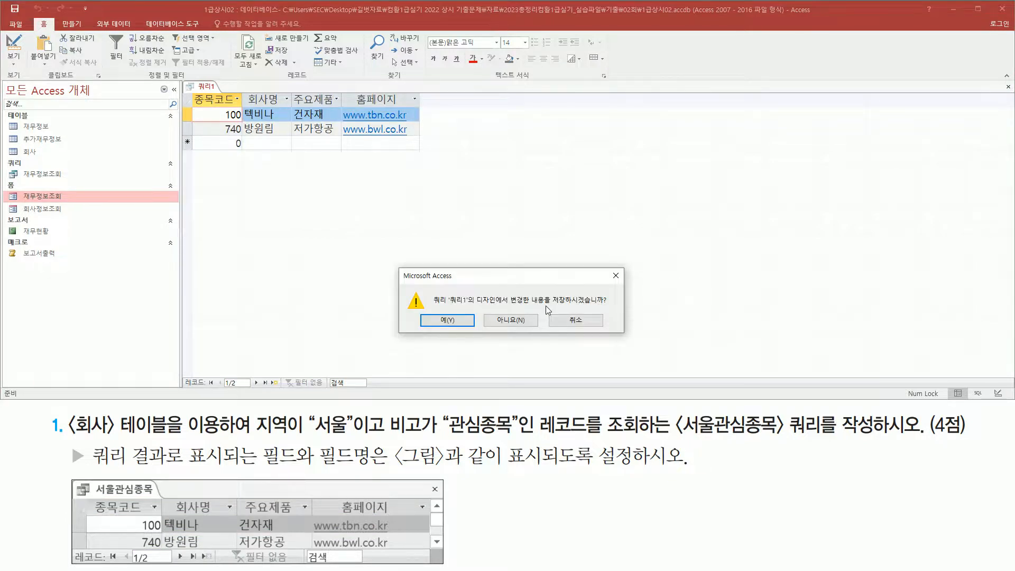
left_click(443, 321)
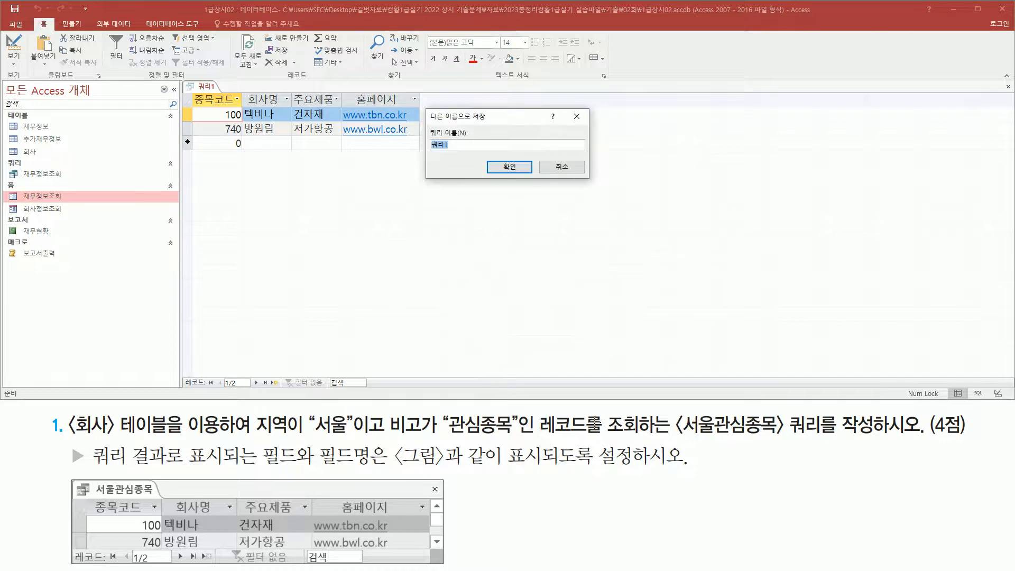
left_click_drag(674, 438, 872, 438)
key("Escape")
left_click(460, 152)
type("서울관심종목")
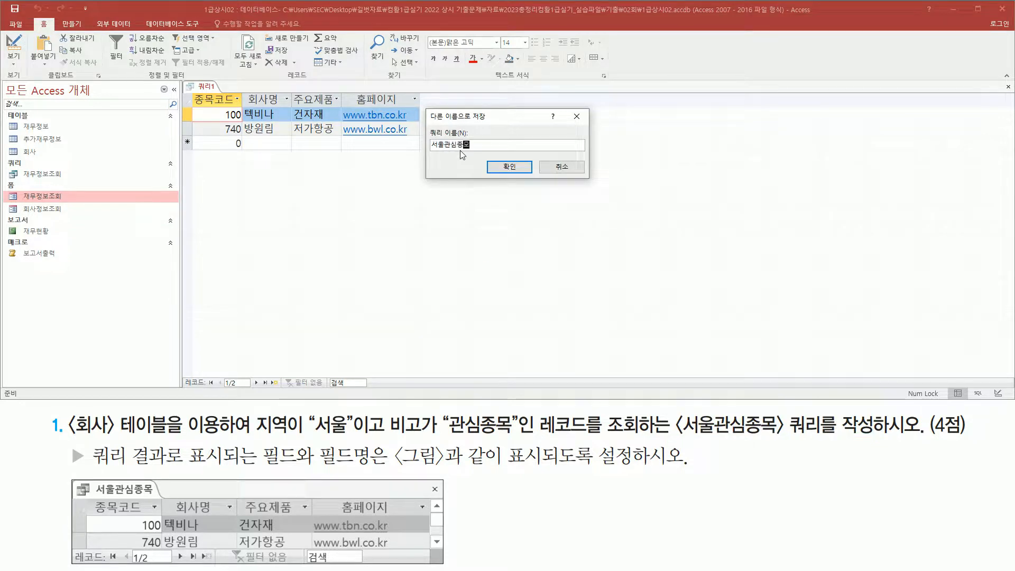
left_click(506, 168)
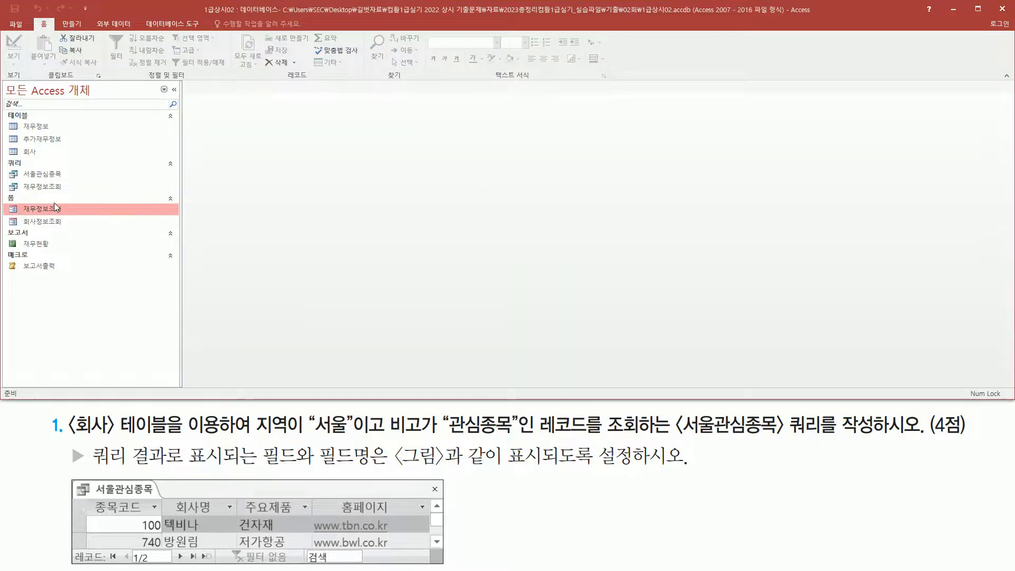
left_click_drag(18, 164, 77, 183)
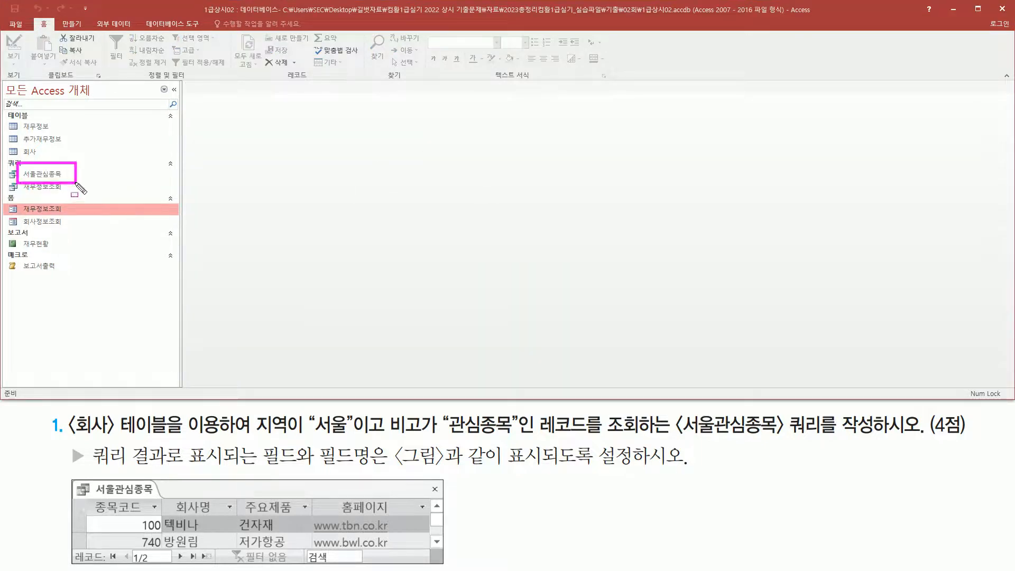
key("Escape")
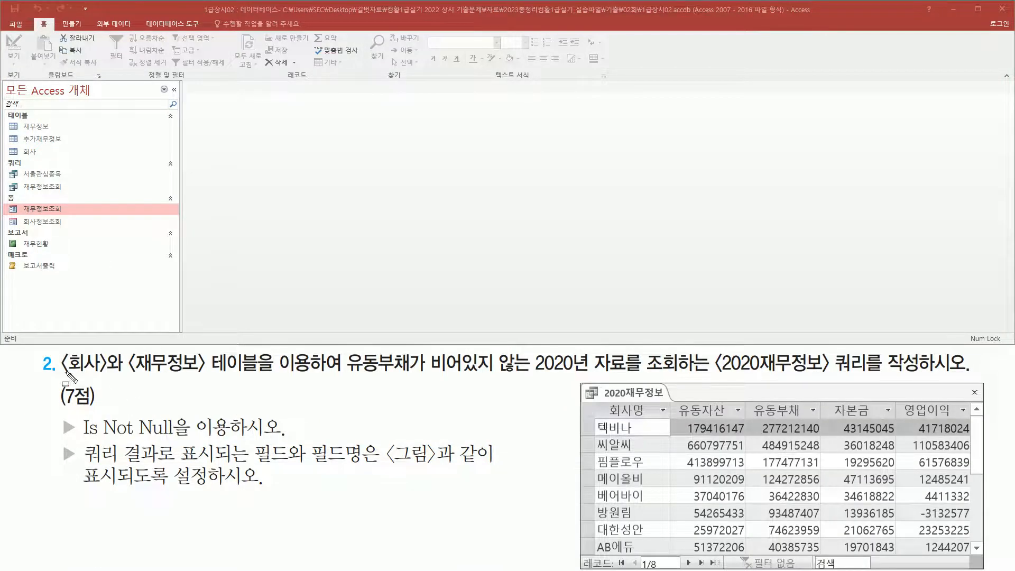
mouse_move(60, 379)
left_mouse_down()
mouse_move(291, 377)
mouse_move(322, 371)
mouse_move(314, 355)
mouse_move(413, 378)
left_mouse_up()
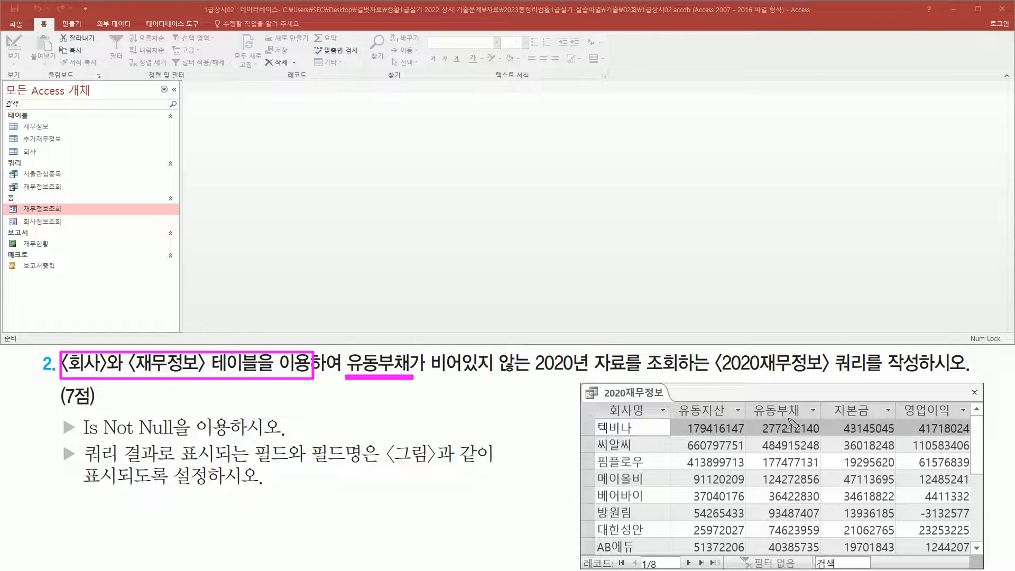
mouse_move(746, 401)
left_mouse_down()
mouse_move(804, 432)
mouse_move(823, 429)
mouse_move(828, 561)
left_mouse_up()
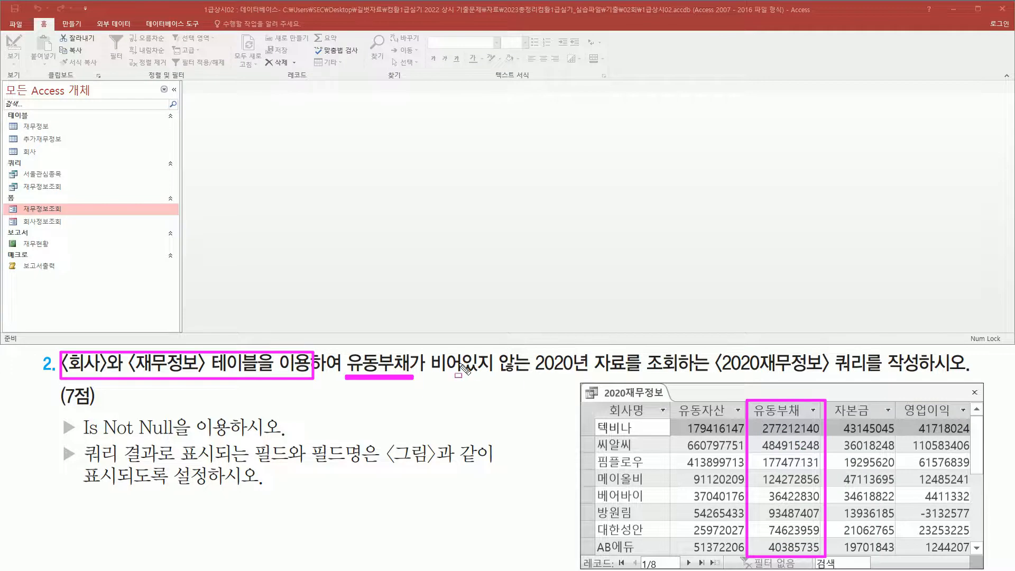
left_click_drag(427, 377, 531, 380)
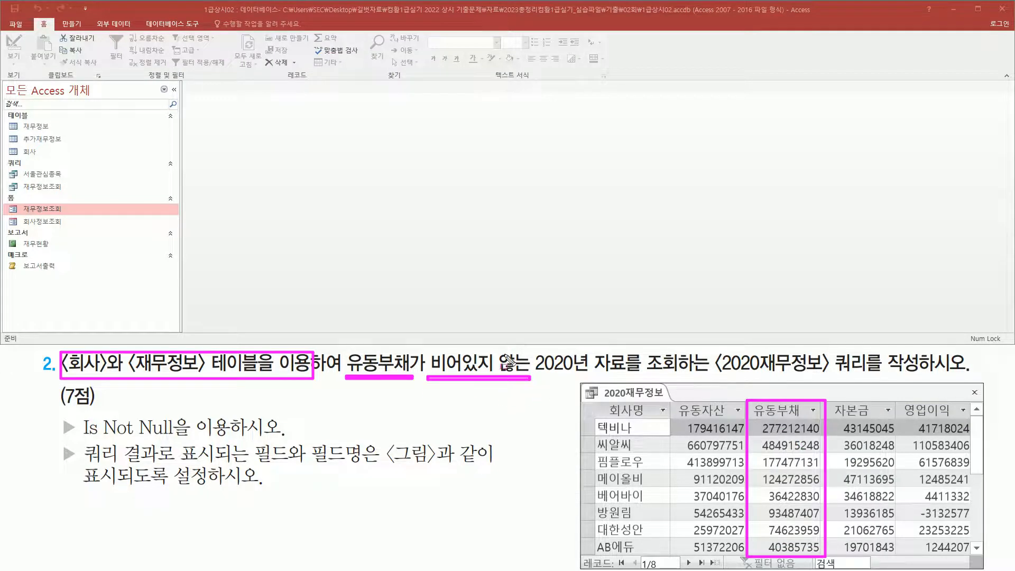
- Review the 2020재무정보 query requirements: source tables, 2020 data, Is Not Null condition on 유동부채, and displayed fields
mouse_move(535, 350)
left_mouse_down()
mouse_move(537, 377)
mouse_move(627, 379)
left_mouse_up()
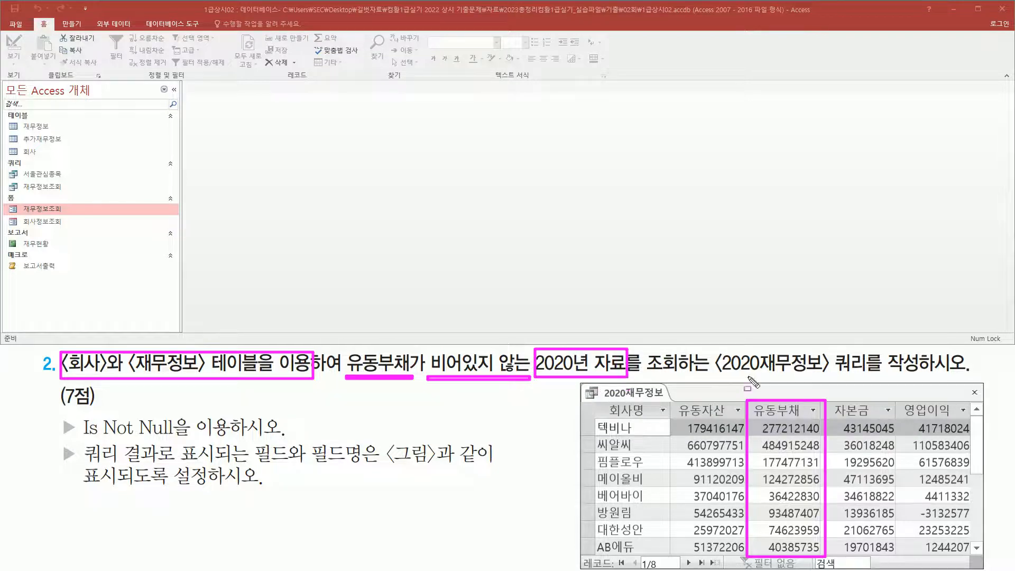
left_click_drag(716, 378, 940, 377)
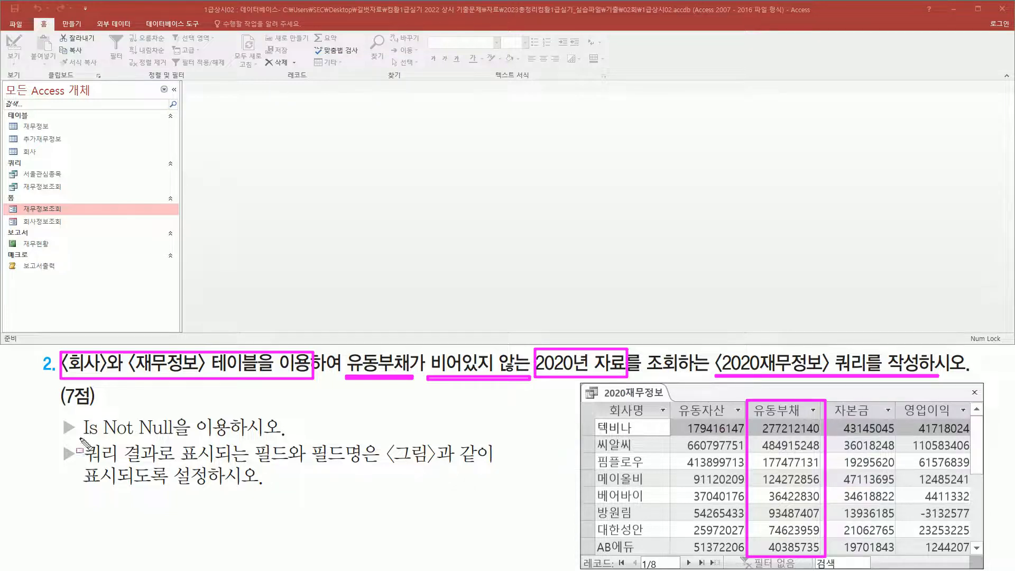
left_click_drag(80, 438, 175, 437)
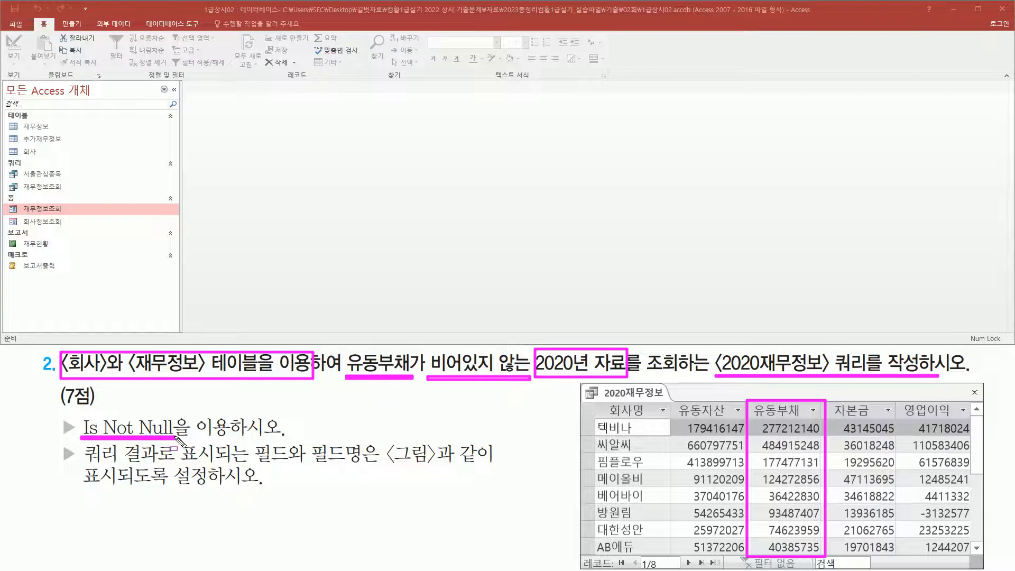
left_click_drag(84, 465, 269, 465)
key("ctrl+z")
left_click_drag(84, 462, 248, 463)
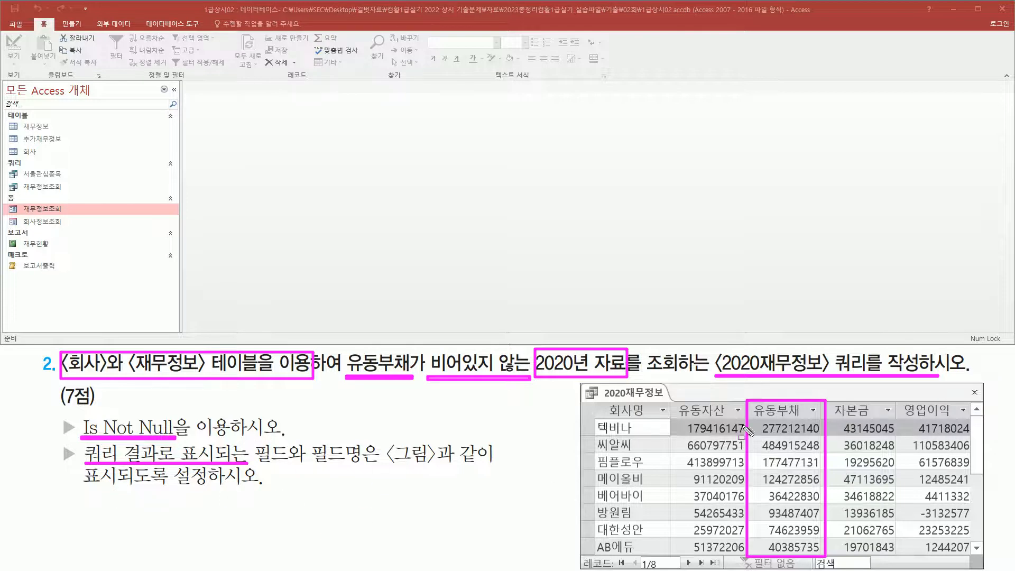
key("Escape")
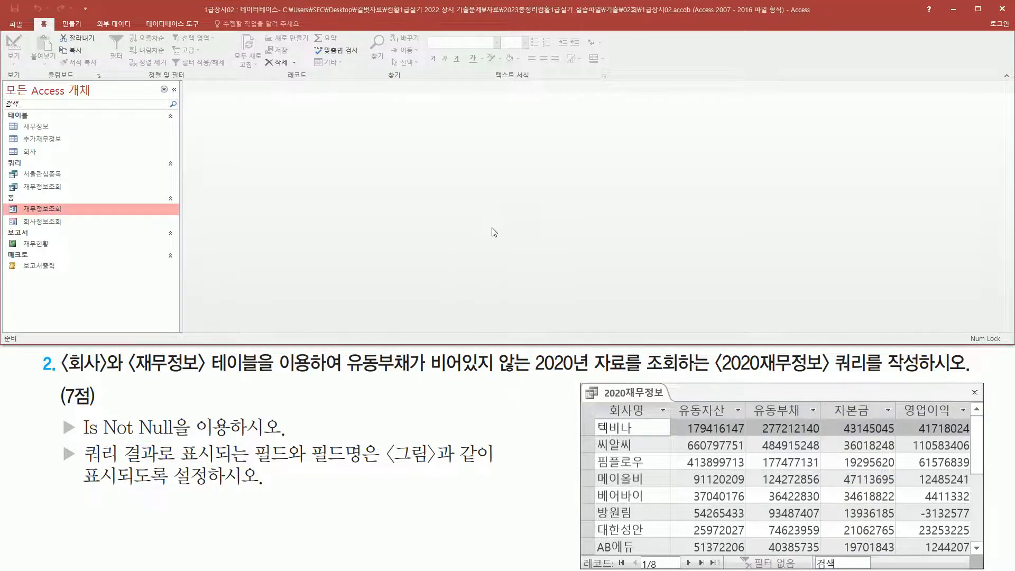
- Create a new query in Design view using the 회사 and 재무정보 tables
left_click(77, 24)
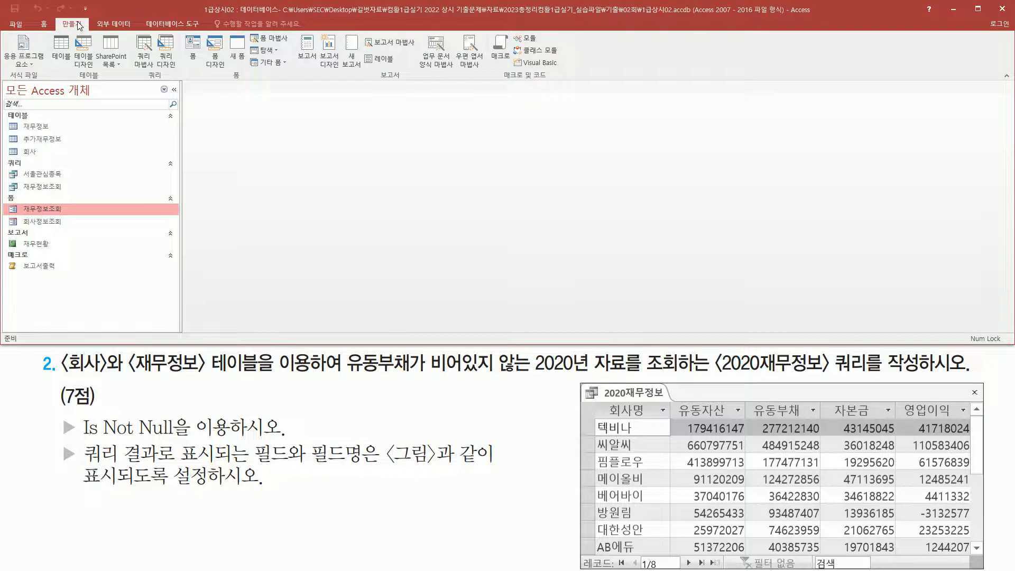
left_click(170, 63)
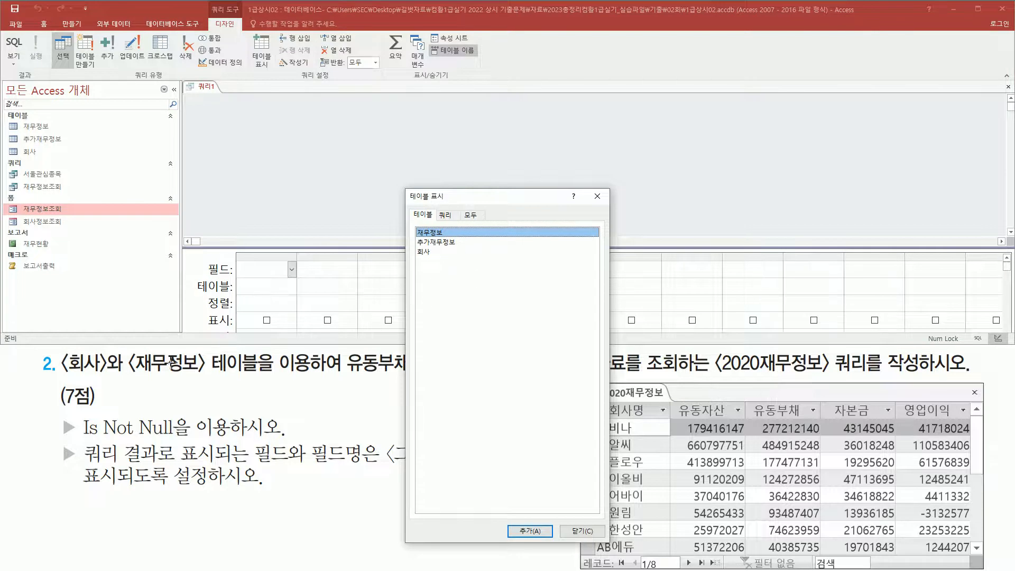
left_click_drag(58, 378, 207, 379)
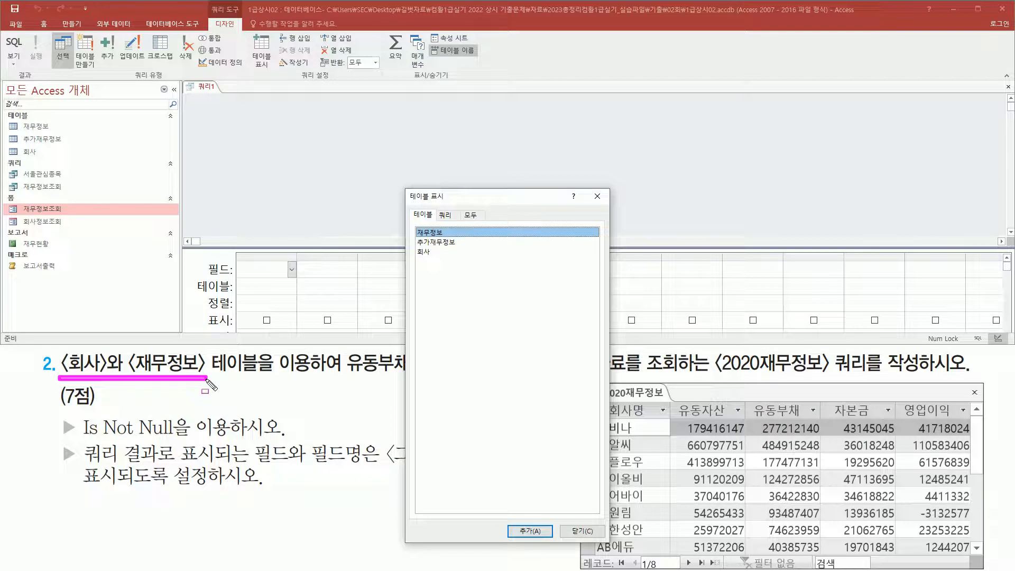
left_click(442, 252)
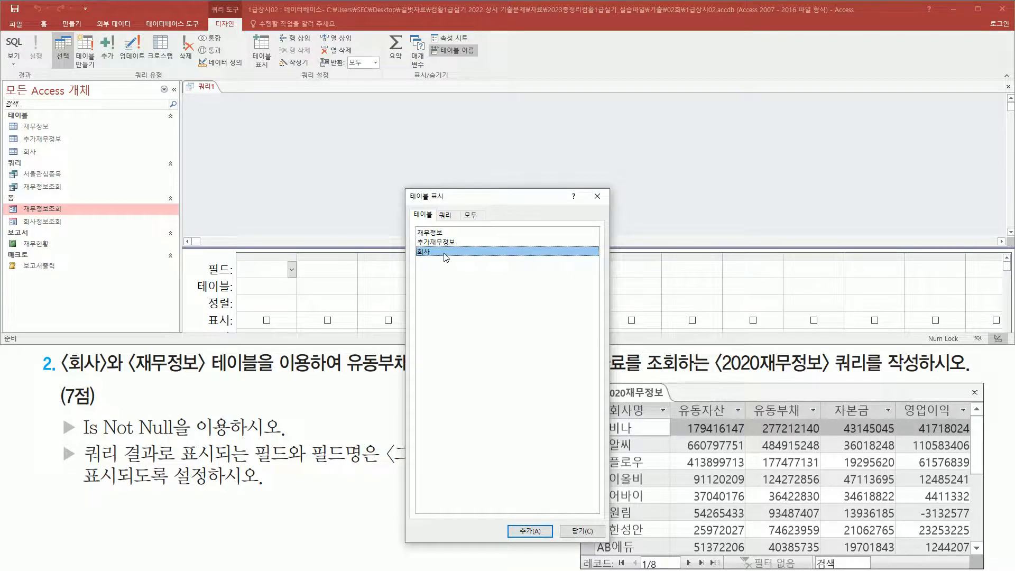
double_click(444, 254)
left_click(447, 233)
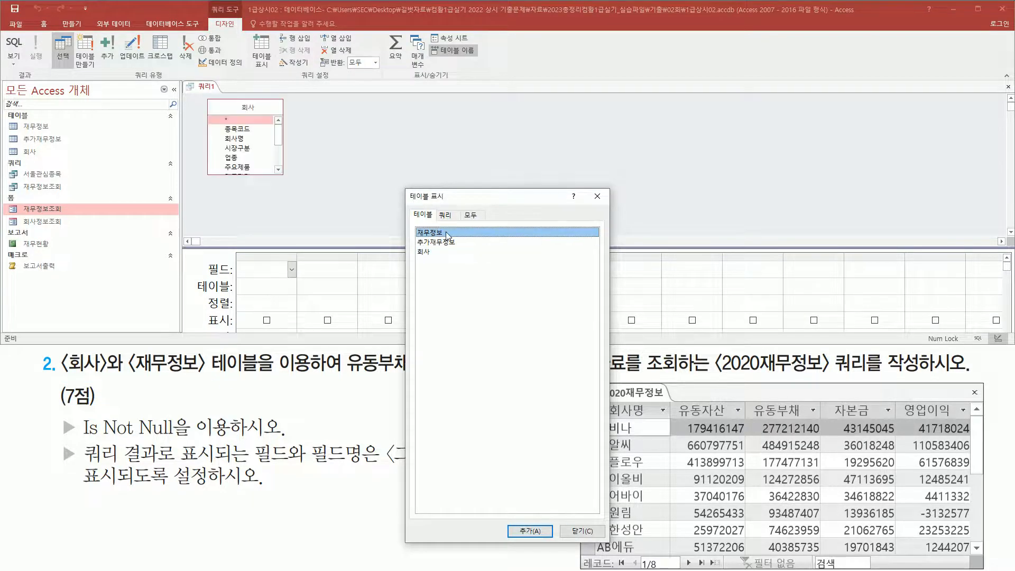
double_click(447, 234)
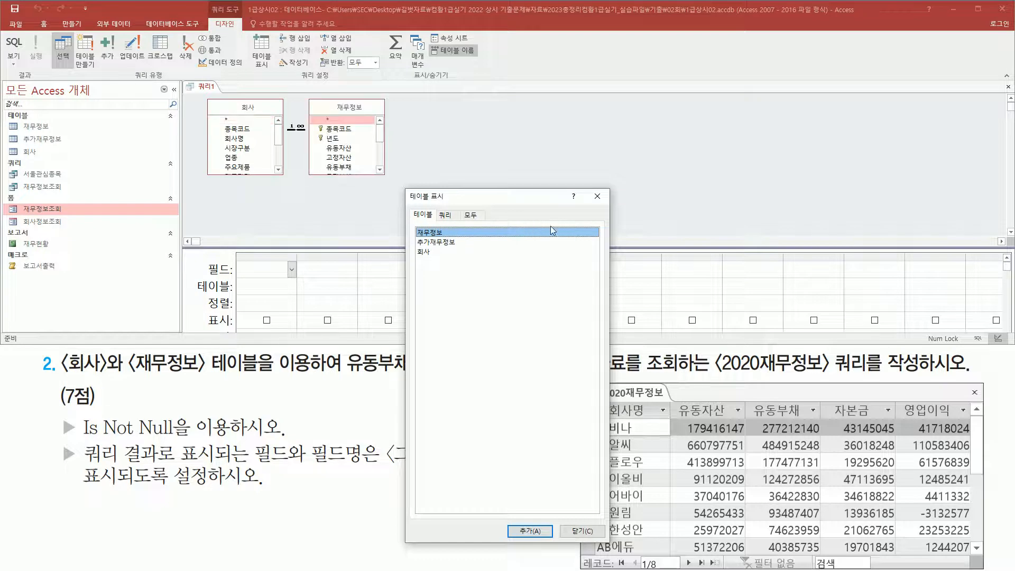
left_click(597, 197)
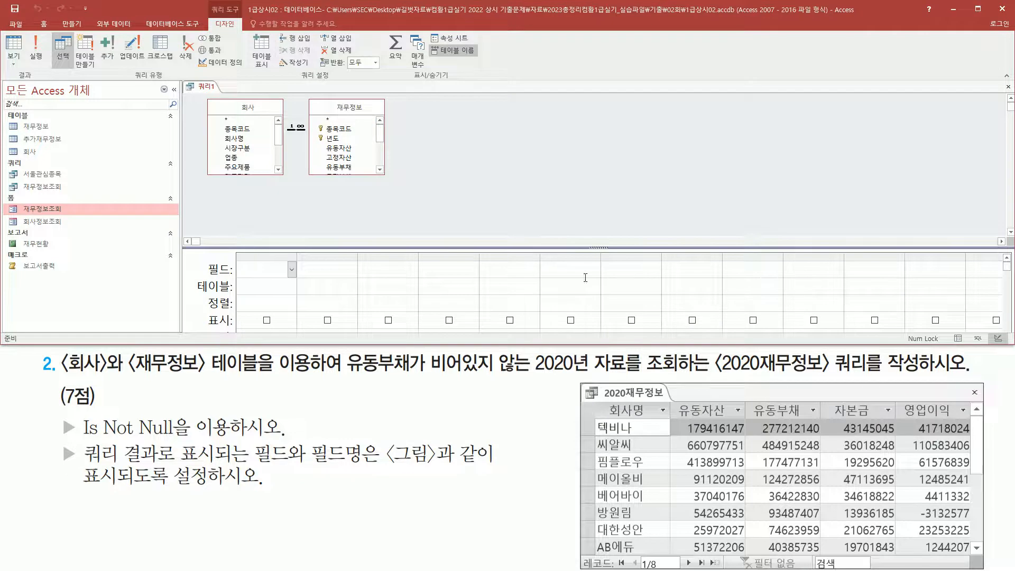
- Add 회사명 from the 회사 table and 유동자산 from the 재무정보 table to the query grid
left_click_drag(606, 402, 654, 422)
key("Escape")
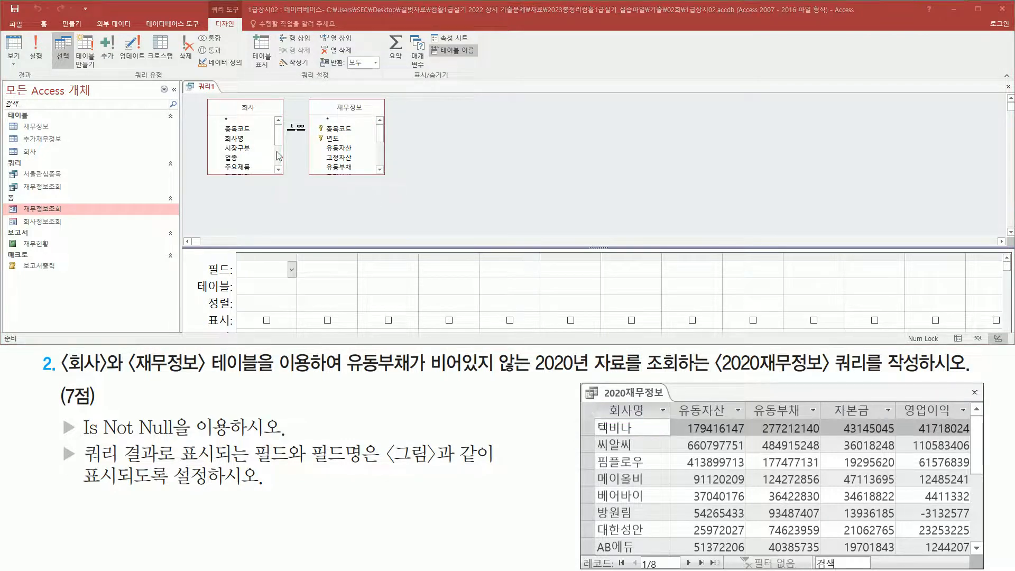
double_click(235, 138)
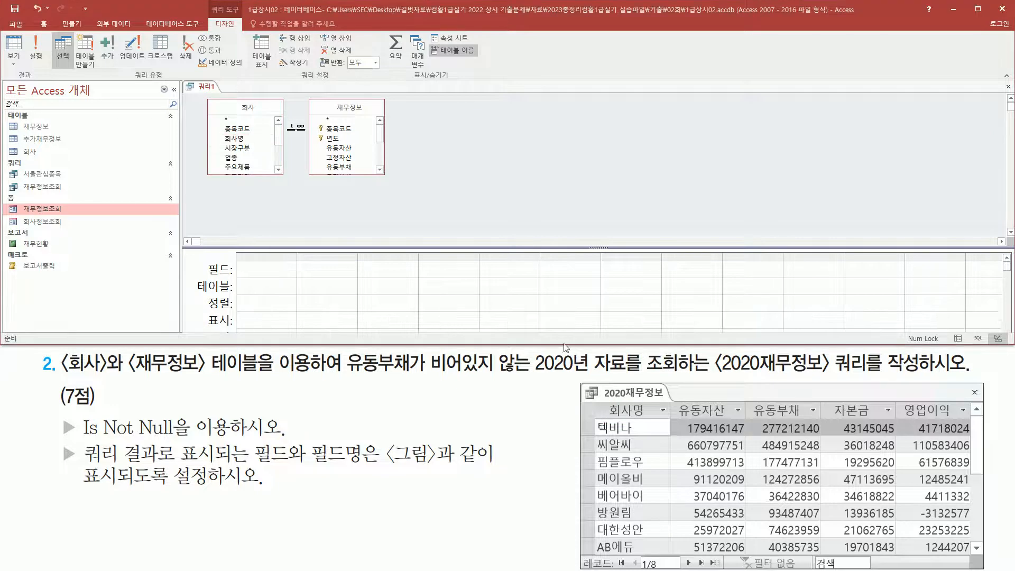
left_click_drag(675, 400, 749, 438)
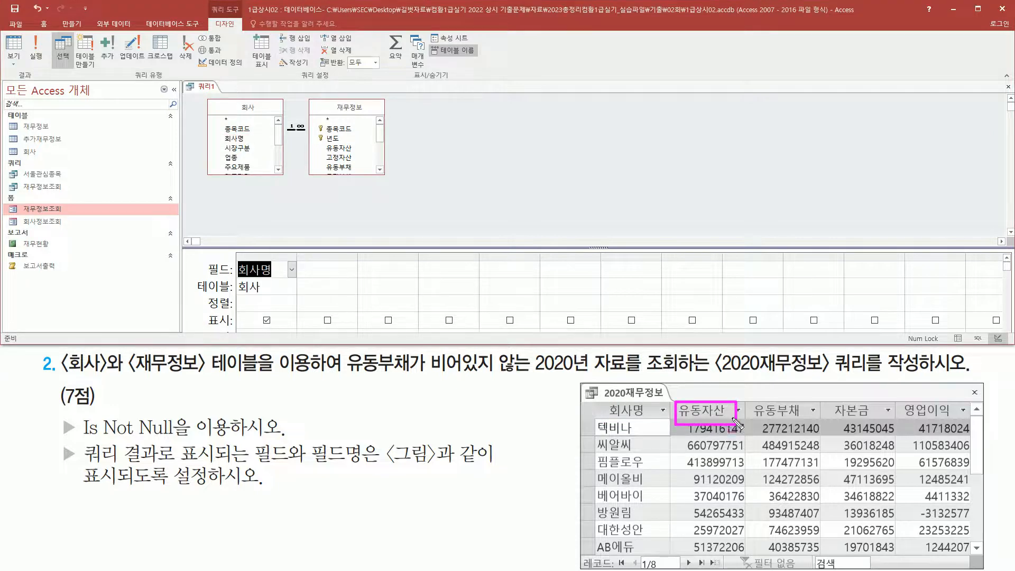
key("Escape")
left_click(345, 149)
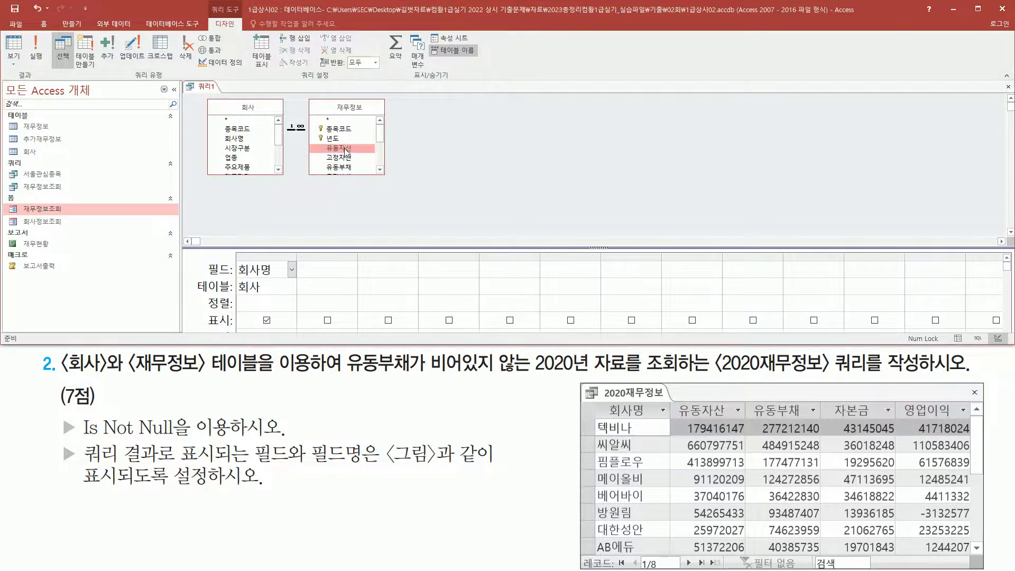
double_click(345, 149)
- Add the 유동부채 and 자본금 fields from the 재무정보 table to the query grid
left_click_drag(750, 396, 793, 417)
key("Escape")
left_click(351, 168)
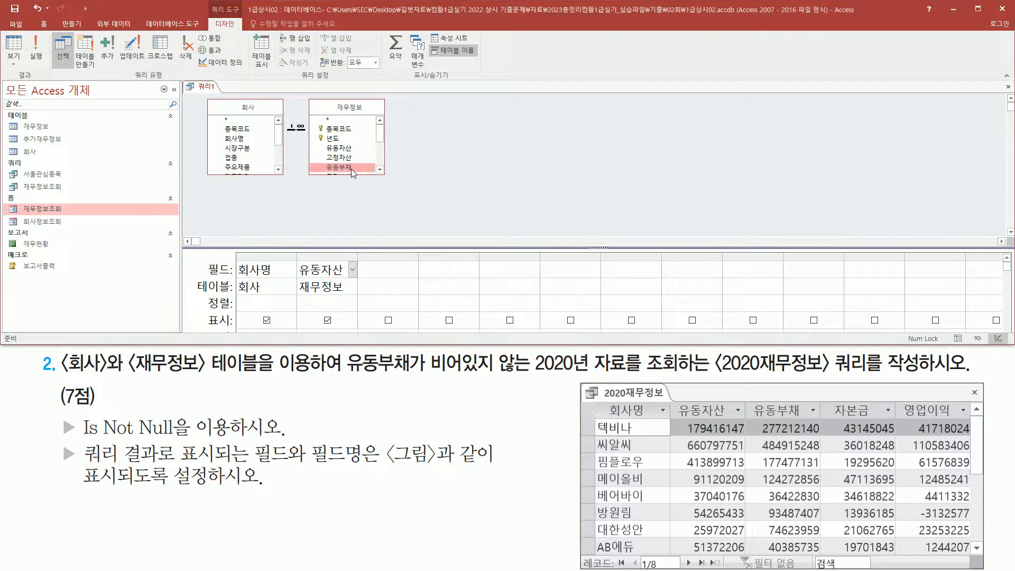
double_click(352, 168)
left_click_drag(822, 396, 887, 426)
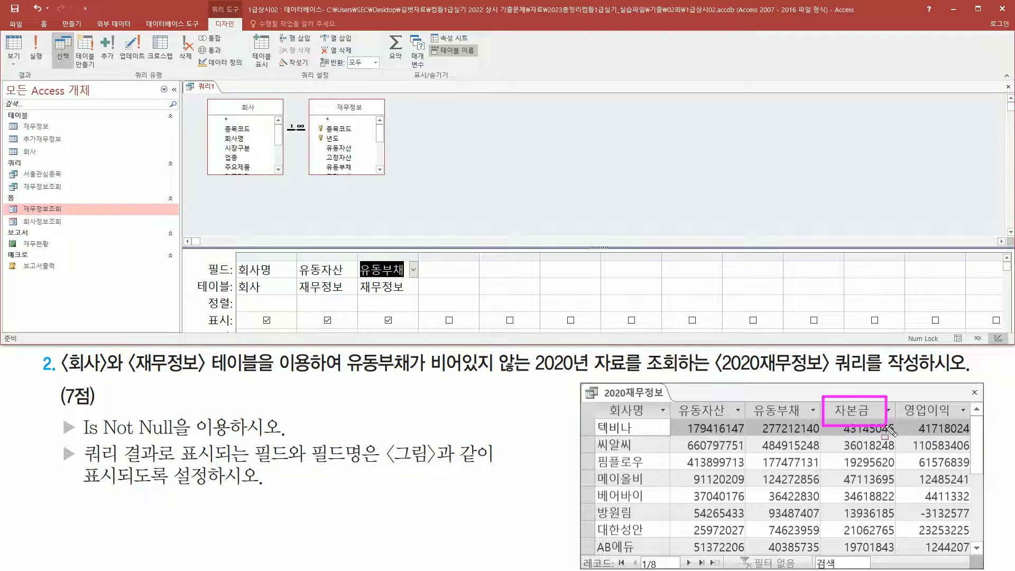
left_click_drag(903, 393, 956, 422)
key("Escape")
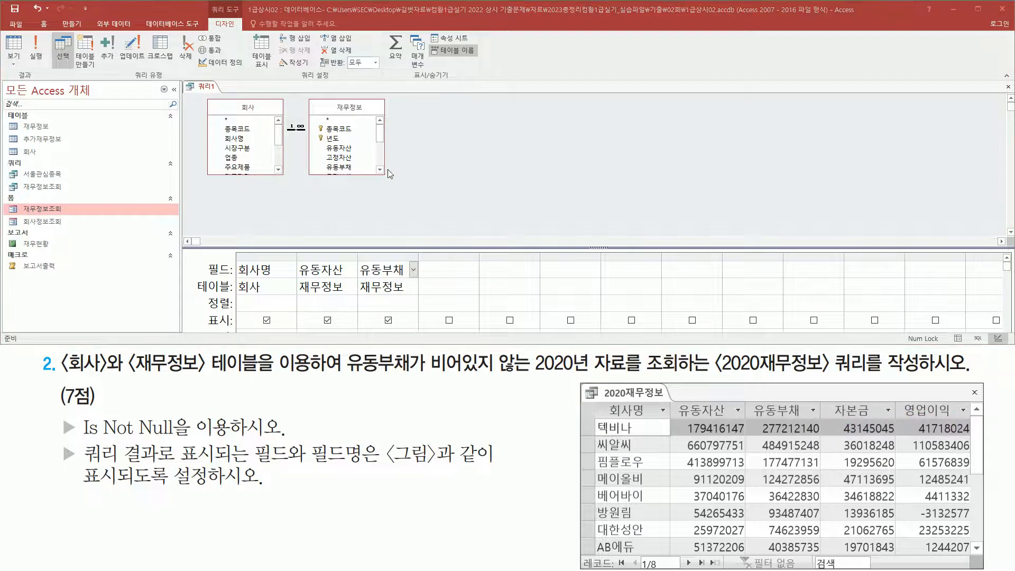
left_click(380, 170)
left_click(380, 170)
left_click(379, 170)
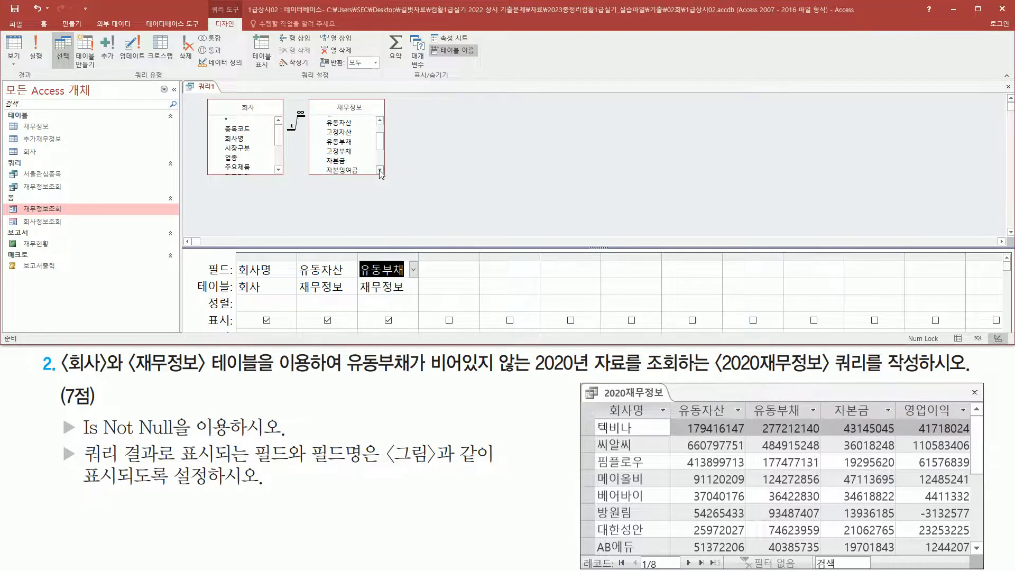
left_click(350, 161)
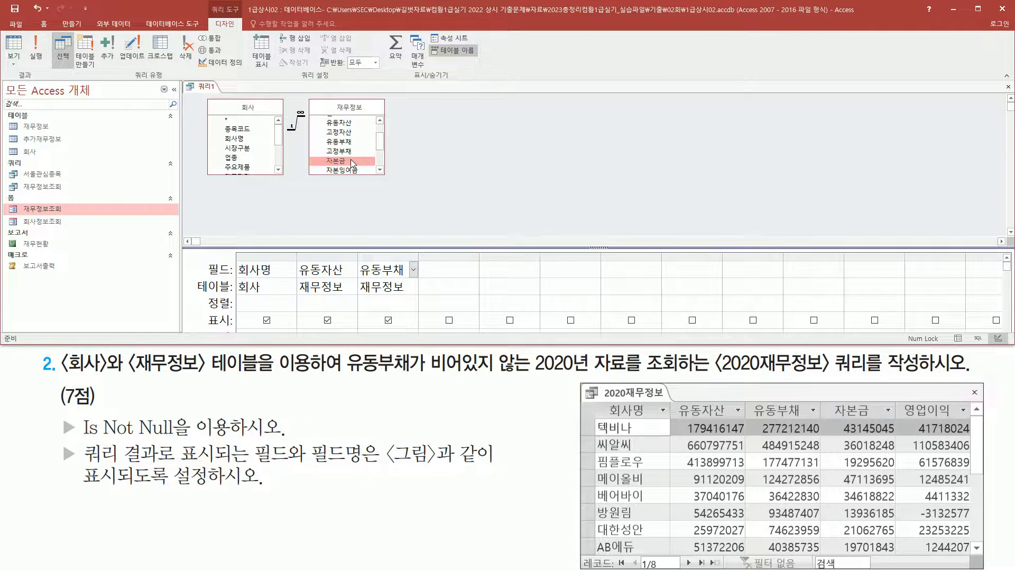
double_click(352, 163)
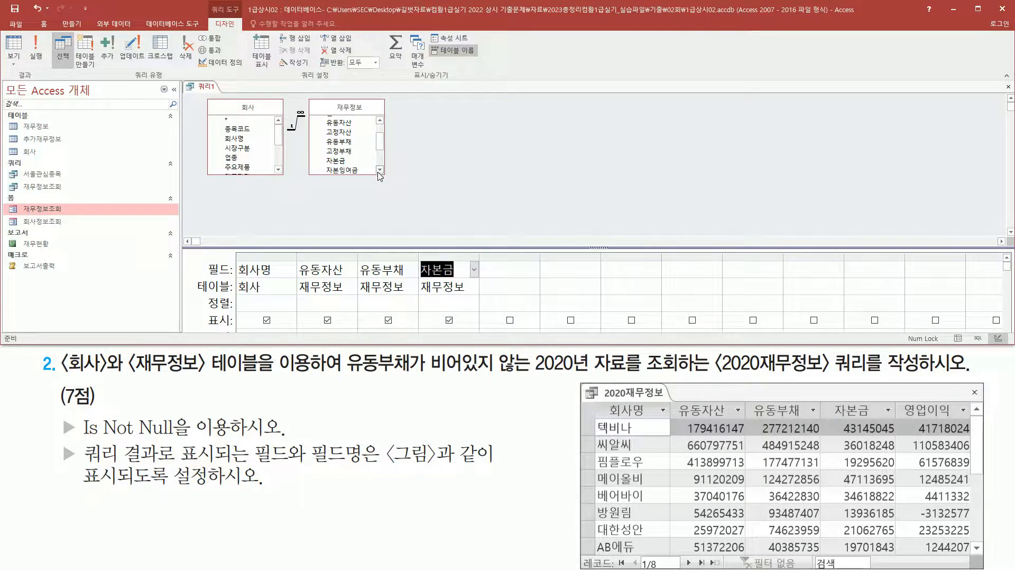
- Add the 영업이익 field from the 재무정보 table as the query's fifth column
left_click(380, 169)
left_click(379, 170)
left_click(380, 169)
left_click(379, 170)
left_click(380, 170)
left_click(344, 159)
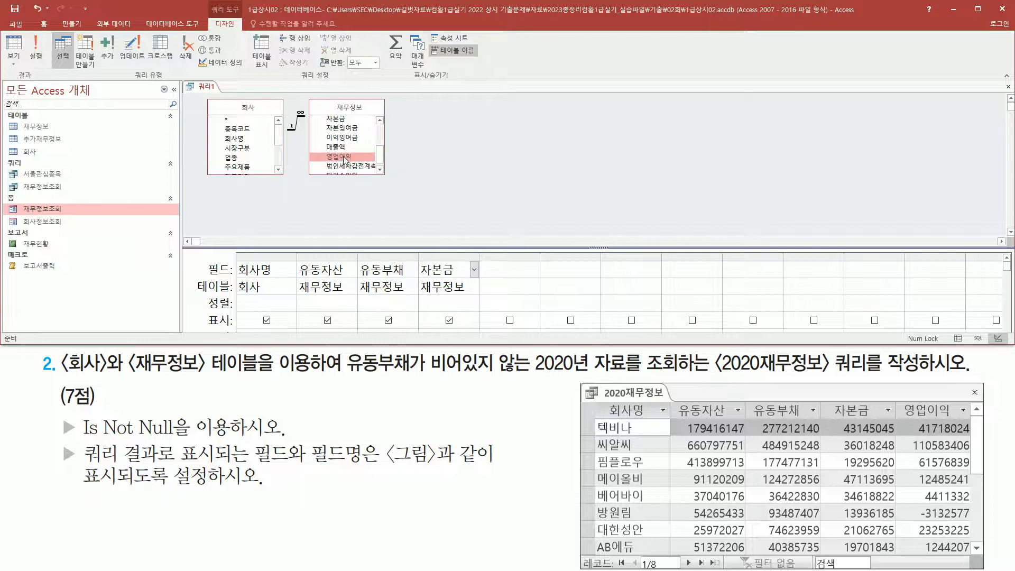
double_click(345, 158)
left_click(380, 133)
left_click(379, 134)
- Compare the five query fields with the required result, then run the query and inspect its numeric columns
mouse_move(598, 401)
left_mouse_down()
mouse_move(770, 423)
mouse_move(974, 426)
left_mouse_up()
mouse_move(227, 254)
left_mouse_down()
mouse_move(550, 296)
mouse_move(540, 298)
left_mouse_up()
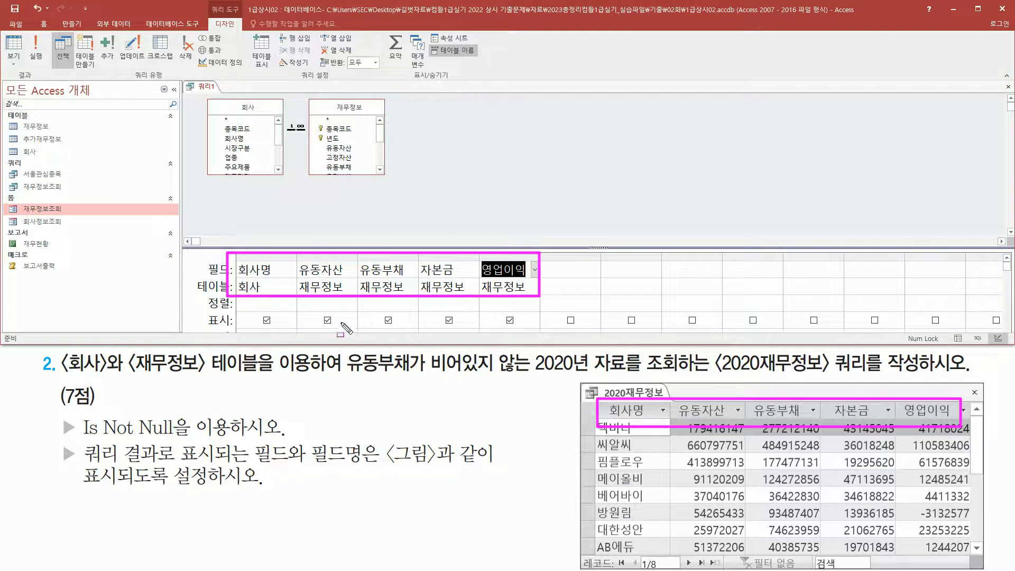
key("Escape")
left_click(36, 57)
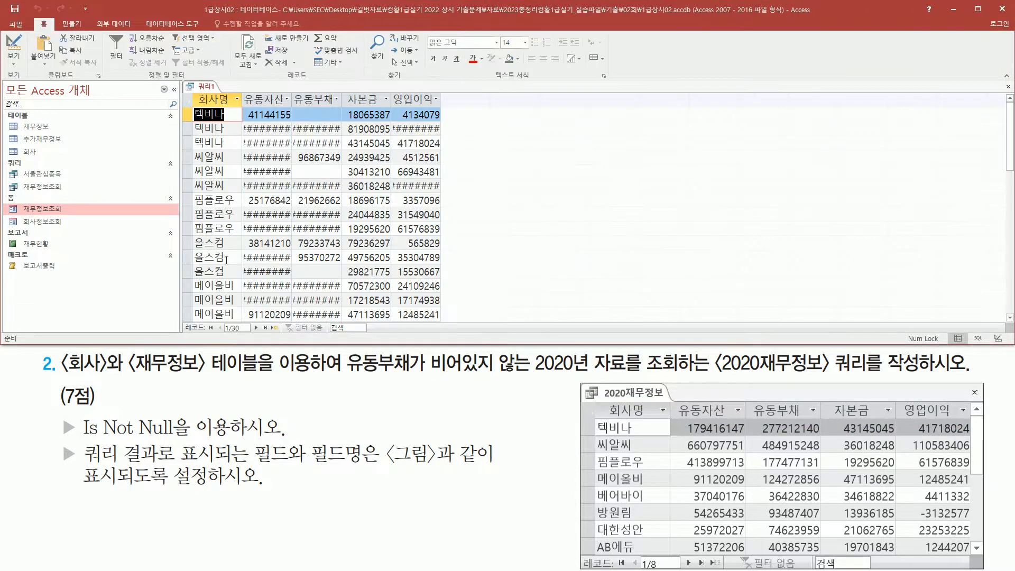
key("ctrl+2")
left_click_drag(250, 123, 277, 190)
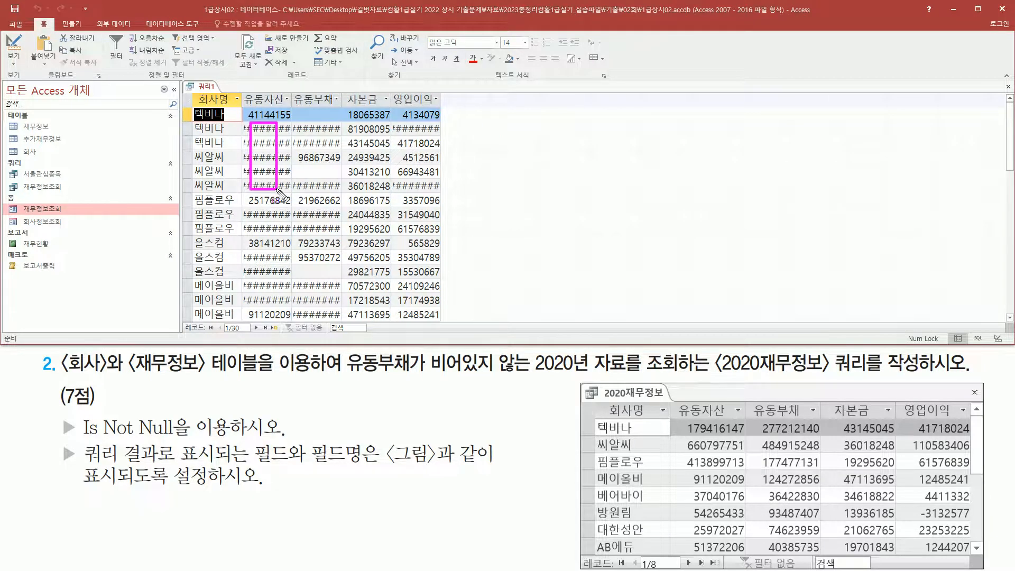
left_click_drag(308, 125, 341, 147)
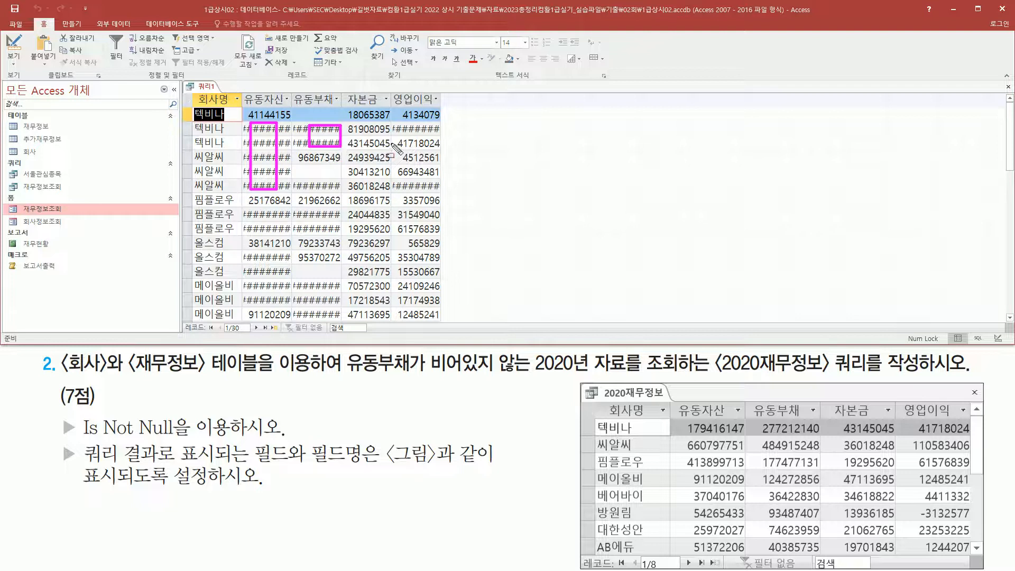
left_click_drag(396, 123, 440, 135)
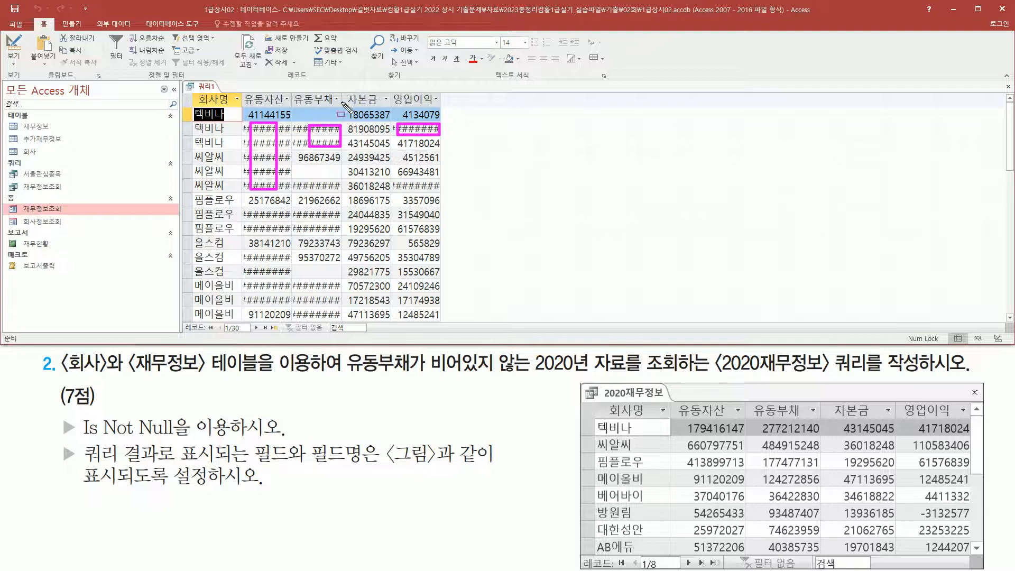
key("Escape")
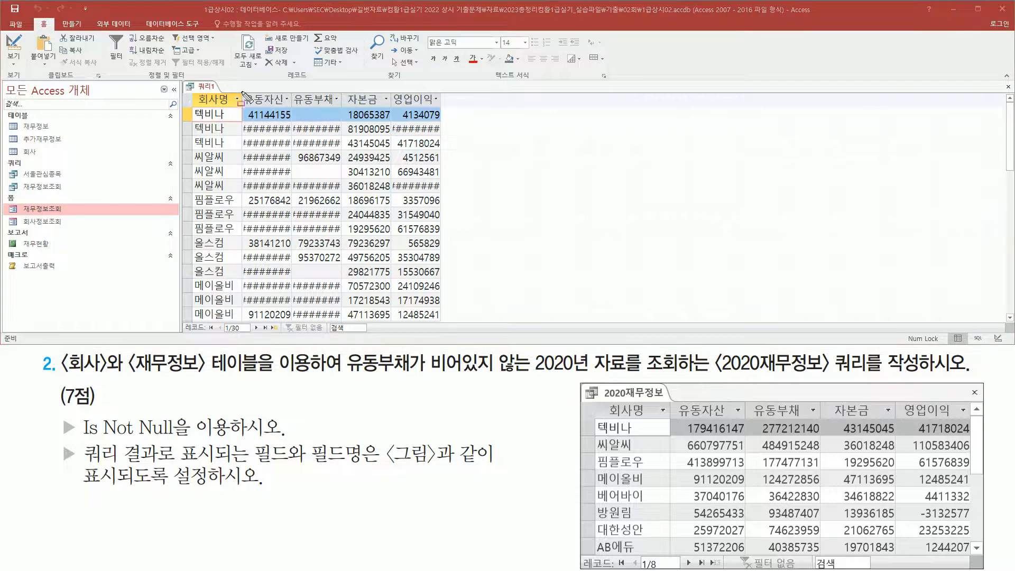
- Fit the widths of the 회사명, 유동자산, 유동부채, 자본금 and 영업이익 columns to their contents in the query datasheet
mouse_move(244, 96)
left_mouse_down()
mouse_move(243, 109)
mouse_move(286, 106)
mouse_move(294, 94)
mouse_move(299, 116)
mouse_move(347, 94)
mouse_move(347, 109)
mouse_move(415, 103)
mouse_move(393, 91)
mouse_move(394, 111)
mouse_move(442, 104)
mouse_move(423, 122)
mouse_move(236, 97)
left_mouse_up()
left_click(237, 99)
left_click(239, 99)
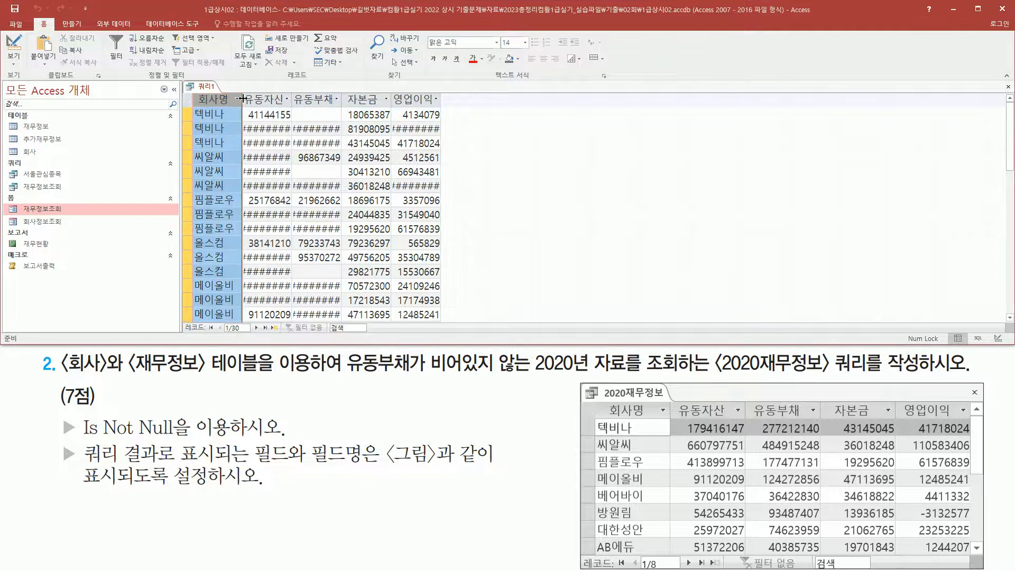
double_click(243, 98)
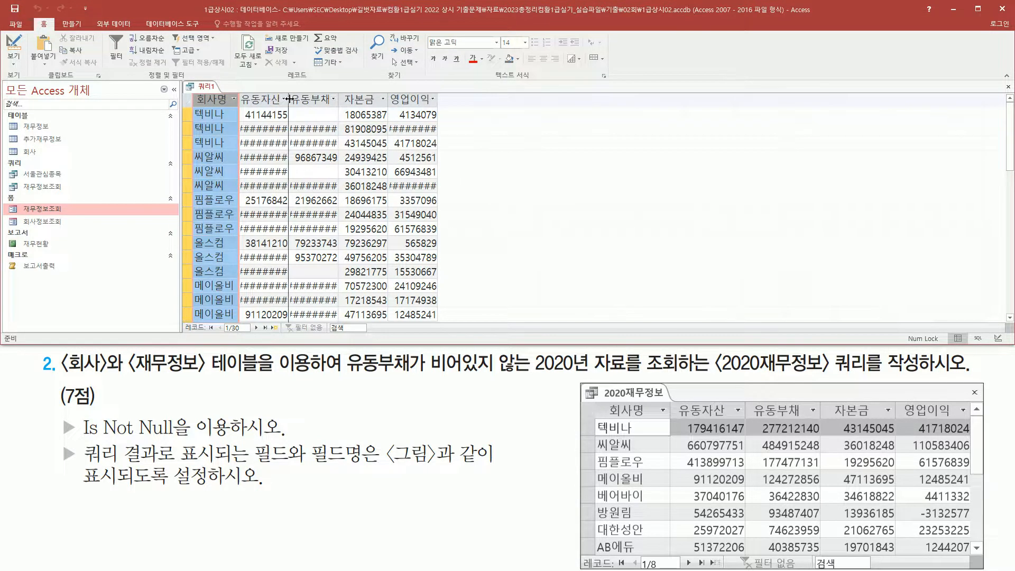
double_click(290, 99)
double_click(346, 100)
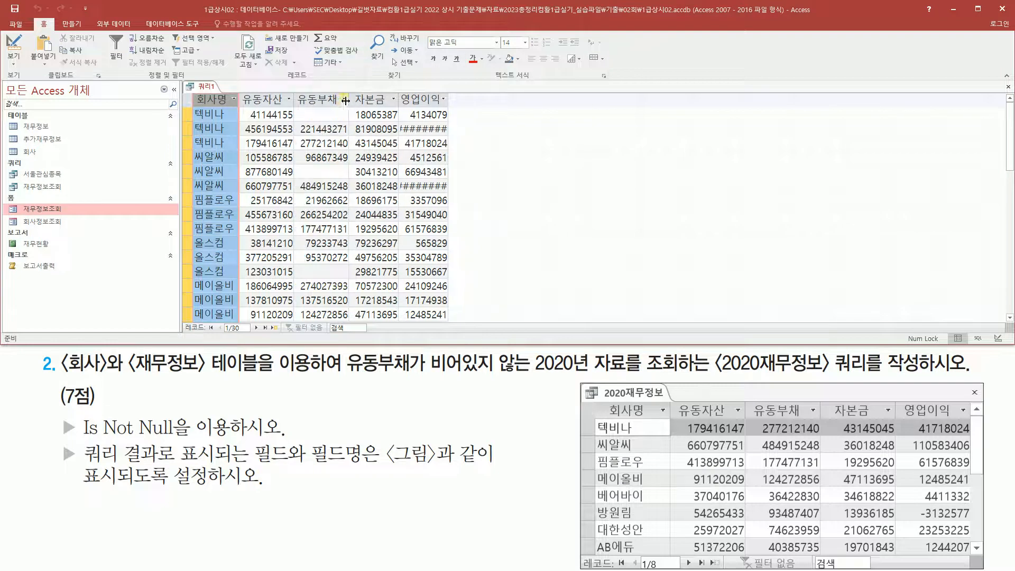
double_click(399, 102)
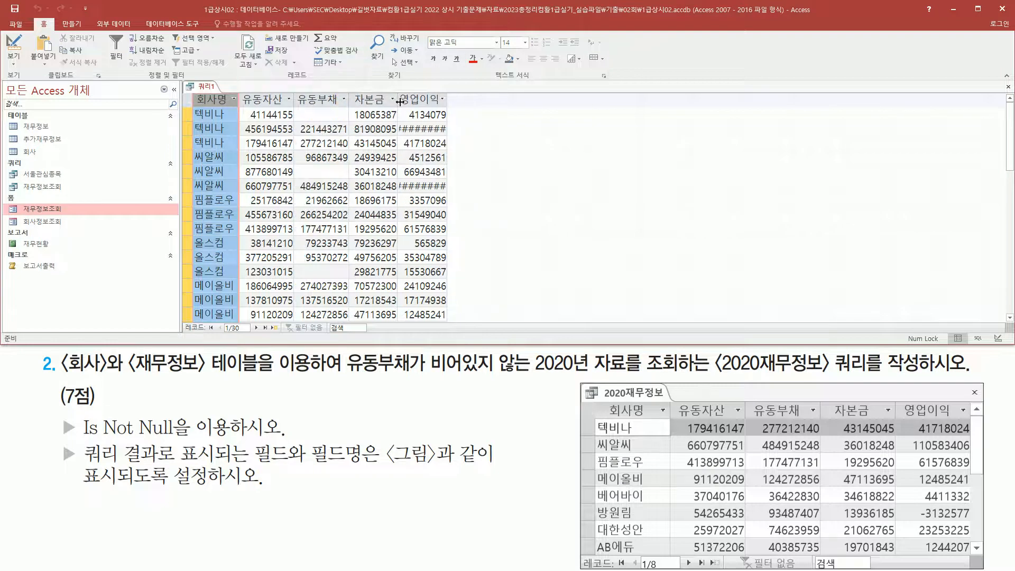
double_click(448, 99)
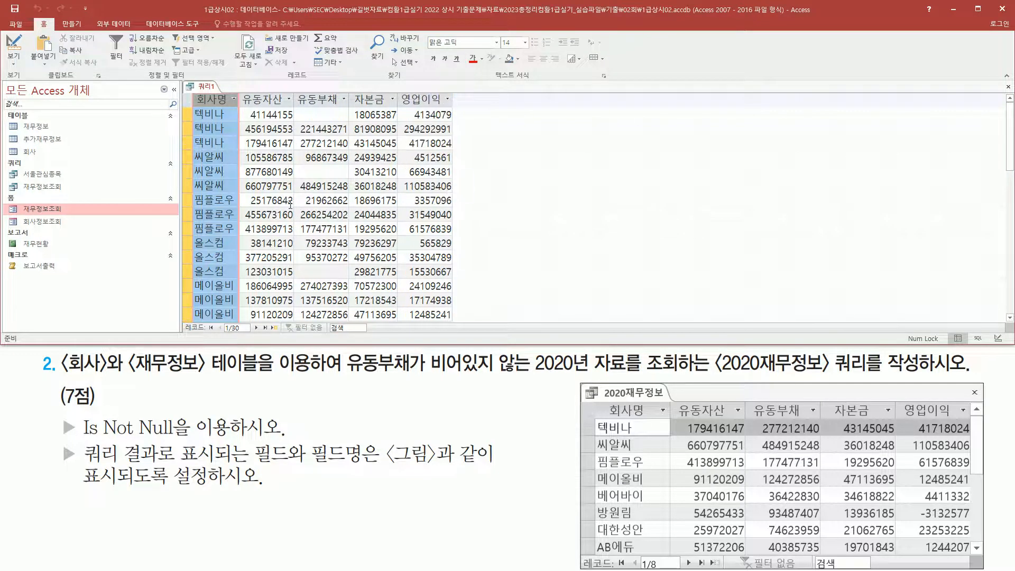
left_click(276, 172)
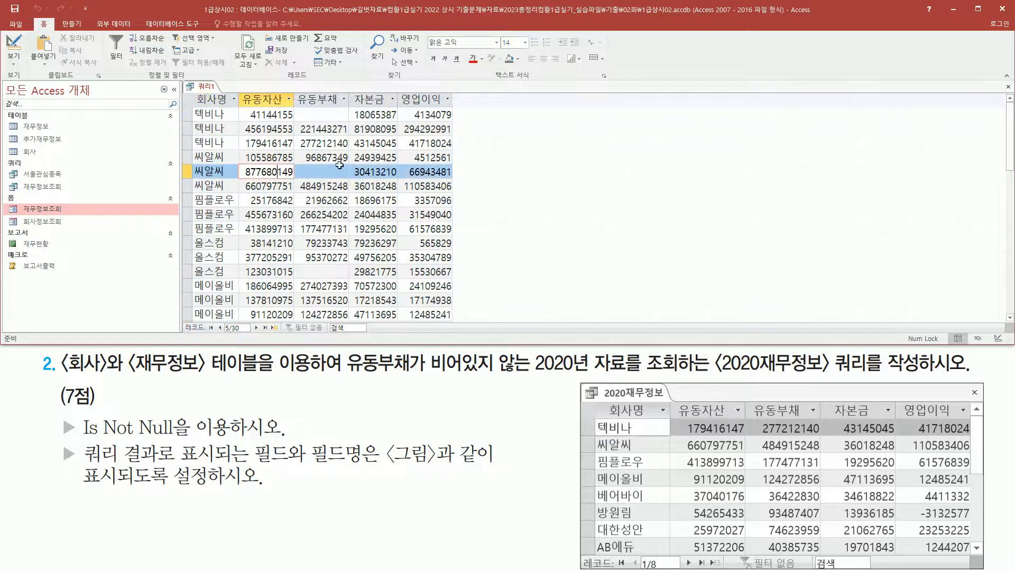
- Inspect the 유동부채 column in the query datasheet against the exercise's requirement that it not be empty
double_click(333, 131)
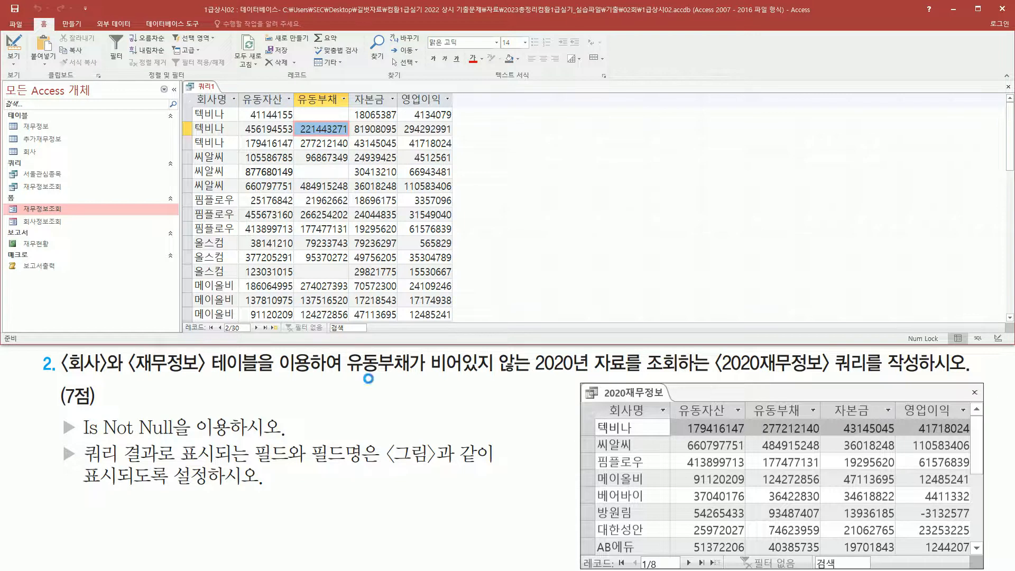
left_click_drag(348, 377, 530, 378)
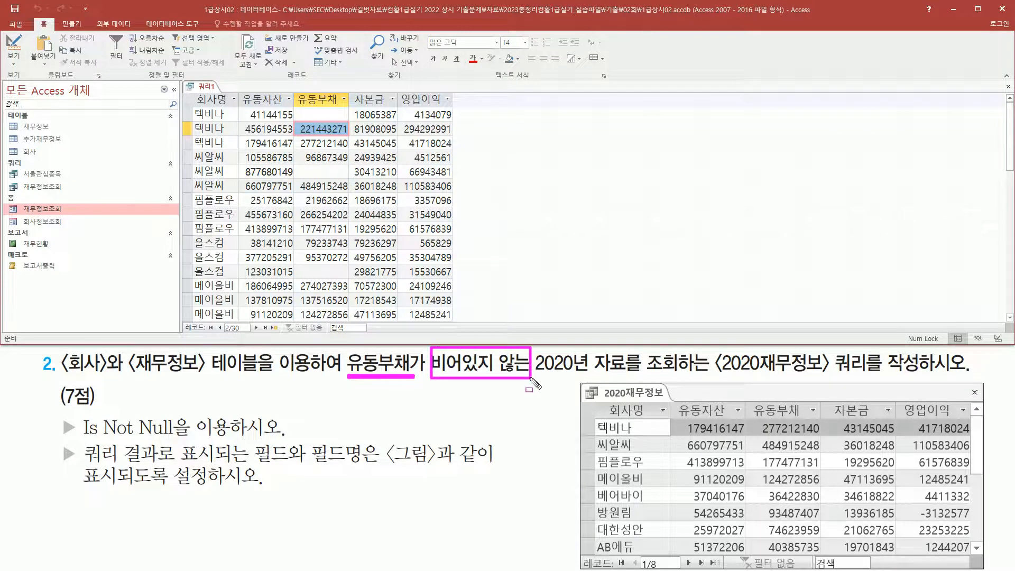
left_click_drag(296, 90, 350, 319)
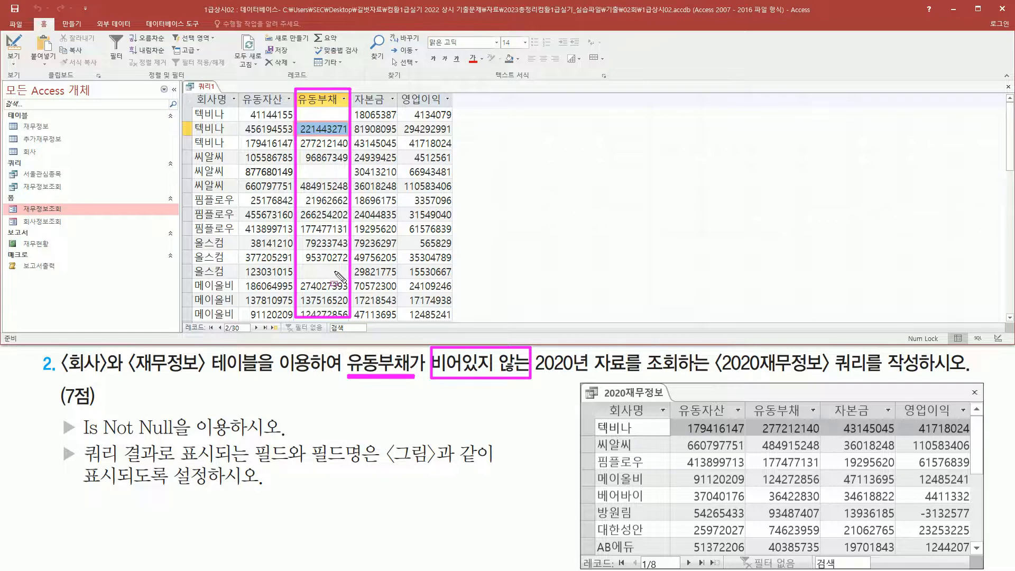
key("Escape")
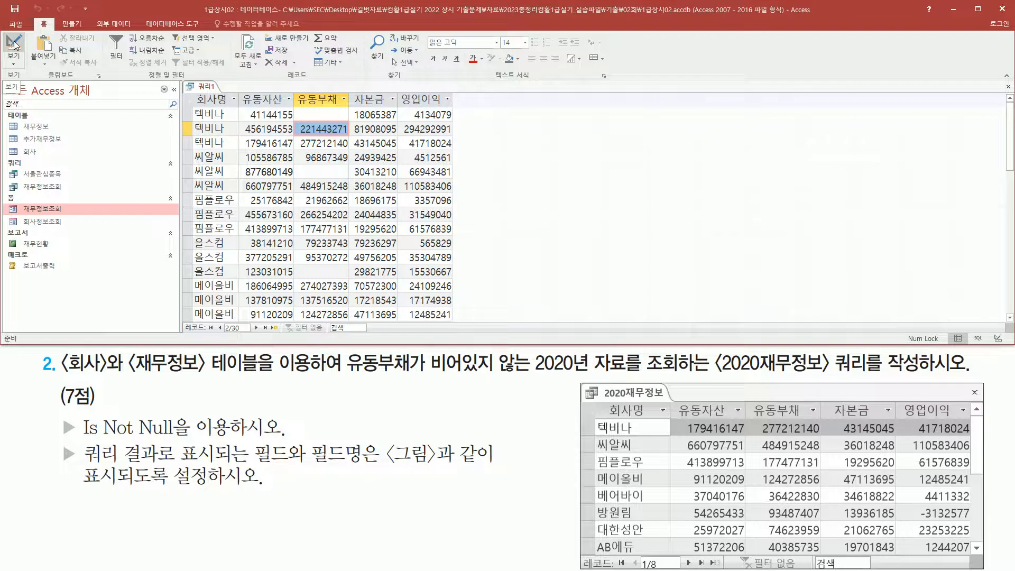
- Enlarge the query's design grid and set the criterion of the 유동부채 field to Is Not Null
left_click(14, 45)
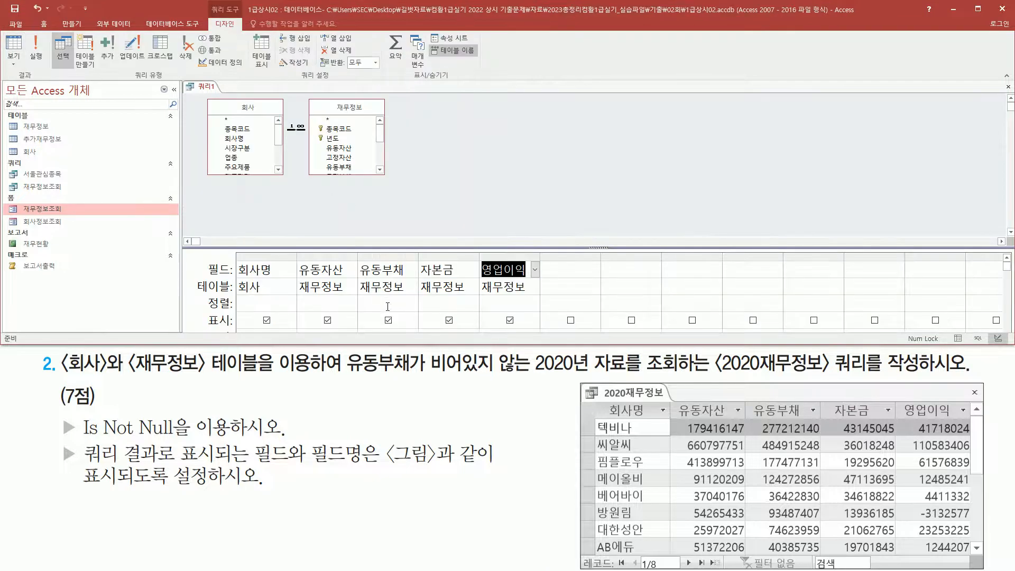
left_click_drag(388, 245, 388, 197)
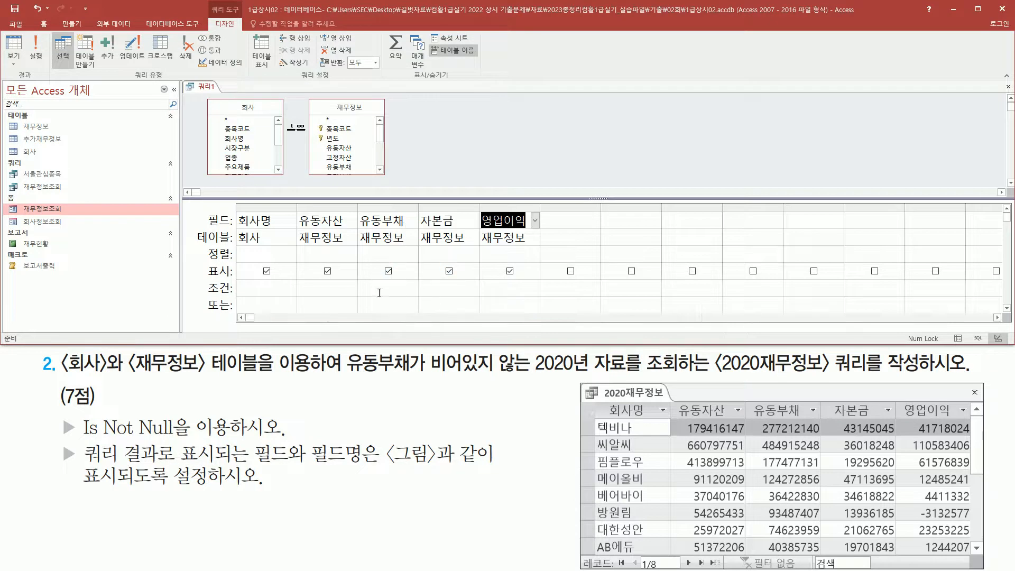
left_click_drag(204, 281, 233, 294)
left_click_drag(360, 280, 415, 297)
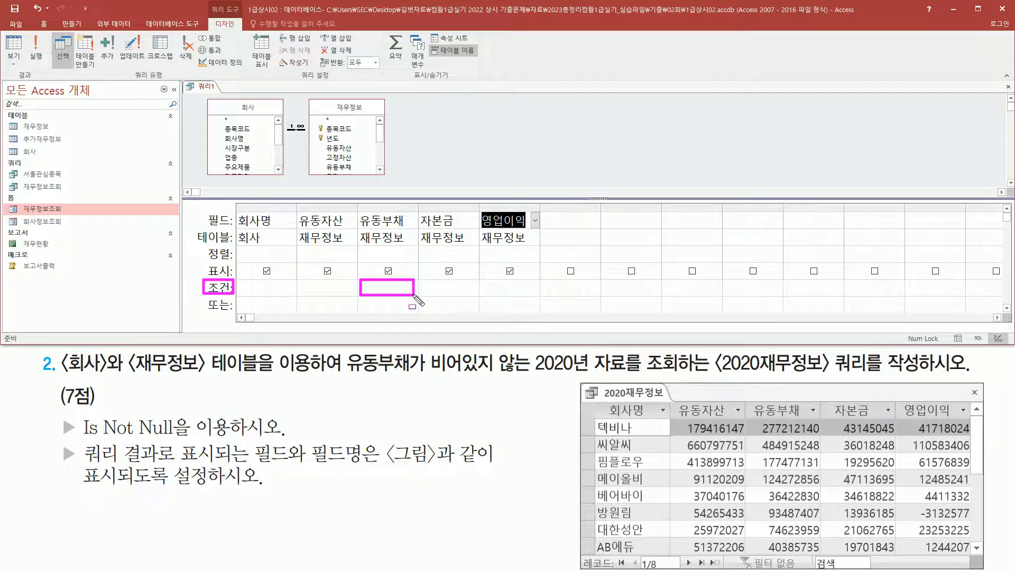
key("Escape")
left_click(399, 289)
mouse_move(77, 413)
left_mouse_down()
mouse_move(82, 427)
mouse_move(188, 454)
left_mouse_up()
key("Escape")
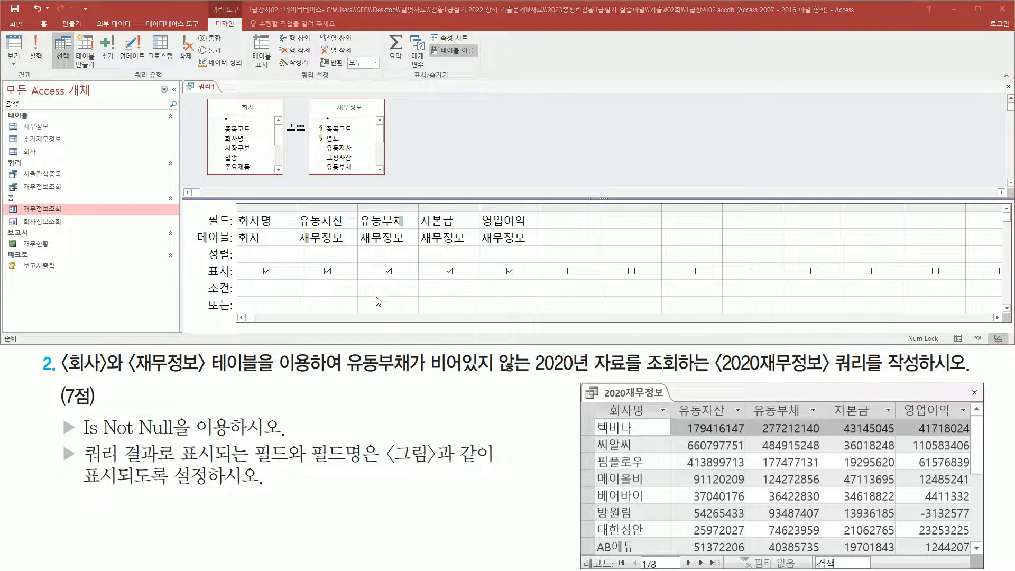
left_click(375, 287)
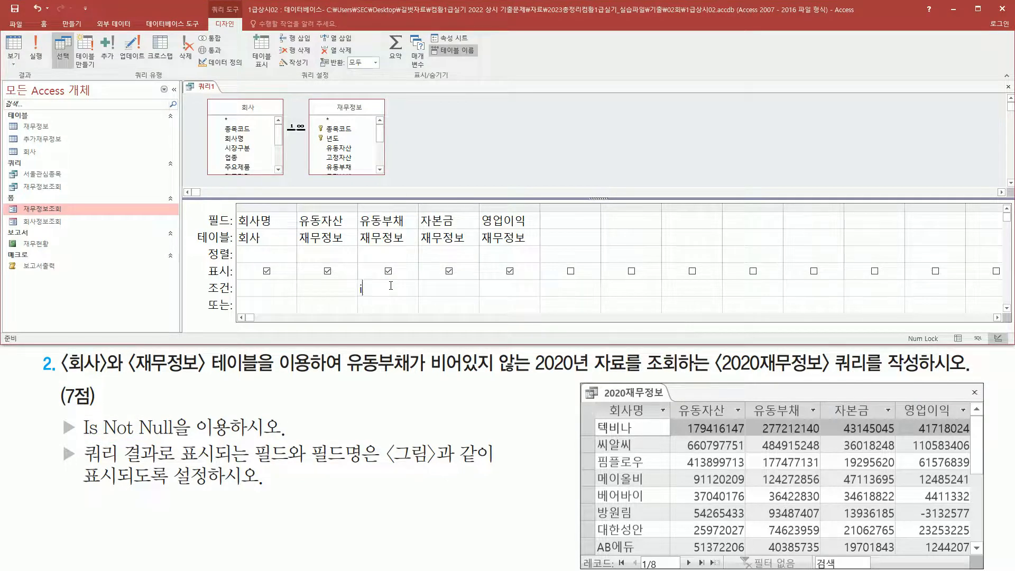
type("is not null")
left_click(401, 306)
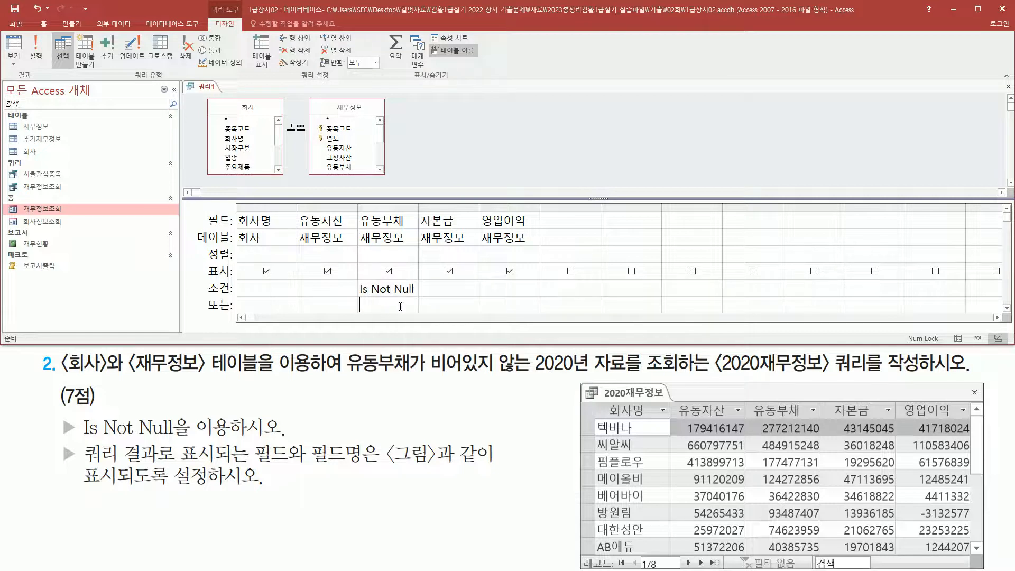
- Run the query and check its 유동부채 column against the Is Not Null requirement
left_click(42, 49)
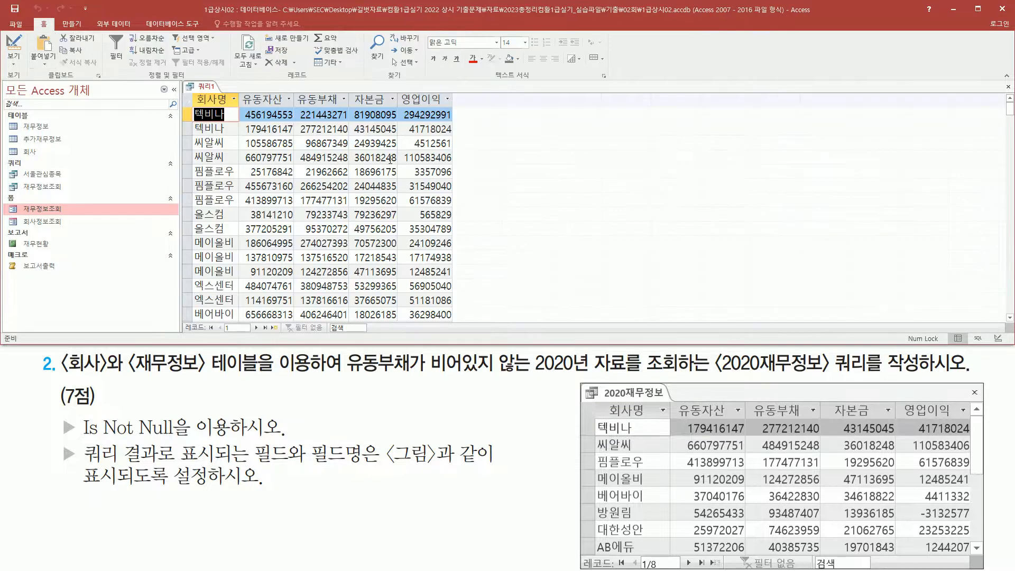
mouse_move(299, 90)
left_mouse_down()
mouse_move(333, 309)
mouse_move(349, 322)
left_mouse_up()
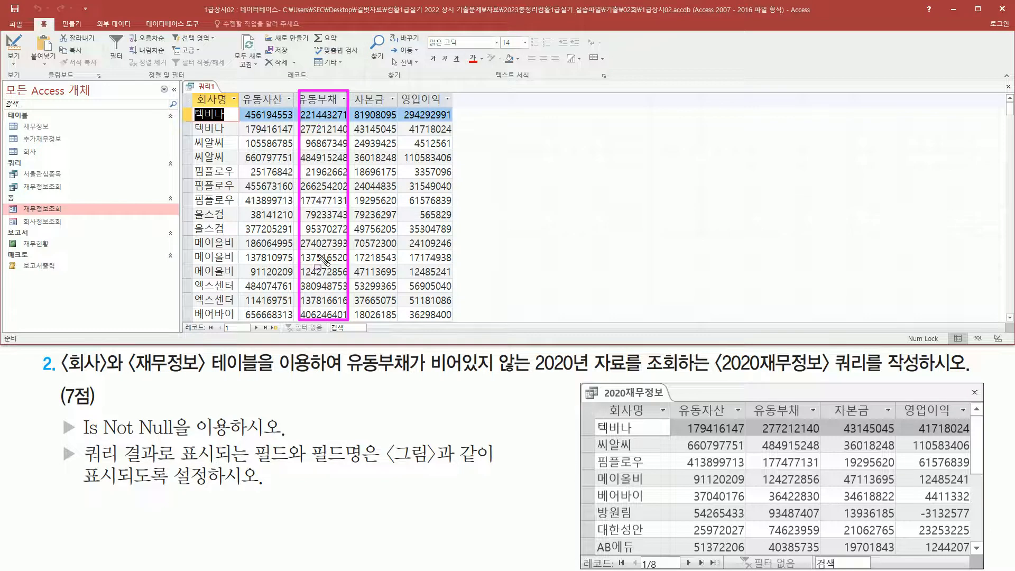
left_click_drag(80, 440, 226, 440)
mouse_move(345, 378)
left_mouse_down()
mouse_move(546, 379)
mouse_move(535, 350)
left_mouse_up()
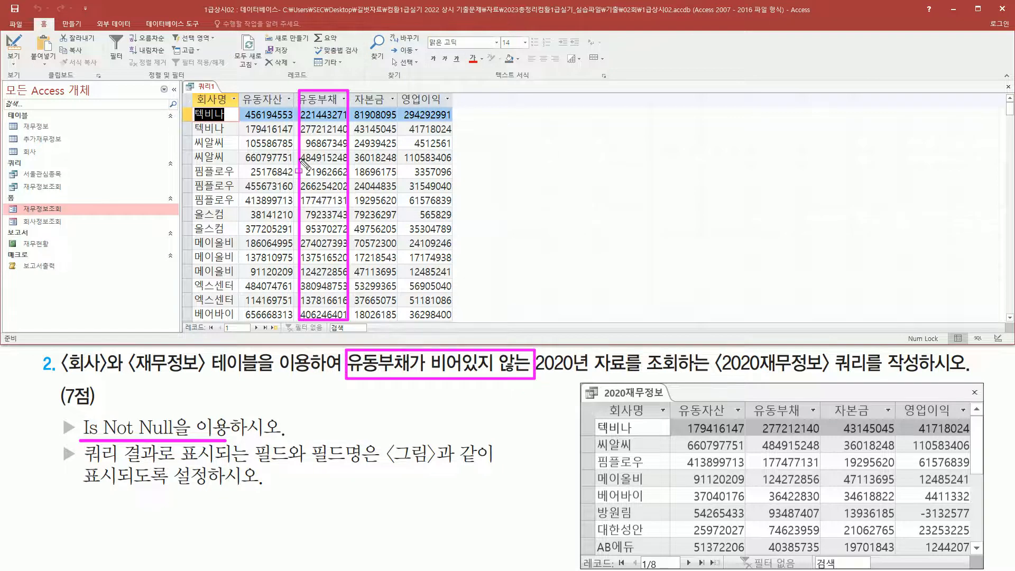
key("Escape")
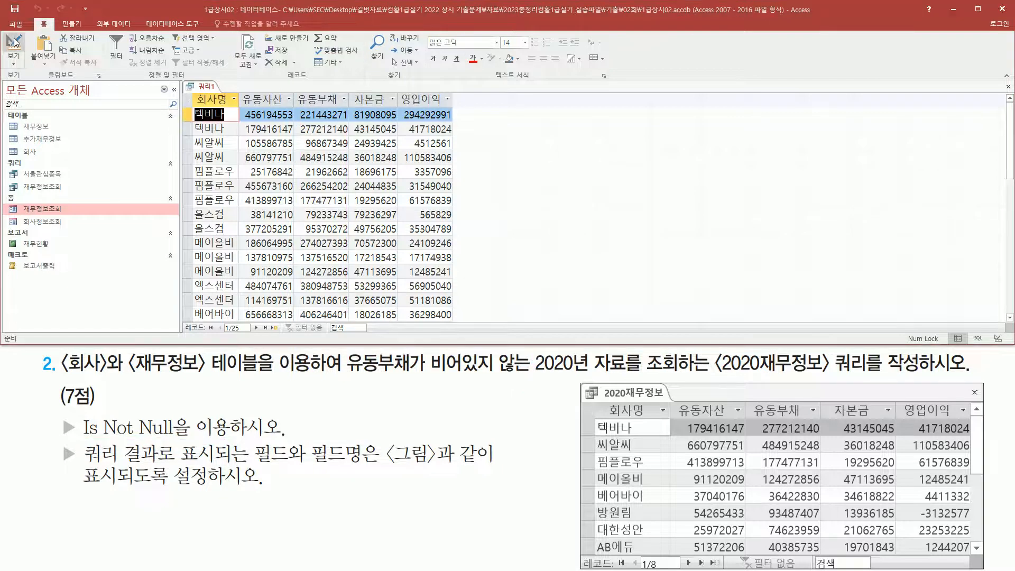
- Change the 유동부채 criterion to Is Null and run the query to examine the records it selects
left_click(14, 43)
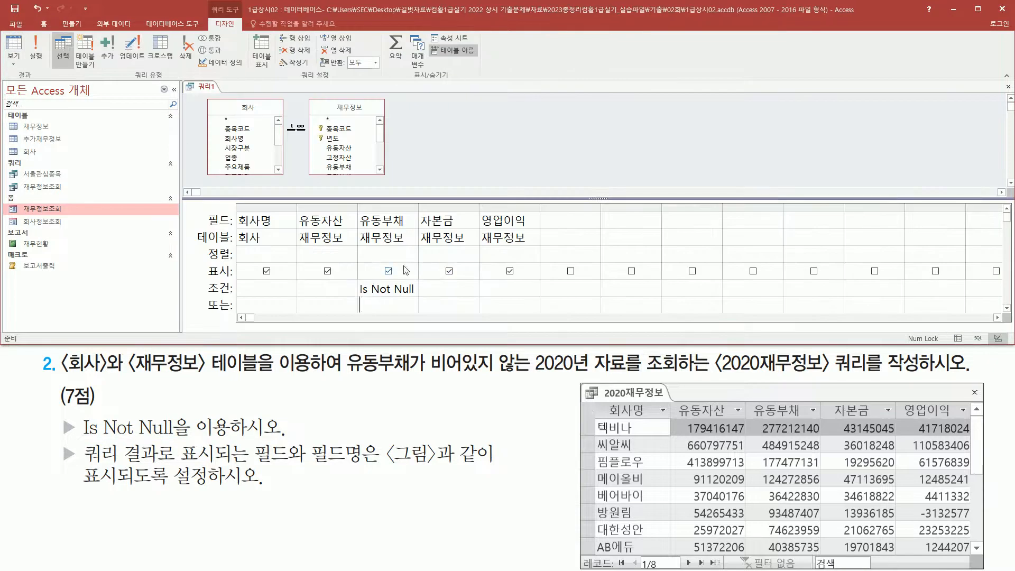
double_click(381, 289)
key("Delete")
key("Delete")
left_click(35, 50)
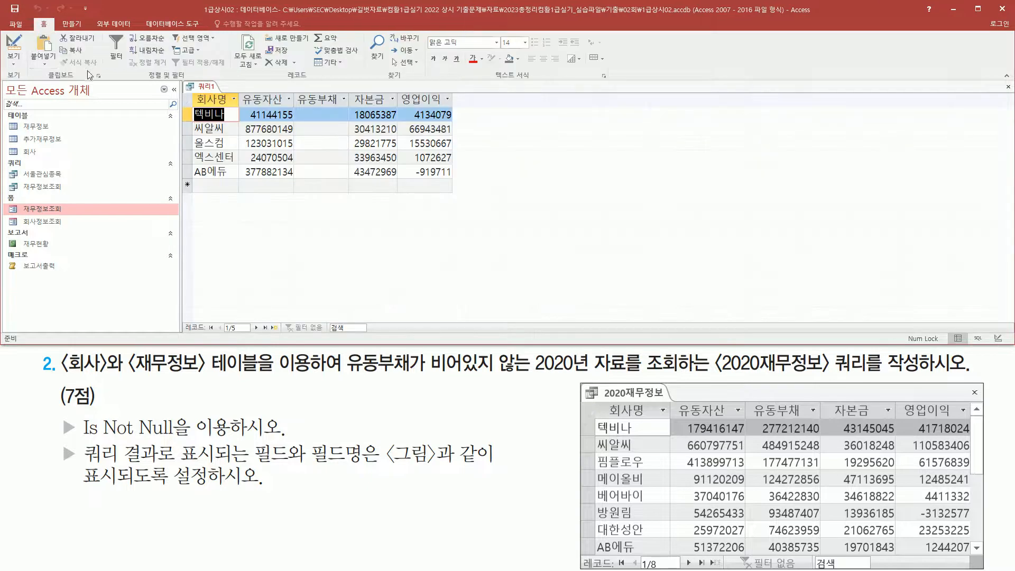
mouse_move(303, 108)
left_mouse_down()
mouse_move(334, 180)
mouse_move(347, 177)
left_mouse_up()
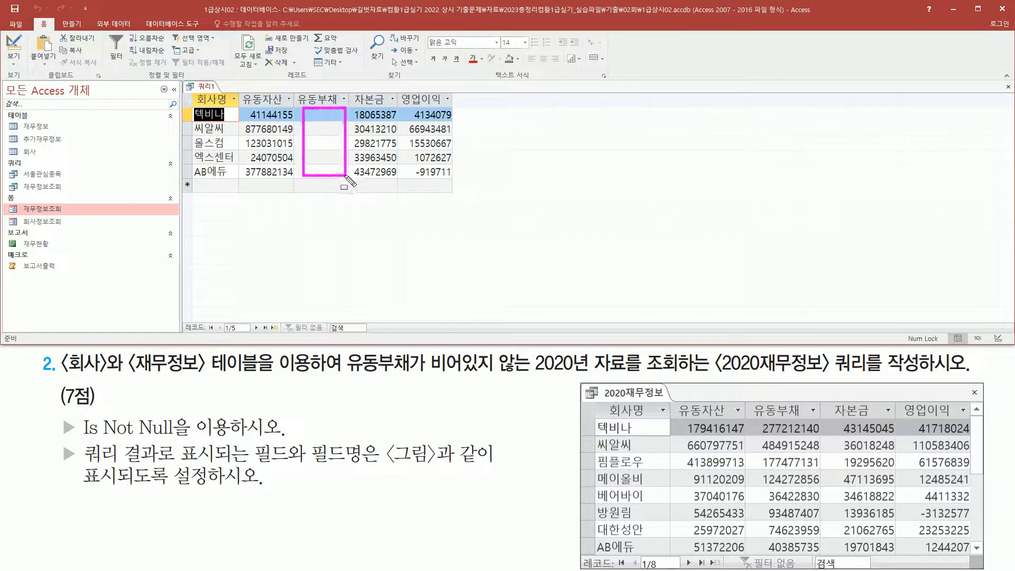
key("Escape")
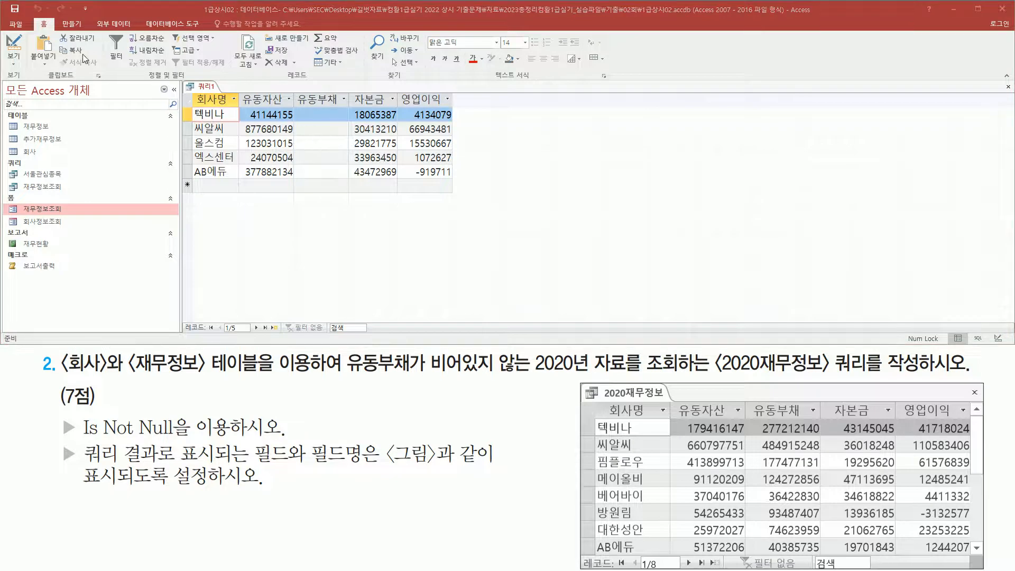
- Return to the query design and restore the 유동부채 criterion to Is Not Null
left_click(13, 42)
left_click(13, 42)
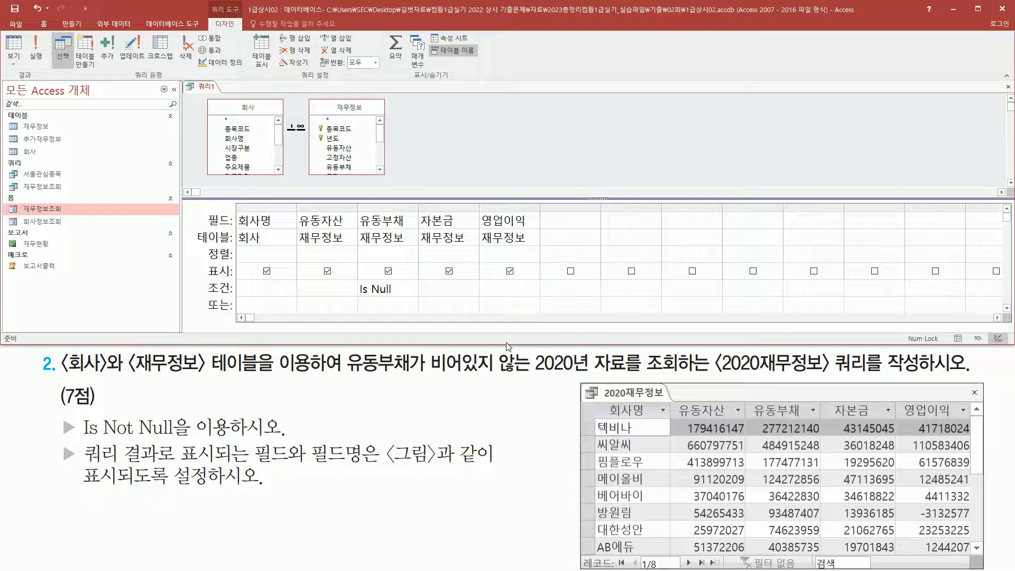
type("Not")
- Review the exercise's 2020 data requirement, then run the query and inspect its records
mouse_move(347, 374)
left_mouse_down()
mouse_move(534, 374)
mouse_move(531, 435)
left_mouse_up()
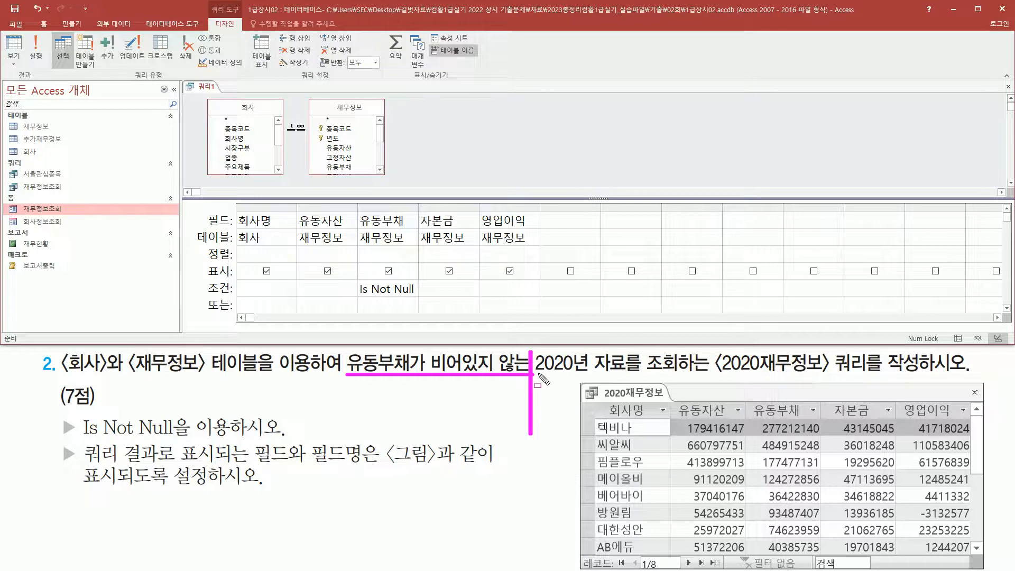
left_click_drag(537, 375, 678, 376)
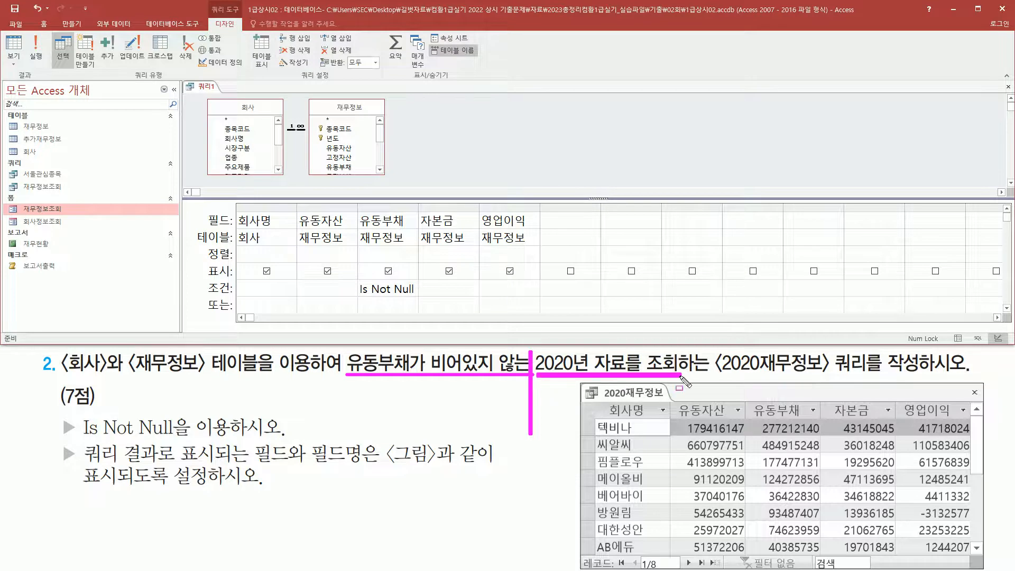
key("Escape")
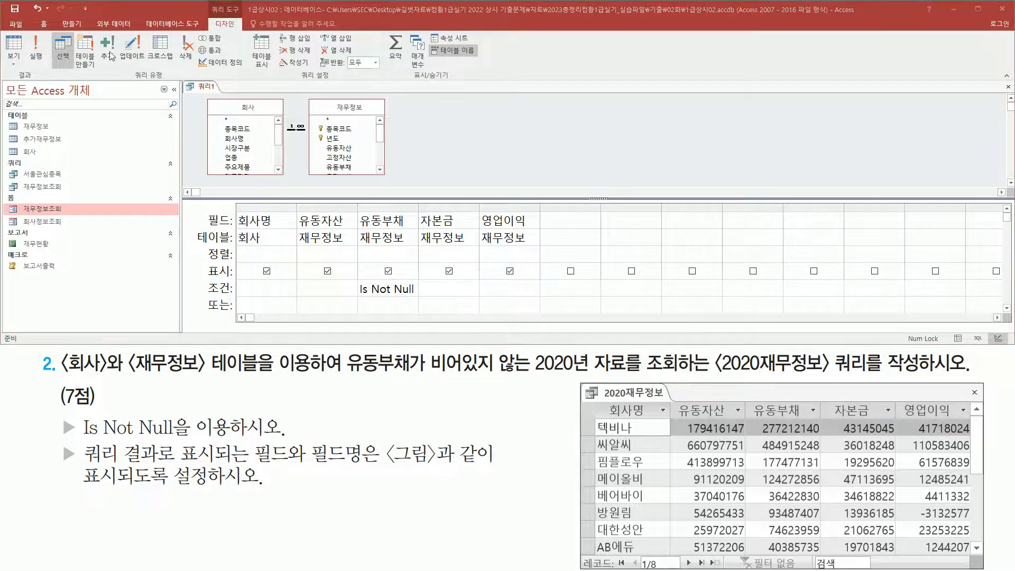
left_click(34, 53)
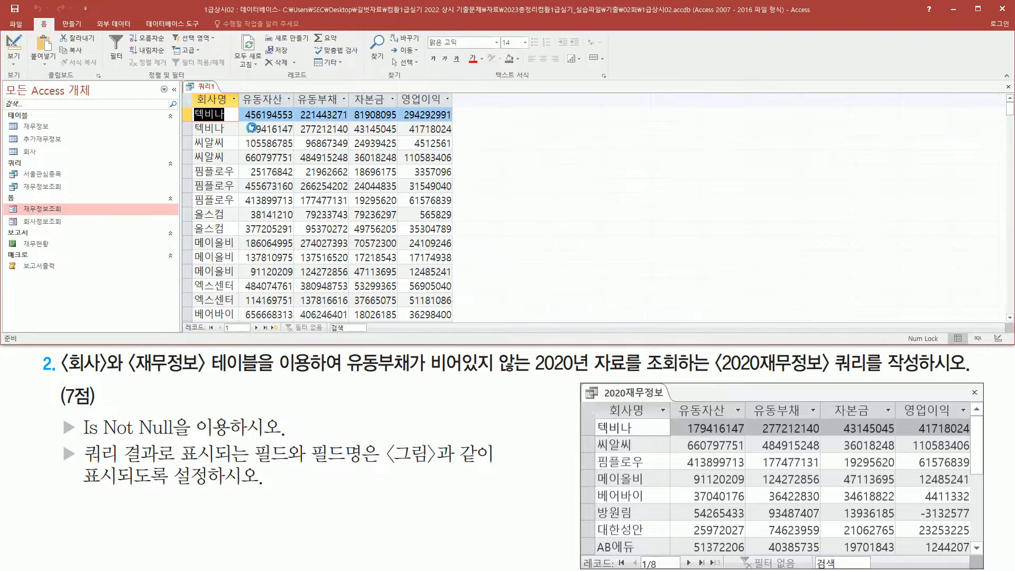
mouse_move(201, 113)
left_mouse_down()
mouse_move(300, 210)
mouse_move(462, 325)
left_mouse_up()
key("Escape")
- Add the 년도 field from the 재무정보 table as the sixth column of the query design grid
left_click(24, 48)
left_click(563, 218)
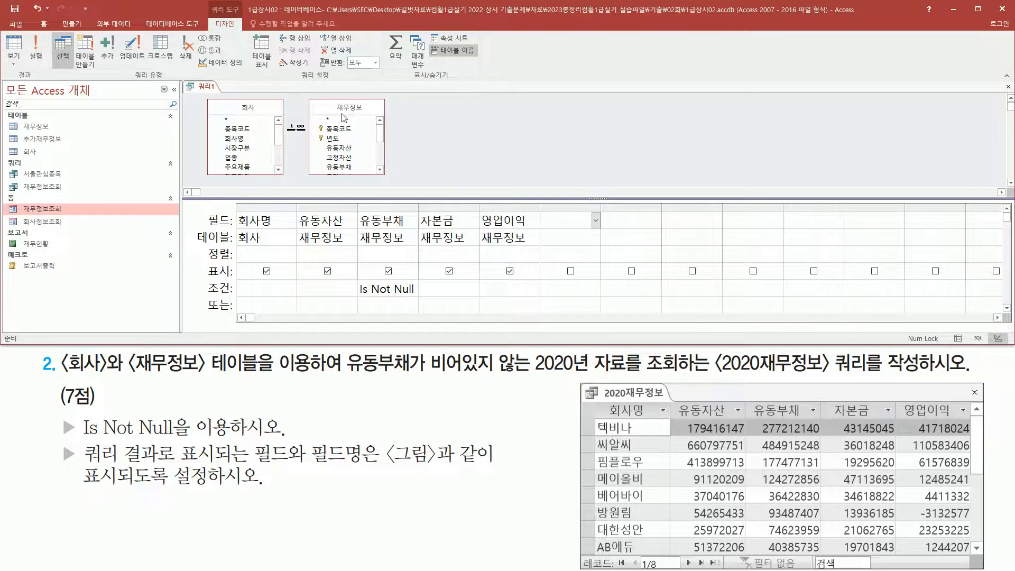
key("ctrl+2")
mouse_move(310, 99)
left_mouse_down()
mouse_move(398, 191)
mouse_move(390, 179)
left_mouse_up()
left_click_drag(320, 133, 591, 226)
key("Escape")
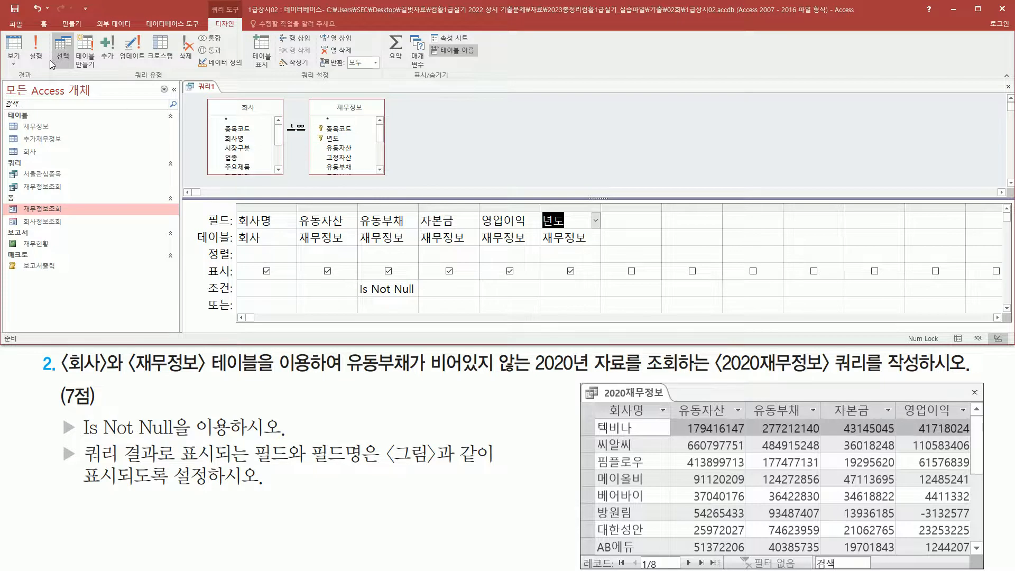
- Run the query and compare the values in its 년도 column with the required year 2020
left_click(36, 51)
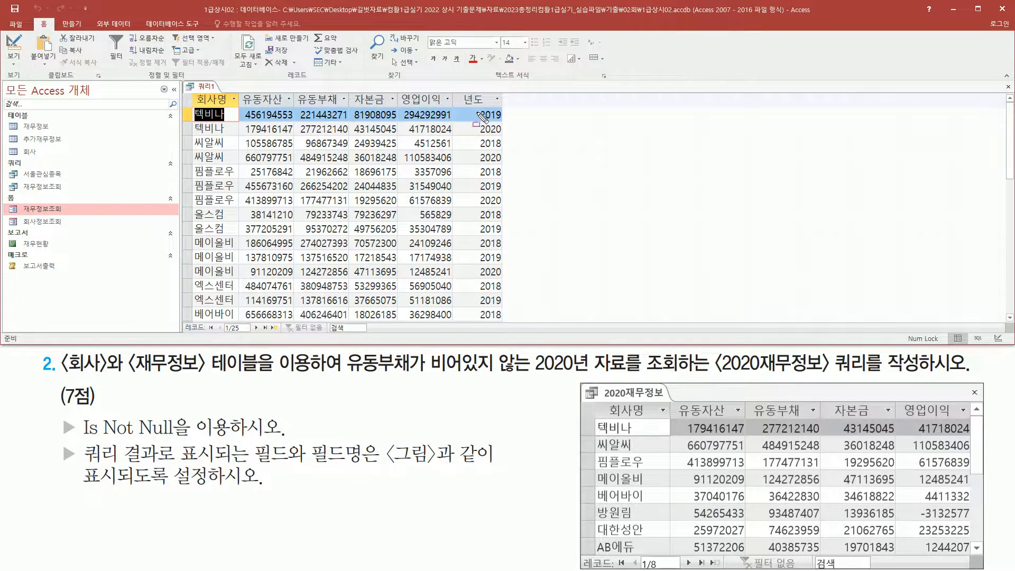
mouse_move(475, 105)
left_mouse_down()
mouse_move(513, 122)
mouse_move(511, 319)
left_mouse_up()
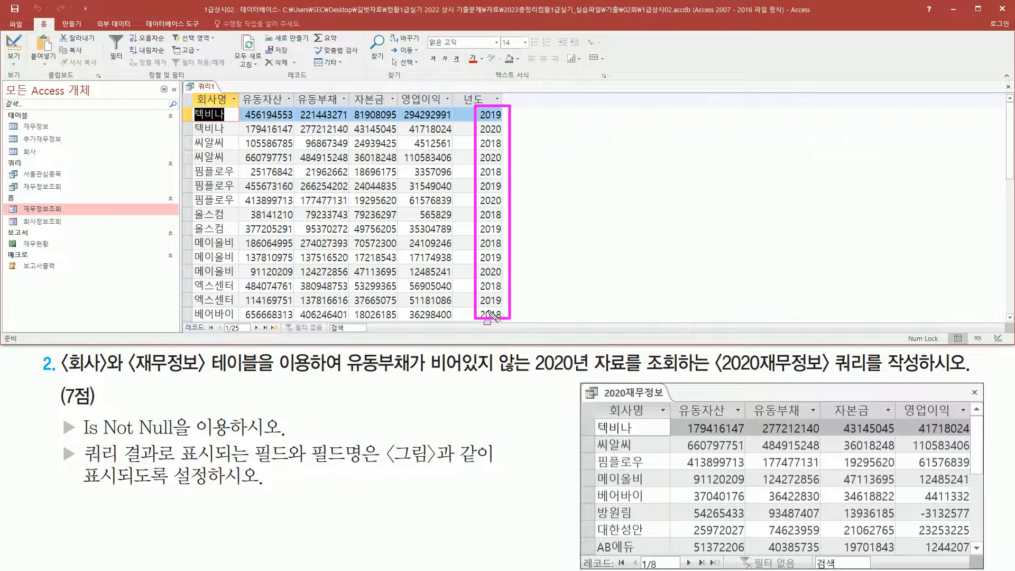
mouse_move(531, 349)
left_mouse_down()
mouse_move(534, 370)
mouse_move(597, 377)
left_mouse_up()
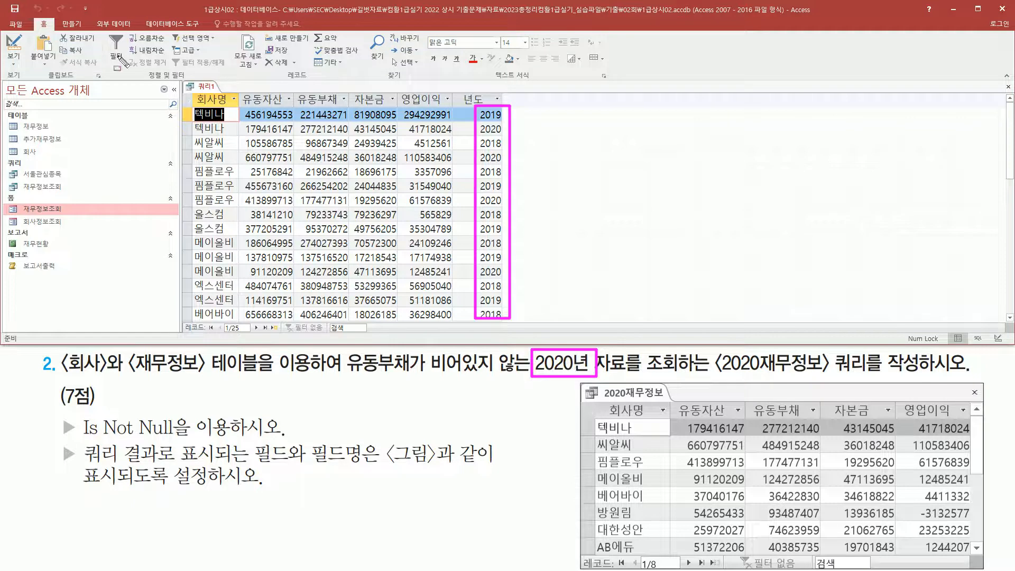
key("Escape")
- Return to the query design and set the criterion of the 년도 field to 2020
left_click(15, 47)
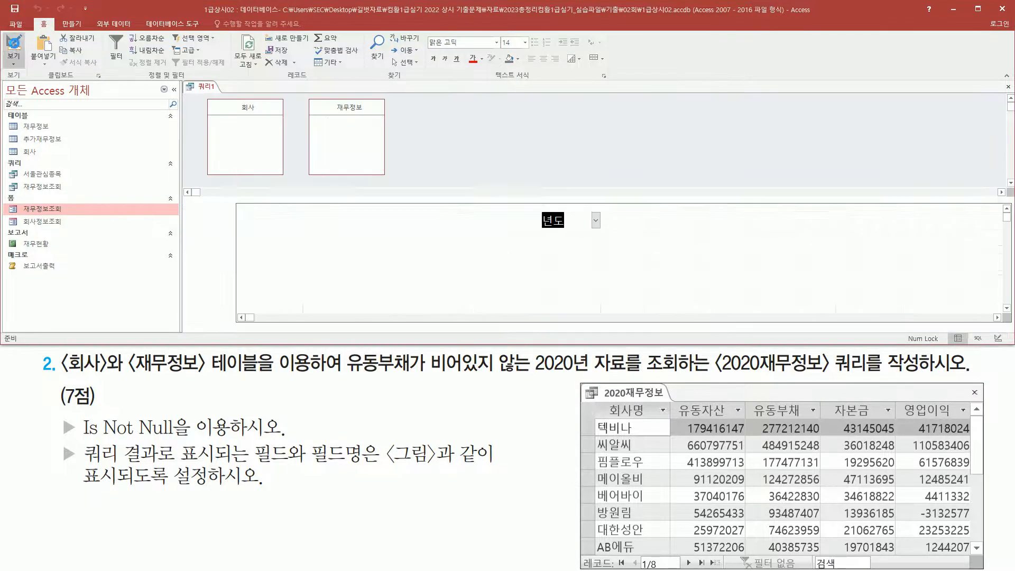
left_click_drag(207, 279, 244, 299)
left_click_drag(547, 279, 600, 306)
key("Escape")
left_click(569, 287)
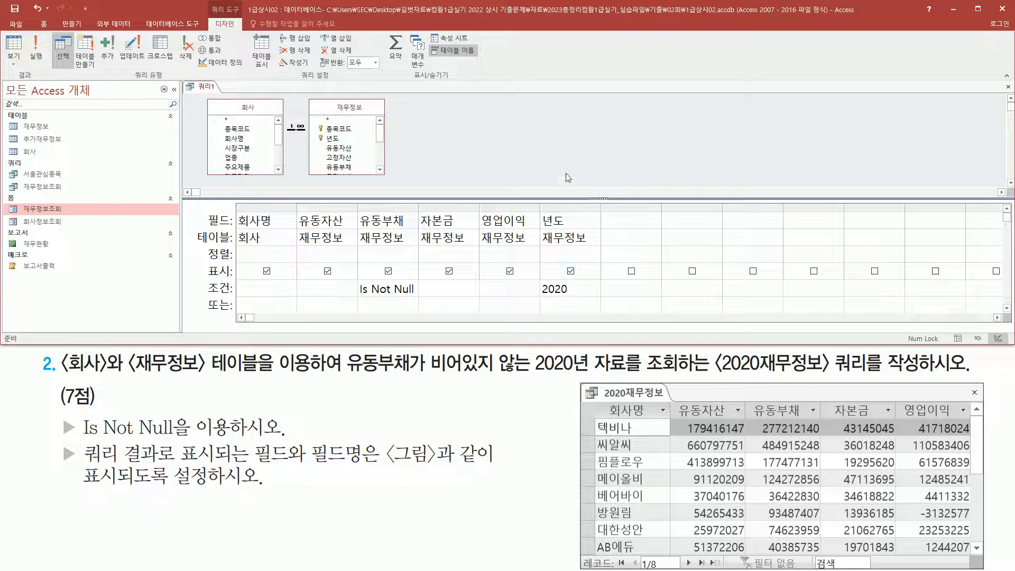
- Run the query, compare its columns with the exercise's required result, and return to the query design
left_click(41, 49)
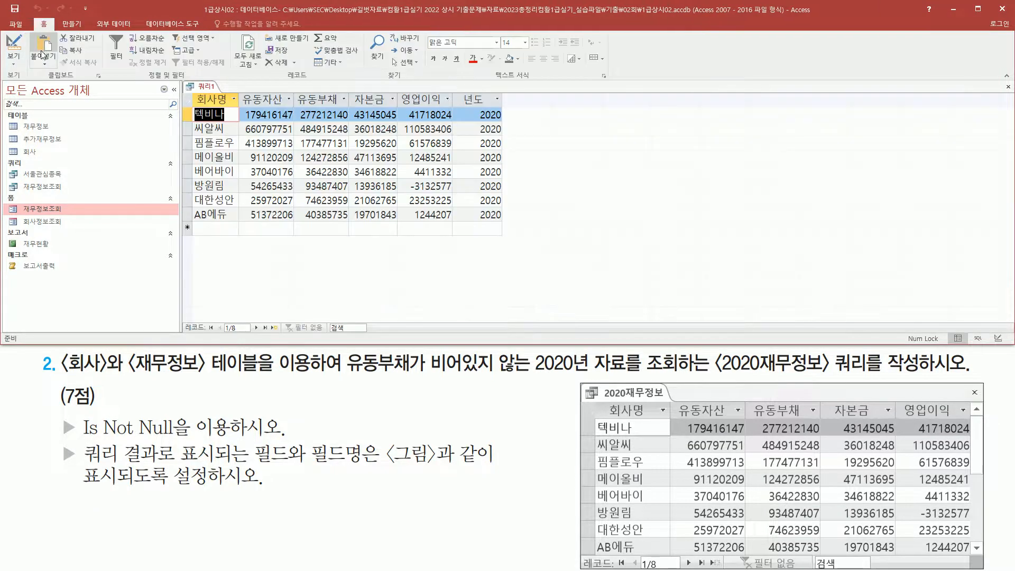
left_click_drag(458, 106, 512, 228)
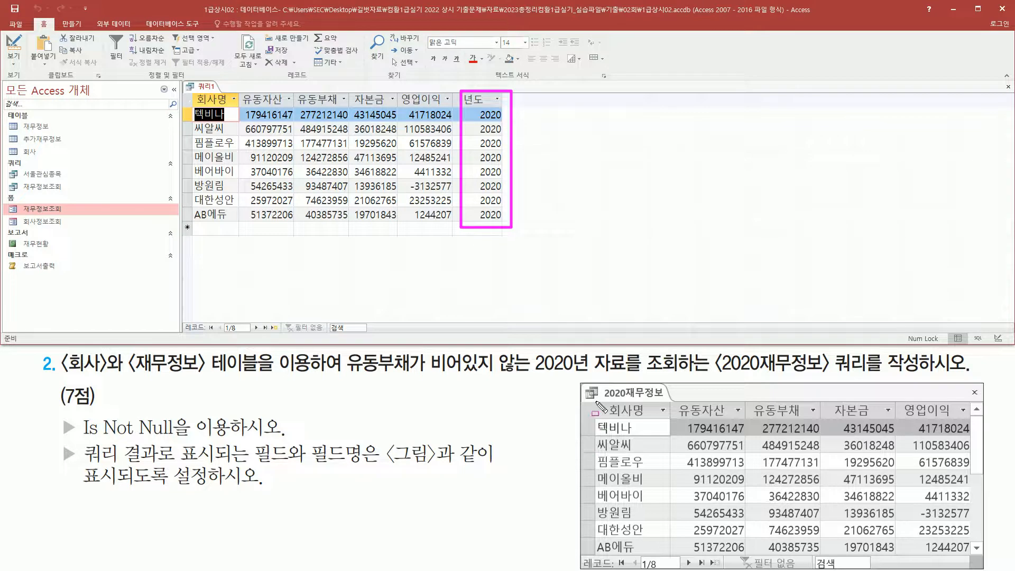
mouse_move(596, 401)
left_mouse_down()
mouse_move(730, 516)
mouse_move(976, 554)
left_mouse_up()
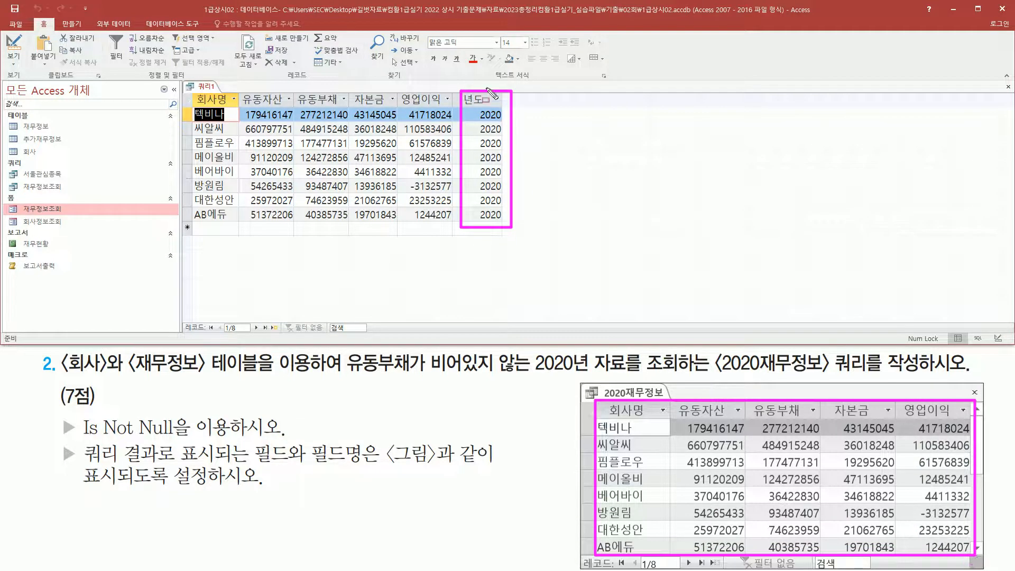
key("Escape")
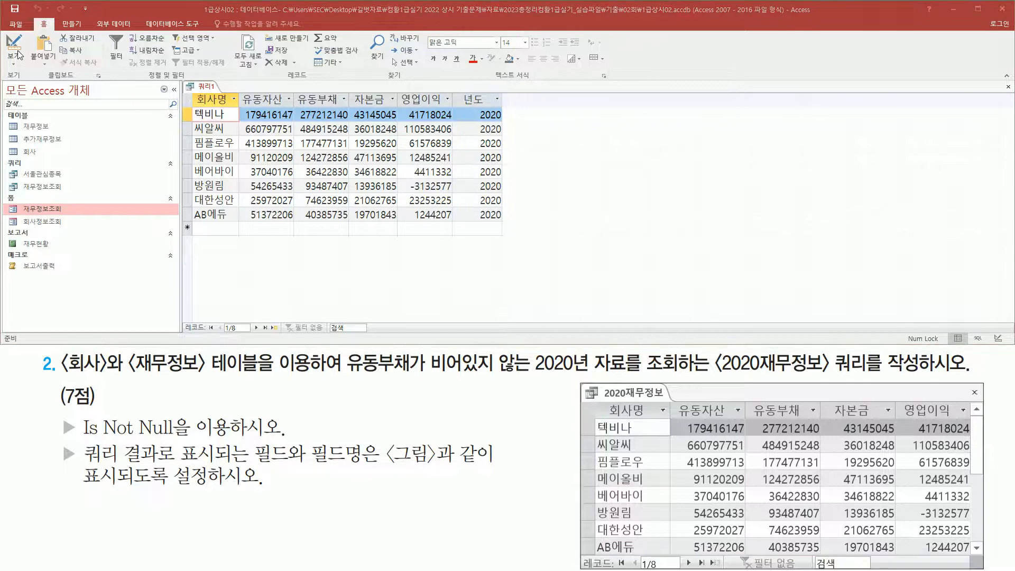
left_click(18, 48)
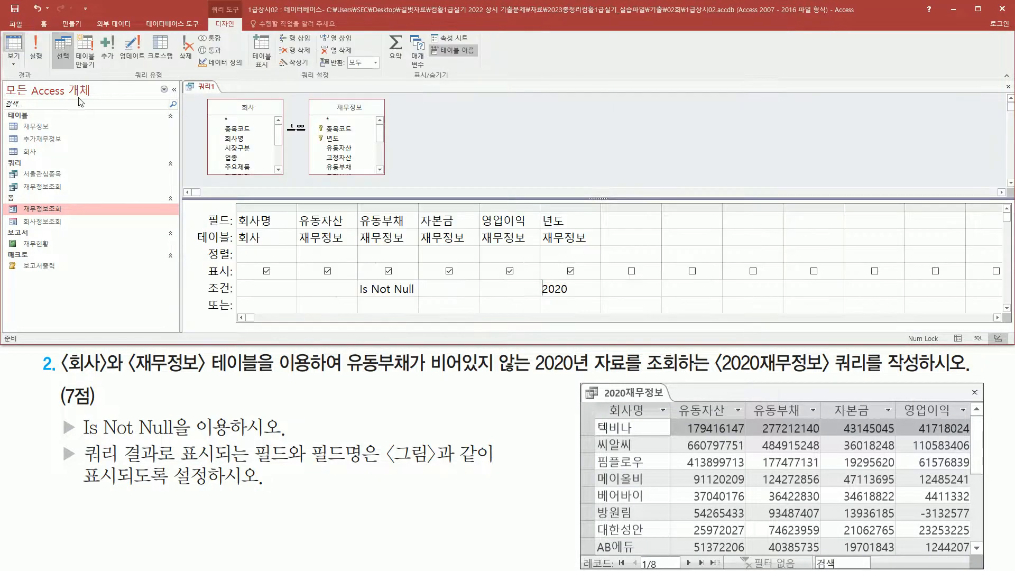
- Hide the 년도 field from the query results while keeping its 2020 criterion in the design grid
left_click_drag(564, 264, 583, 281)
left_click_drag(196, 260, 252, 279)
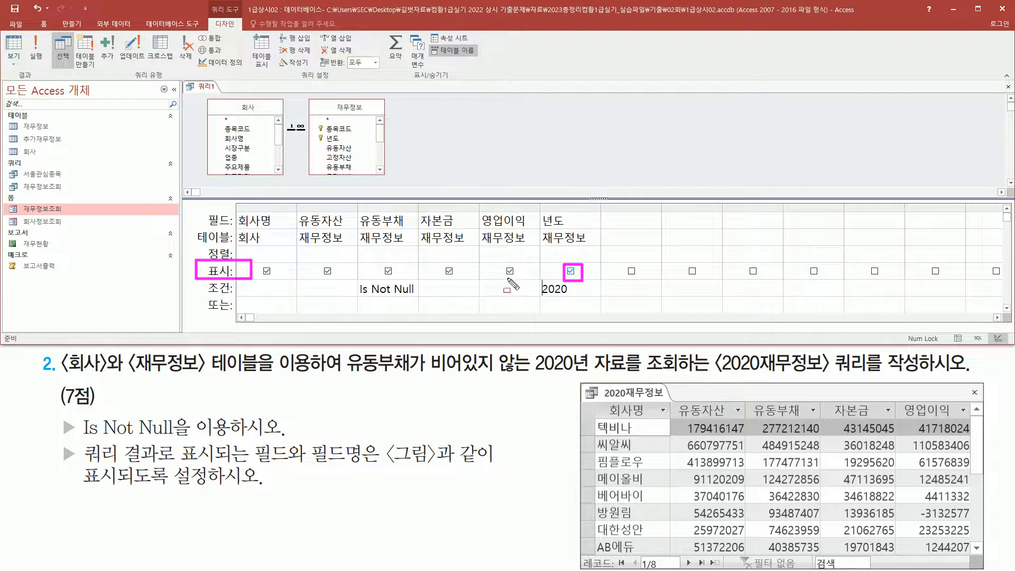
key("Escape")
left_click(572, 272)
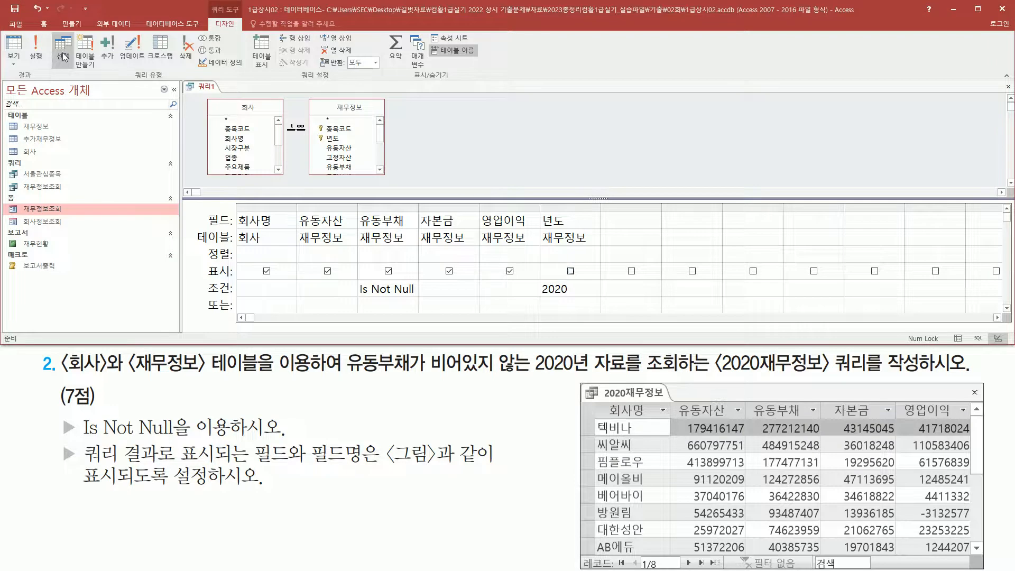
- Run the query and compare its field names, company rows, values and record count with the exercise's required result
left_click(39, 52)
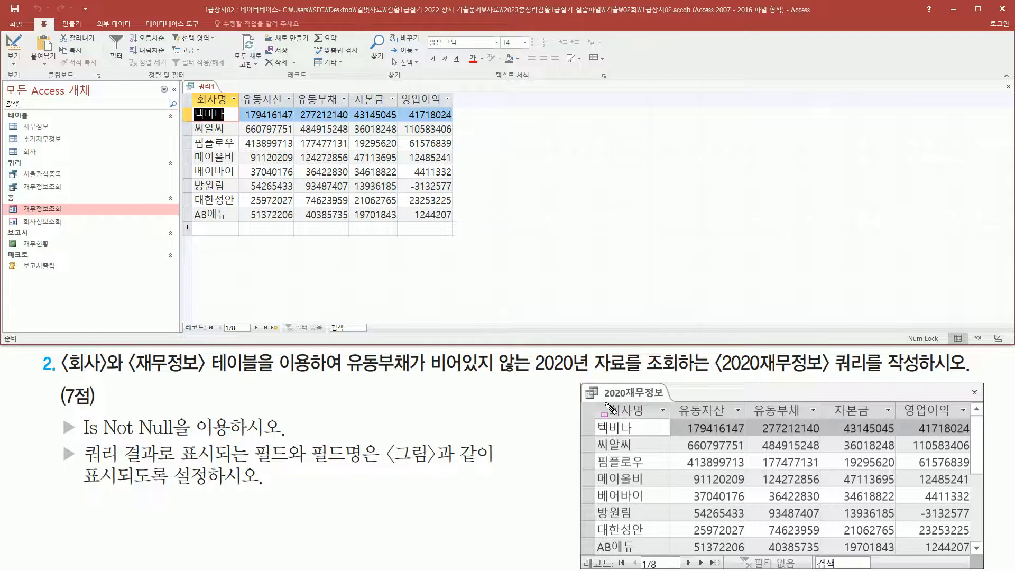
mouse_move(609, 407)
left_mouse_down()
mouse_move(652, 421)
mouse_move(967, 417)
left_mouse_up()
mouse_move(189, 87)
left_mouse_down()
mouse_move(236, 107)
mouse_move(454, 107)
left_mouse_up()
mouse_move(194, 107)
left_mouse_down()
mouse_move(204, 126)
mouse_move(241, 132)
mouse_move(243, 223)
left_mouse_up()
mouse_move(595, 419)
left_mouse_down()
mouse_move(642, 443)
mouse_move(669, 553)
left_mouse_up()
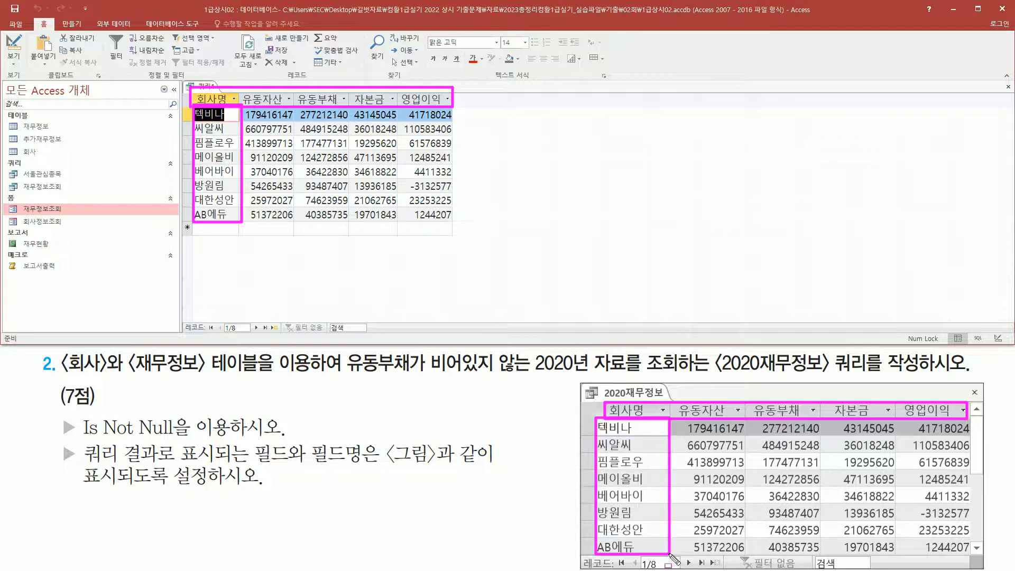
mouse_move(247, 110)
left_mouse_down()
mouse_move(282, 186)
mouse_move(453, 228)
left_mouse_up()
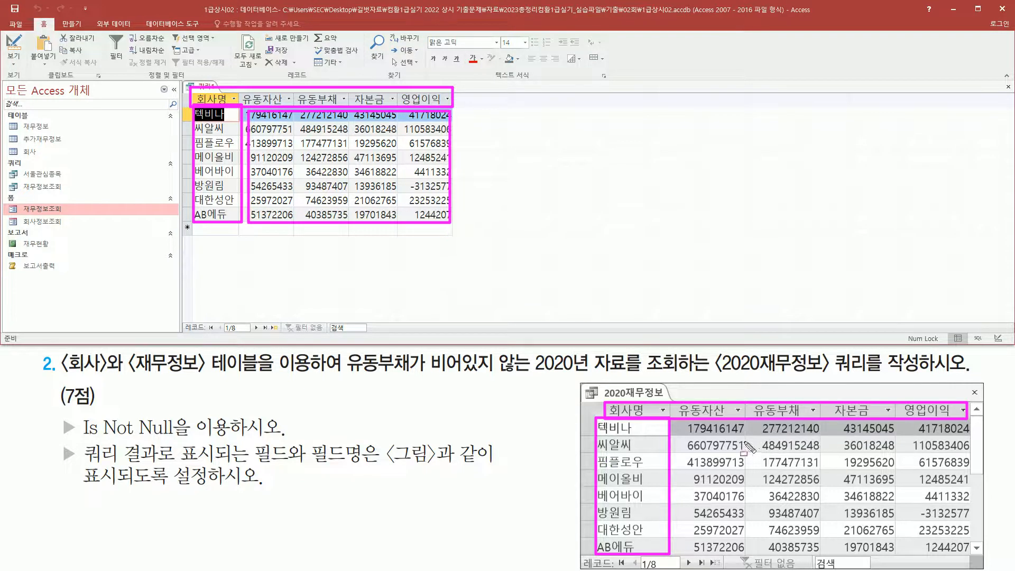
left_click_drag(698, 424, 955, 546)
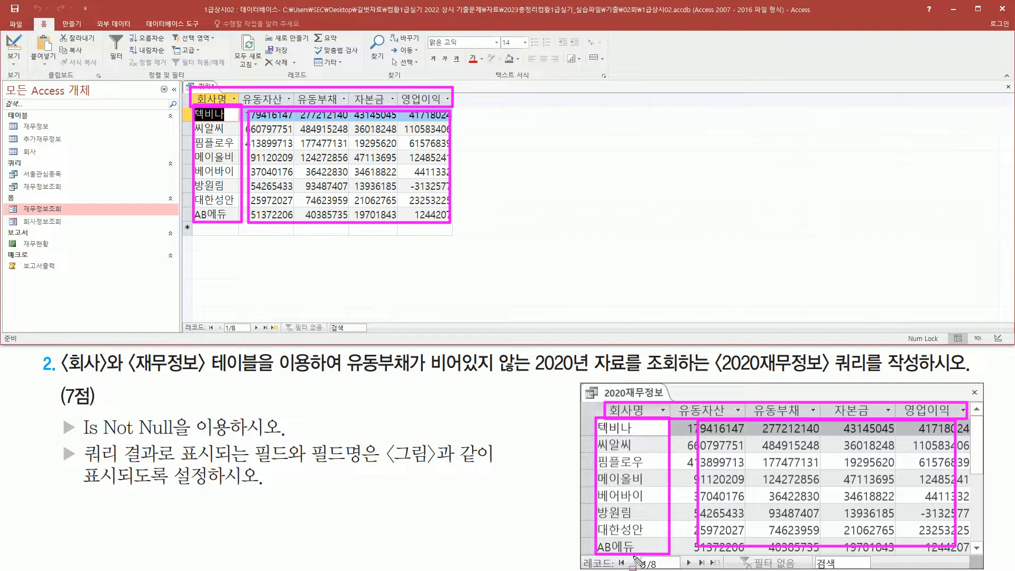
left_click_drag(637, 556, 669, 569)
left_click_drag(220, 320, 253, 334)
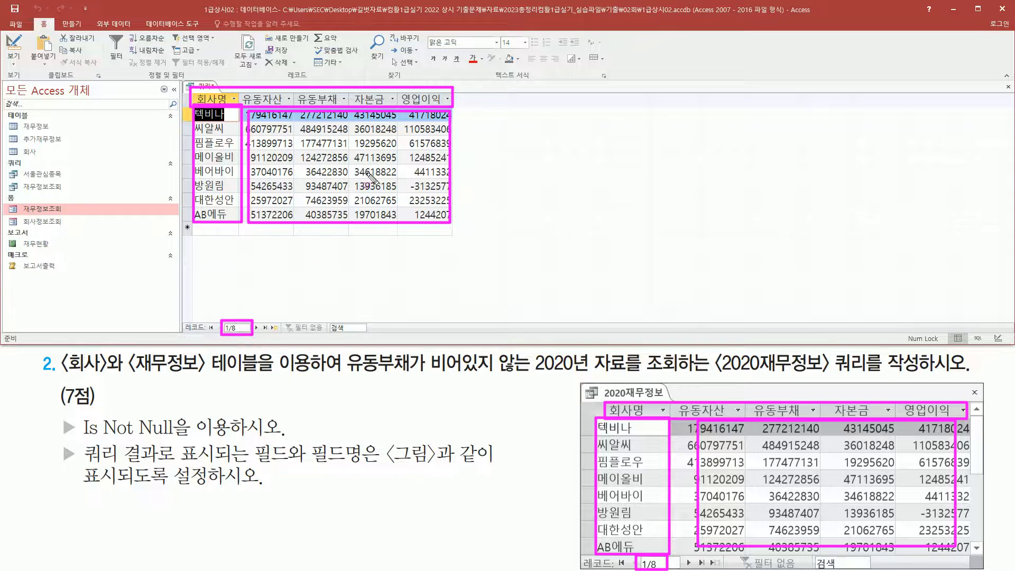
key("Escape")
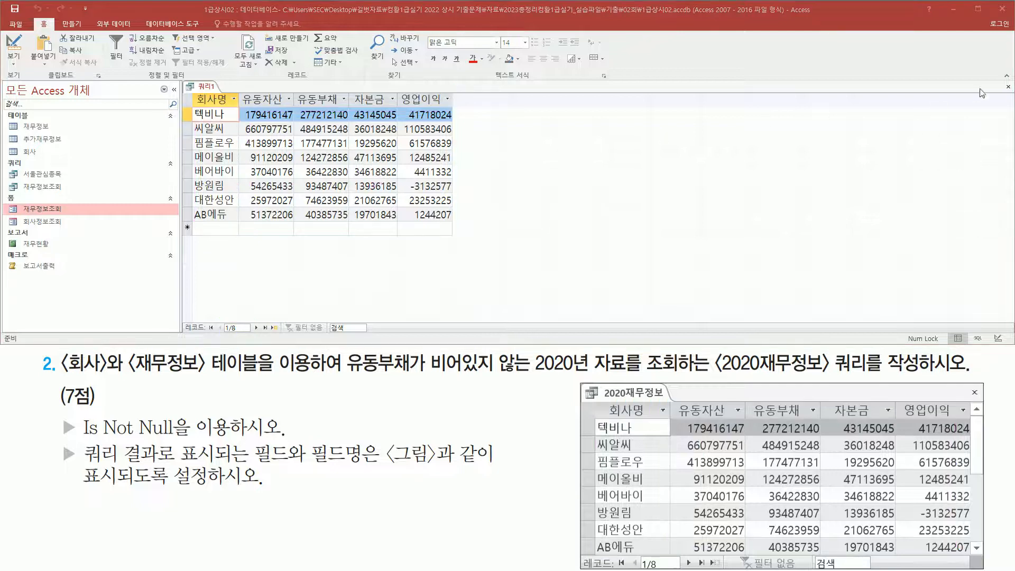
- Close the query and save it under the name 2020재무정보
left_click(1008, 87)
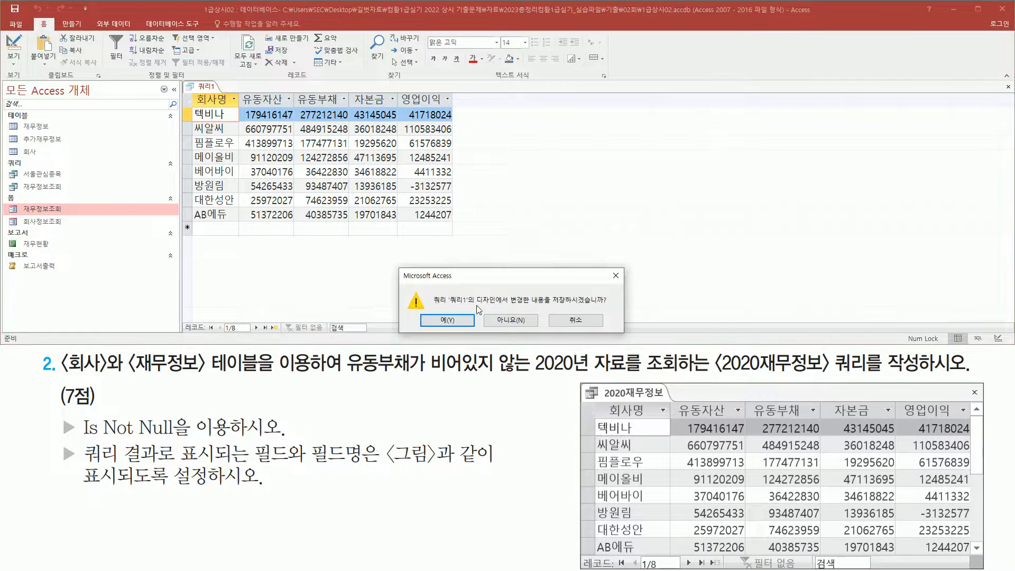
left_click(447, 320)
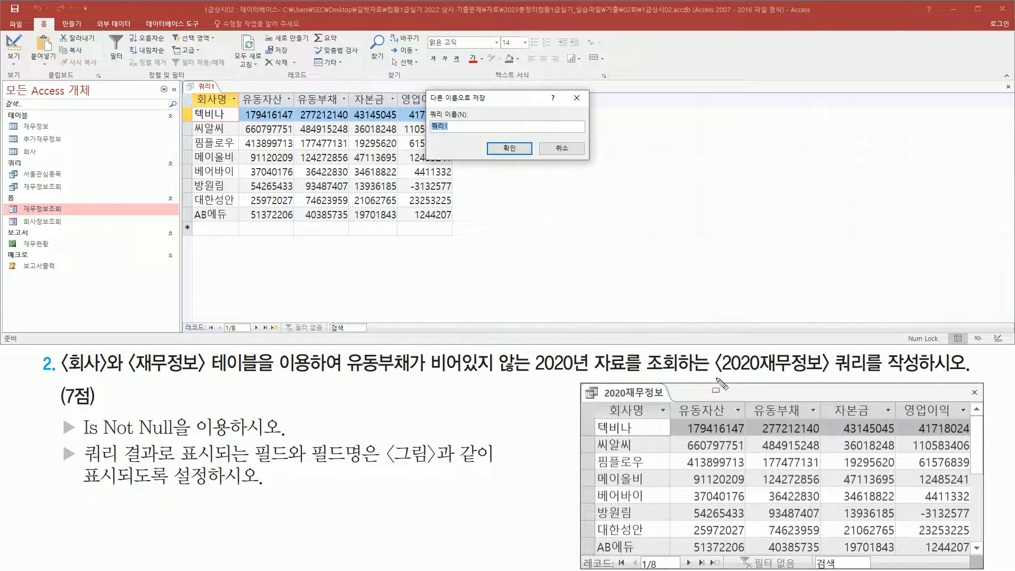
left_click_drag(712, 378, 919, 376)
key("Escape")
left_click(460, 124)
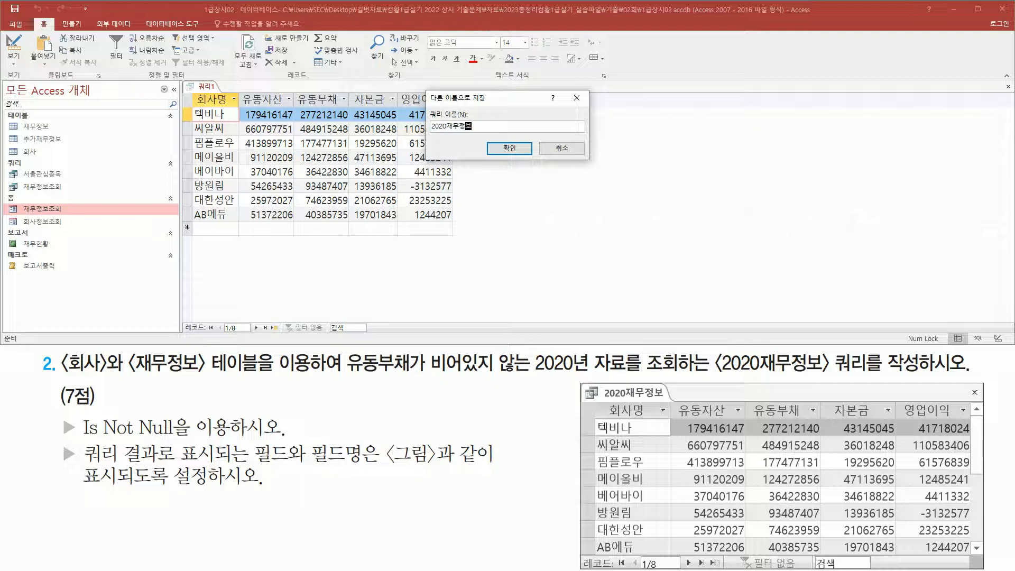
left_click(509, 149)
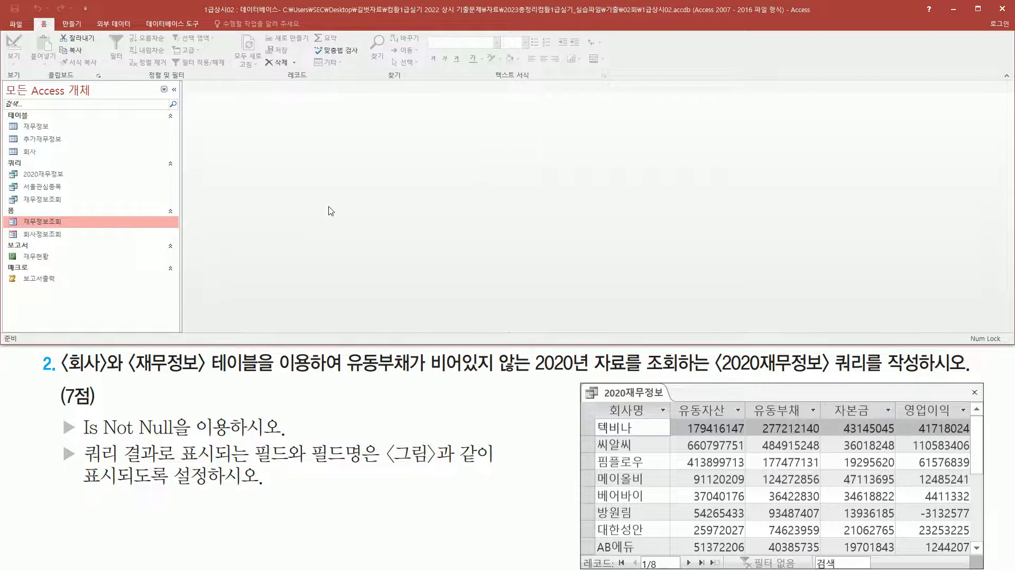
left_click_drag(11, 164, 68, 183)
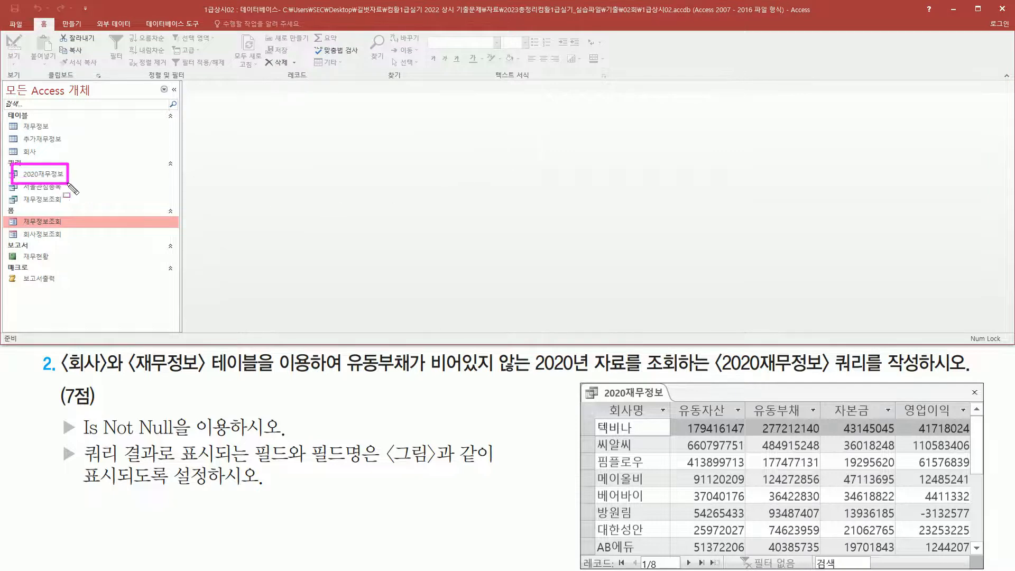
key("Escape")
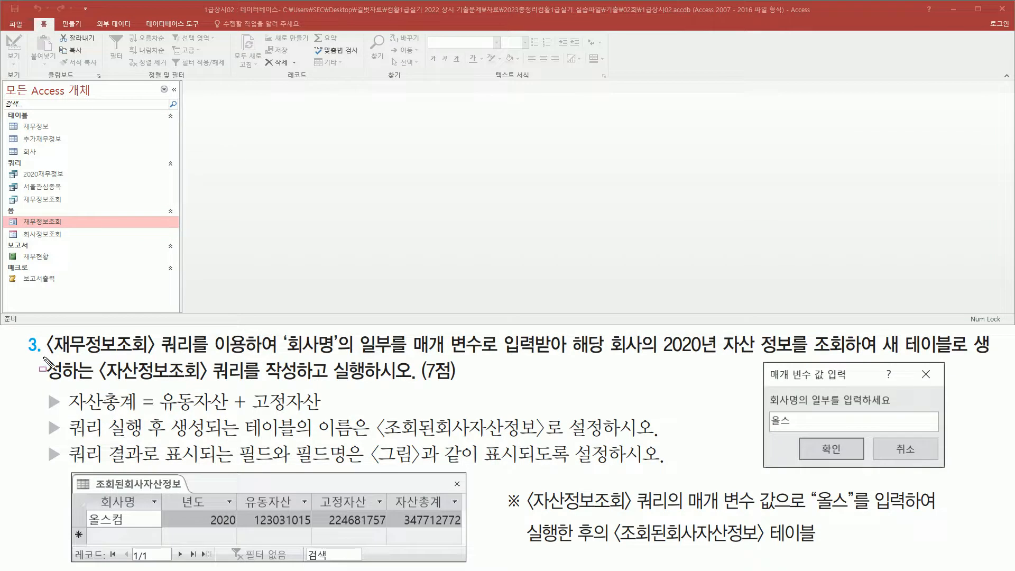
- Read exercise 3 for the 자산정보조회 query's source query, 회사명 parameter, year condition, new-table requirement and parameter prompt text
mouse_move(45, 362)
left_mouse_down()
mouse_move(190, 362)
mouse_move(197, 337)
mouse_move(255, 333)
left_mouse_up()
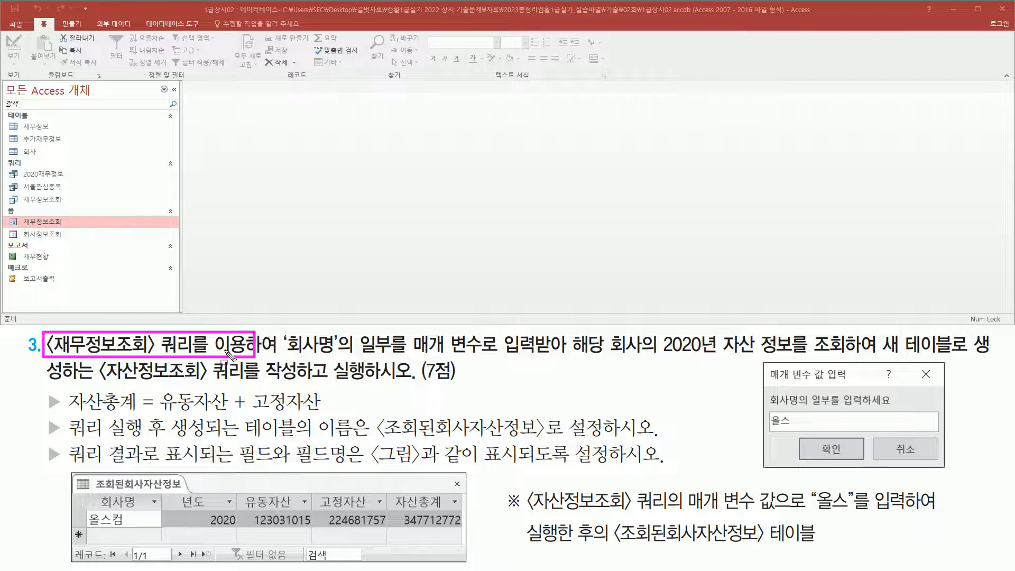
left_click_drag(18, 192, 66, 207)
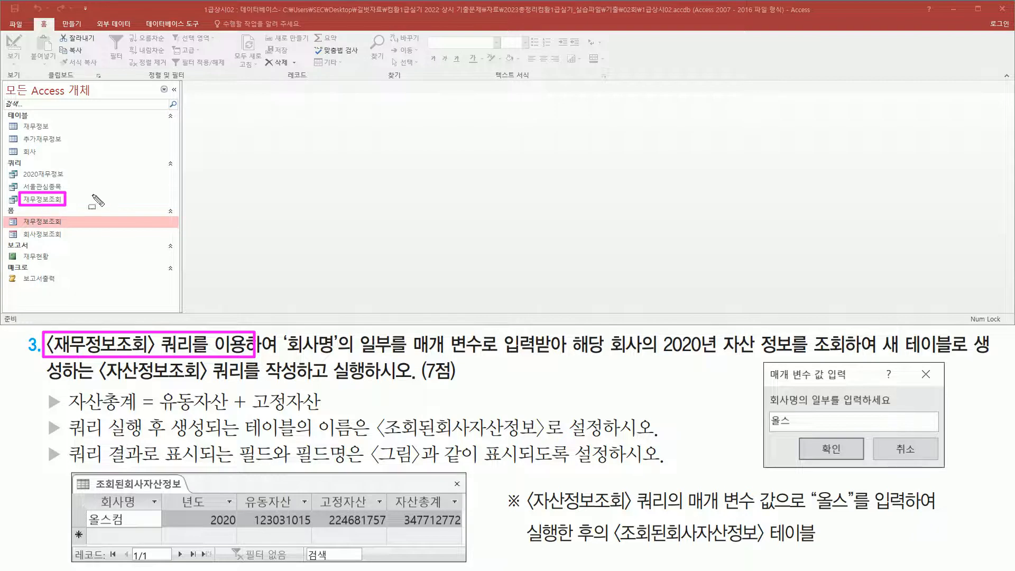
left_click_drag(284, 356, 982, 353)
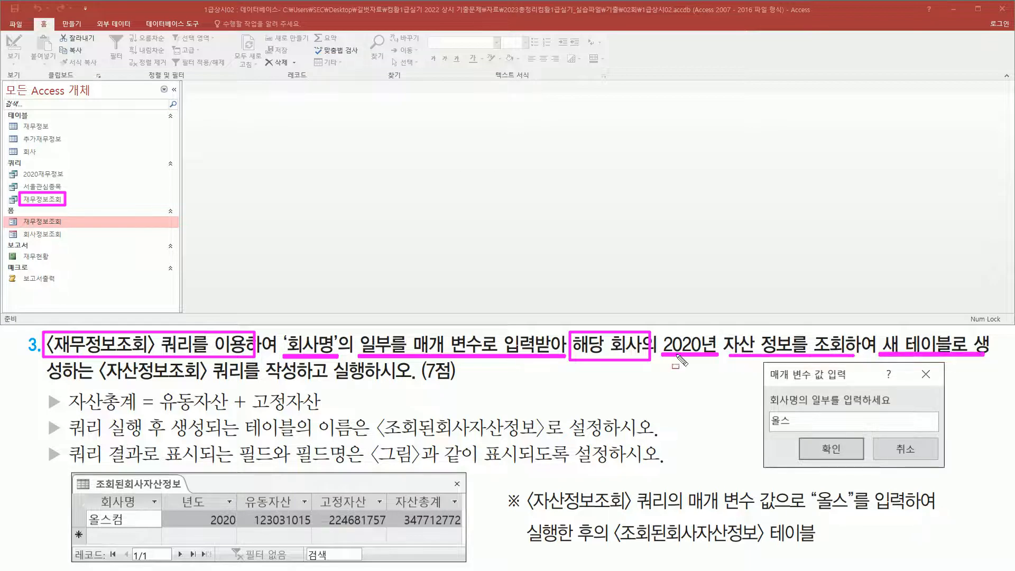
left_click_drag(47, 379, 374, 379)
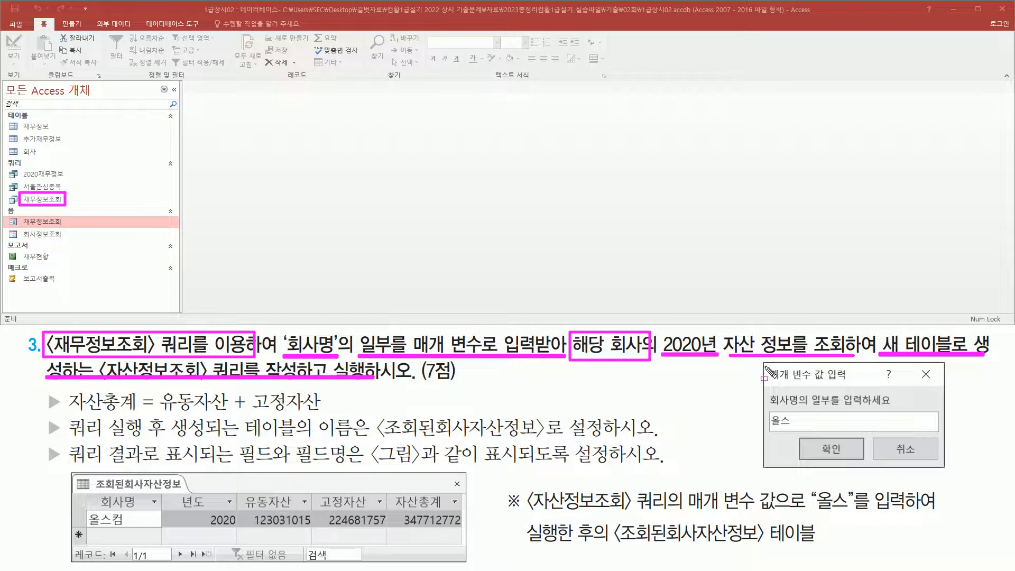
mouse_move(763, 362)
left_mouse_down()
mouse_move(835, 459)
mouse_move(945, 481)
mouse_move(946, 468)
left_mouse_up()
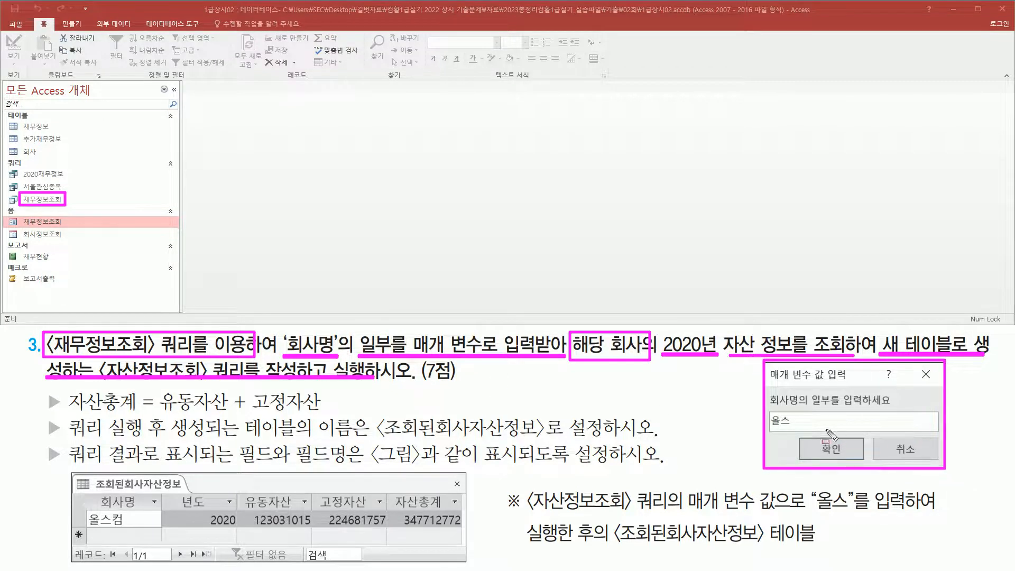
left_click_drag(771, 407, 893, 408)
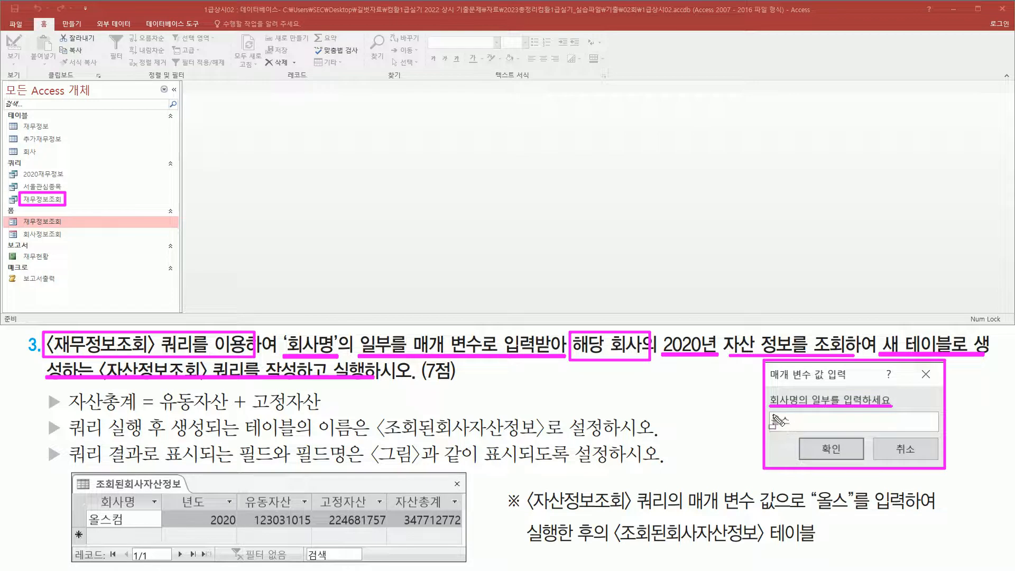
mouse_move(772, 413)
left_mouse_down()
mouse_move(794, 414)
mouse_move(771, 433)
mouse_move(771, 413)
left_mouse_up()
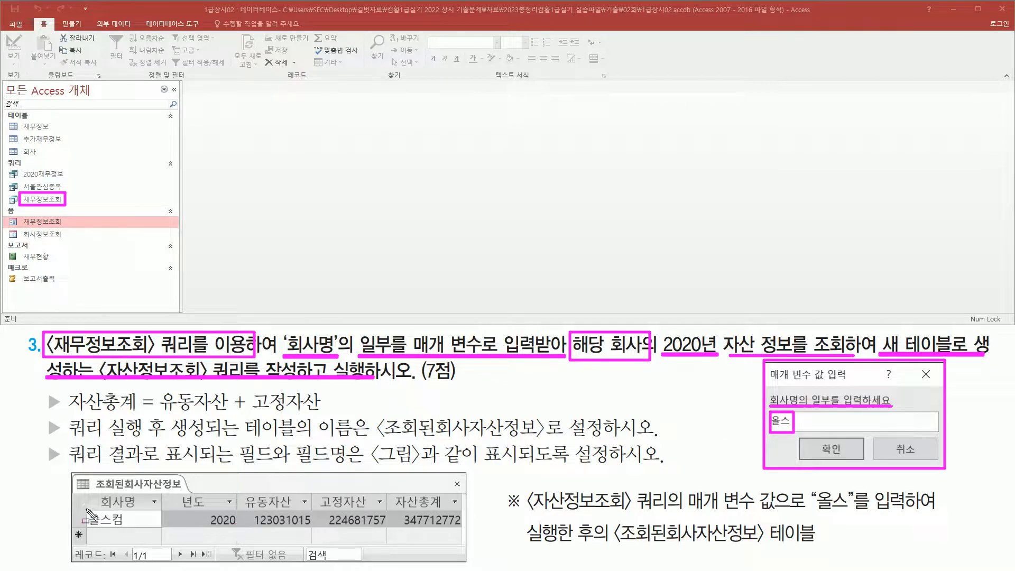
mouse_move(86, 509)
left_mouse_down()
mouse_move(114, 523)
mouse_move(196, 529)
mouse_move(159, 527)
left_mouse_up()
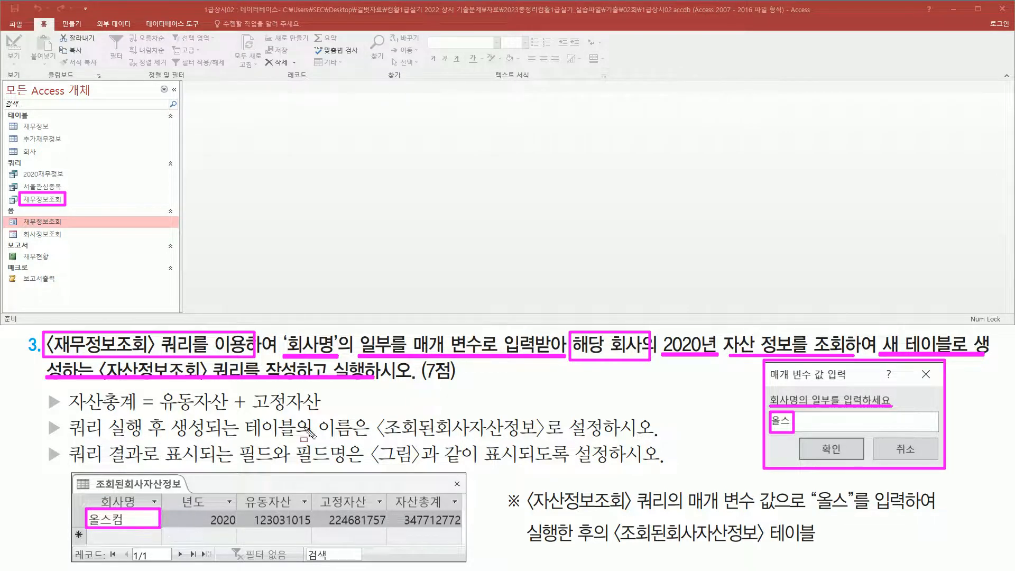
key("e")
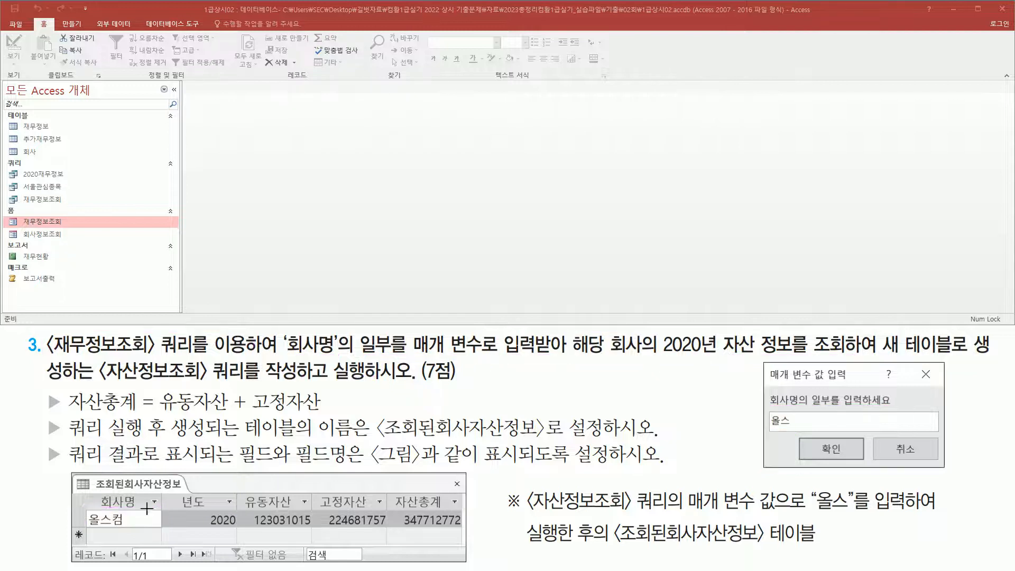
- Examine exercise 3's required output fields, the 자산총계 formula and the name of the table the query must create
mouse_move(97, 492)
left_mouse_down()
mouse_move(147, 513)
mouse_move(464, 513)
left_mouse_up()
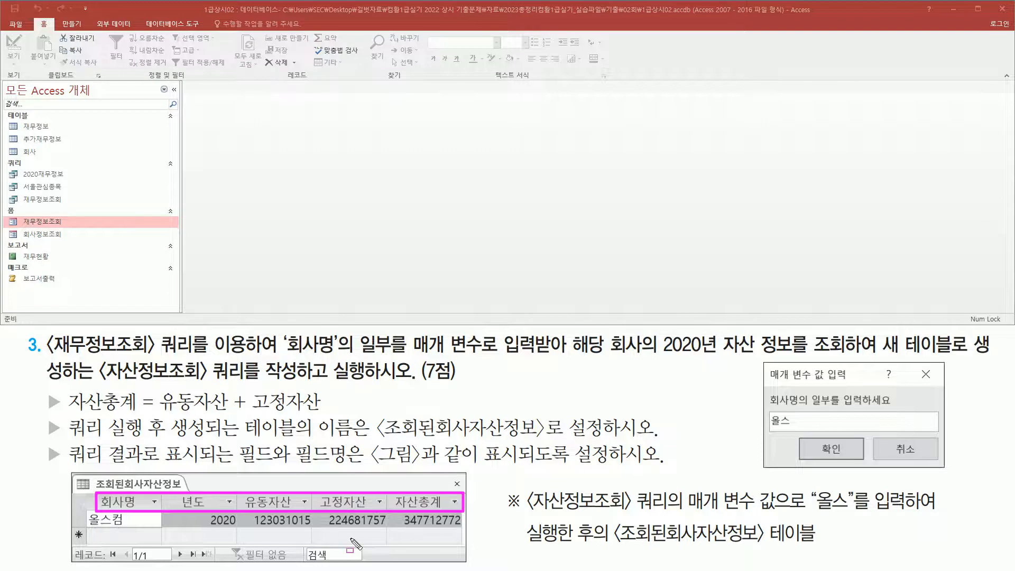
mouse_move(396, 489)
left_mouse_down()
mouse_move(443, 522)
mouse_move(443, 511)
left_mouse_up()
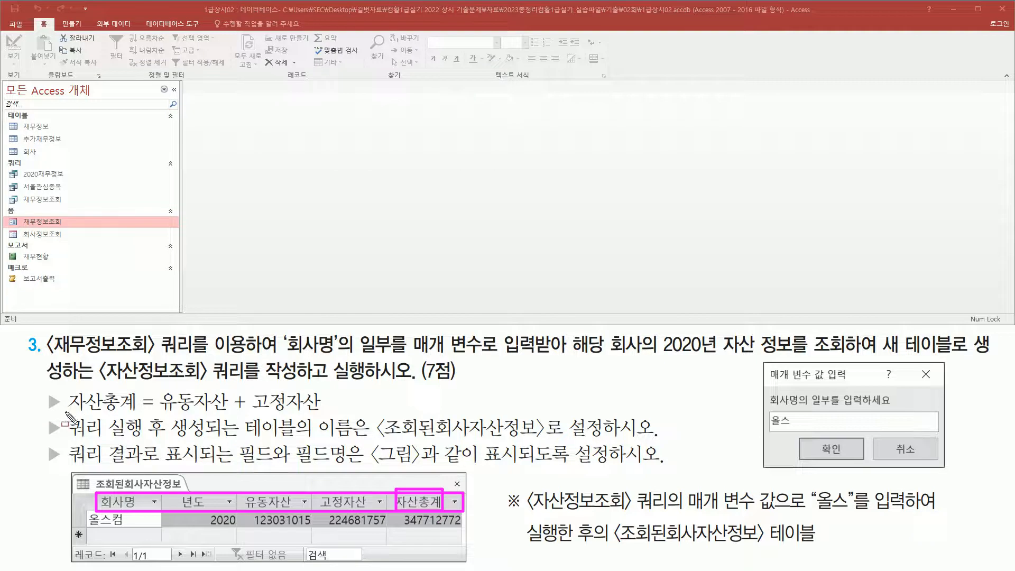
left_click_drag(65, 412, 326, 416)
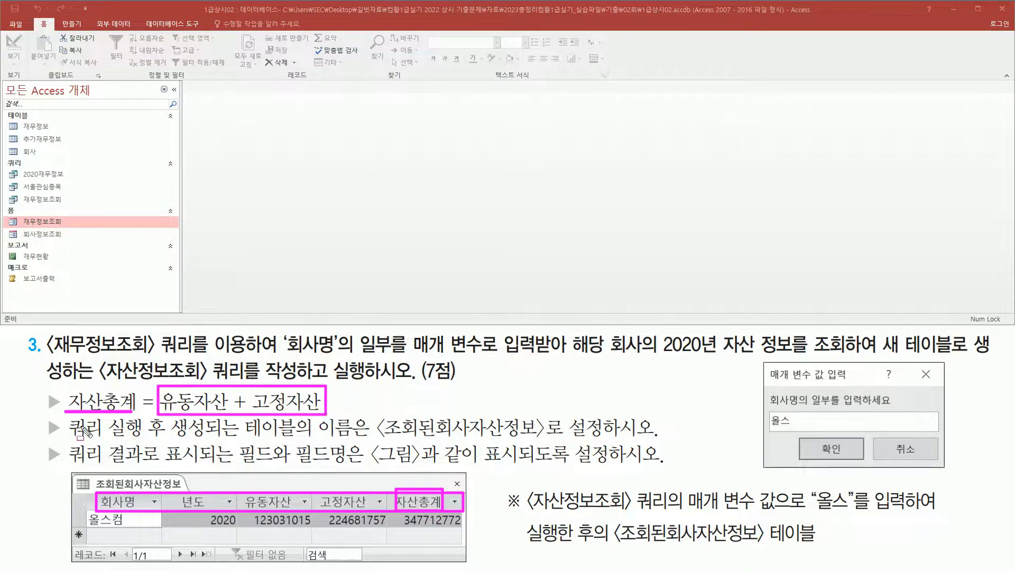
left_click_drag(164, 441, 546, 442)
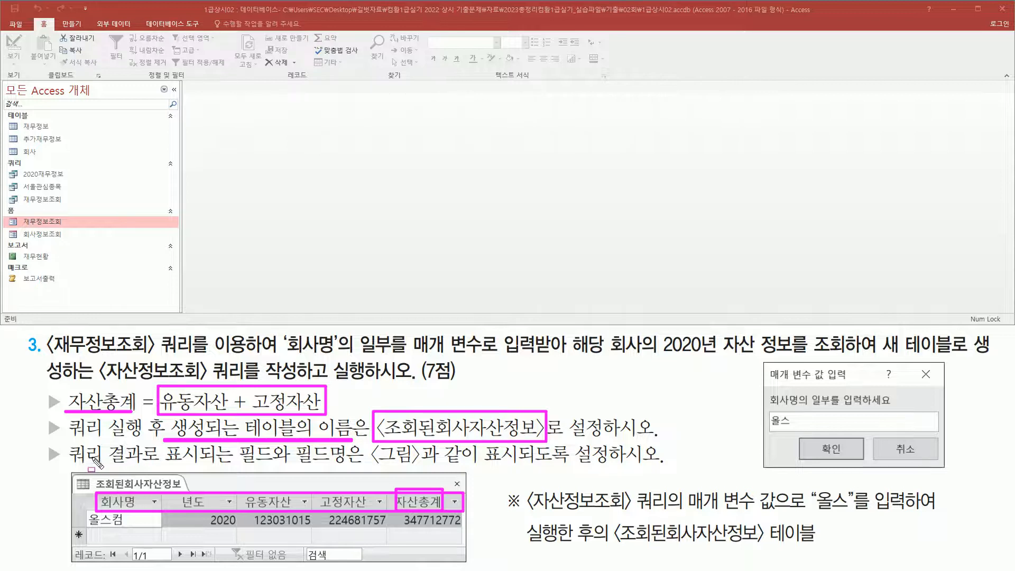
left_click_drag(241, 468, 656, 468)
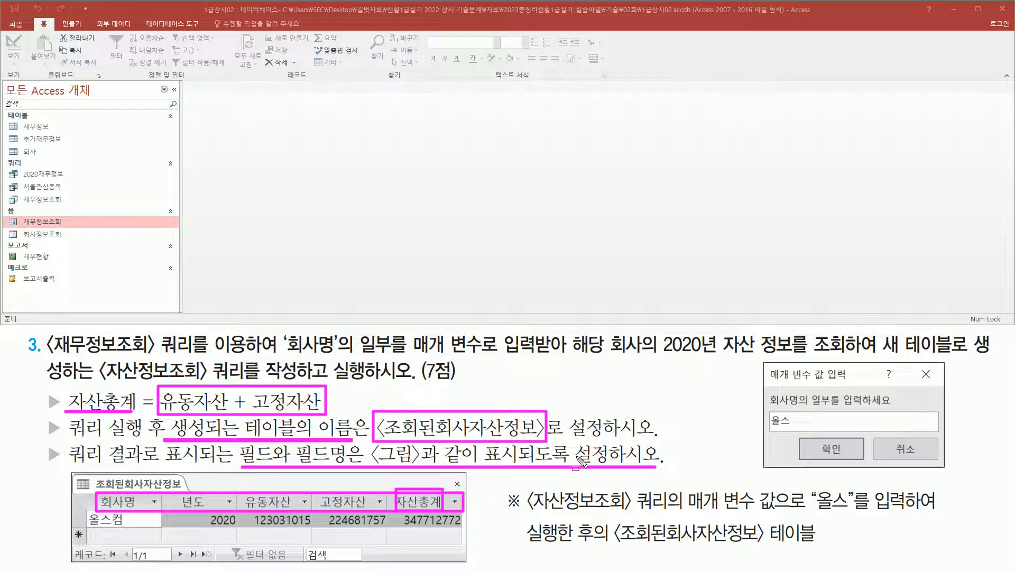
key("Escape")
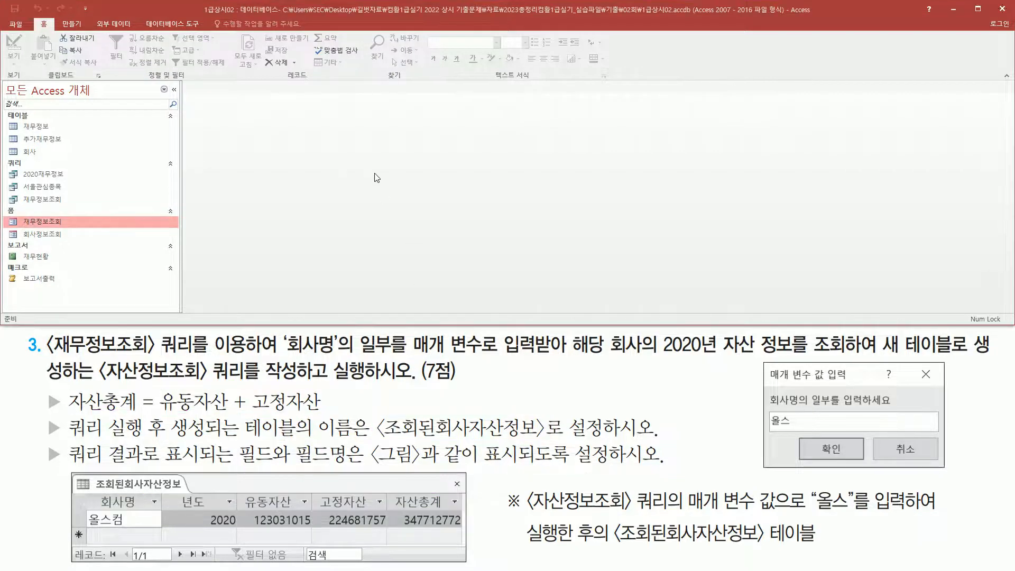
- Create a new query in design view and add the existing 재무정보조회 query as its source
left_click(72, 25)
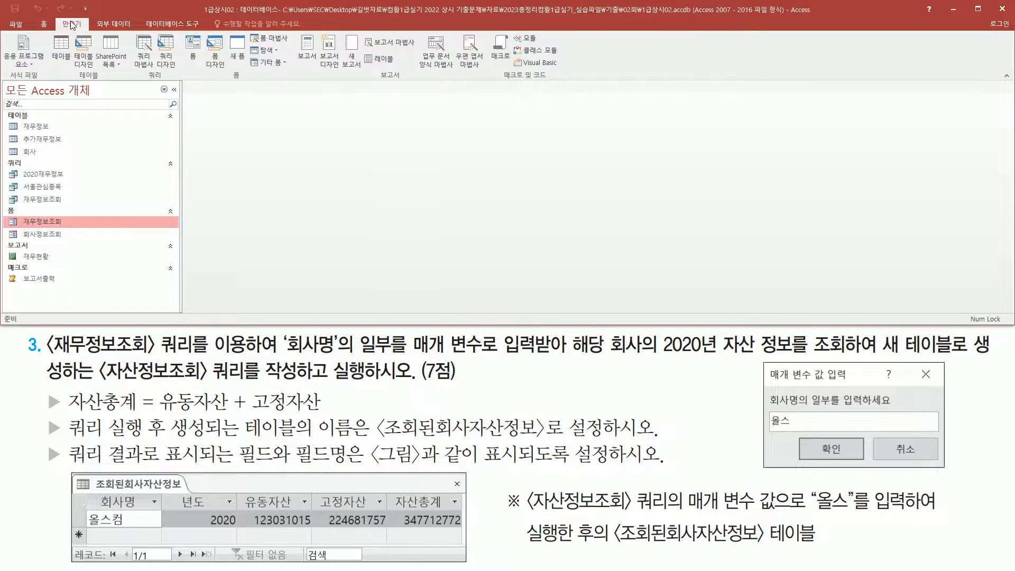
left_click(167, 58)
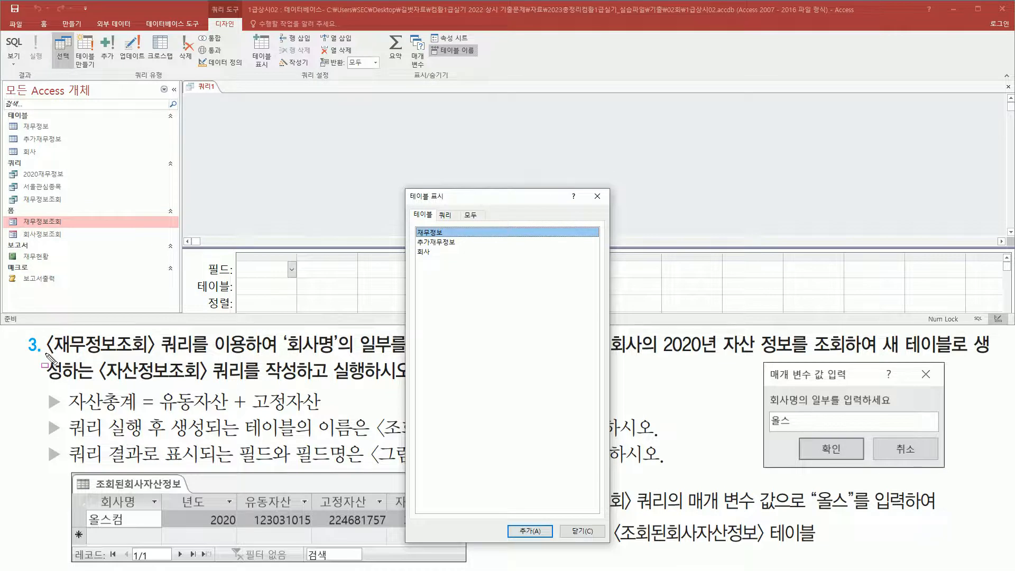
mouse_move(45, 357)
left_mouse_down()
mouse_move(192, 357)
mouse_move(254, 335)
left_mouse_up()
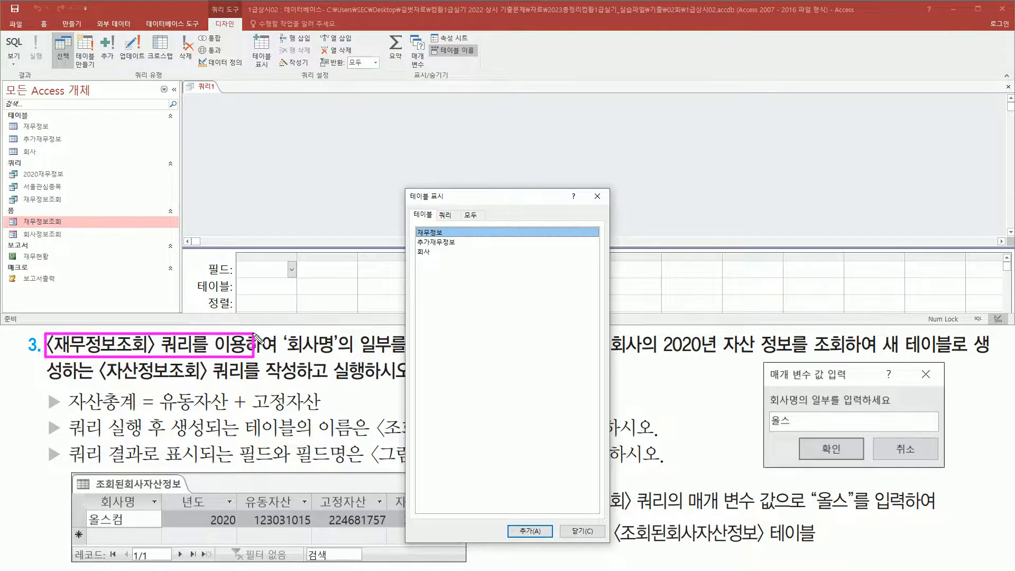
mouse_move(437, 207)
left_mouse_down()
mouse_move(457, 217)
mouse_move(436, 221)
mouse_move(459, 220)
left_mouse_up()
key("Escape")
left_click(446, 215)
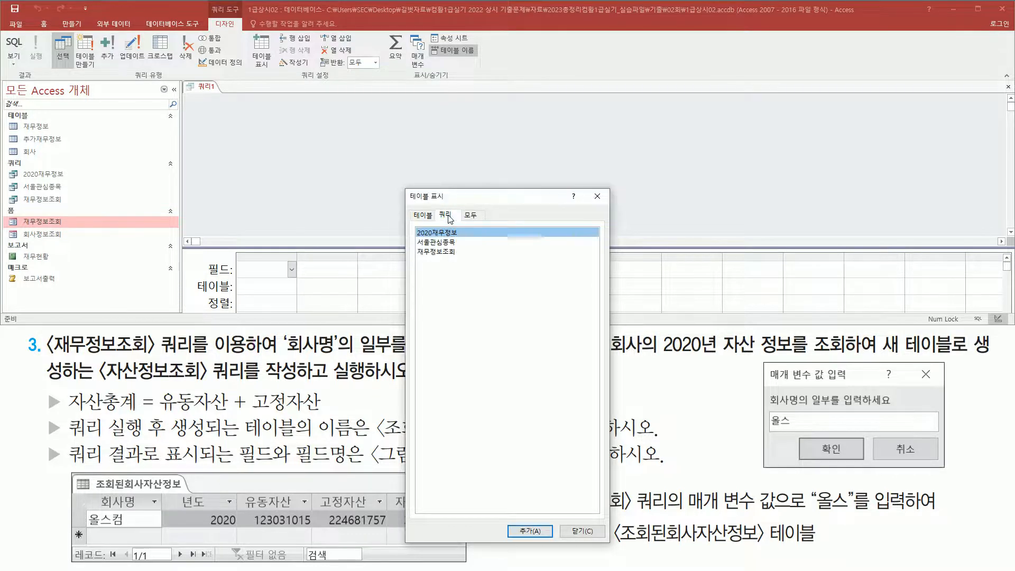
left_click(441, 252)
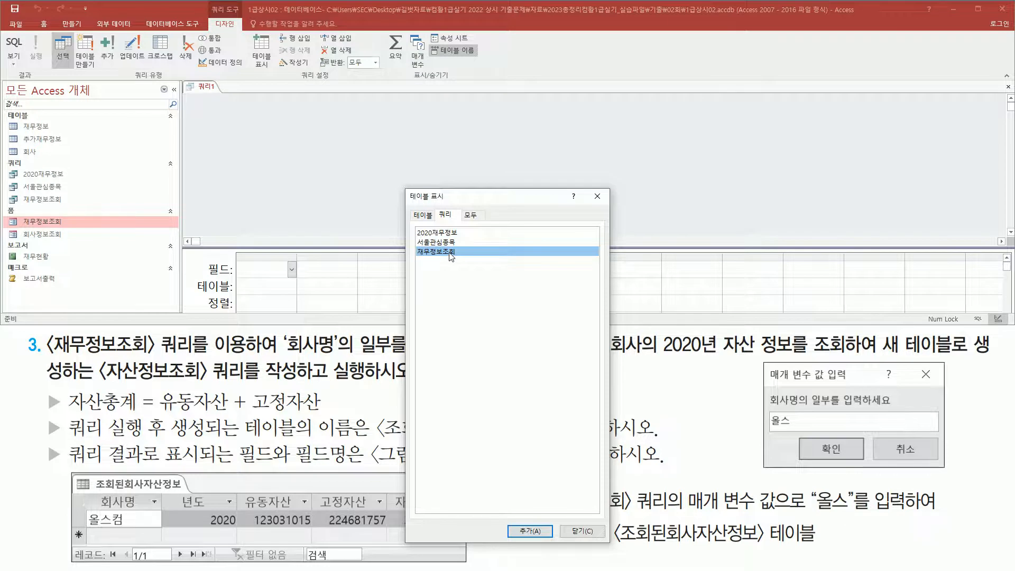
double_click(451, 256)
mouse_move(210, 131)
left_mouse_down()
mouse_move(207, 97)
mouse_move(208, 182)
mouse_move(283, 97)
mouse_move(284, 184)
left_mouse_up()
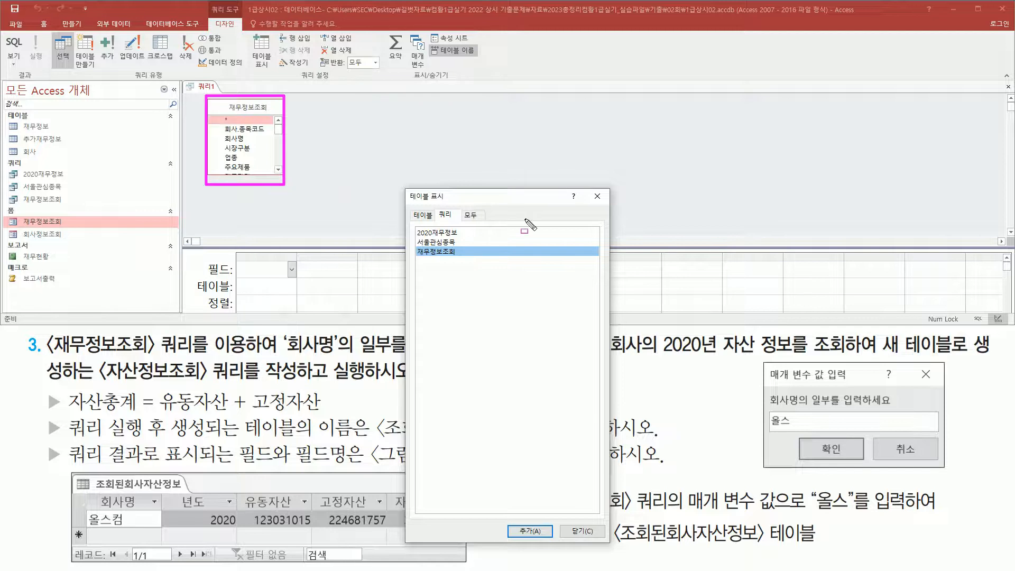
- Close the table selection dialog and add the 회사명 field from 재무정보조회 to the query's design grid
left_click_drag(585, 187, 609, 209)
key("Escape")
left_click(599, 198)
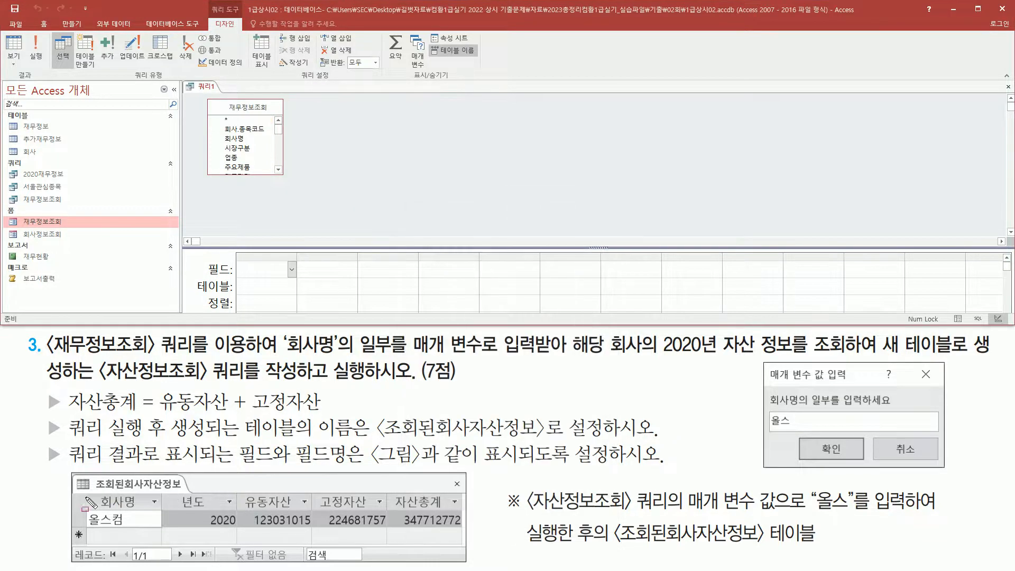
left_click_drag(85, 494, 466, 520)
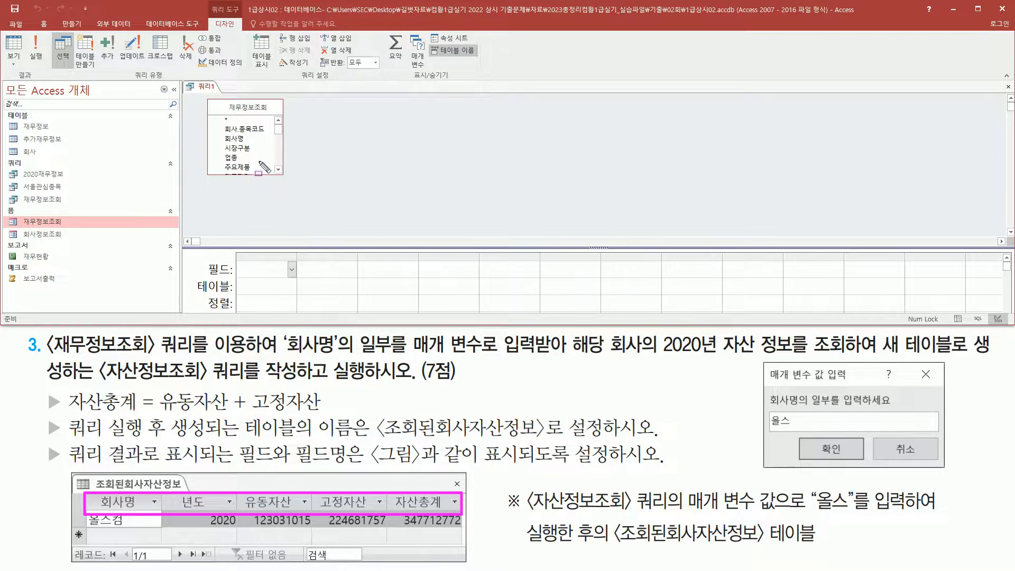
key("Escape")
left_click(246, 139)
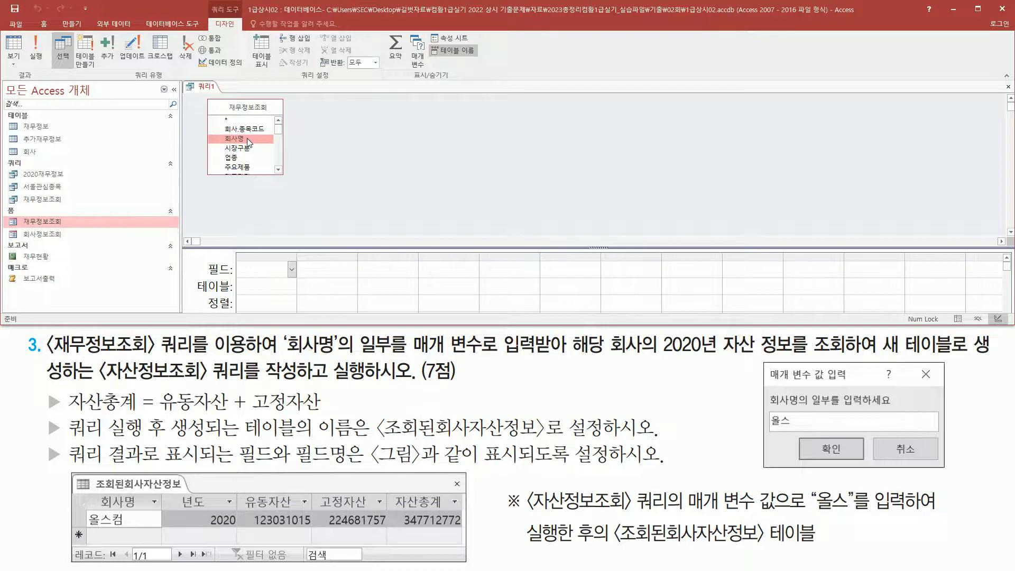
double_click(246, 138)
- Add the 년도, 유동자산 and 고정자산 fields from 재무정보조회 to the query's design grid
left_click(278, 170)
left_click(278, 170)
left_click(278, 170)
left_click(278, 169)
left_click(278, 170)
left_click(278, 170)
left_click(278, 170)
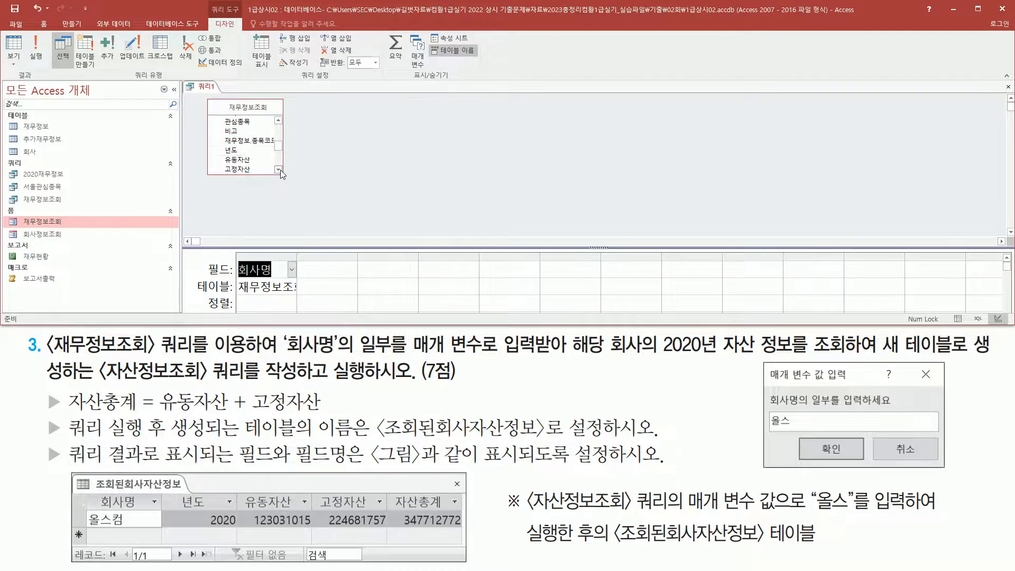
left_click(239, 151)
double_click(239, 151)
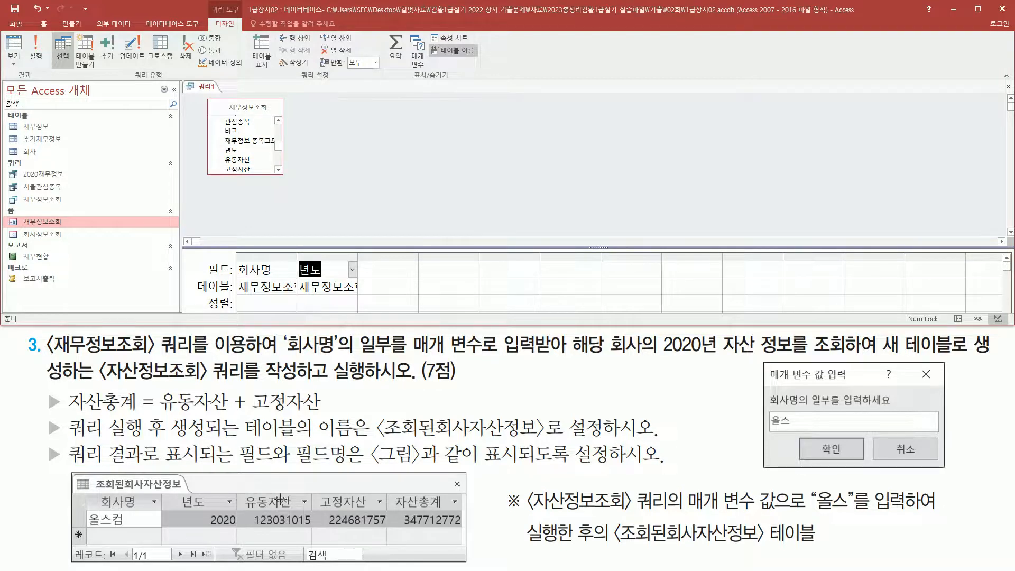
double_click(243, 160)
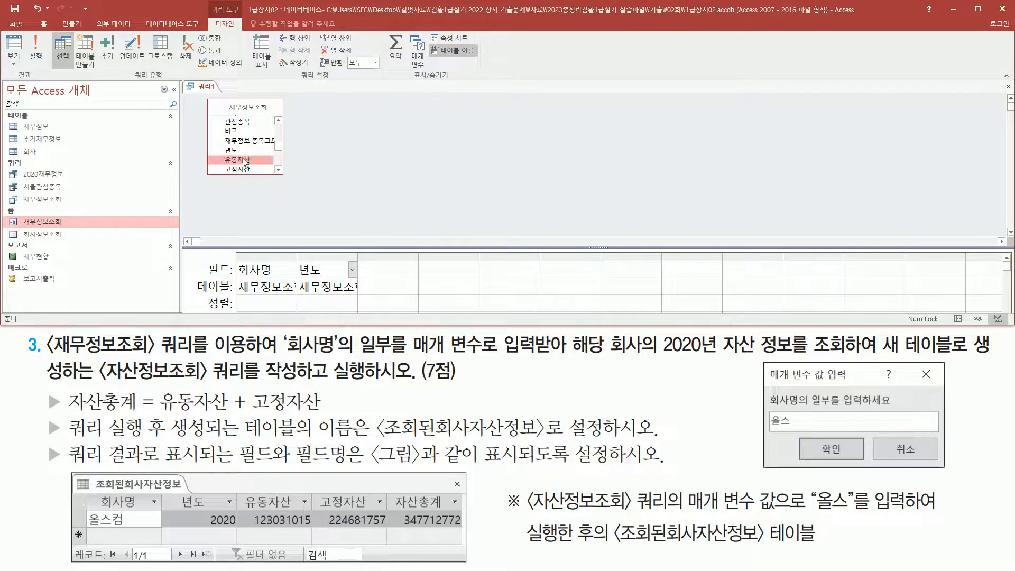
left_click(245, 170)
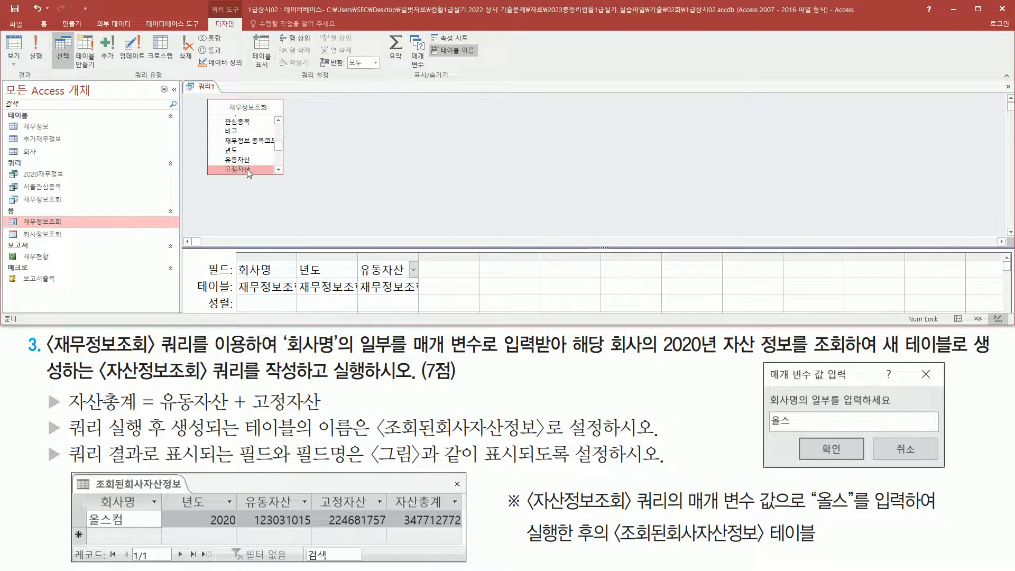
double_click(246, 169)
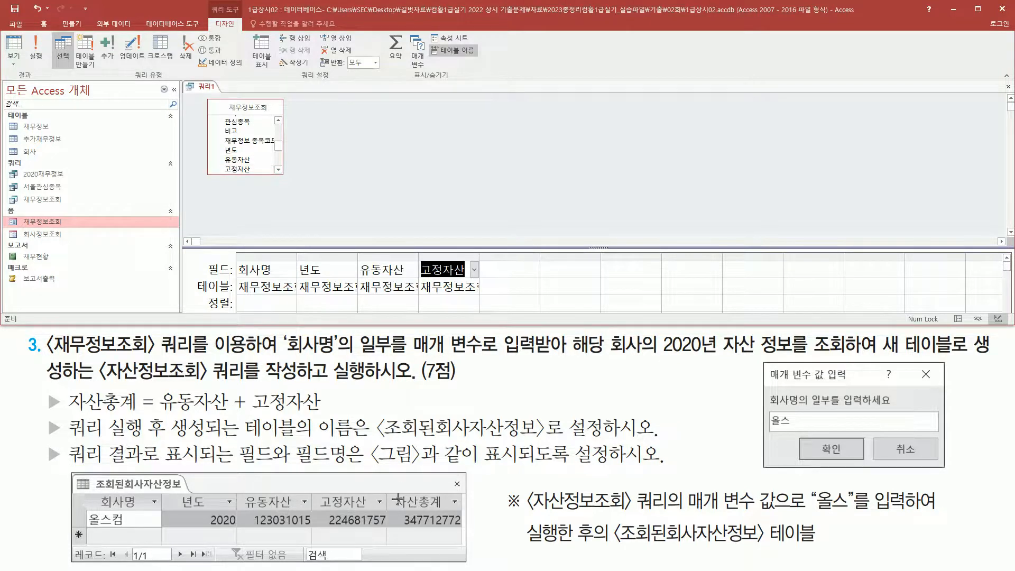
- Widen the first empty grid column and start a calculated field named 자산총계 in it
left_click_drag(397, 488, 456, 512)
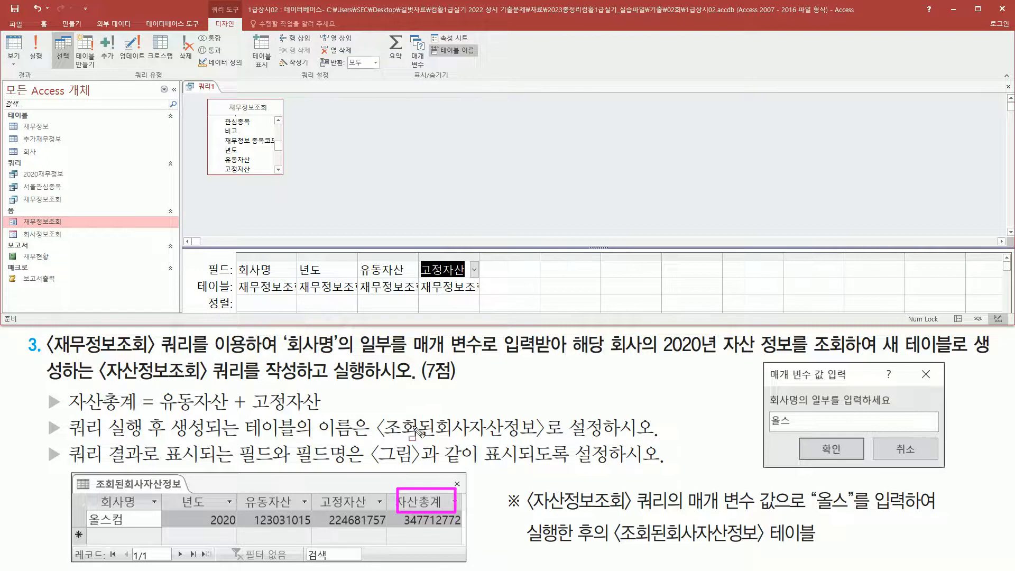
mouse_move(216, 112)
left_mouse_down()
mouse_move(254, 174)
mouse_move(276, 176)
left_mouse_up()
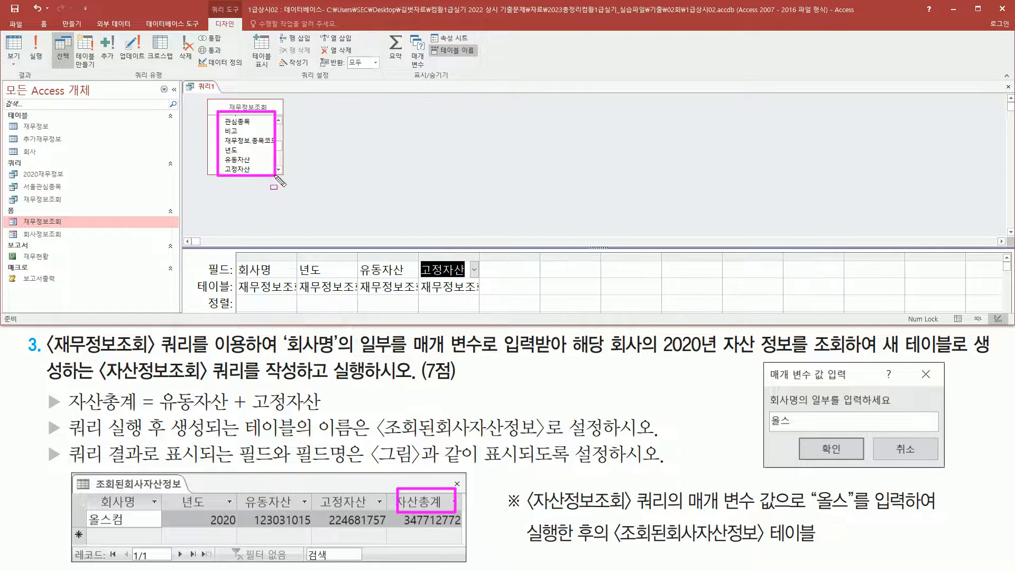
left_click(157, 416)
mouse_move(170, 414)
left_mouse_down()
mouse_move(340, 416)
mouse_move(335, 391)
left_mouse_up()
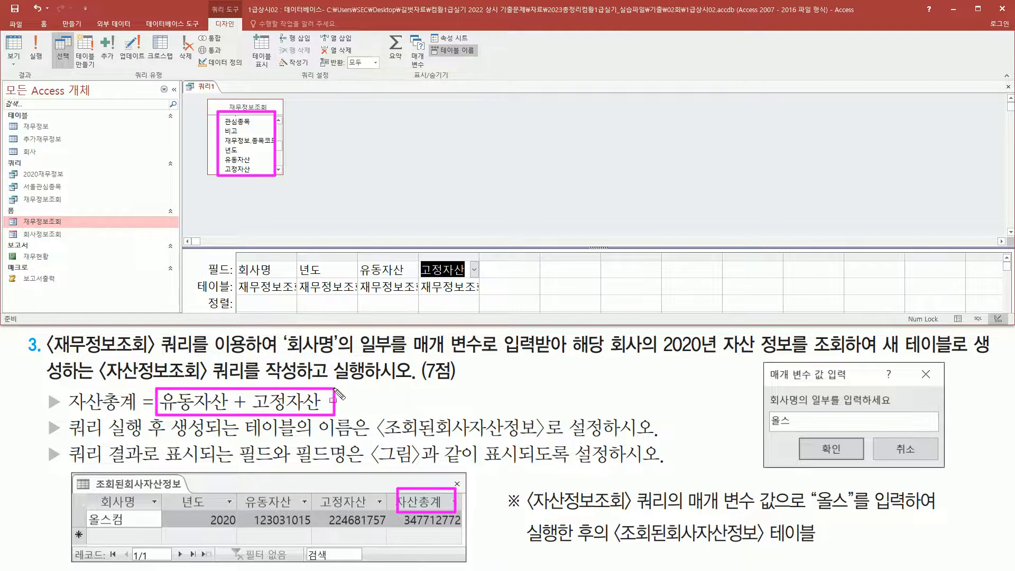
left_click(503, 270)
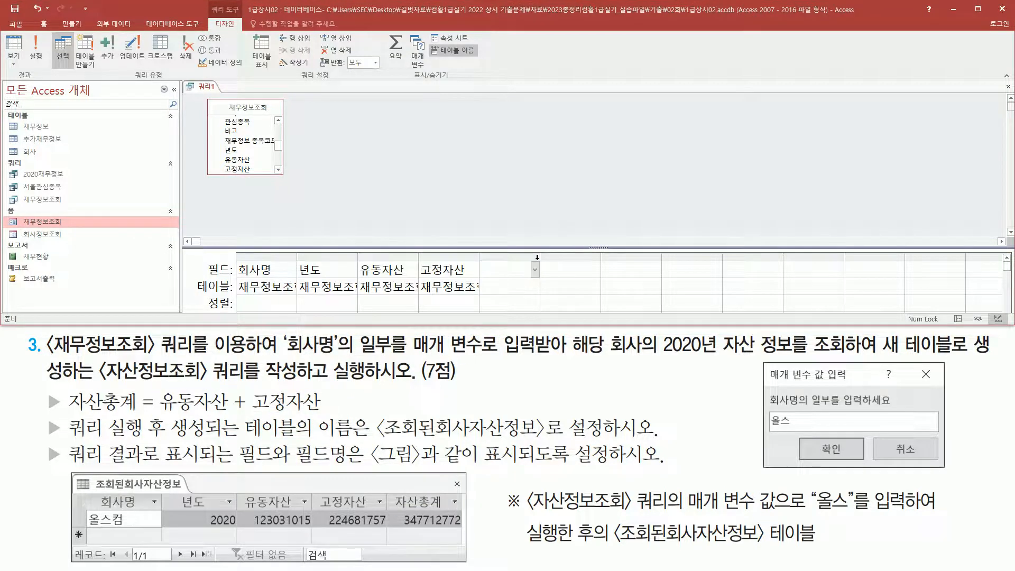
left_click_drag(540, 256, 659, 256)
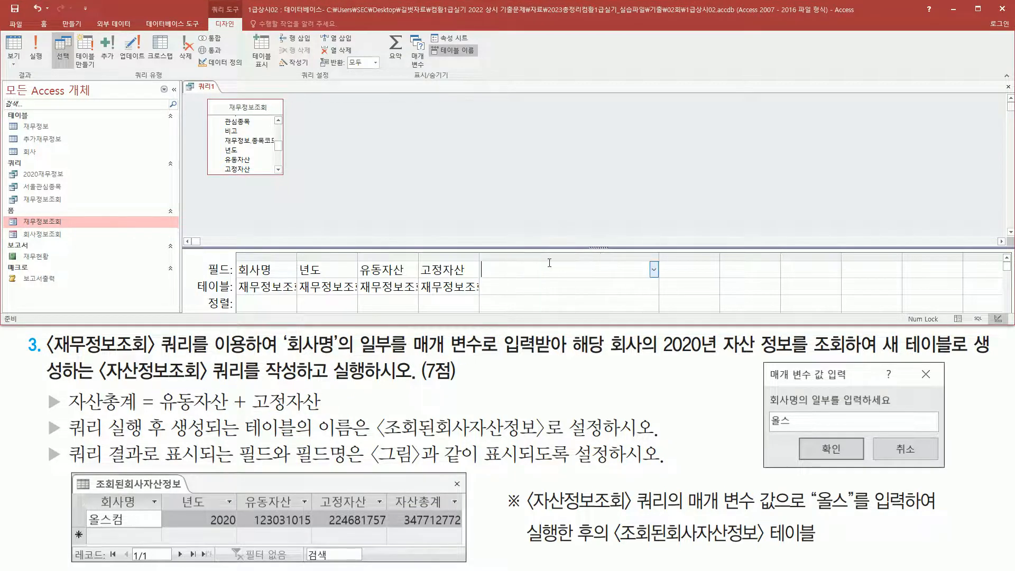
type("자사ㄴ총ㄱ")
- Complete the 자산총계 expression with [유동자산] + [고정자산], fit its column width and enlarge the design grid to show the criteria rows
left_click_drag(160, 414, 322, 415)
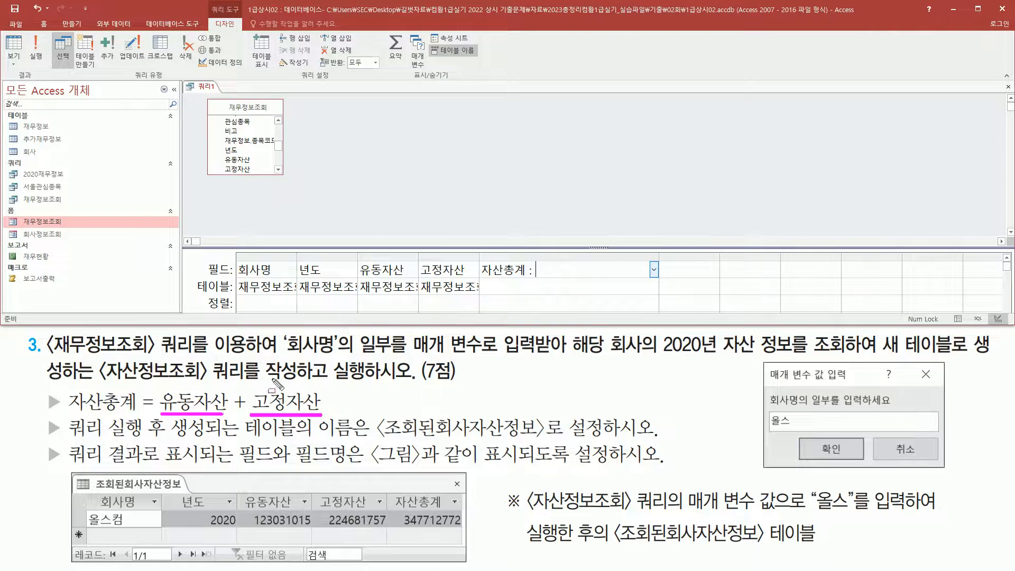
mouse_move(354, 260)
left_mouse_down()
mouse_move(410, 276)
mouse_move(473, 275)
left_mouse_up()
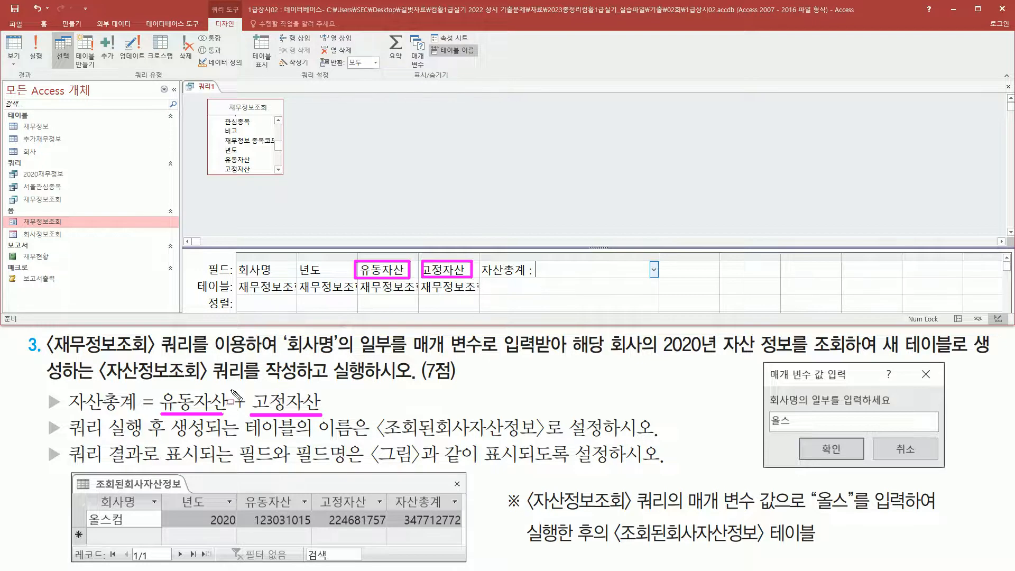
key("Escape")
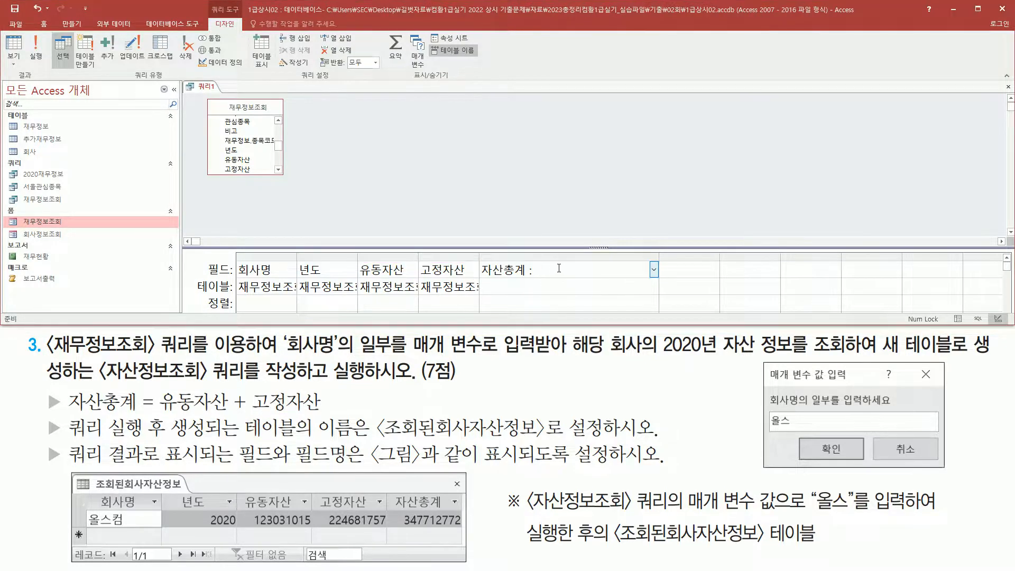
type("유동자사")
type("]")
type(" + [고정자")
type("산]")
left_click_drag(659, 256, 684, 256)
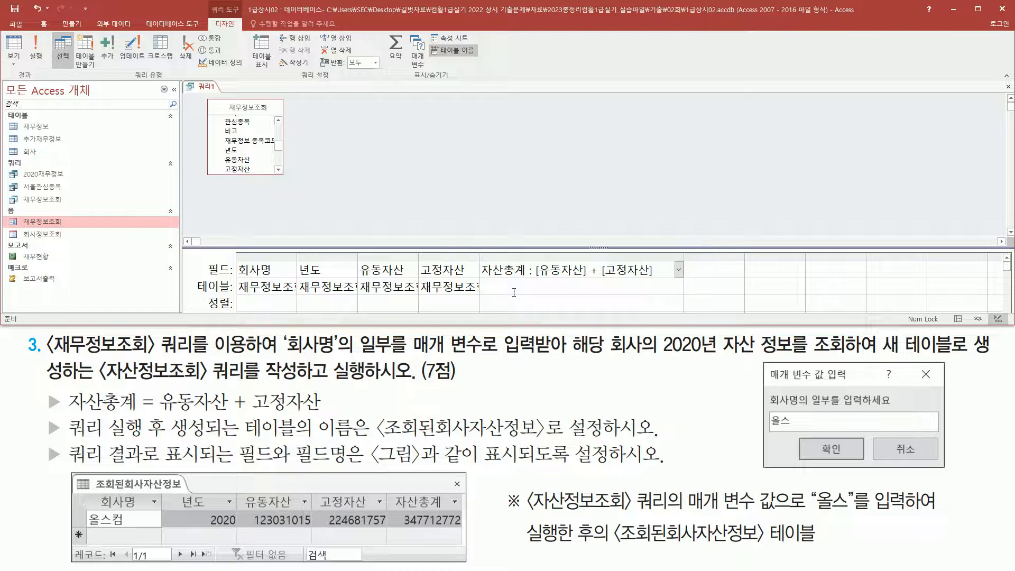
left_click_drag(505, 248, 509, 191)
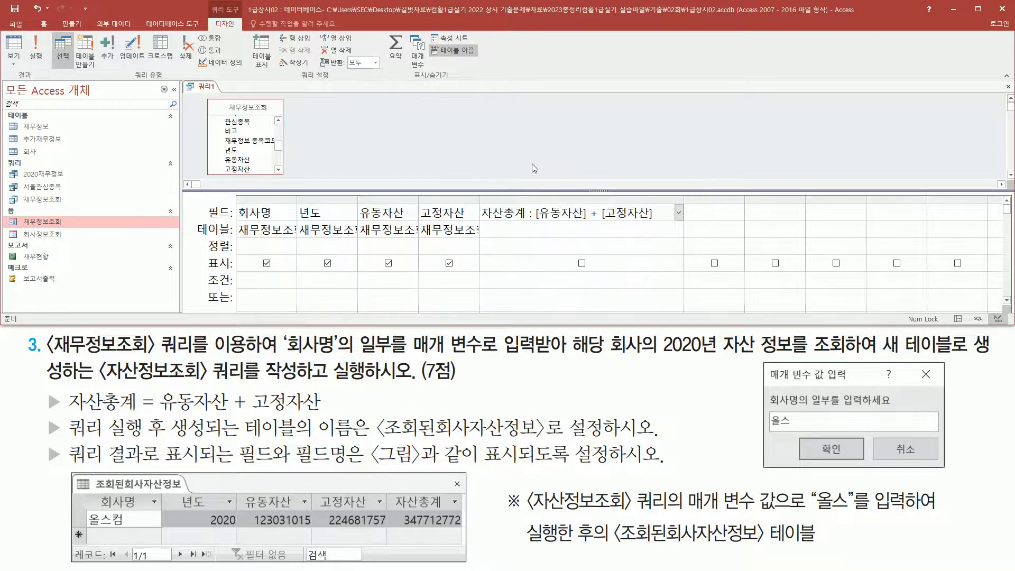
key("Tab")
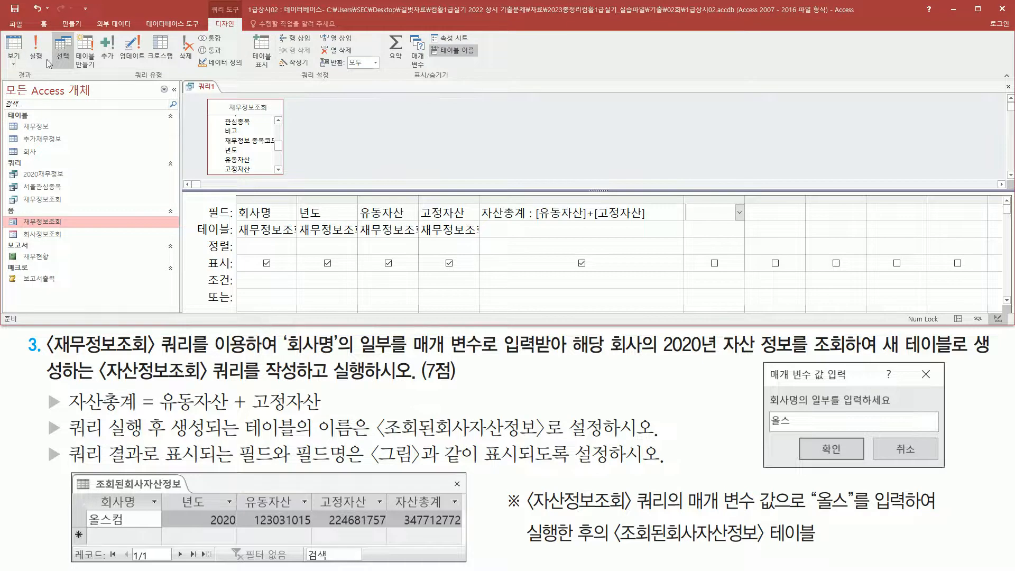
- View the query's datasheet and widen the 유동자산, 고정자산 and 자산총계 columns to fit their values
left_click(14, 53)
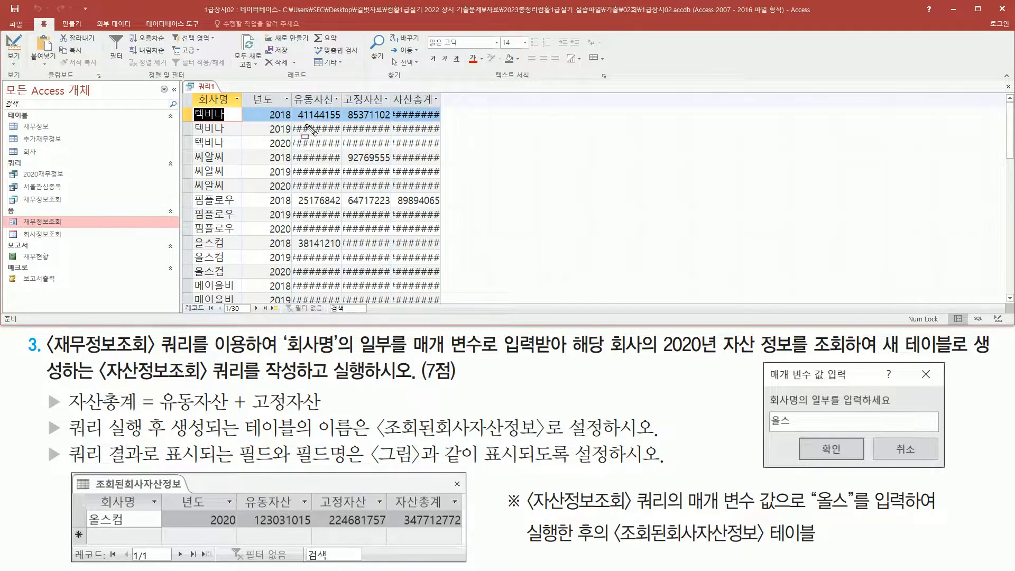
left_click_drag(302, 112, 438, 284)
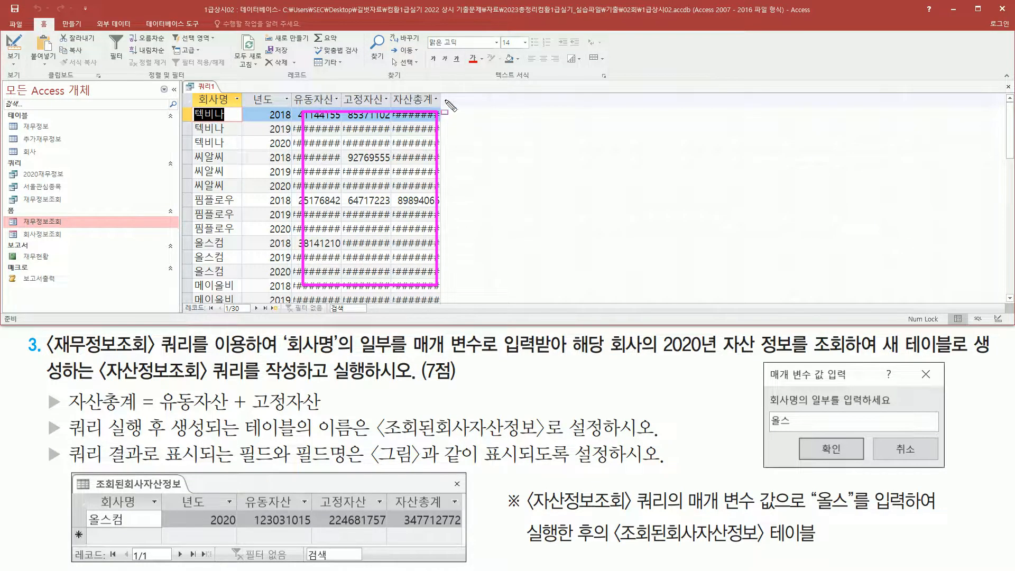
key("Escape")
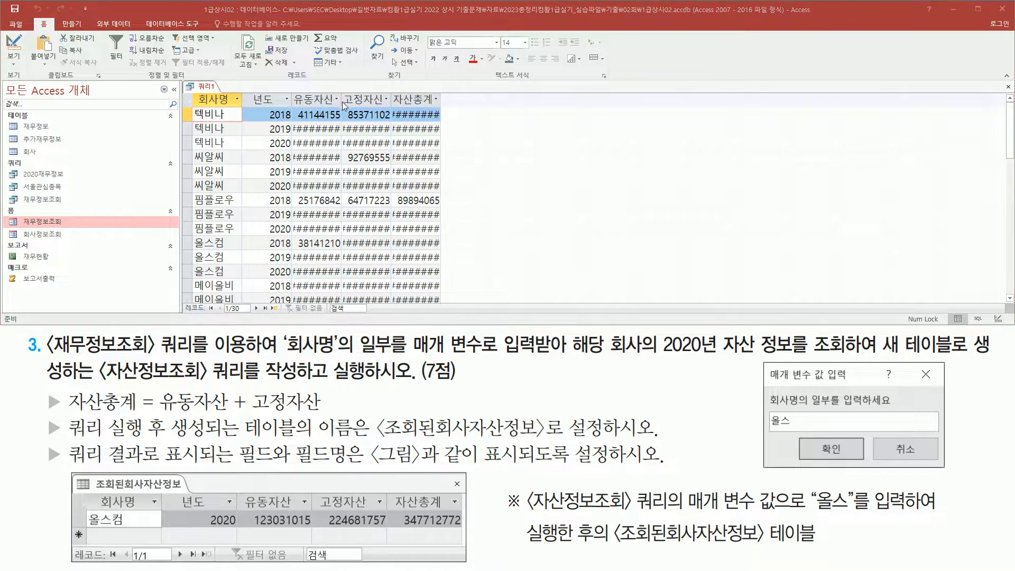
left_click_drag(343, 105, 346, 103)
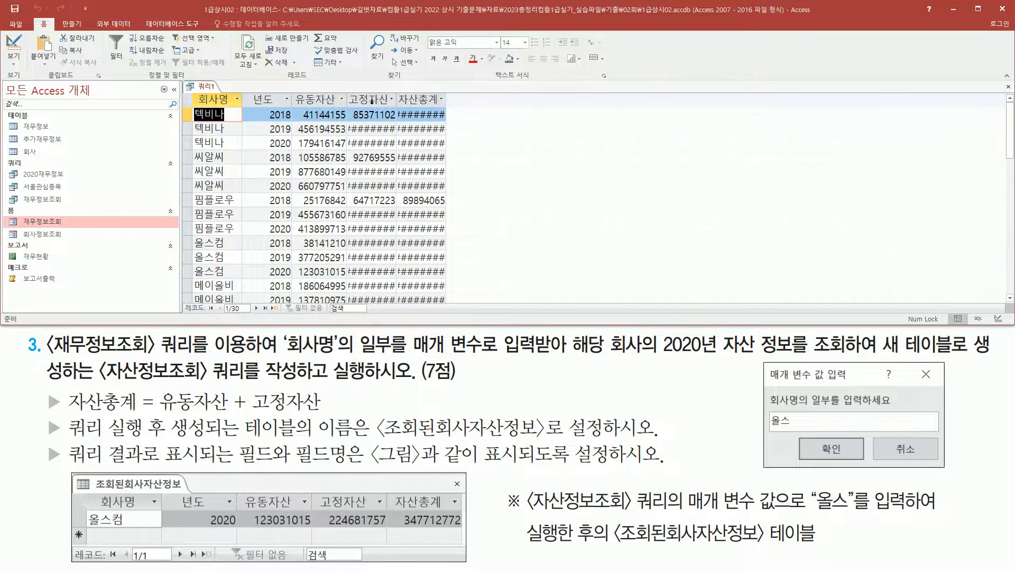
double_click(398, 98)
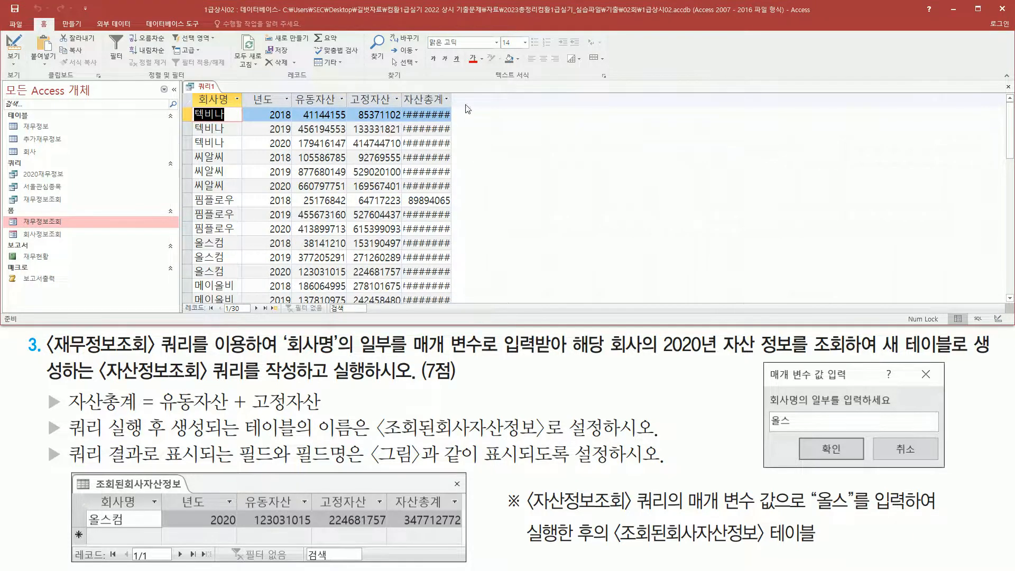
double_click(453, 99)
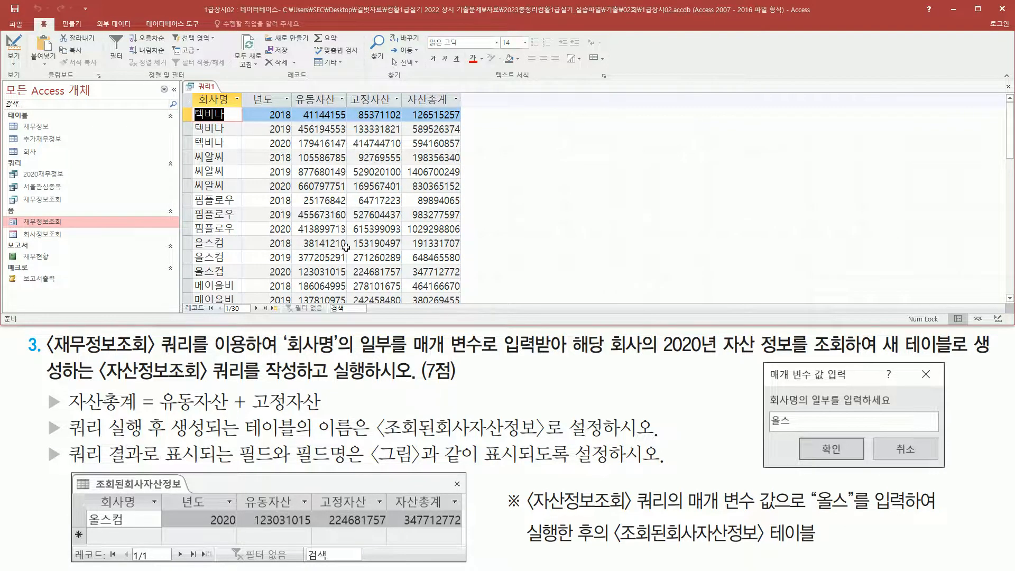
- Check the exercise's year condition against the records, return to design view and set the 년도 criterion to 2020
mouse_move(281, 356)
left_mouse_down()
mouse_move(648, 365)
mouse_move(717, 356)
left_mouse_up()
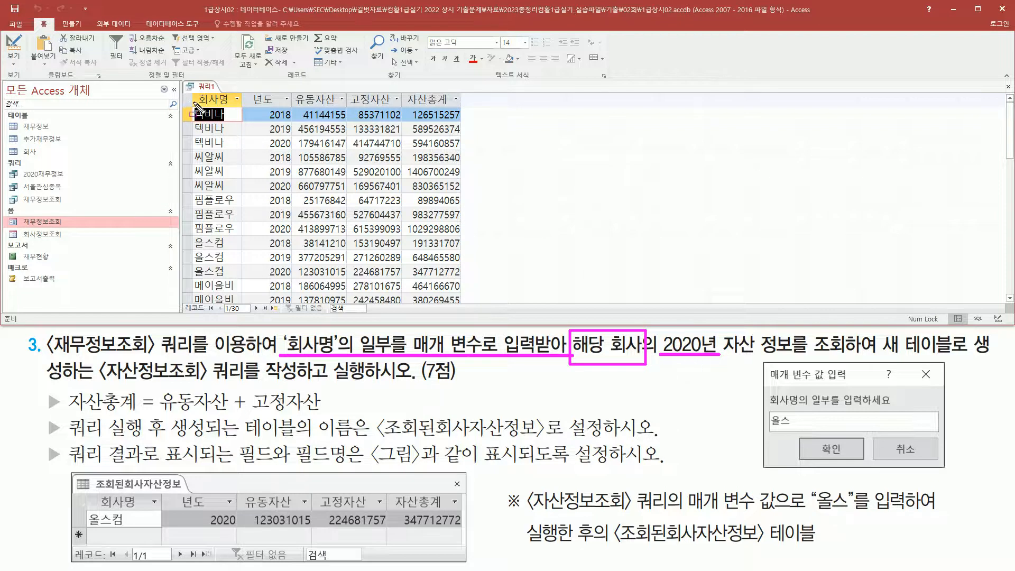
left_click_drag(191, 107, 238, 154)
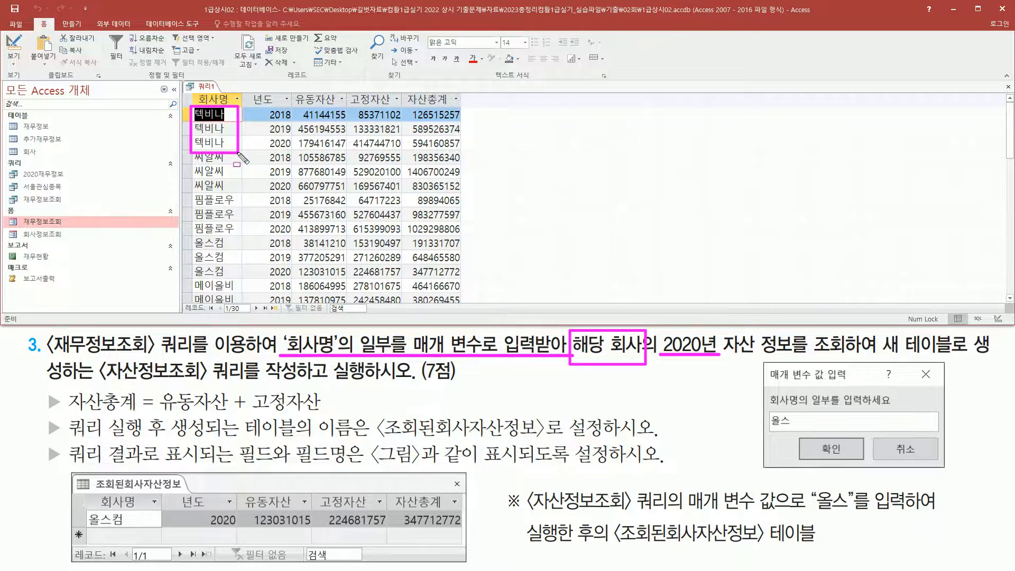
mouse_move(260, 106)
left_mouse_down()
mouse_move(275, 126)
mouse_move(294, 128)
mouse_move(295, 151)
left_mouse_up()
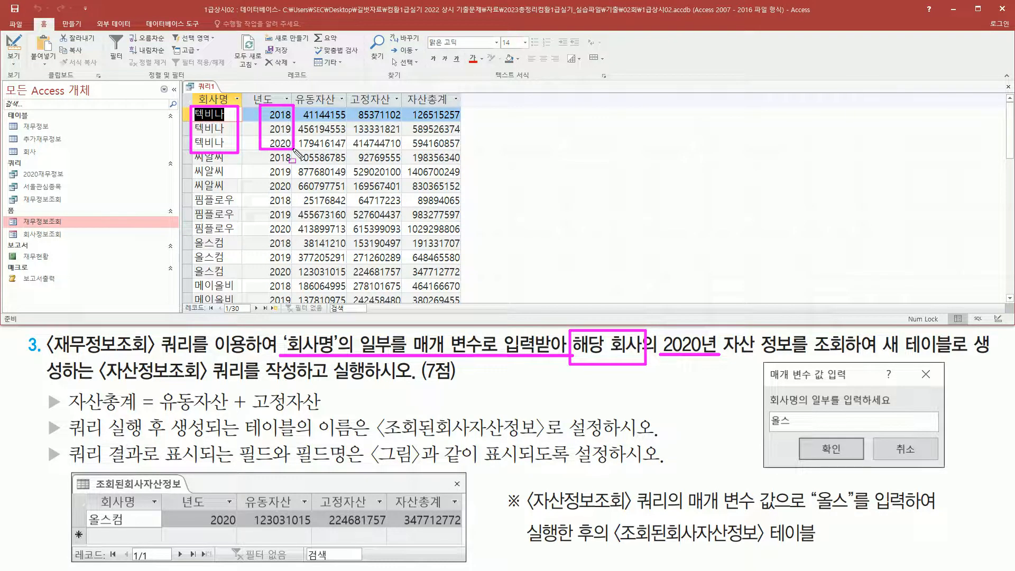
left_click_drag(191, 153, 229, 191)
mouse_move(259, 151)
left_mouse_down()
mouse_move(281, 151)
mouse_move(294, 195)
left_mouse_up()
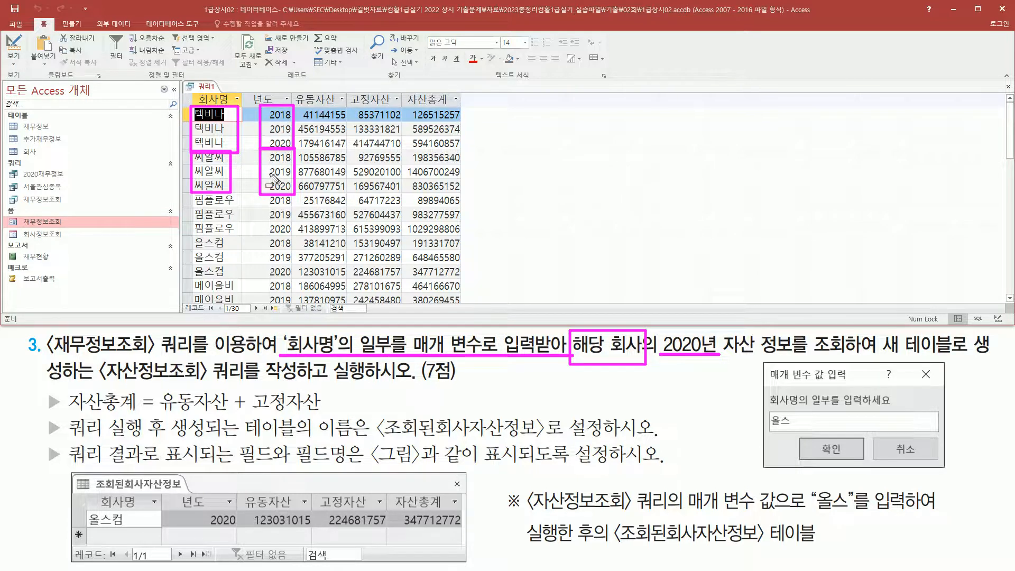
left_click(16, 45)
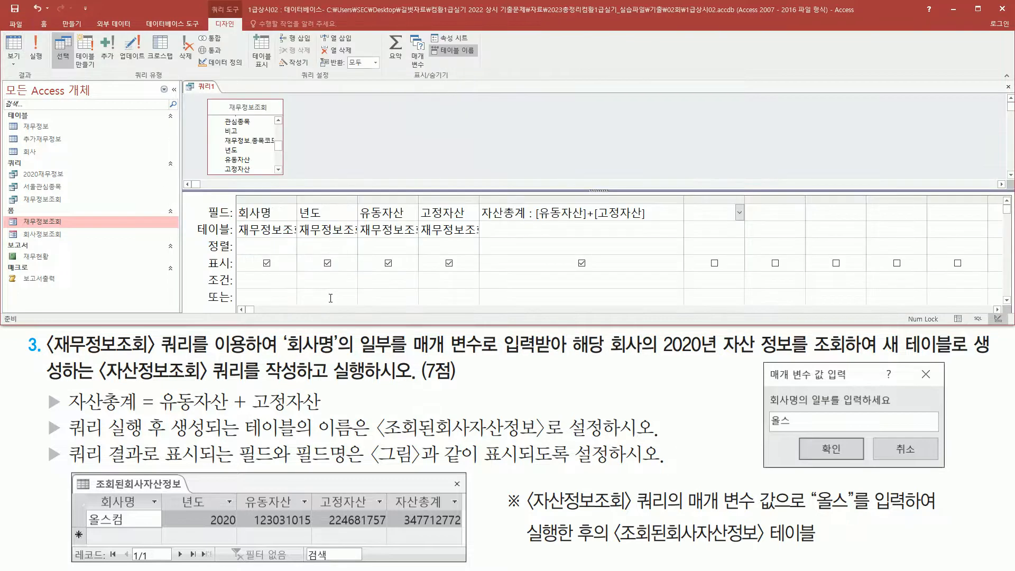
left_click(324, 277)
type("2020")
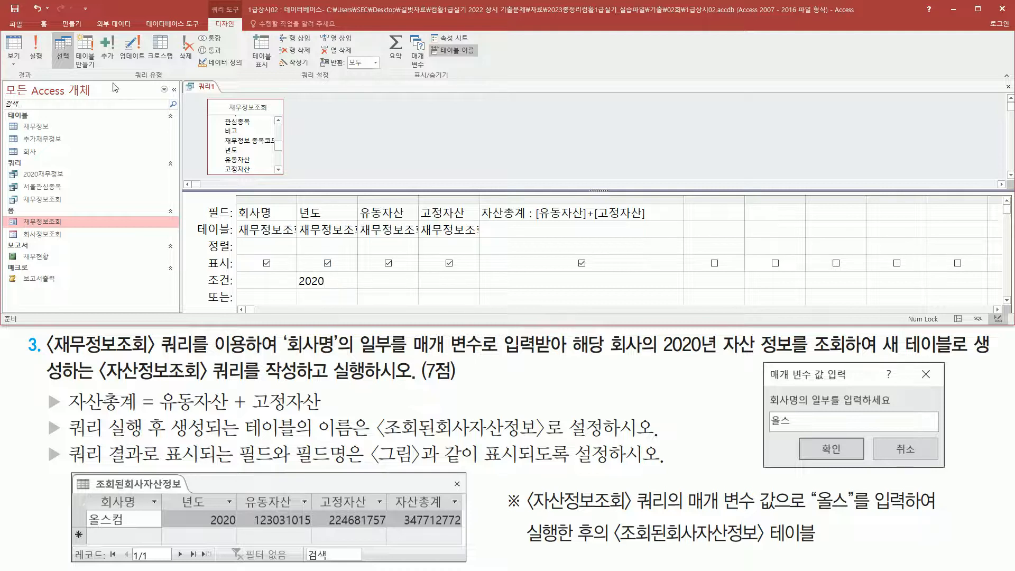
- Run the query and check the 년도 column of the results, plus the exercise's 회사명 parameter prompt
left_click(35, 48)
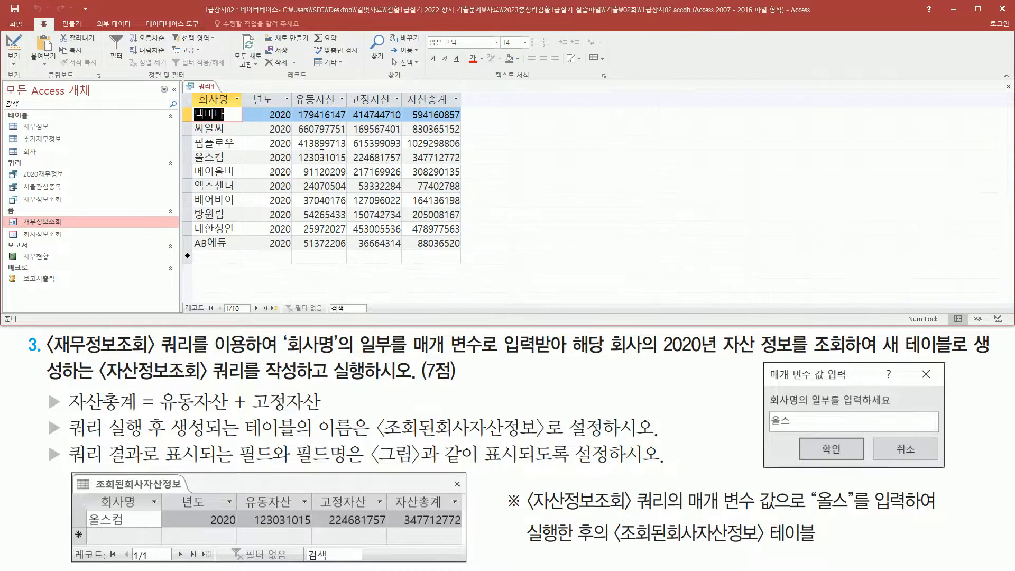
mouse_move(262, 104)
left_mouse_down()
mouse_move(281, 252)
mouse_move(293, 258)
left_mouse_up()
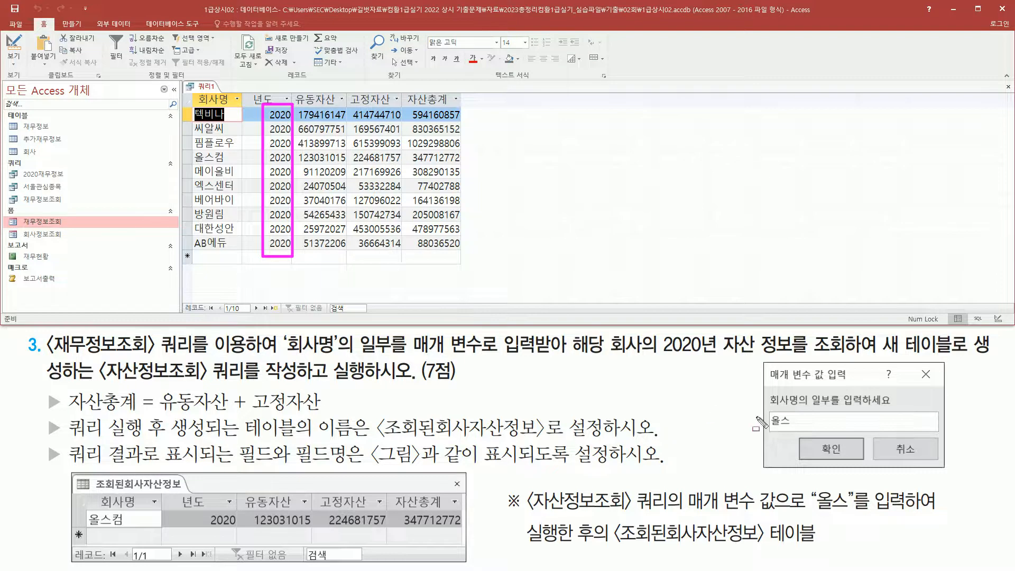
mouse_move(764, 361)
left_mouse_down()
mouse_move(908, 468)
mouse_move(950, 470)
left_mouse_up()
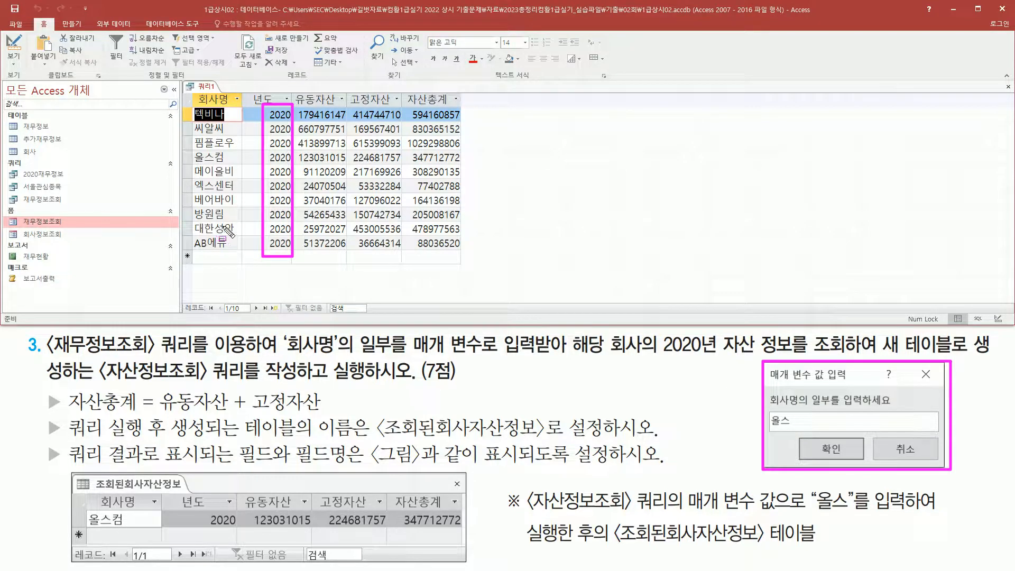
key("Escape")
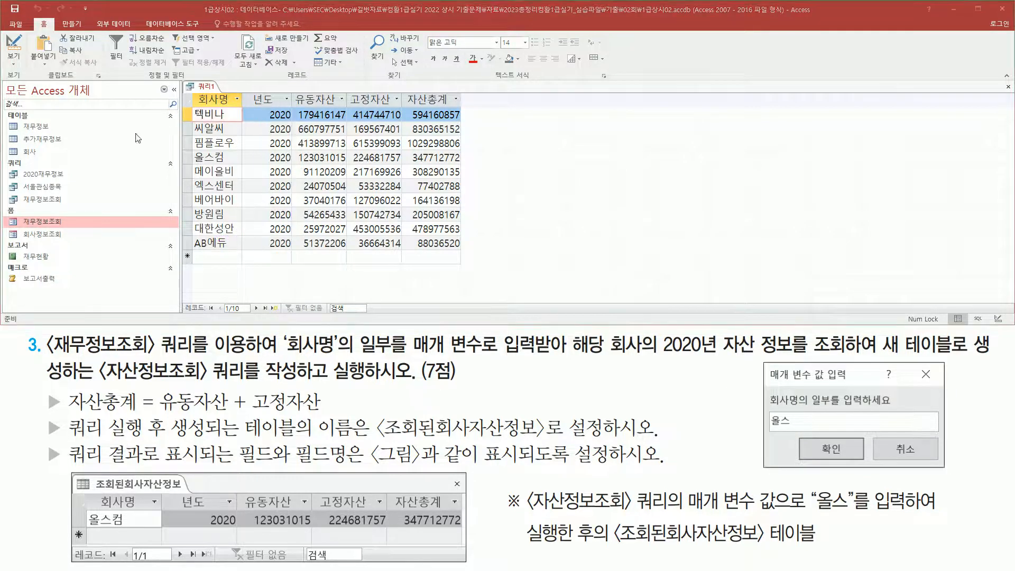
- Return to design view, widen the 회사명 column and enter [회사명의 일부를 입력하세요] as its criterion
left_click(14, 47)
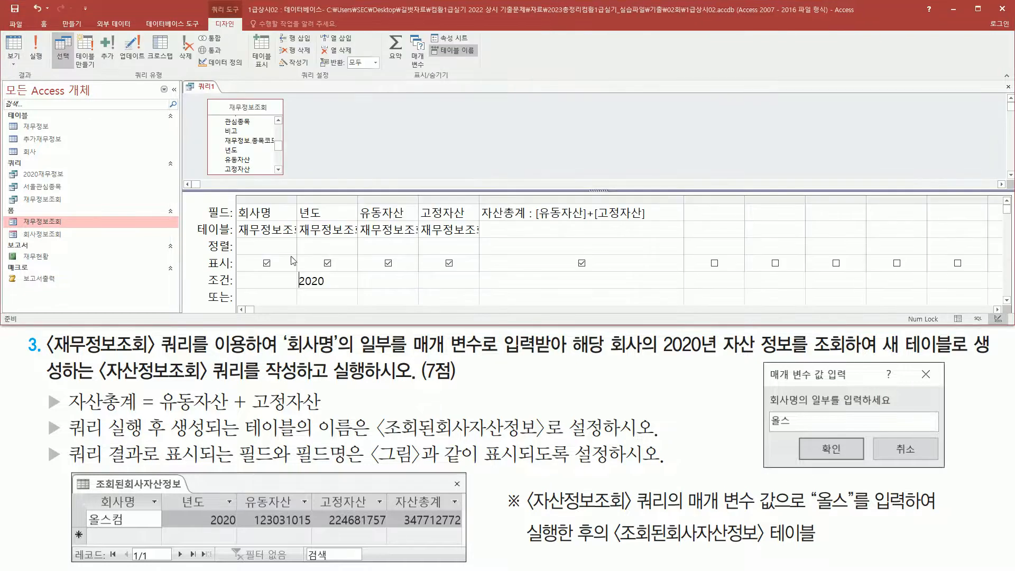
left_click_drag(298, 199, 473, 201)
left_click(286, 280)
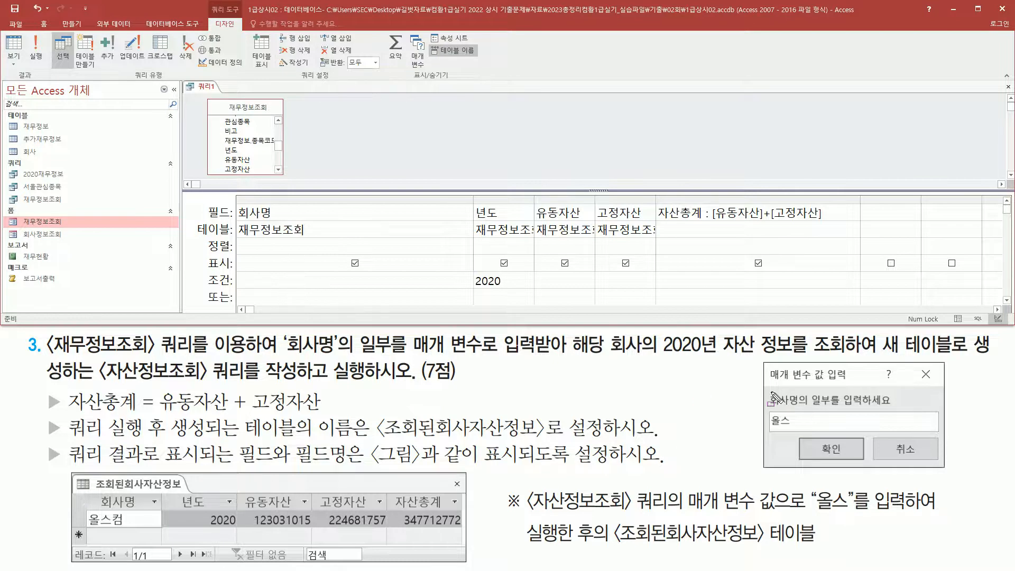
left_click_drag(760, 361, 951, 473)
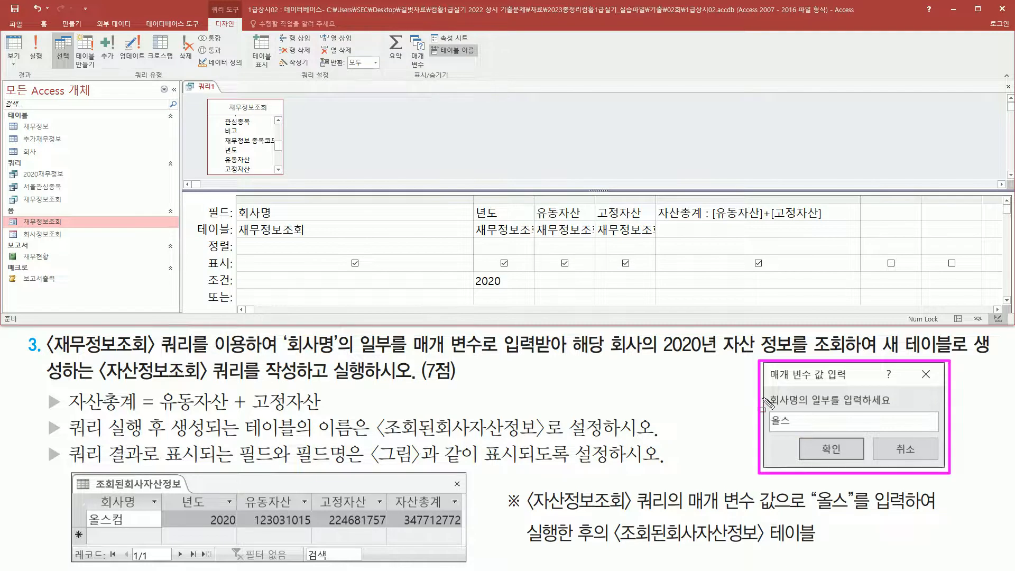
mouse_move(767, 391)
left_mouse_down()
mouse_move(904, 422)
mouse_move(898, 411)
left_mouse_up()
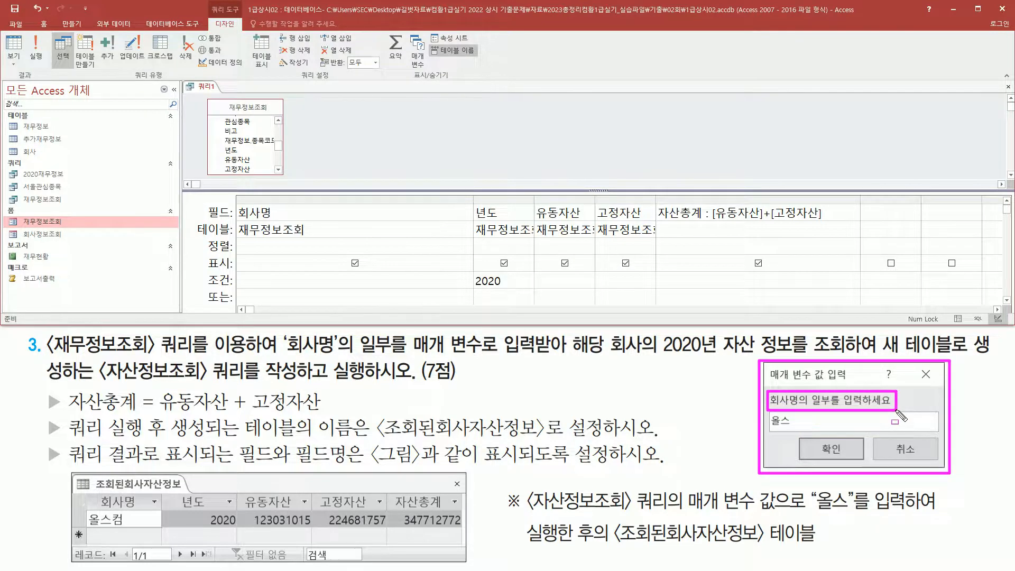
key("Escape")
left_click(277, 278)
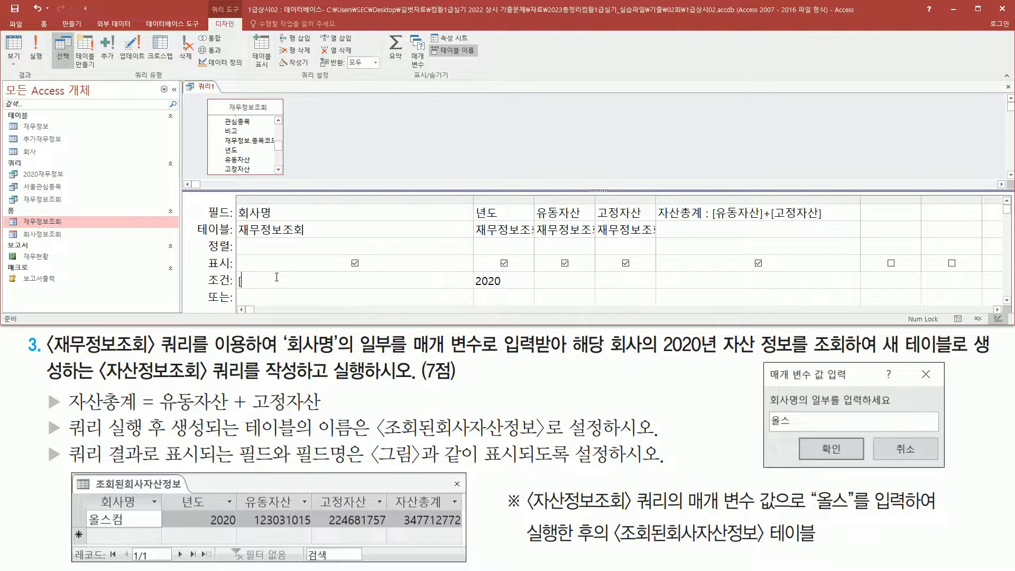
type("[회사명의 일부를 입력하세요")
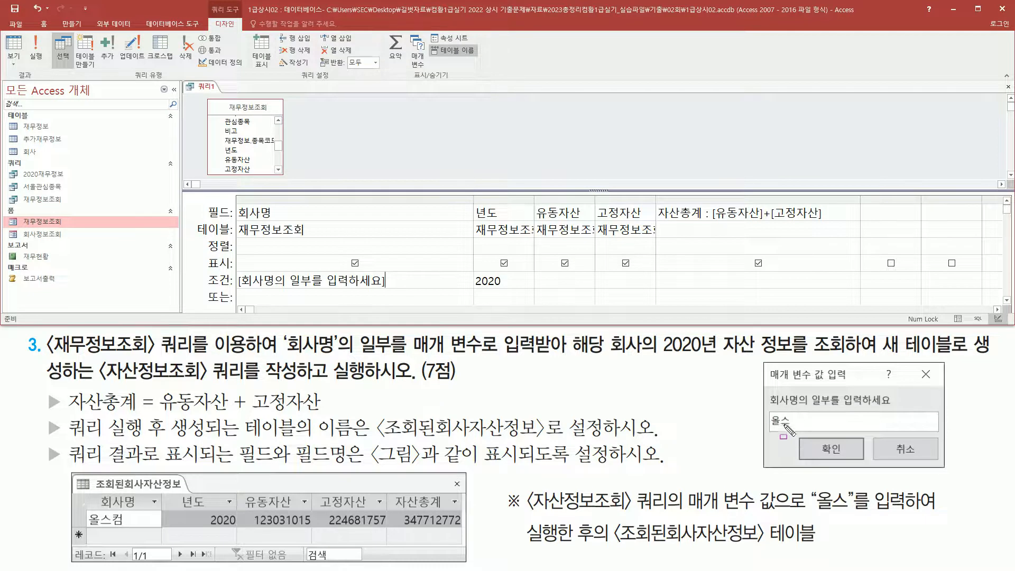
- Check the exercise's partial 회사명 requirement and its sample parameter value against the expected result table
left_click_drag(354, 354, 535, 354)
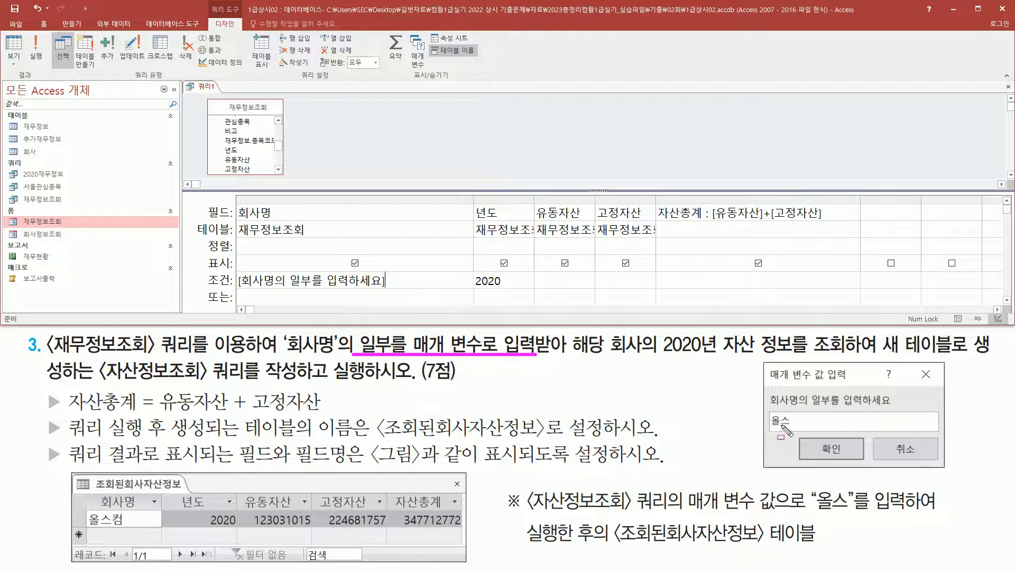
left_click_drag(767, 413, 796, 435)
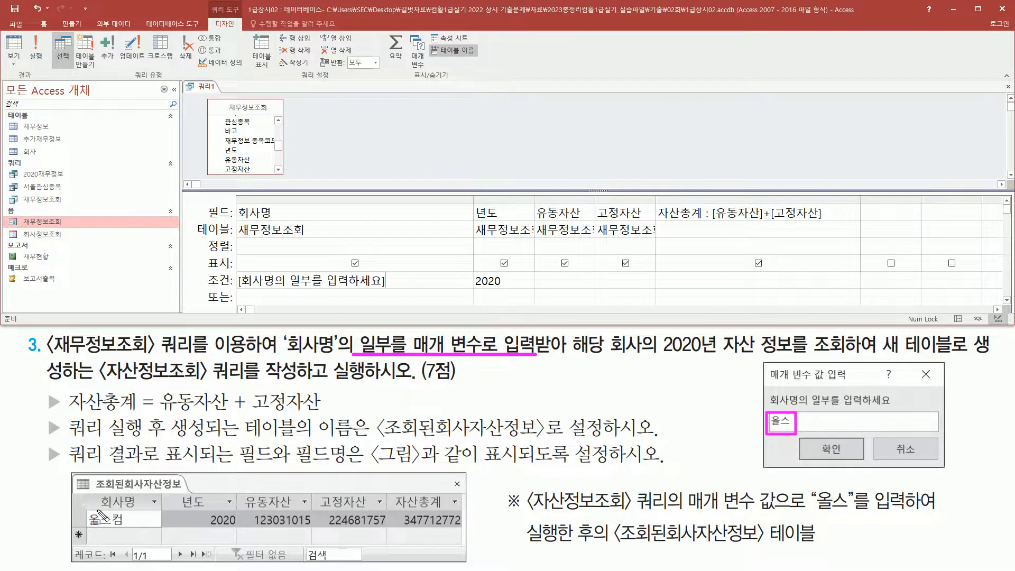
left_click_drag(89, 510, 134, 531)
key("e")
left_click_drag(769, 412, 793, 433)
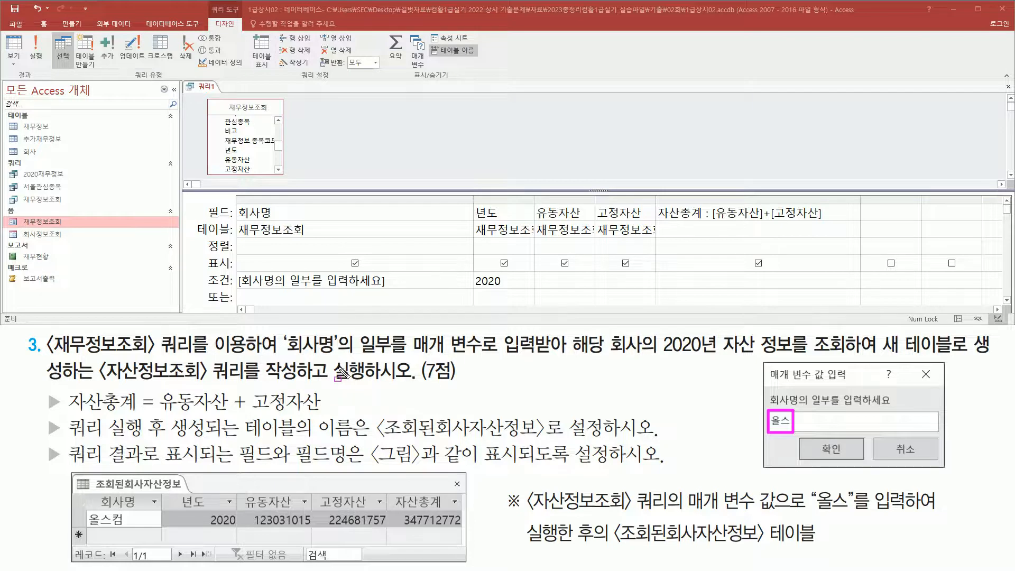
- Extend the 회사명 criterion to Like "*" & [회사명의 일부를 입력하세요] & "*" so it matches part of the name
left_click(276, 280)
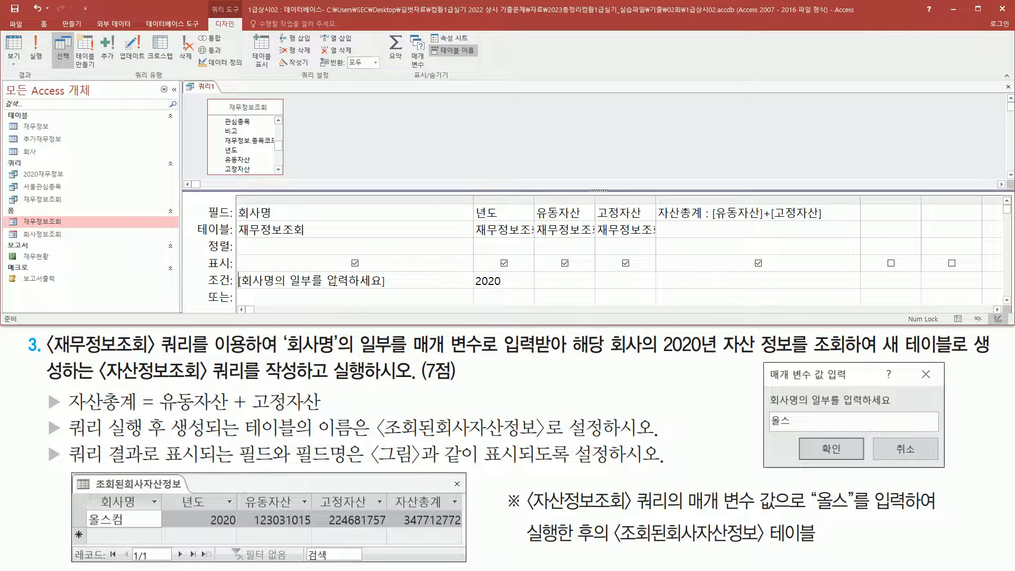
type("lk")
key("BackSpace")
type("ike ")
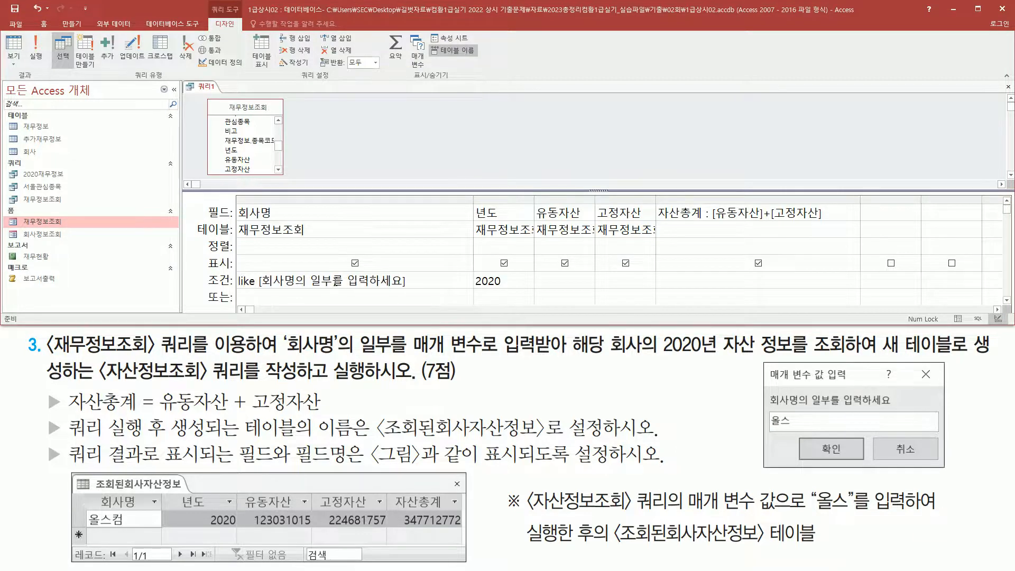
type("\"")
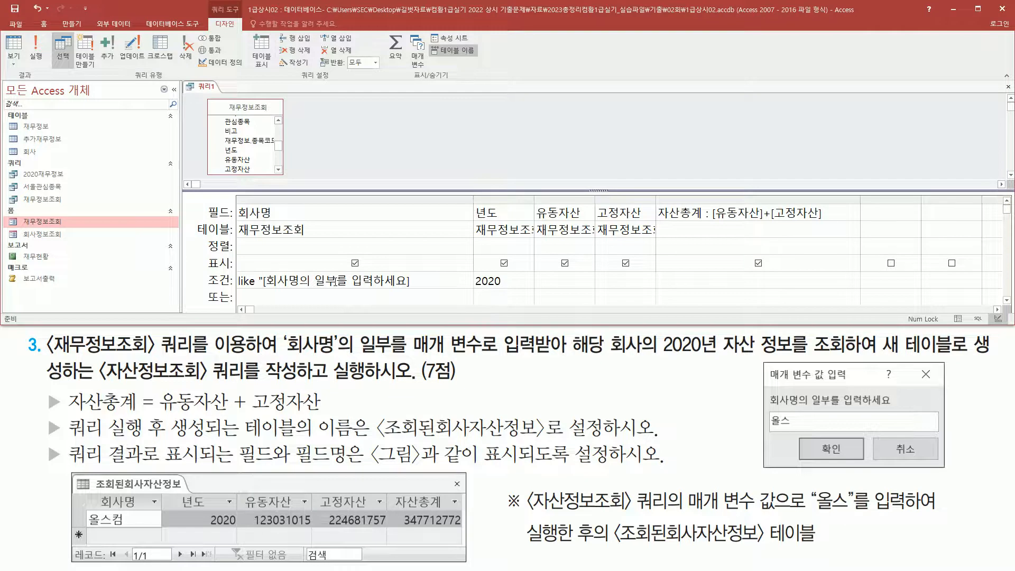
type("*\" ")
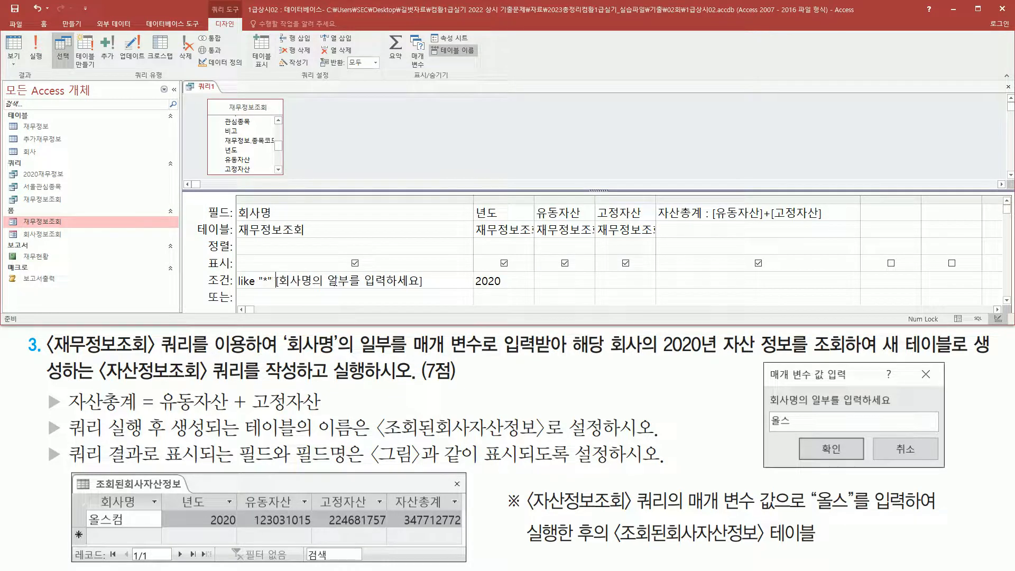
type("&")
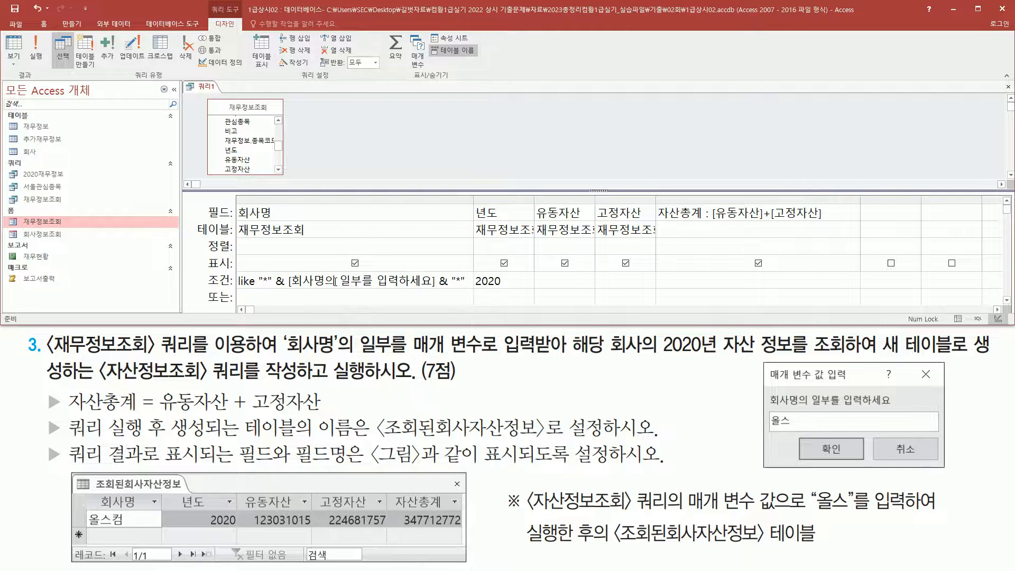
key("Tab")
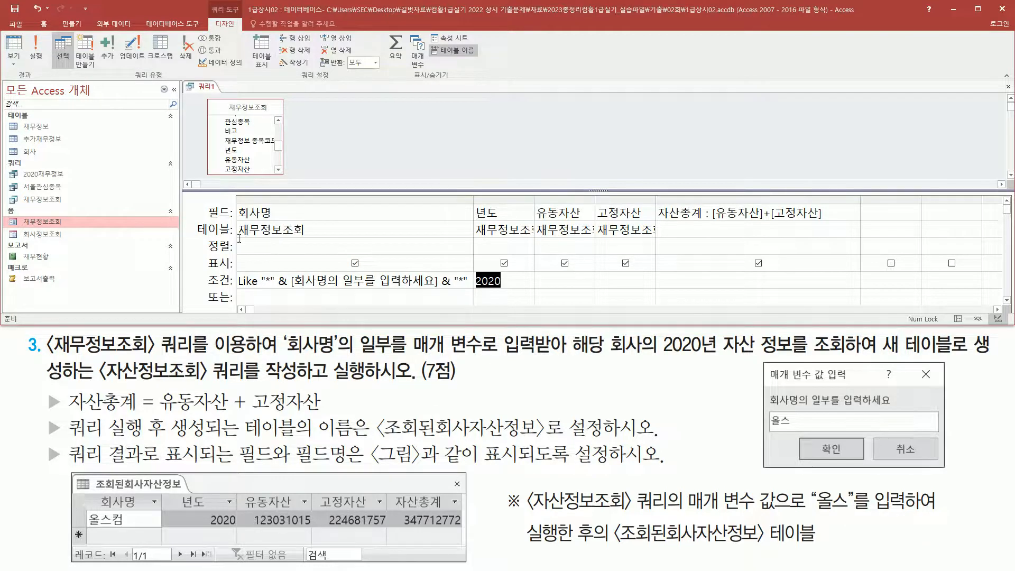
- Run the query, compare its parameter prompt with the exercise and submit 올스 as the partial company name
left_click(37, 53)
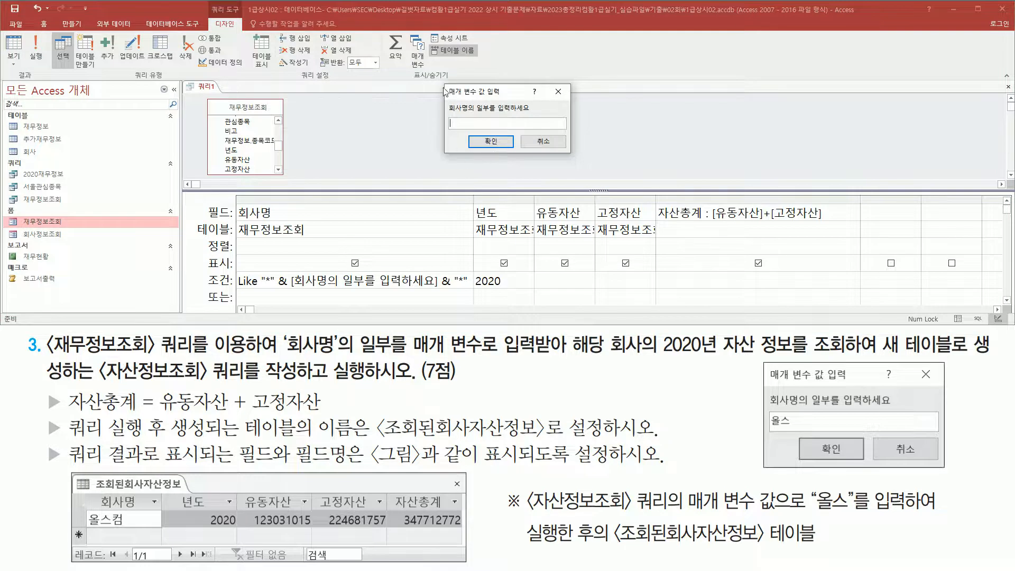
left_click_drag(446, 83, 445, 93)
mouse_move(461, 132)
left_mouse_down()
mouse_move(564, 159)
mouse_move(582, 84)
left_mouse_up()
key("Escape")
left_click_drag(446, 112, 534, 113)
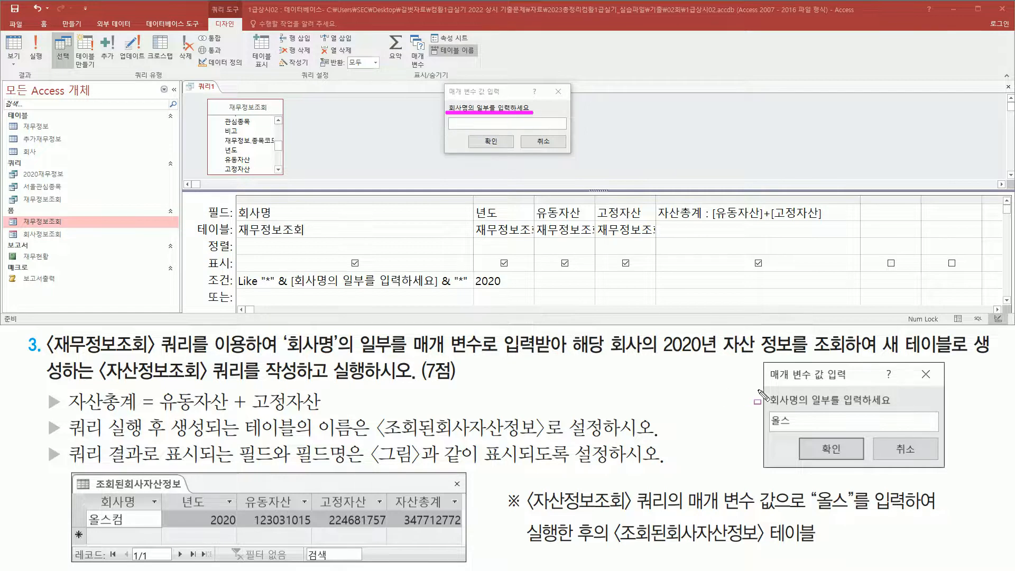
left_click_drag(767, 393, 886, 408)
key("Escape")
left_click(474, 120)
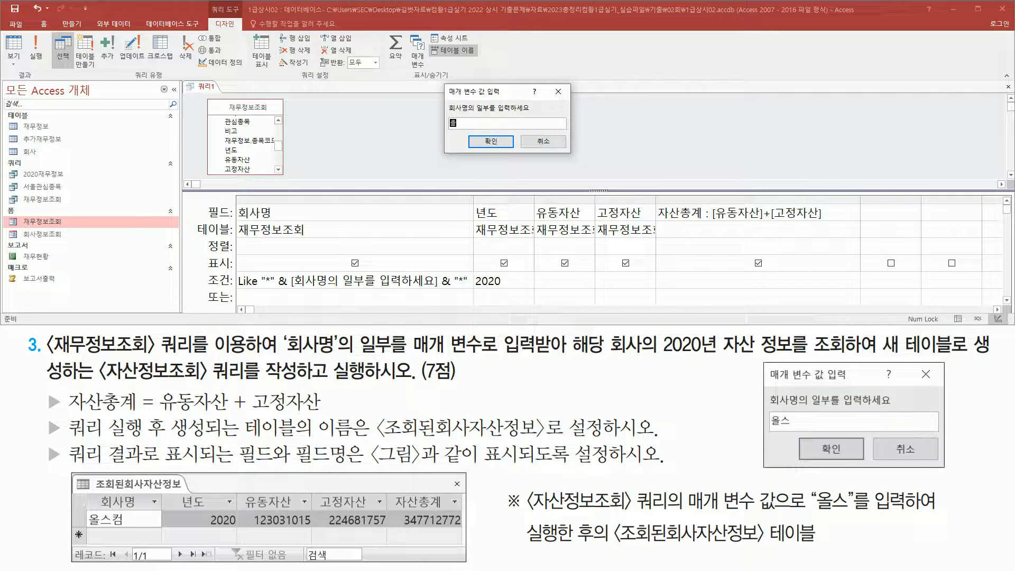
left_click(492, 142)
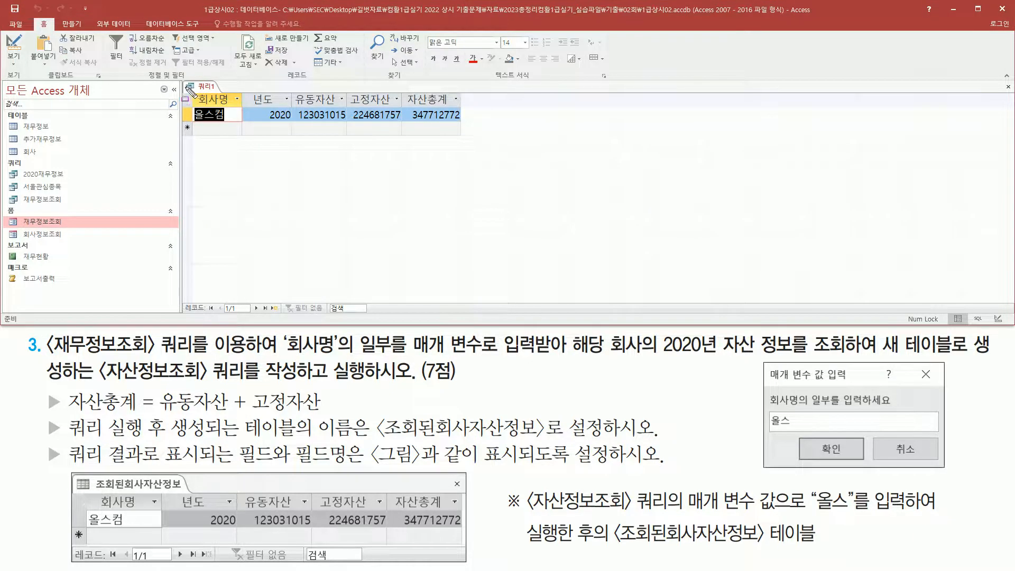
- Compare the query result's field names and values with the exercise's expected 조회된회사자산정보 table
left_click_drag(190, 91, 477, 129)
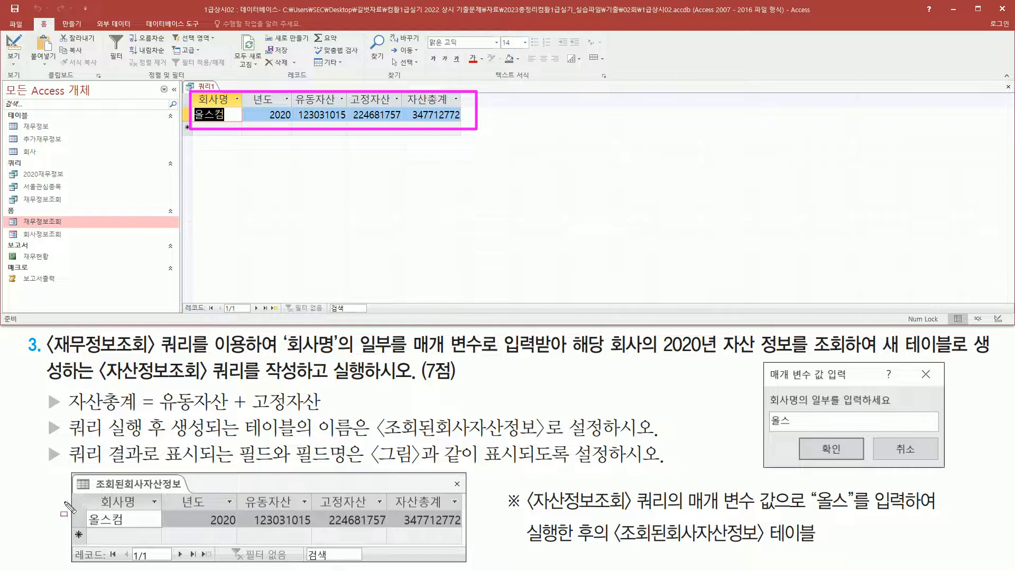
left_click_drag(83, 490, 478, 535)
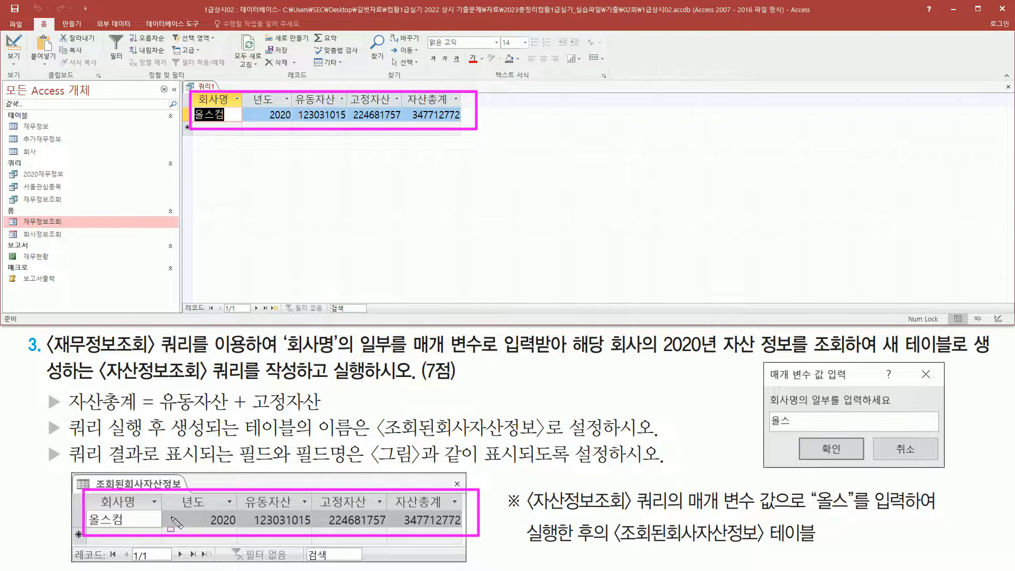
key("Escape")
mouse_move(194, 92)
left_mouse_down()
mouse_move(280, 108)
mouse_move(459, 105)
left_mouse_up()
mouse_move(90, 494)
left_mouse_down()
mouse_move(105, 509)
mouse_move(464, 511)
left_mouse_up()
left_click_drag(186, 120, 293, 122)
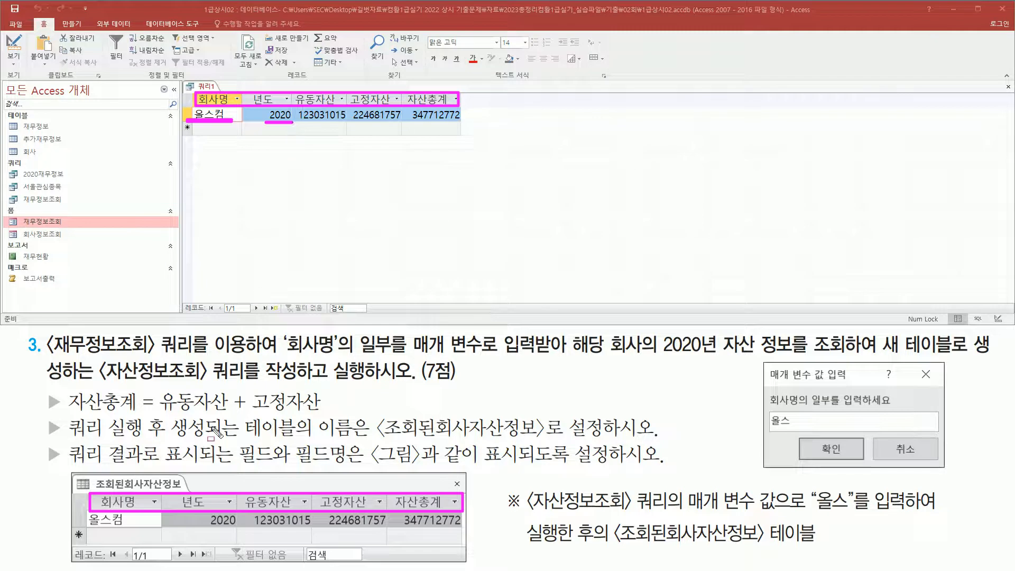
left_click_drag(93, 524, 472, 527)
mouse_move(301, 101)
left_mouse_down()
mouse_move(498, 146)
mouse_move(475, 122)
left_mouse_up()
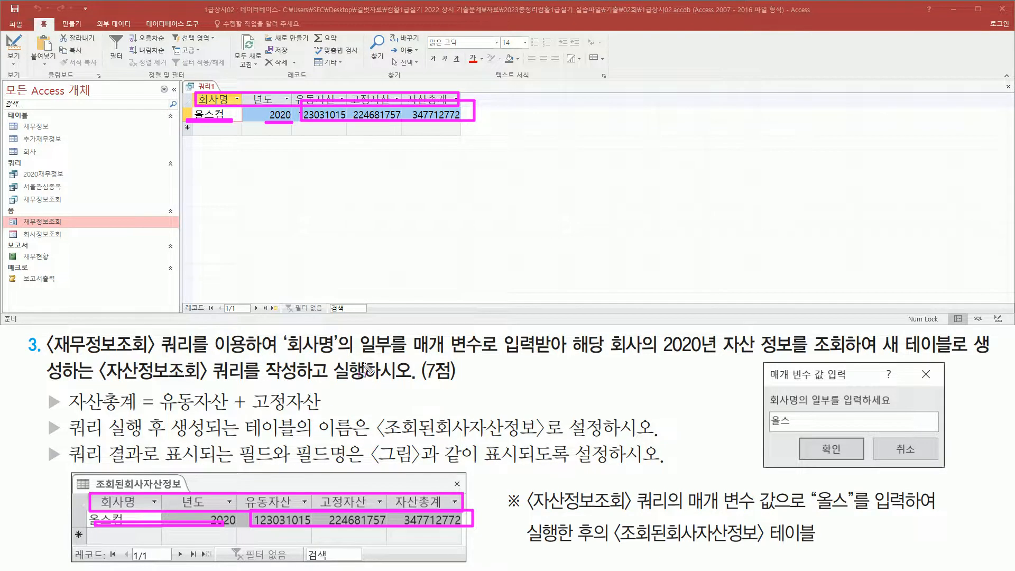
key("Escape")
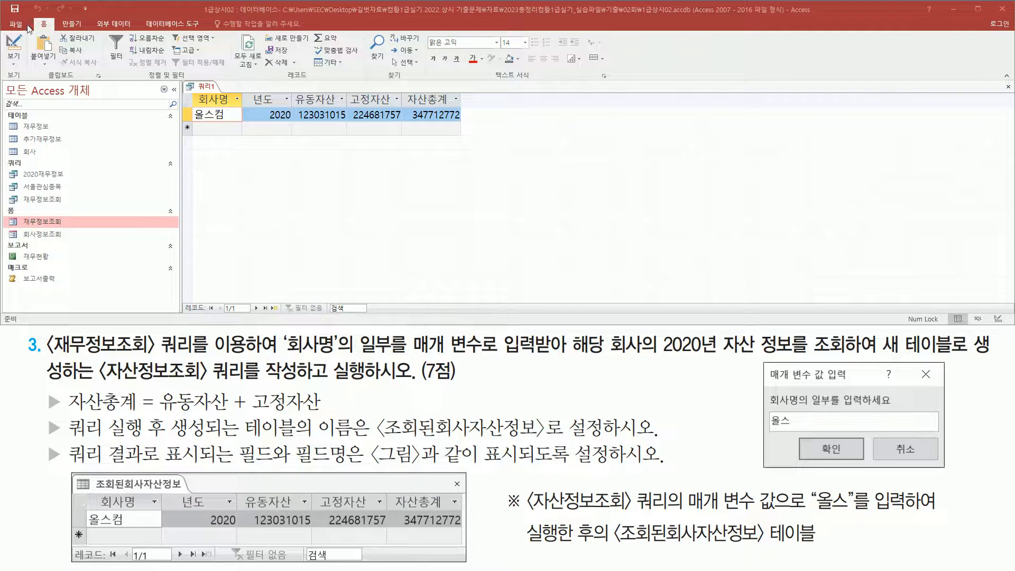
- Return to design view and review the exercise's requirement to generate a new table from the query
left_click(14, 48)
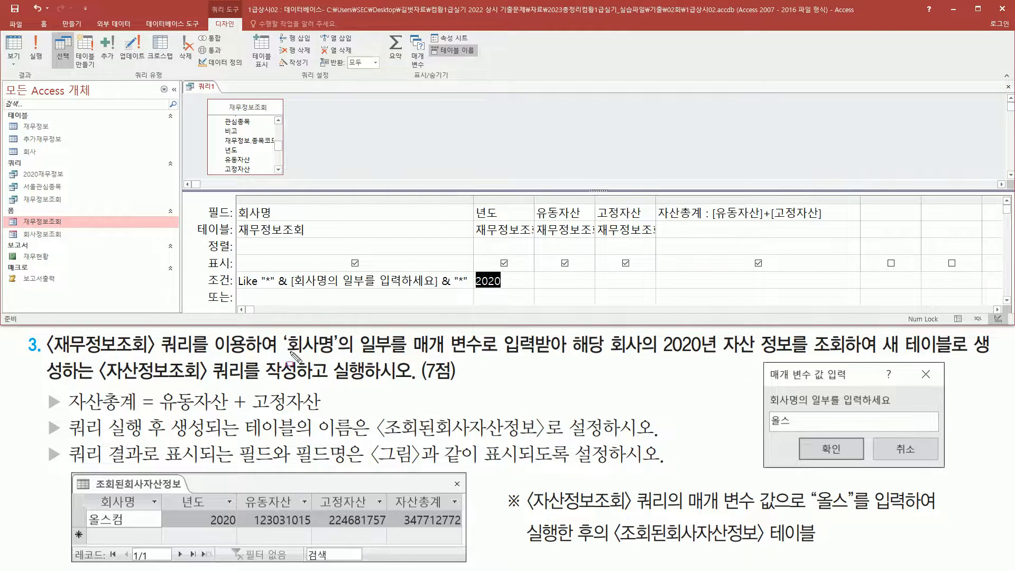
left_click_drag(291, 355, 990, 355)
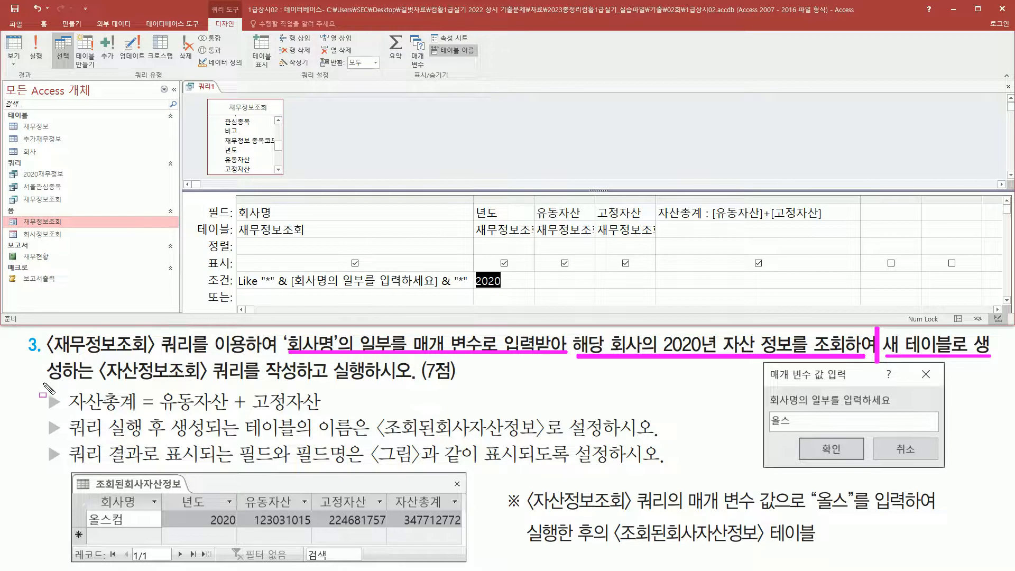
left_click_drag(38, 380, 426, 381)
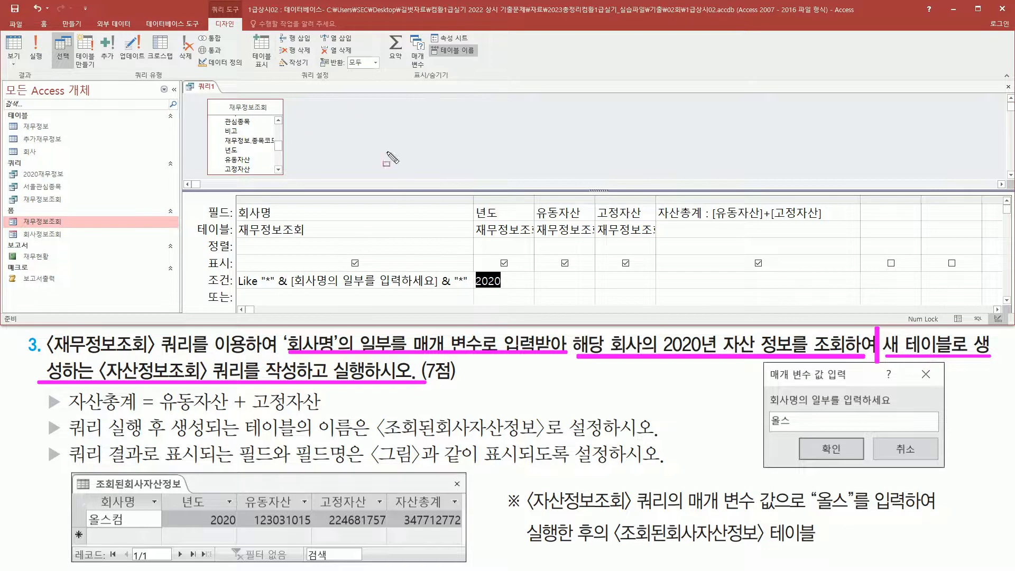
left_click_drag(75, 30, 92, 70)
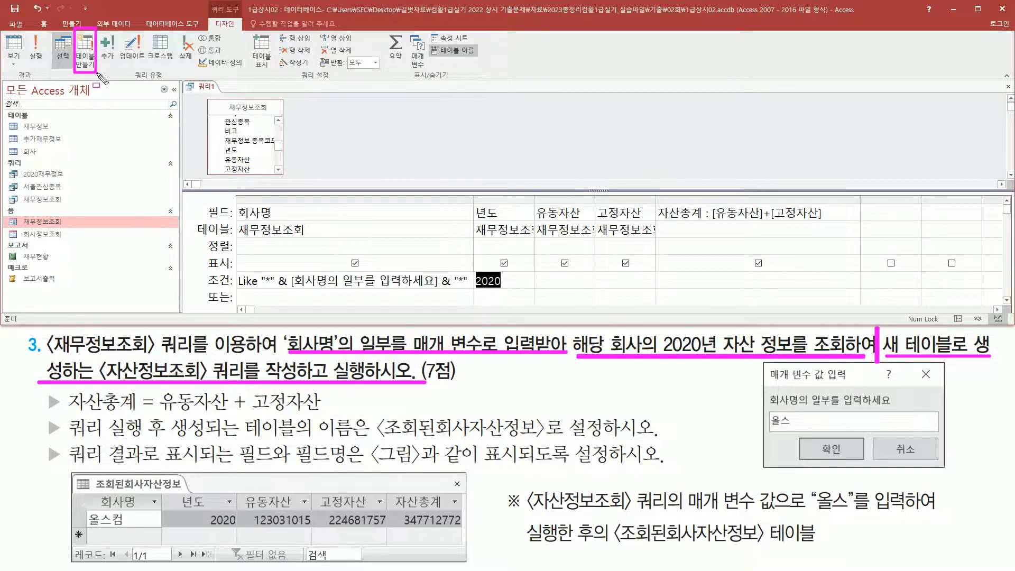
key("Escape")
left_click(329, 137)
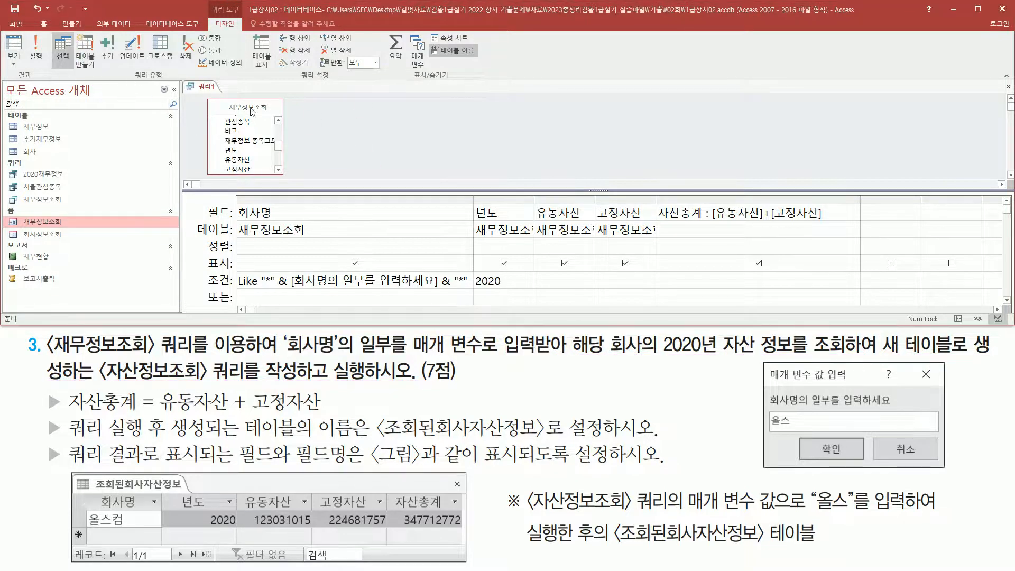
- Convert the query to a make-table query that creates 조회된회사자산정보 in the current database
left_click(90, 50)
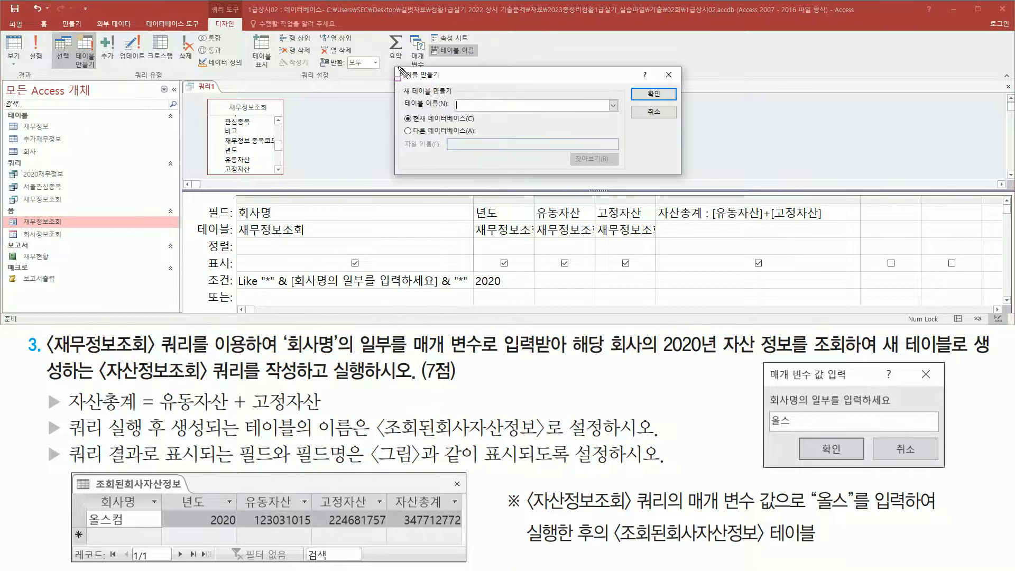
mouse_move(397, 78)
left_mouse_down()
mouse_move(529, 177)
mouse_move(699, 184)
left_mouse_up()
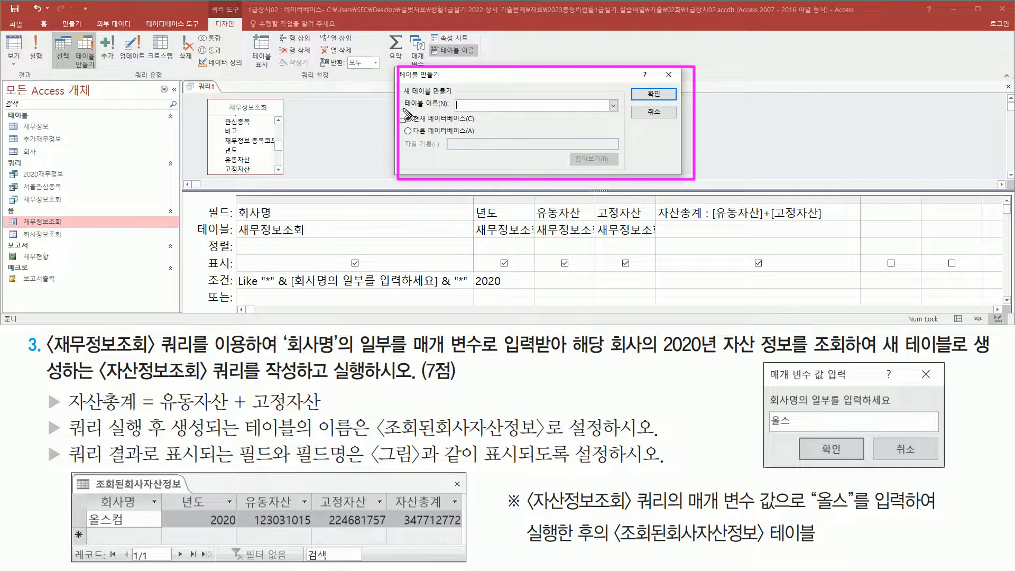
left_click_drag(402, 109, 469, 109)
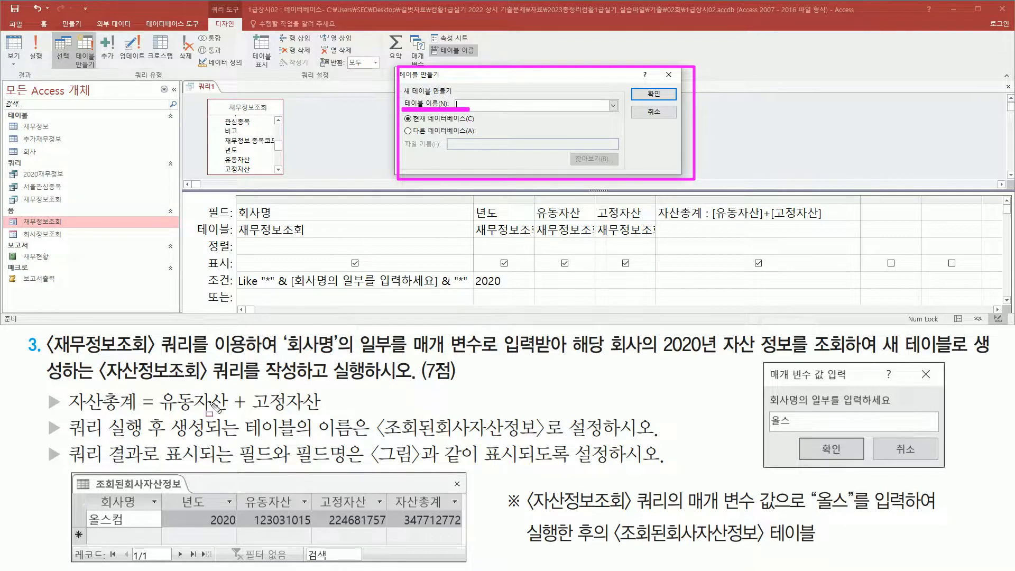
left_click_drag(40, 416, 64, 441)
left_click_drag(176, 437, 545, 443)
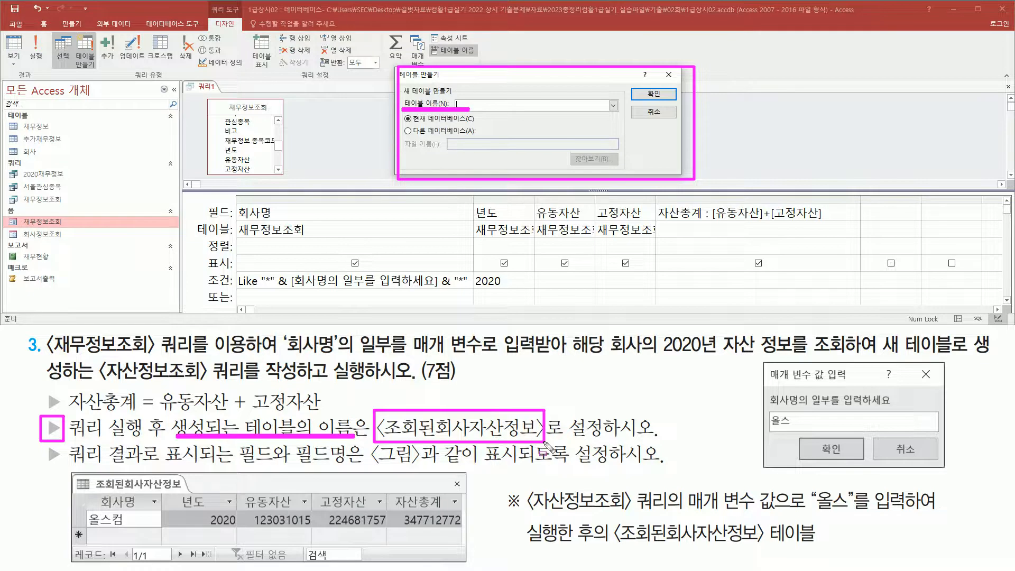
key("Escape")
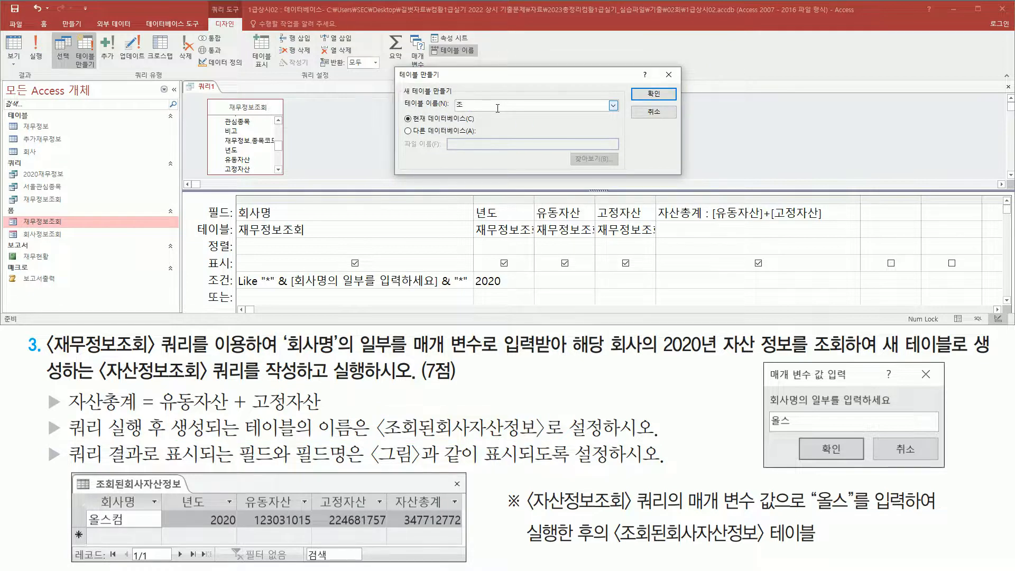
type("회된회사자산정보")
left_click(542, 105)
left_click(649, 96)
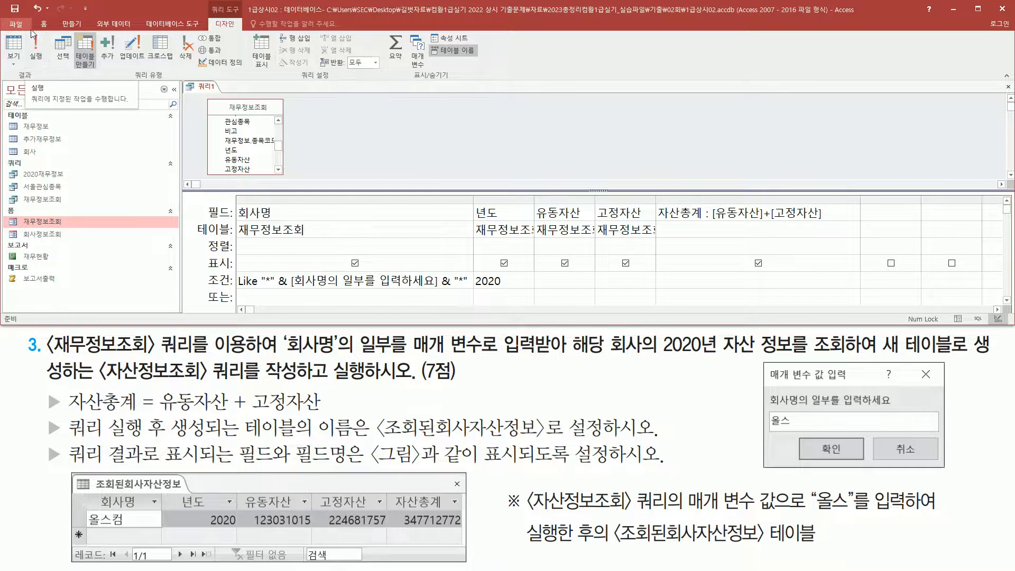
- Run the make-table query with 올스 as the partial company name and accept creating the new 조회된회사자산정보 table
left_click(36, 50)
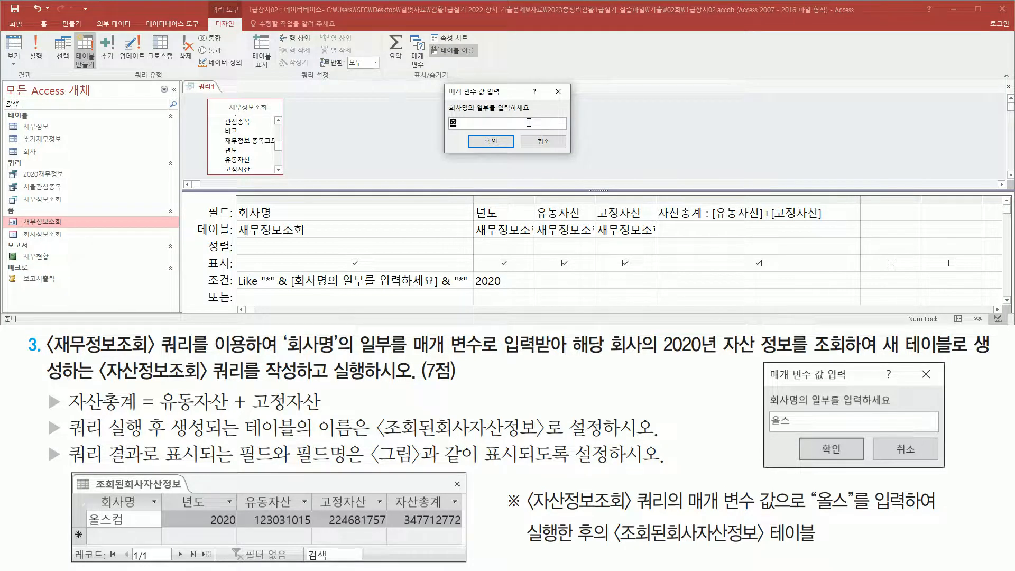
type("올스")
left_click(509, 143)
left_click_drag(432, 277, 517, 300)
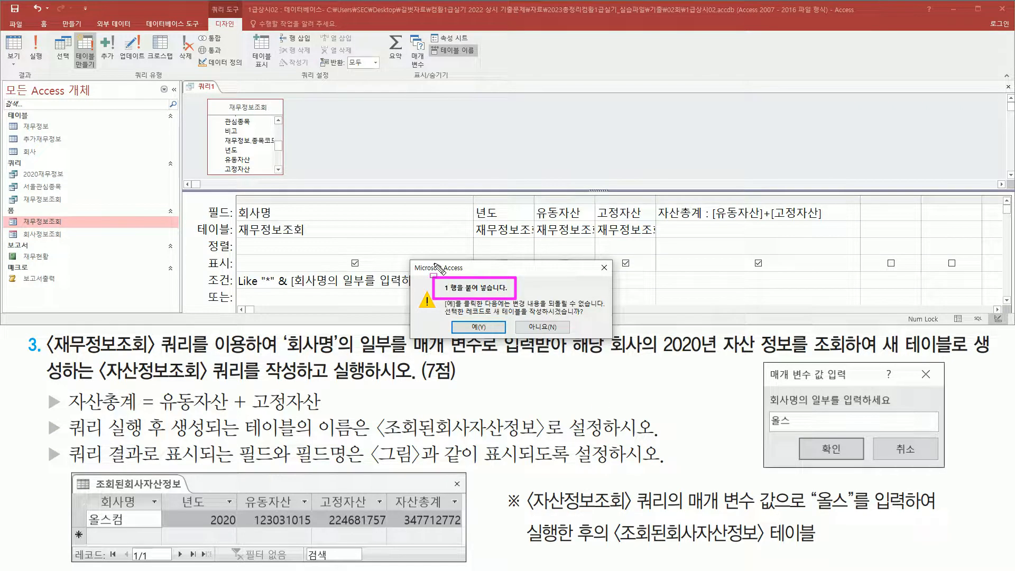
key("Escape")
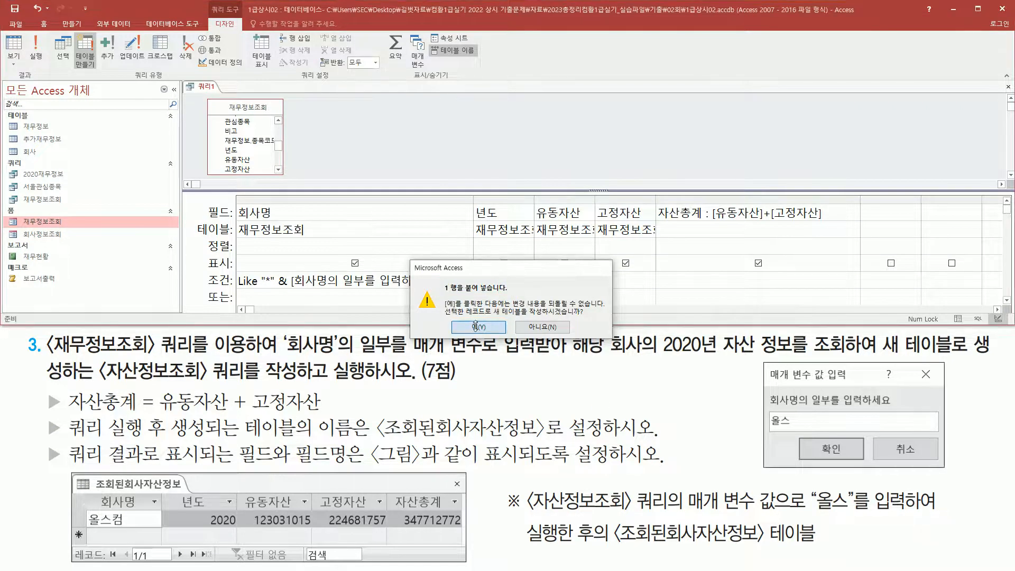
left_click(475, 326)
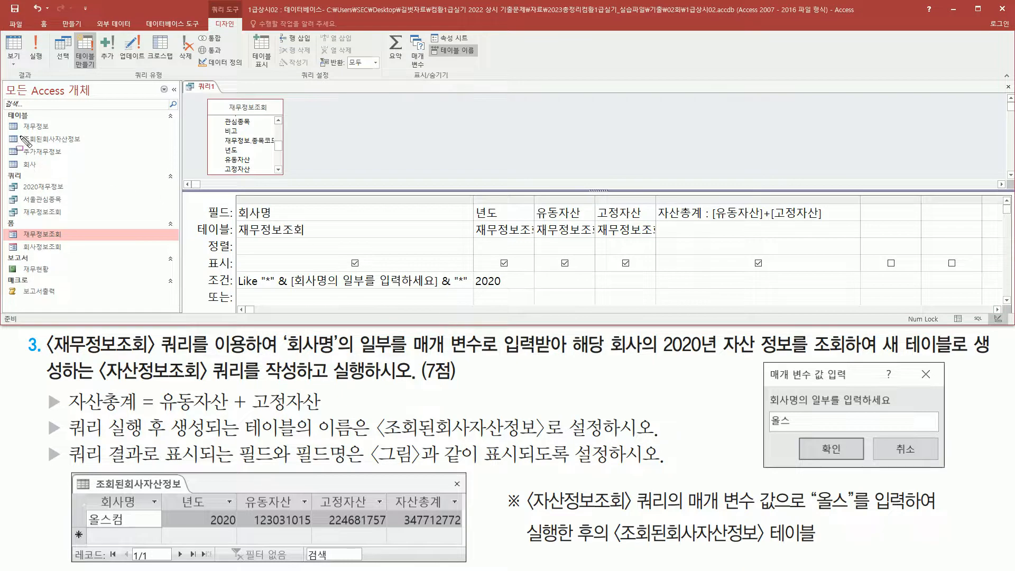
left_click_drag(19, 130, 91, 148)
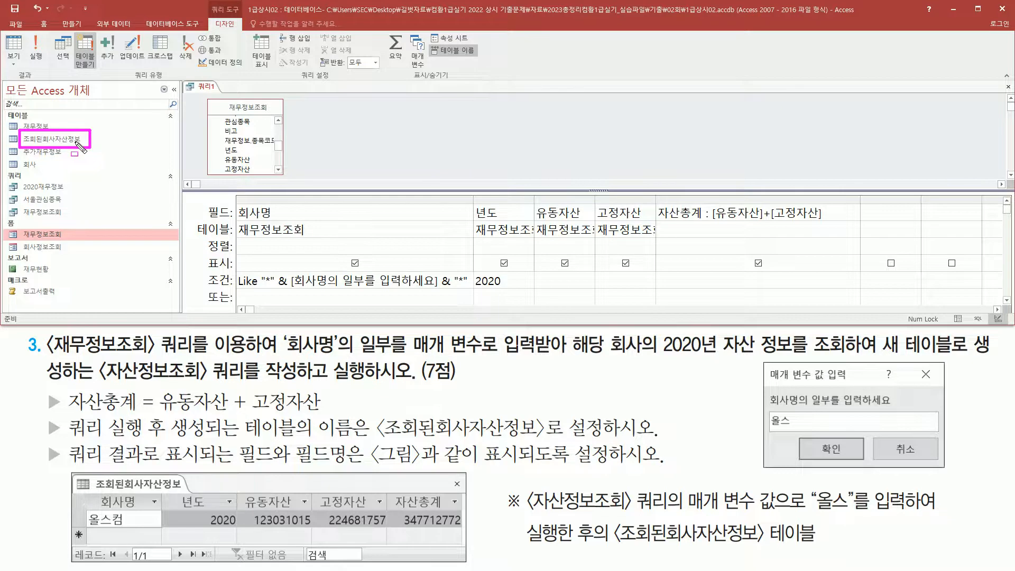
key("Escape")
- Close the query design, saving the query as 자산정보조회
left_click(1010, 88)
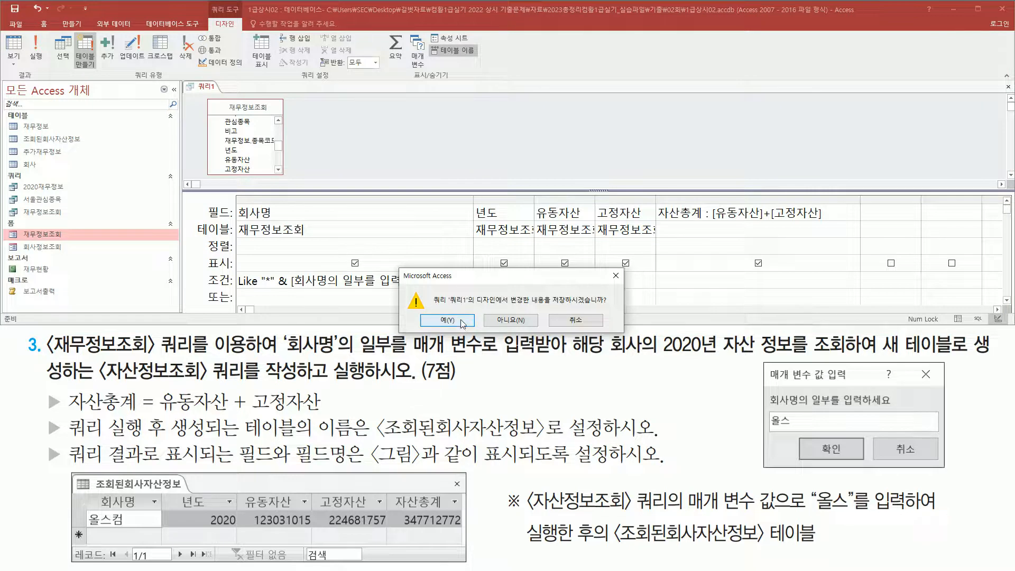
left_click(461, 319)
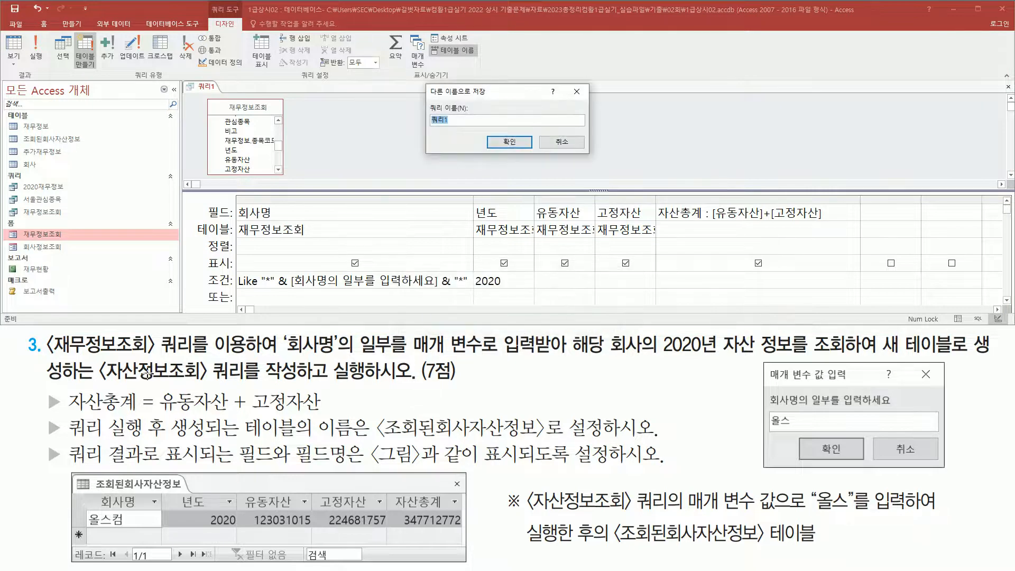
left_click_drag(100, 386, 246, 386)
key("Escape")
type("자사")
type("정ㅂ")
type("조회")
left_click(509, 144)
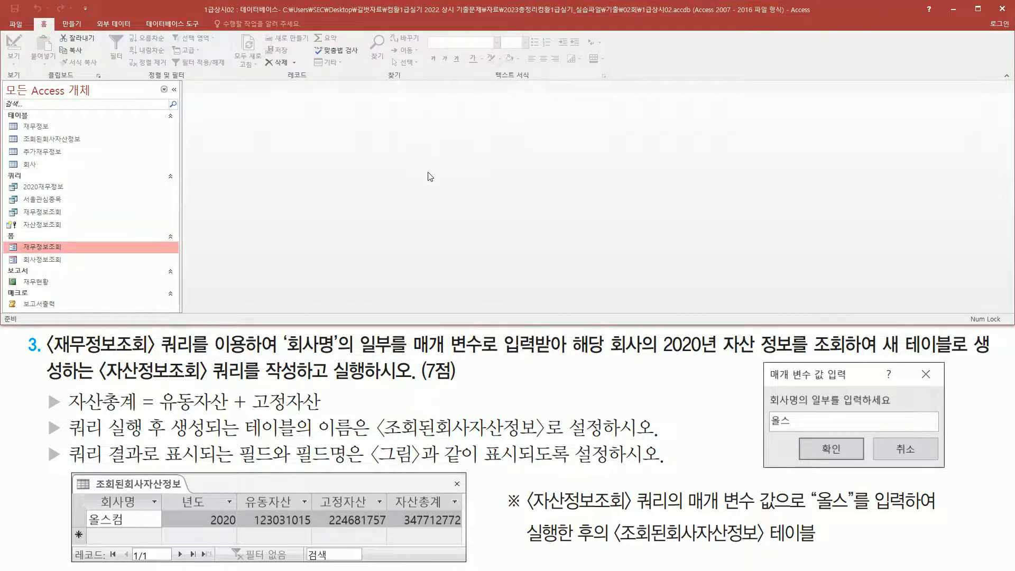
mouse_move(21, 216)
left_mouse_down()
mouse_move(46, 235)
mouse_move(70, 236)
left_mouse_up()
- Open a memo note and record the exact-match criterion example 올스컴 with "올스컴" beside it
key("ctrl+m")
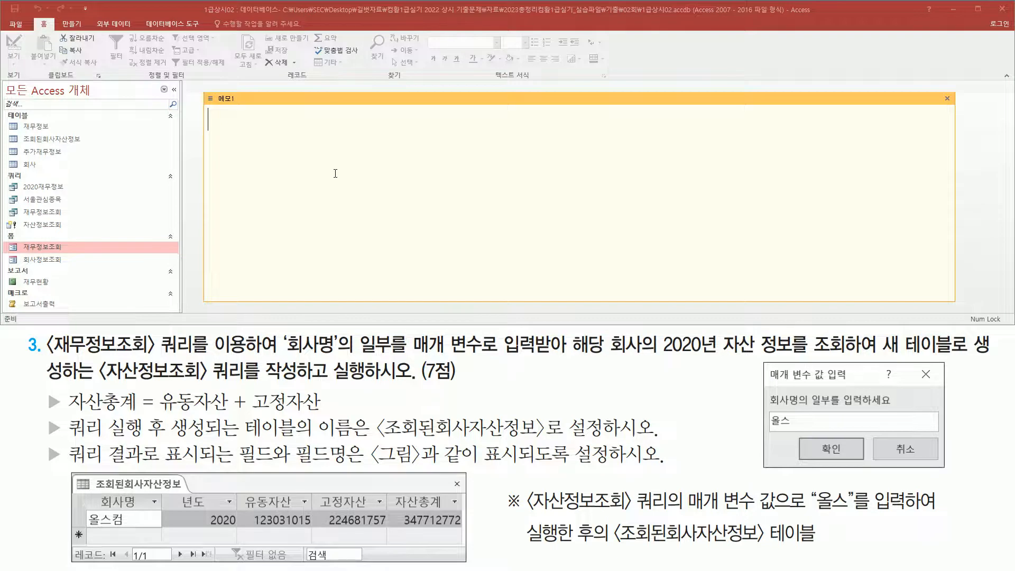
left_click_drag(94, 492, 144, 514)
left_click(248, 126)
type("올스")
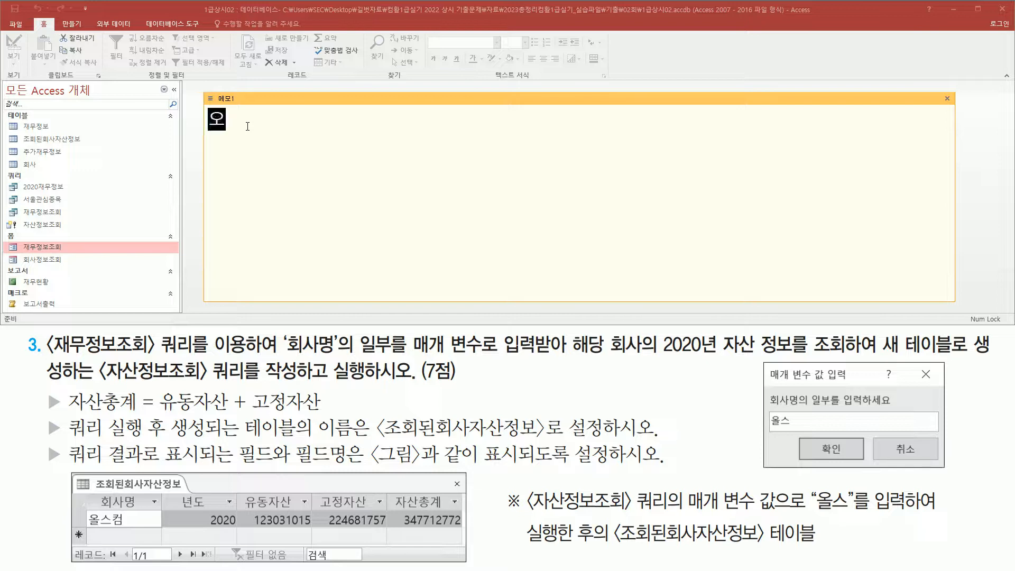
type("컴      ")
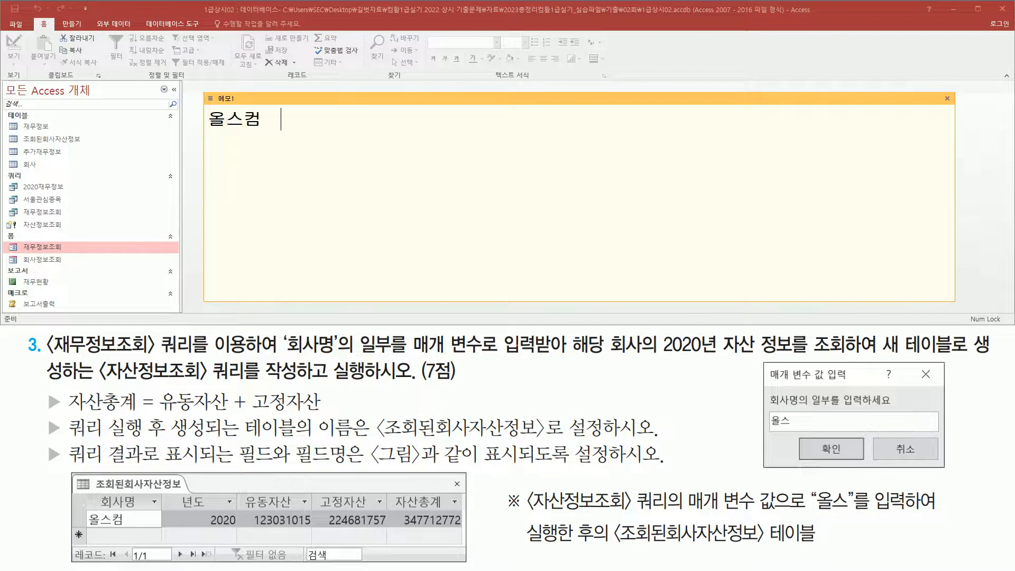
type("\"")
type("올스컴")
type("\" ")
- Add a note line 올 시작하는 with the criterion like "올*", aligning the exact-match example with it
type("올 시작")
type("하는")
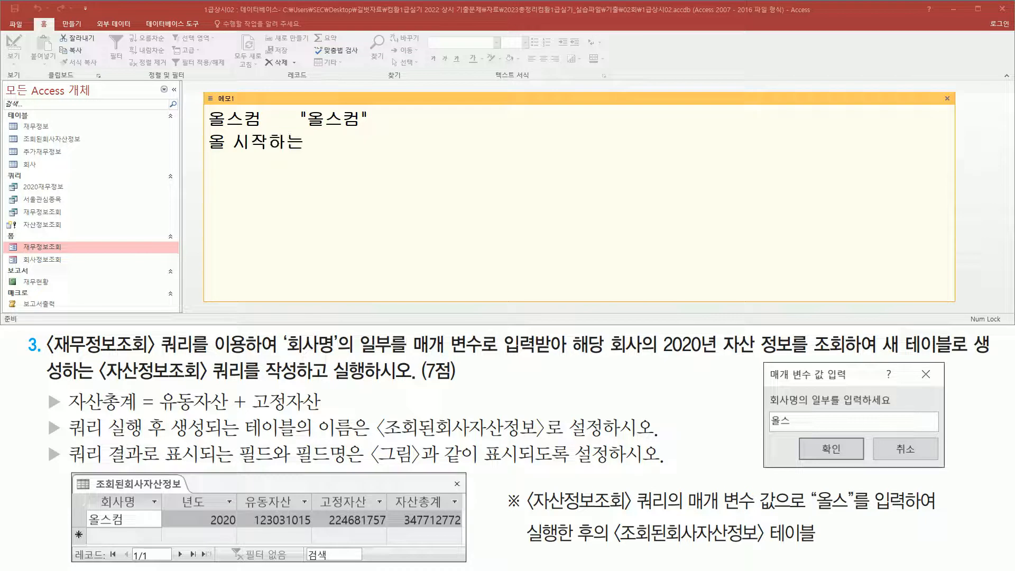
left_click(298, 117)
left_click(354, 143)
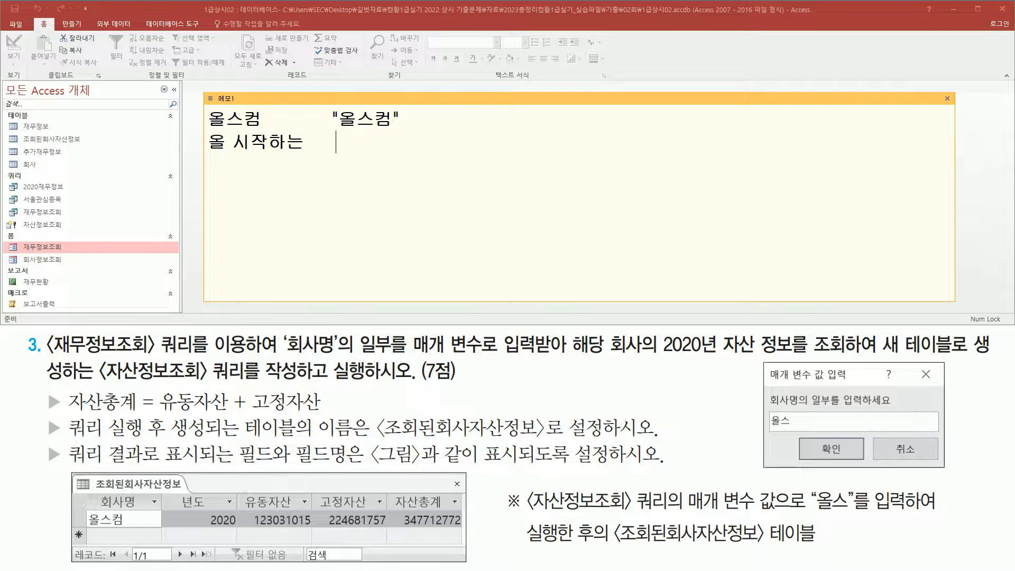
type("\"올*\"")
key("Left")
key("Left")
key("Left")
key("Left")
type("ㅣike")
key("Return")
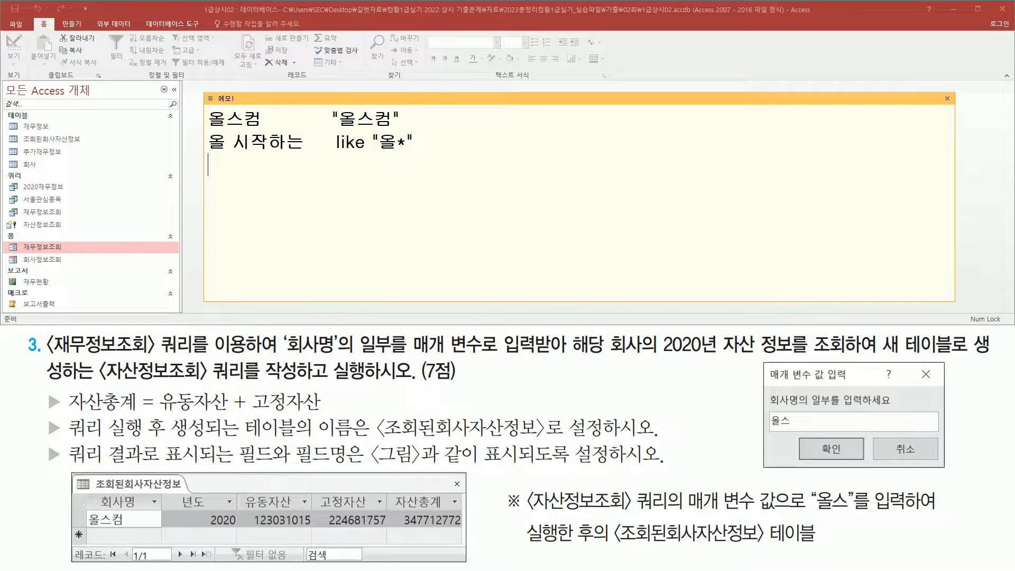
- Add a note line 올 포함하는 with the criterion like "*올*" and compare the three fixed-text examples
type("올")
type(" 포함한")
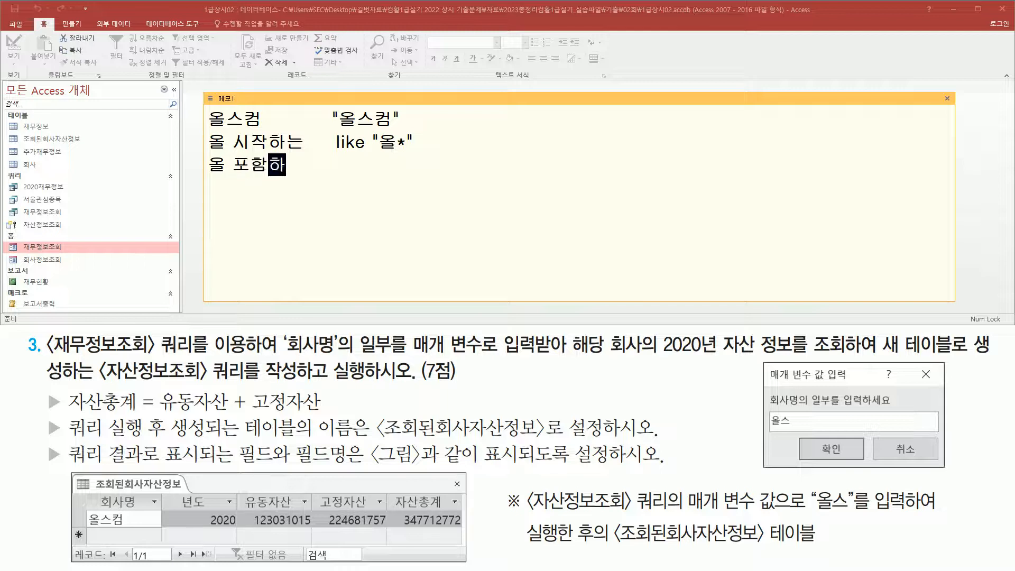
type("는    ")
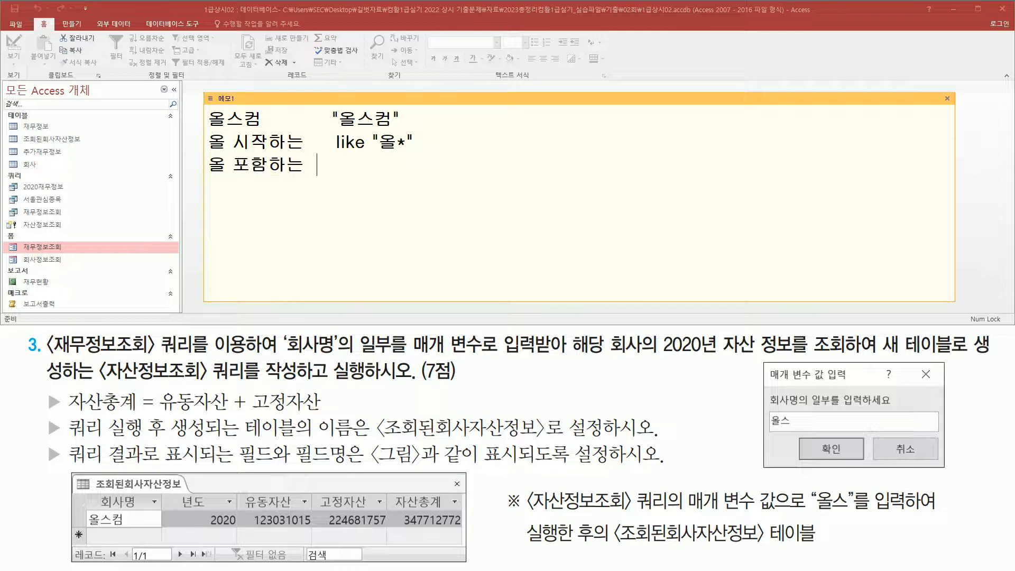
type(" like \"*올*\"")
key("Return")
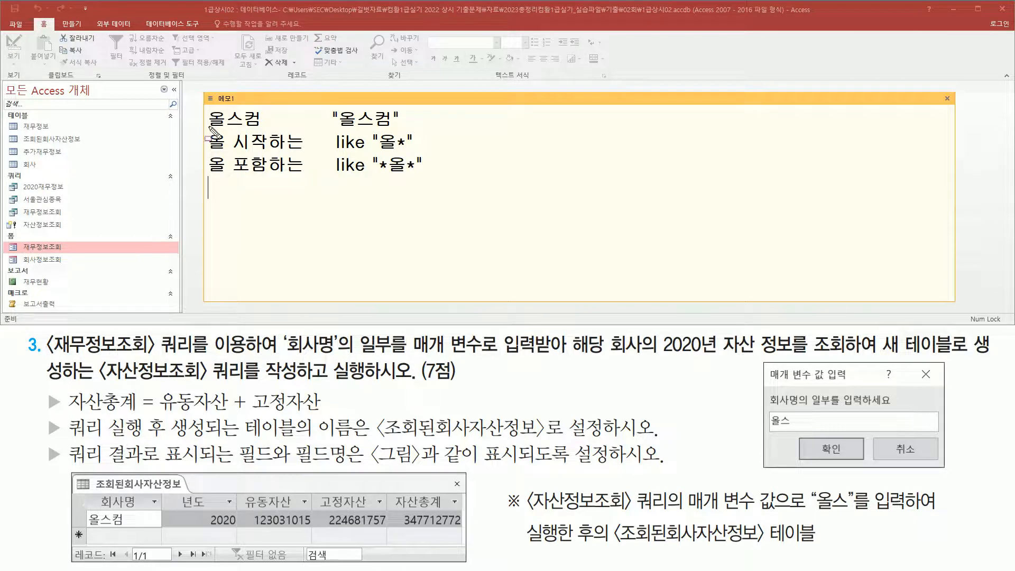
mouse_move(208, 127)
left_mouse_down()
mouse_move(263, 127)
mouse_move(210, 153)
mouse_move(212, 179)
mouse_move(229, 179)
left_mouse_up()
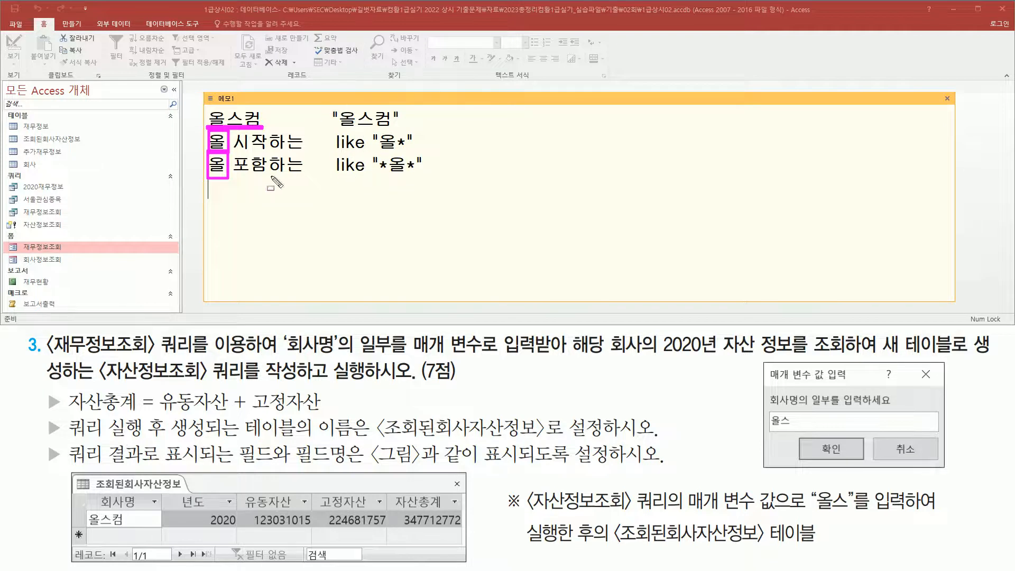
left_click_drag(411, 356, 535, 356)
key("Escape")
- Below a blank line in the note, add 매개변수 with the parameter criterion [회사명 입력]
left_click(221, 219)
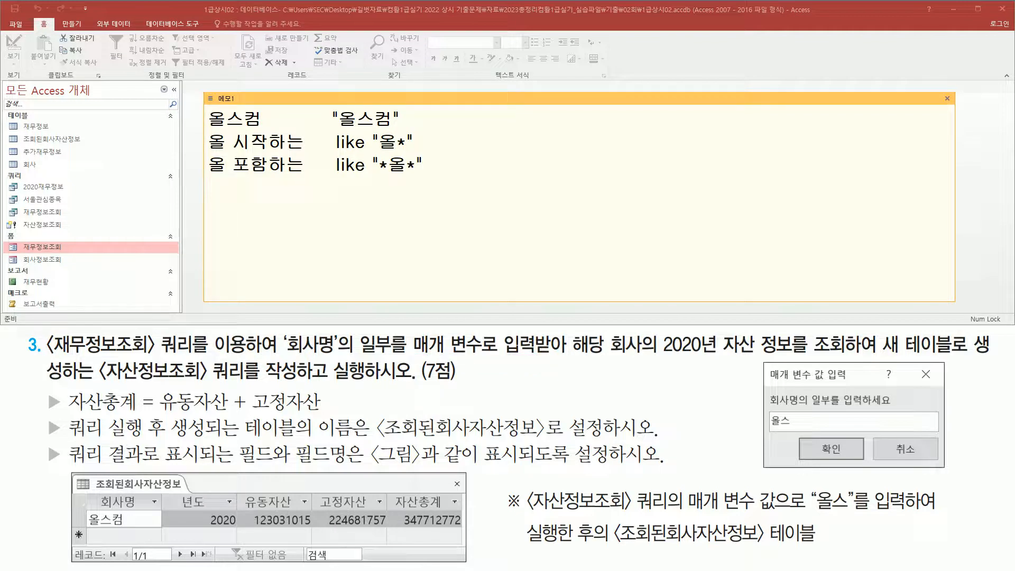
type("매개변수")
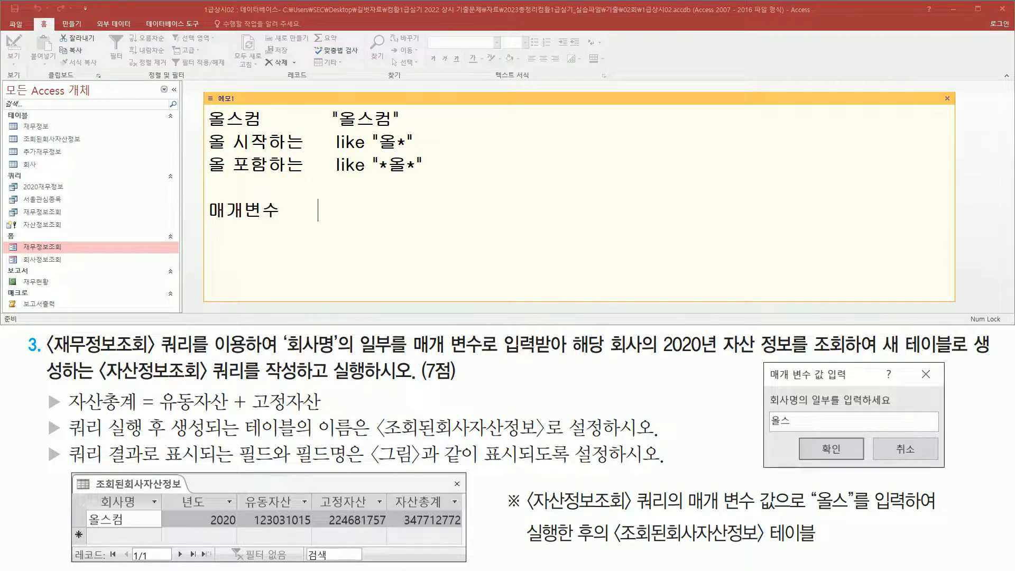
key("Tab")
type("[")
type("회사명")
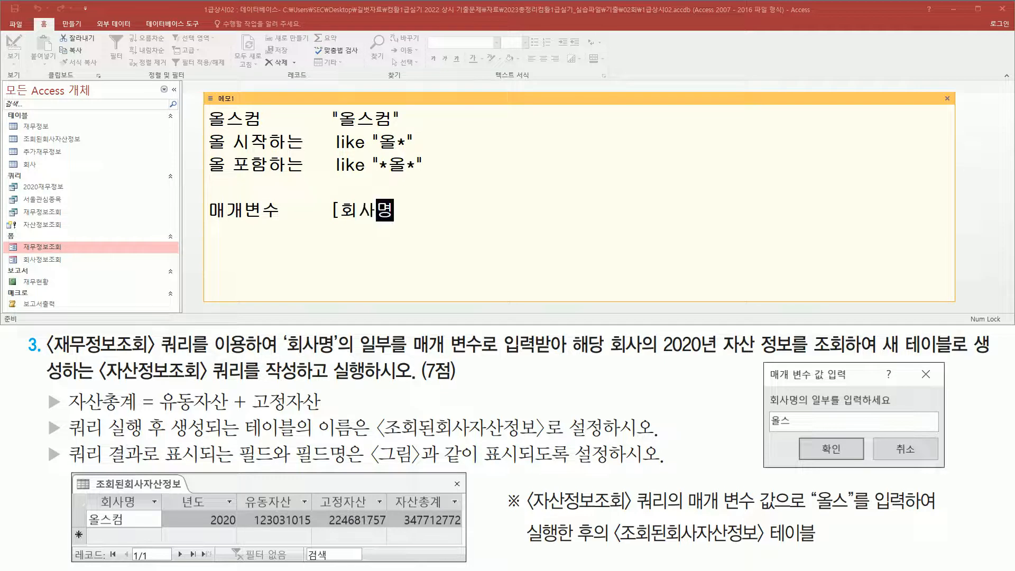
type(" 입력")
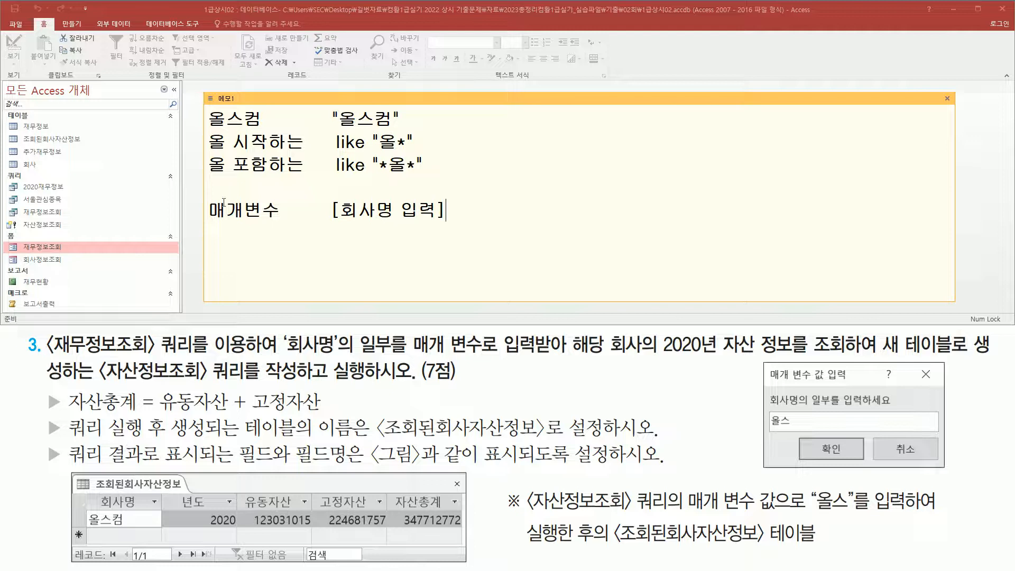
left_click_drag(333, 233, 460, 233)
key("Escape")
left_click(458, 209)
- Add the note line 매개변수 시작하는 with like [회사명 입력] & "*", reusing the parameter text from the line above
type("매개변수")
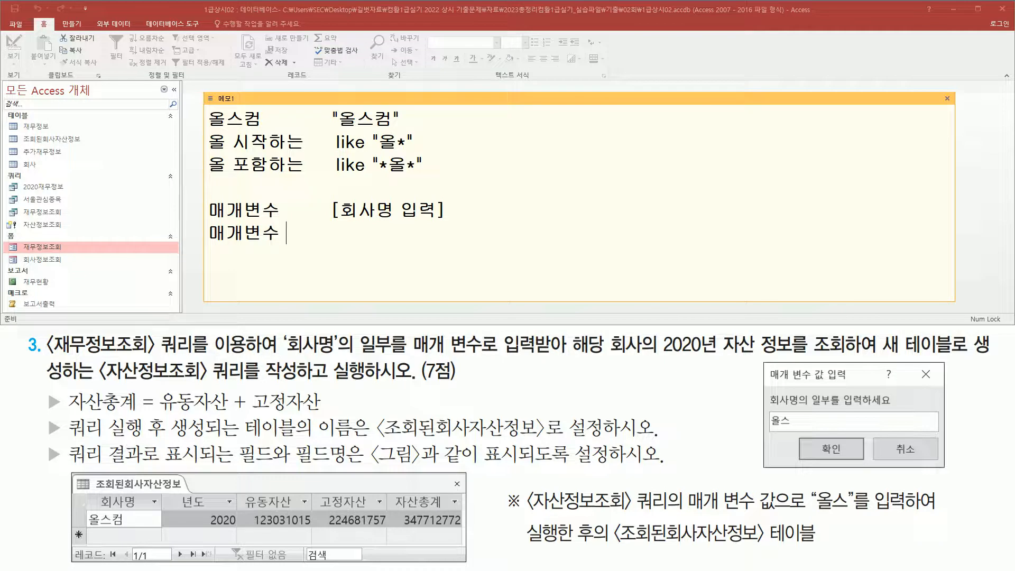
type(" 시작하는")
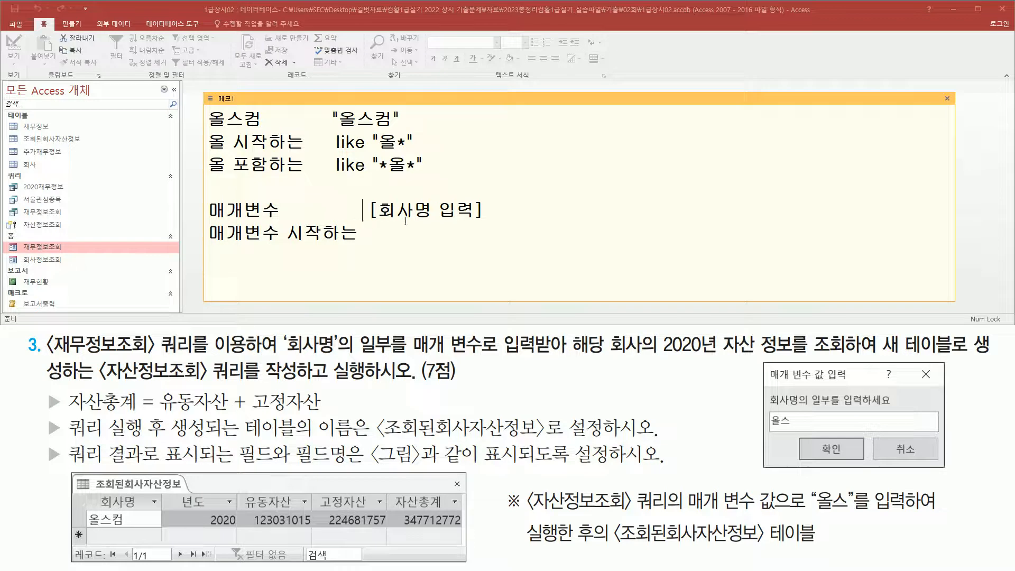
left_click_drag(392, 217, 505, 219)
key("ctrl+c")
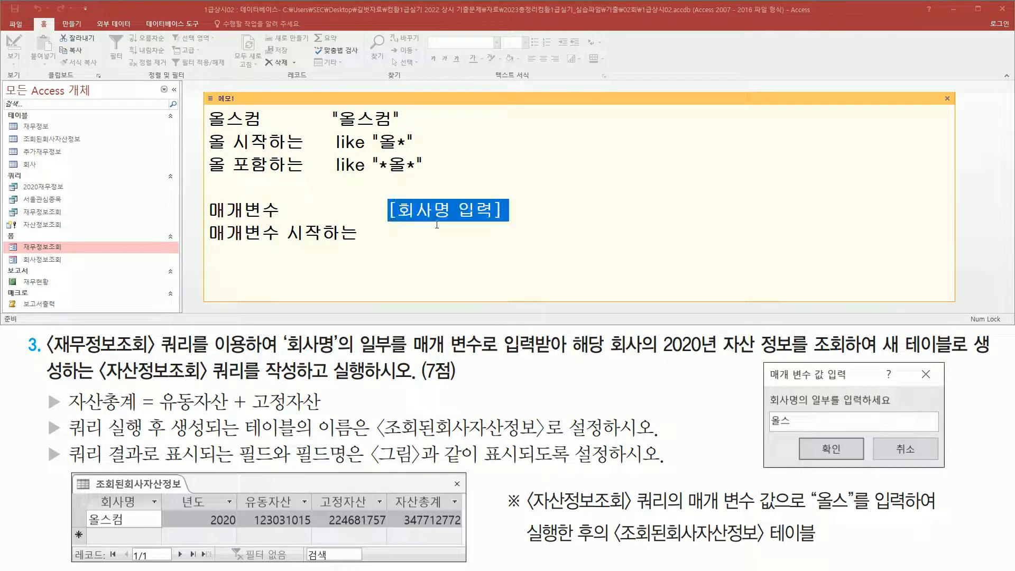
left_click(422, 234)
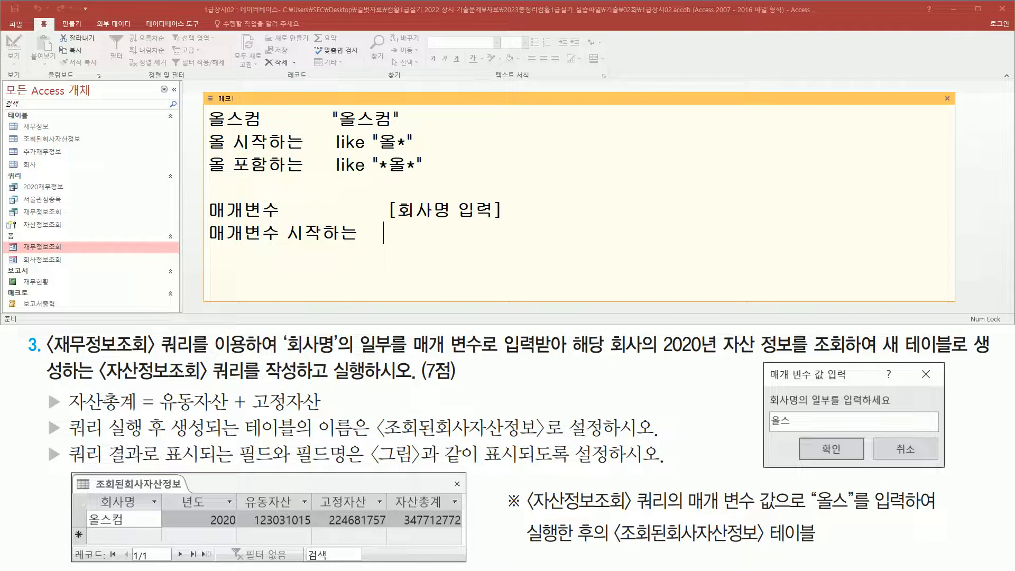
type("lk")
key("BackSpace")
key("BackSpace")
type("like")
key("ctrl+v")
key("Return")
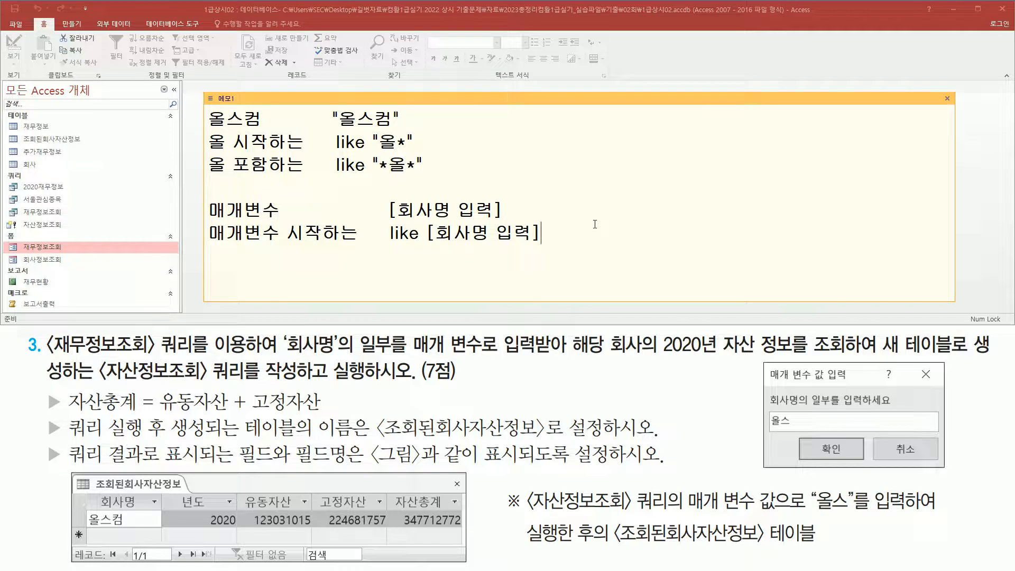
type("&")
type(" \"*\" ")
- Add the note line 매개변수 포함하는 with like "*" & [회사명 입력] & "*", adapted from a copy of the starts-with criterion
type("매개변수 ")
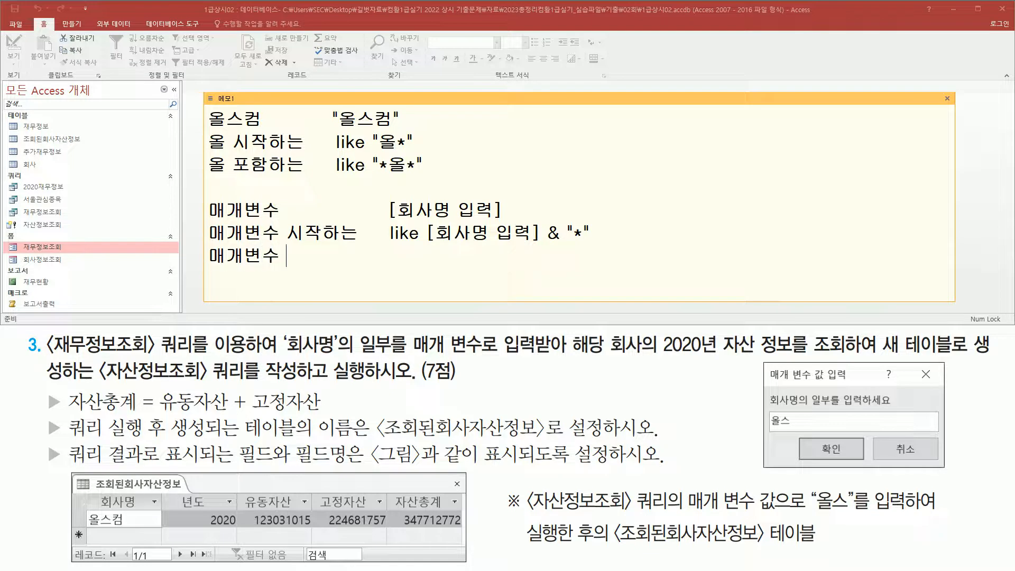
type("포함하는")
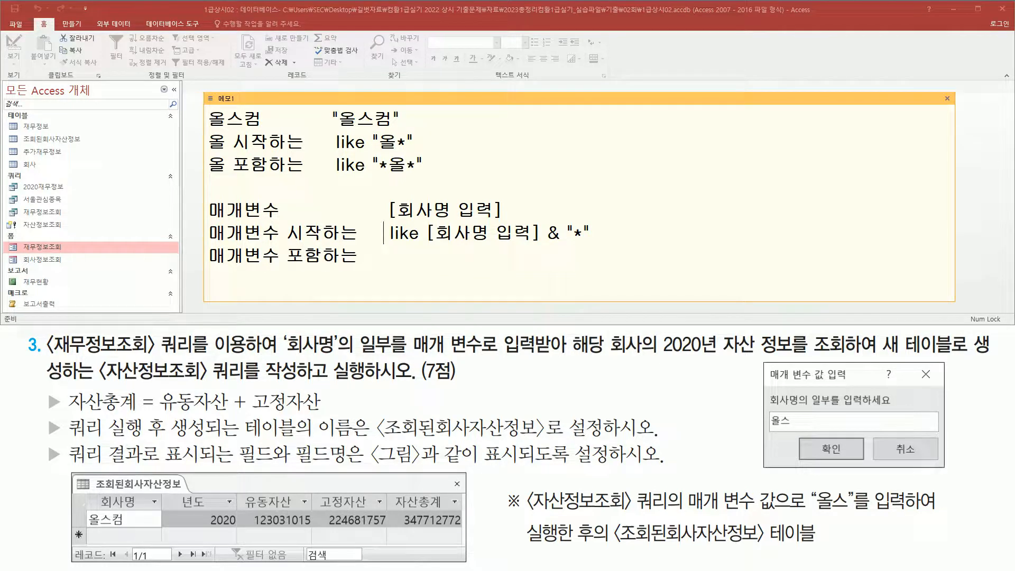
key("shift+End")
key("ctrl+c")
key("Down")
key("ctrl+v")
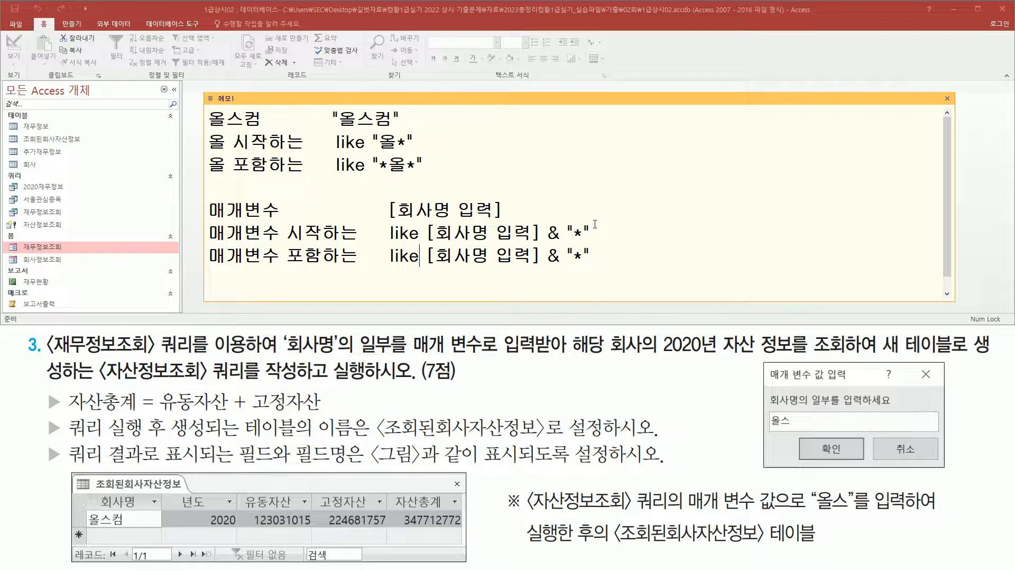
key("Right")
key("Right")
type("\"")
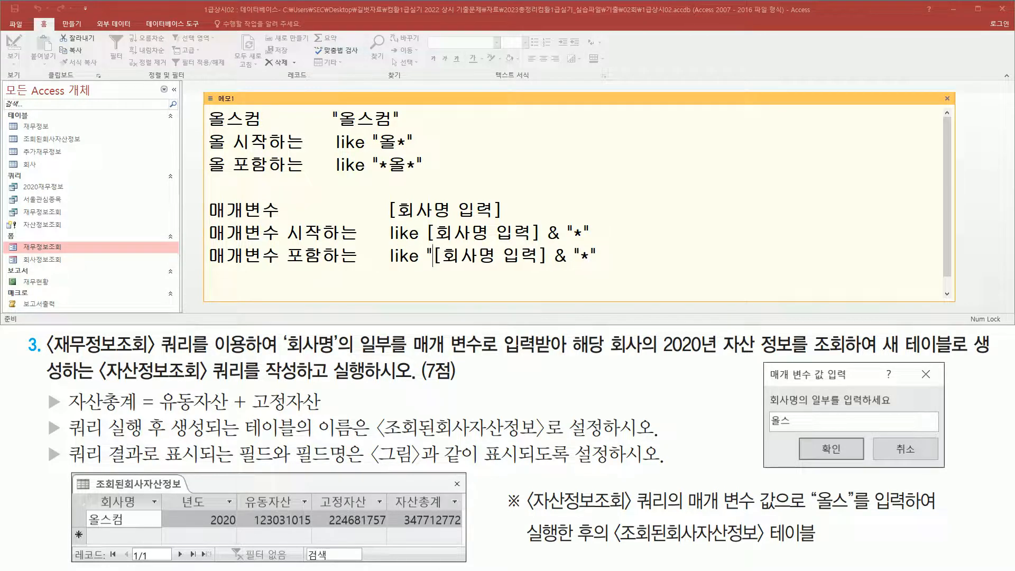
type("*\" &")
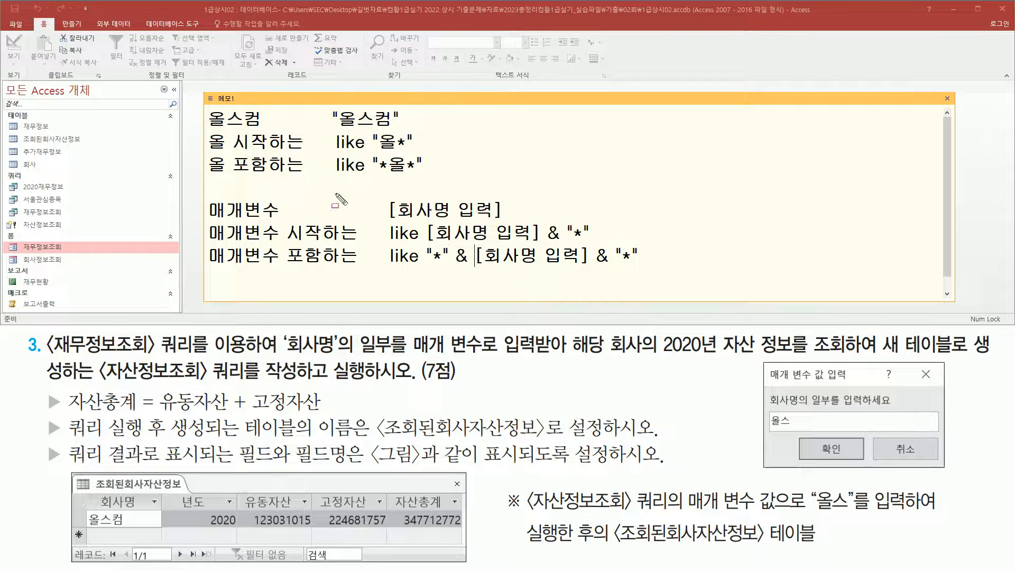
- Compare the plain, starts-with and contains parameter criteria in the note, focusing on where & "*" is attached to [회사명 입력]
left_click_drag(383, 217, 511, 217)
mouse_move(287, 240)
left_mouse_down()
mouse_move(288, 220)
mouse_move(288, 242)
left_mouse_up()
mouse_move(428, 242)
left_mouse_down()
mouse_move(538, 242)
mouse_move(598, 220)
mouse_move(600, 246)
left_mouse_up()
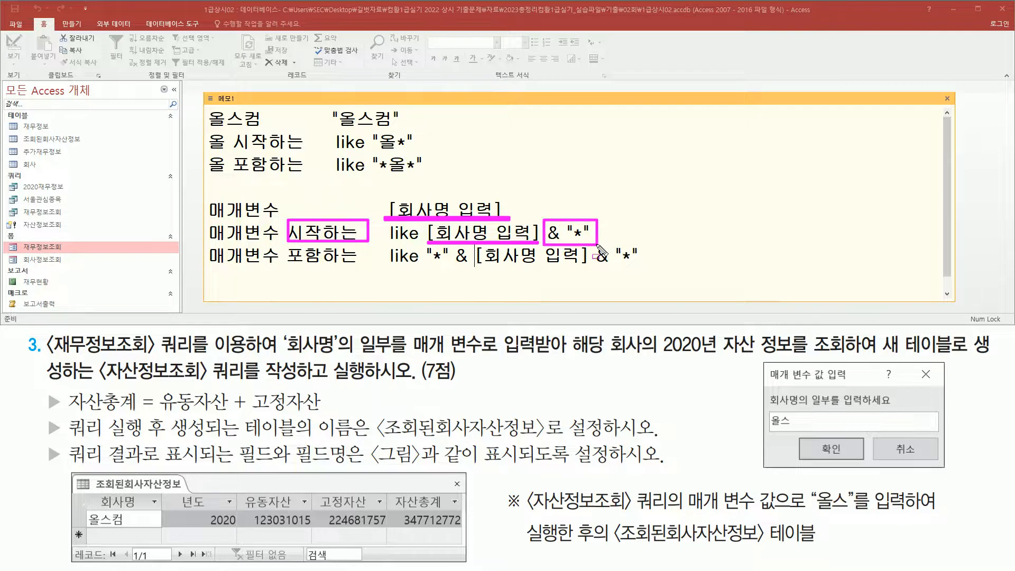
mouse_move(292, 254)
left_mouse_down()
mouse_move(304, 267)
mouse_move(372, 271)
left_mouse_up()
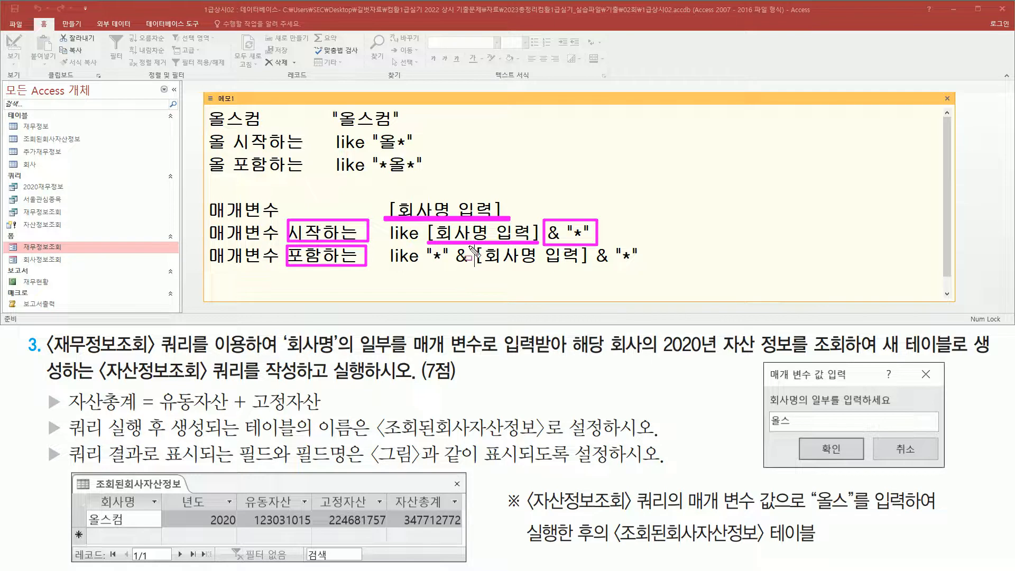
mouse_move(477, 268)
left_mouse_down()
mouse_move(590, 267)
mouse_move(591, 249)
left_mouse_up()
mouse_move(454, 244)
left_mouse_down()
mouse_move(450, 268)
mouse_move(468, 267)
left_mouse_up()
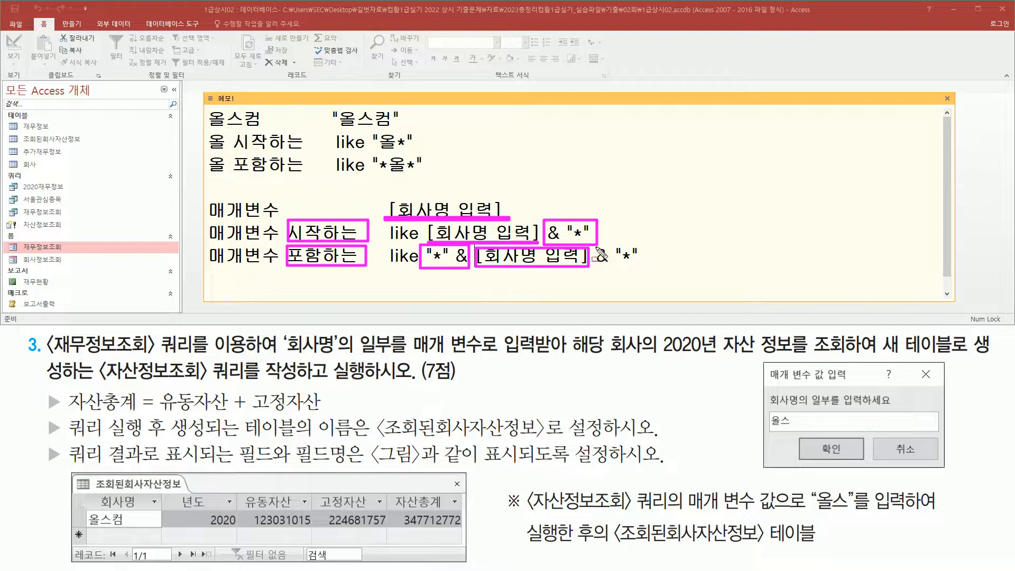
mouse_move(596, 245)
left_mouse_down()
mouse_move(639, 272)
mouse_move(646, 245)
left_mouse_up()
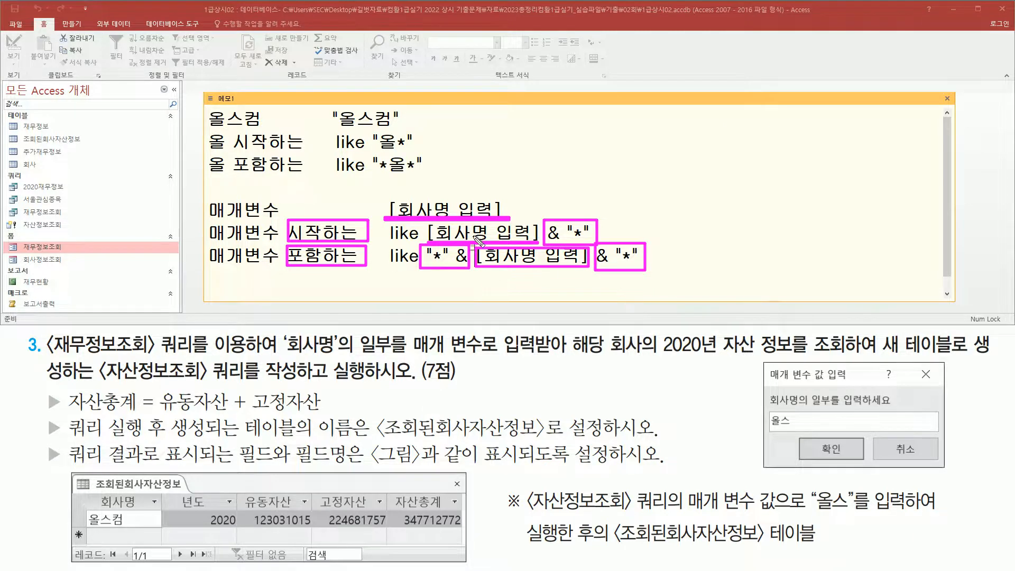
key("Escape")
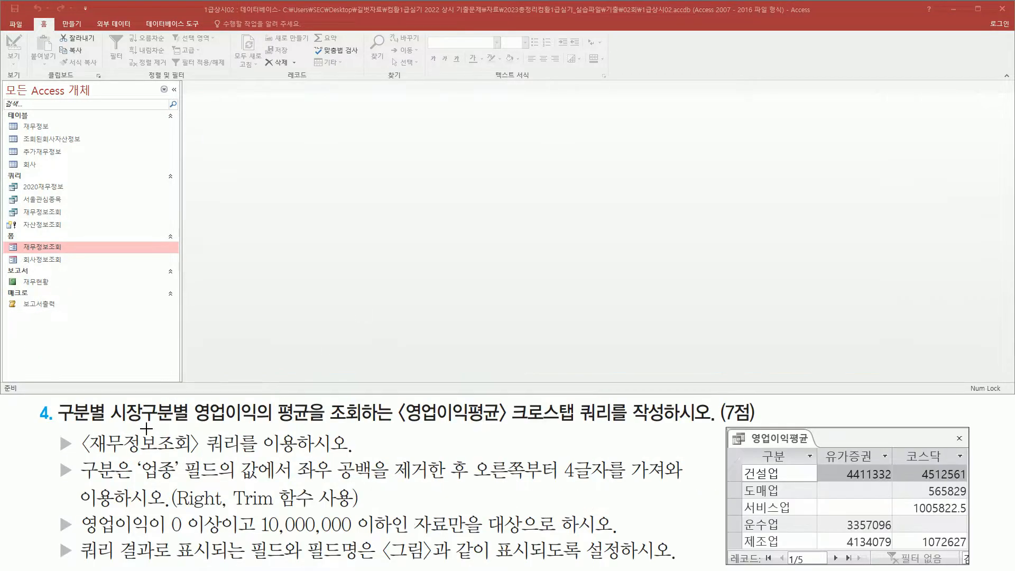
- Examine task 4's 영업이익평균 crosstab requirements, matching 구분, 시장구분 and the 영업이익 average to the sample's row headings, column headings and values
mouse_move(57, 425)
left_mouse_down()
mouse_move(317, 424)
mouse_move(312, 401)
left_mouse_up()
mouse_move(393, 424)
left_mouse_down()
mouse_move(616, 418)
mouse_move(513, 425)
left_mouse_up()
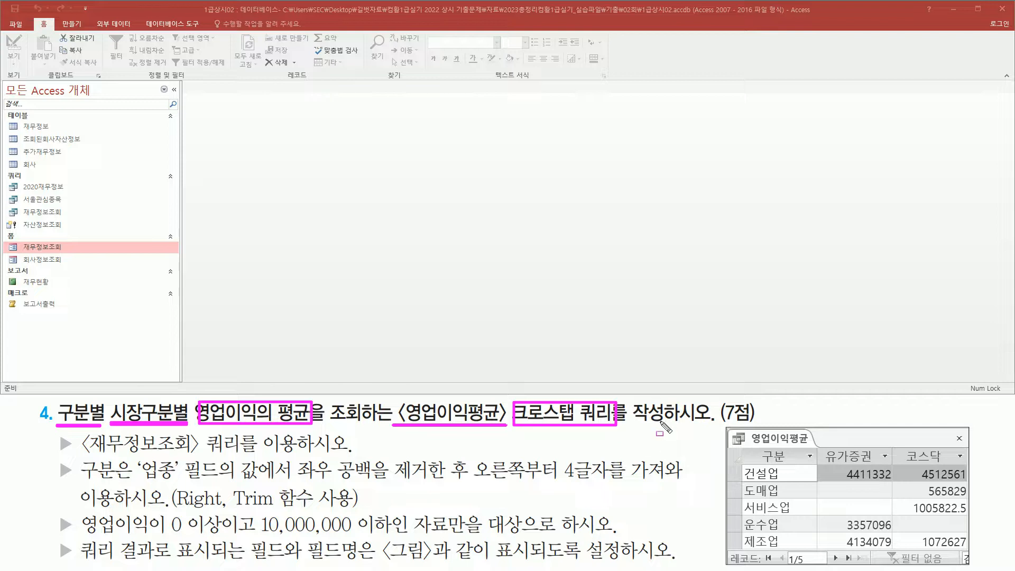
left_click_drag(86, 453, 293, 454)
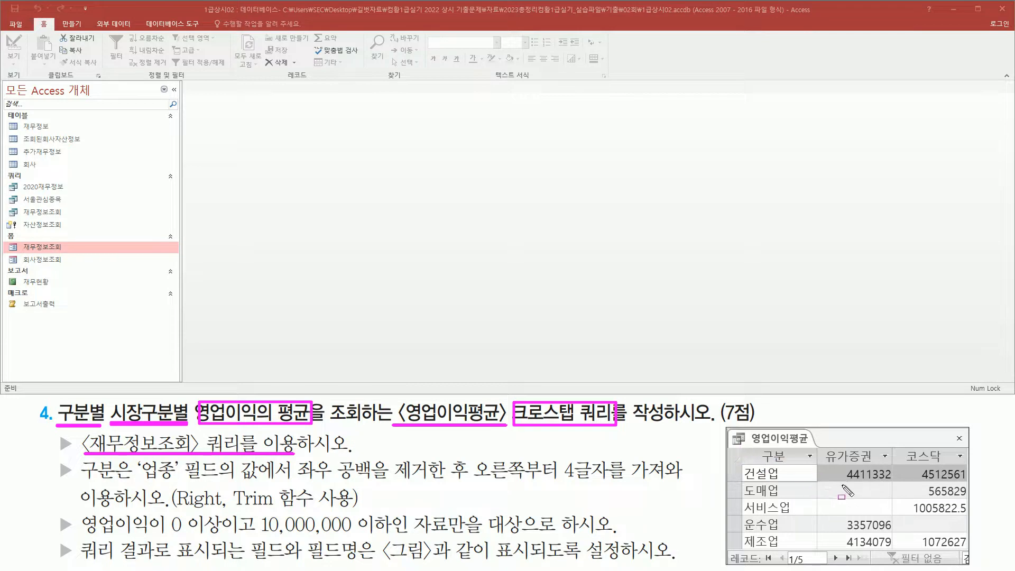
mouse_move(829, 468)
left_mouse_down()
mouse_move(843, 495)
mouse_move(966, 553)
left_mouse_up()
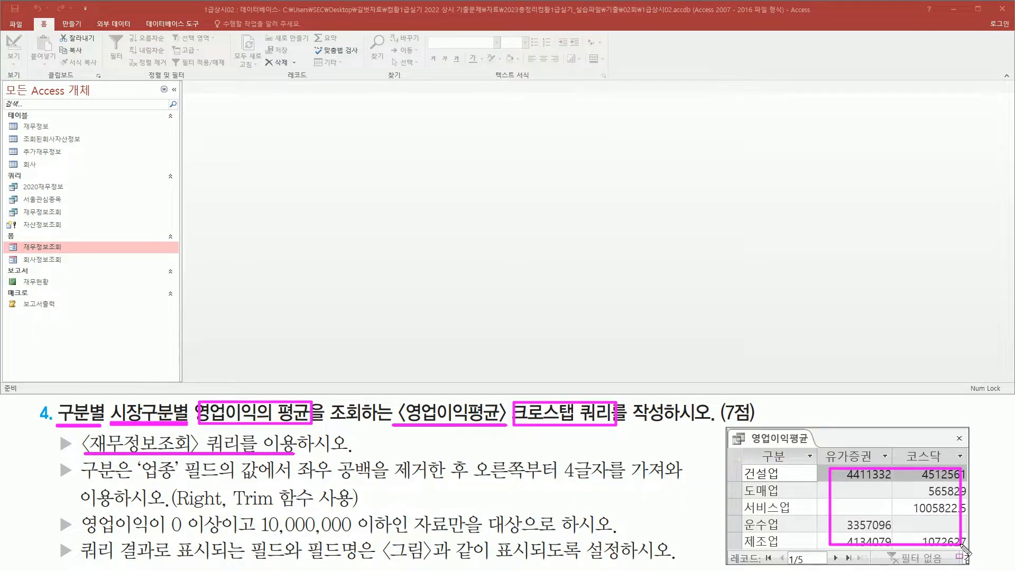
left_click_drag(829, 445, 957, 470)
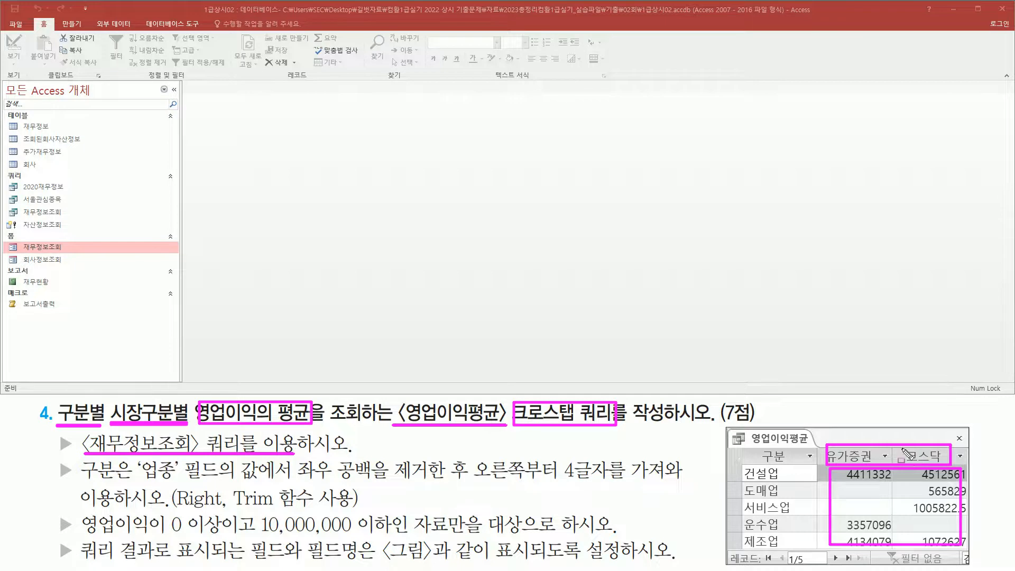
mouse_move(108, 398)
left_mouse_down()
mouse_move(123, 418)
mouse_move(174, 431)
left_mouse_up()
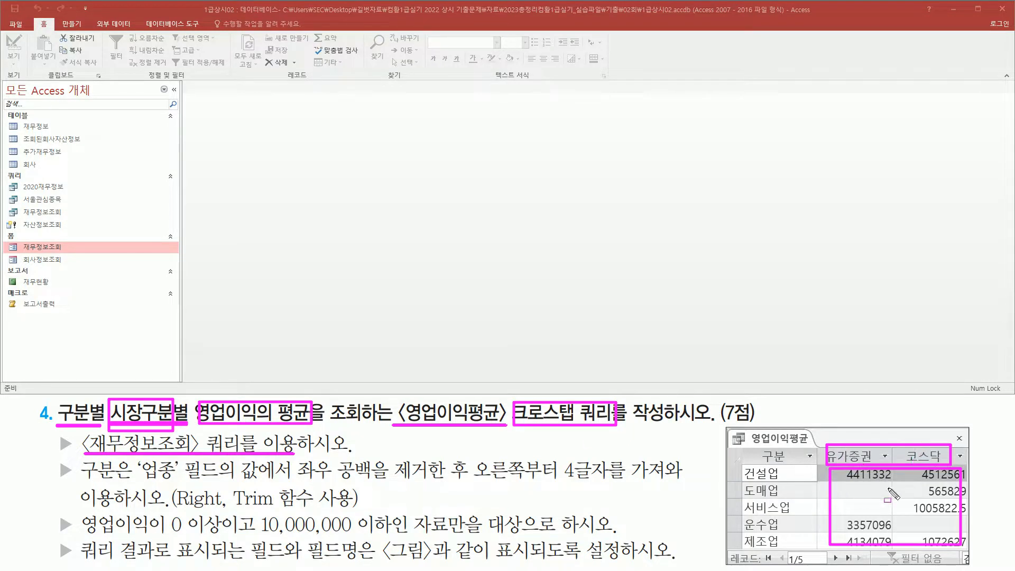
mouse_move(740, 465)
left_mouse_down()
mouse_move(751, 503)
mouse_move(795, 550)
left_mouse_up()
mouse_move(755, 445)
left_mouse_down()
mouse_move(755, 464)
mouse_move(790, 446)
mouse_move(791, 466)
left_mouse_up()
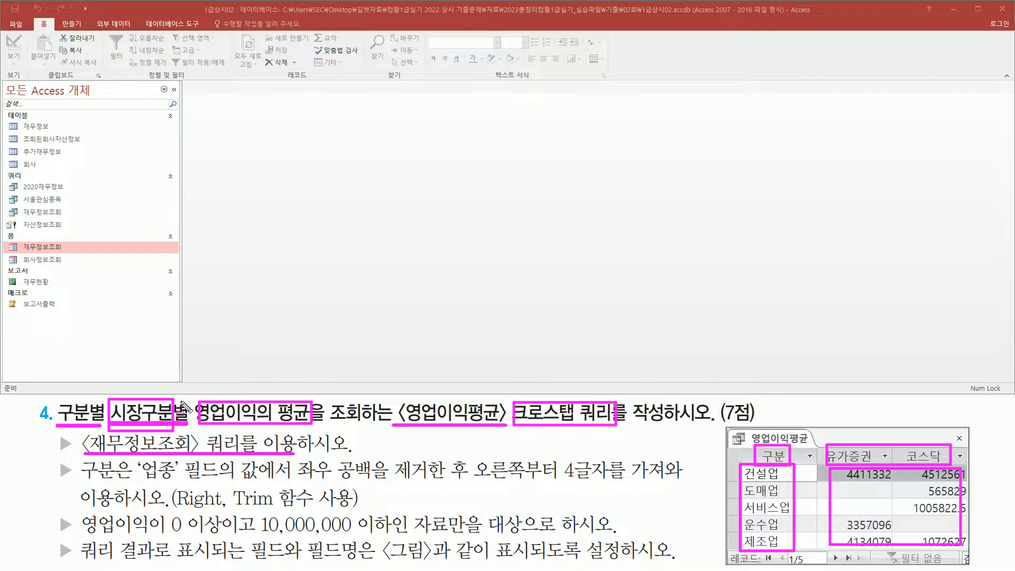
mouse_move(52, 401)
left_mouse_down()
mouse_move(69, 423)
mouse_move(100, 424)
left_mouse_up()
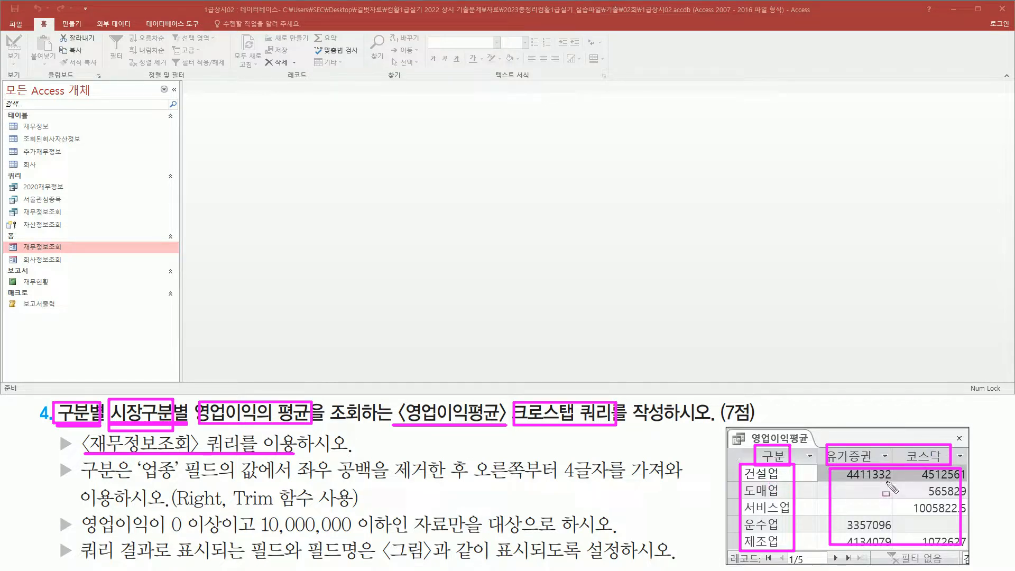
left_click_drag(853, 475, 944, 539)
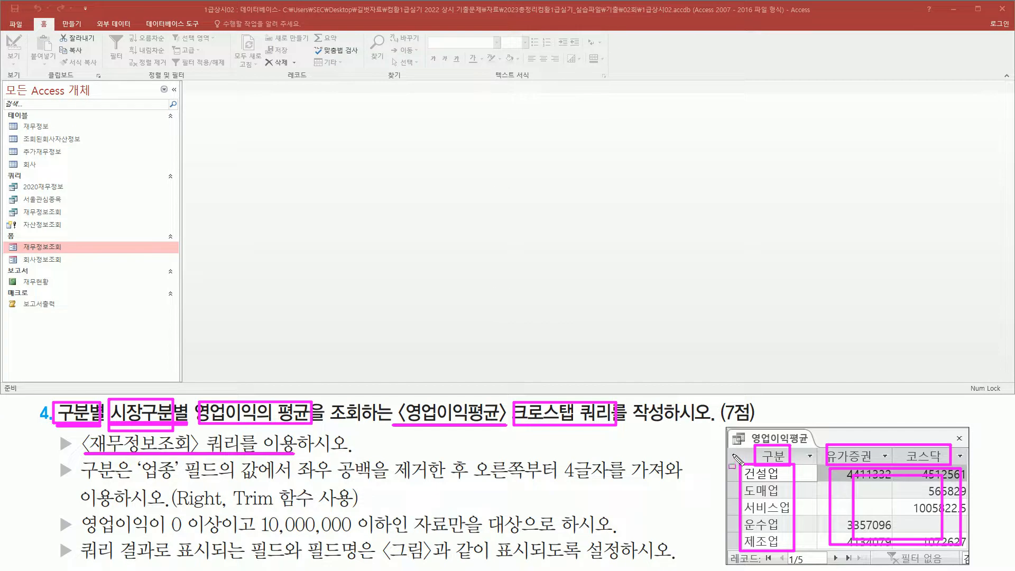
key("Escape")
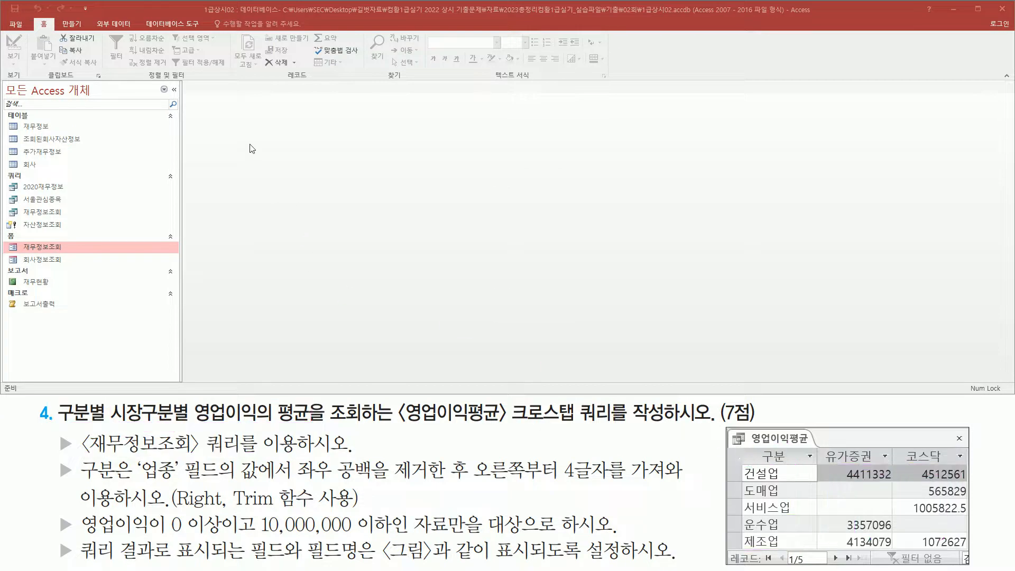
- Create a new query in design view with the 재무정보조회 query as its source
left_click(250, 145)
left_click(80, 25)
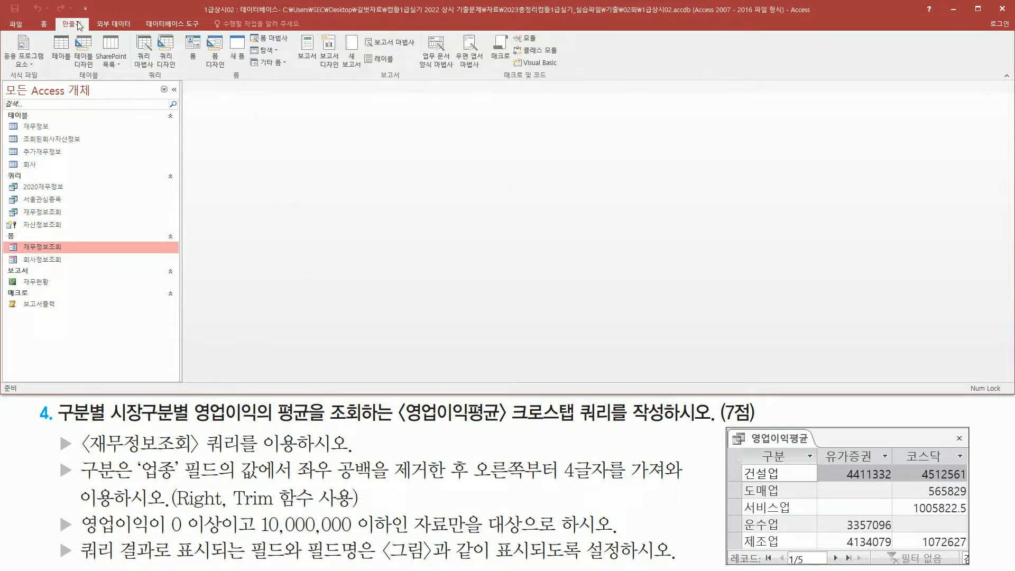
left_click(167, 53)
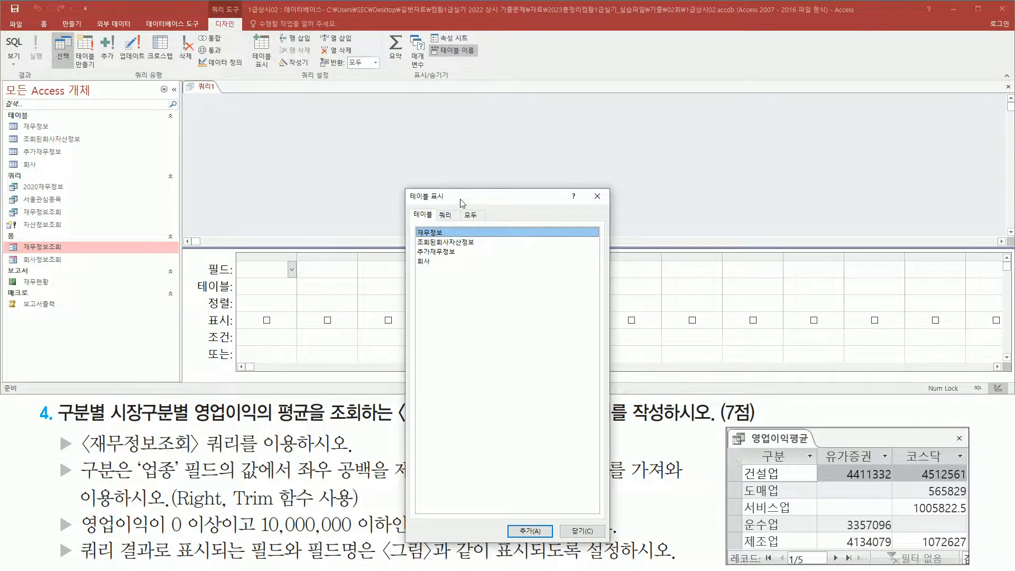
left_click_drag(463, 204, 494, 123)
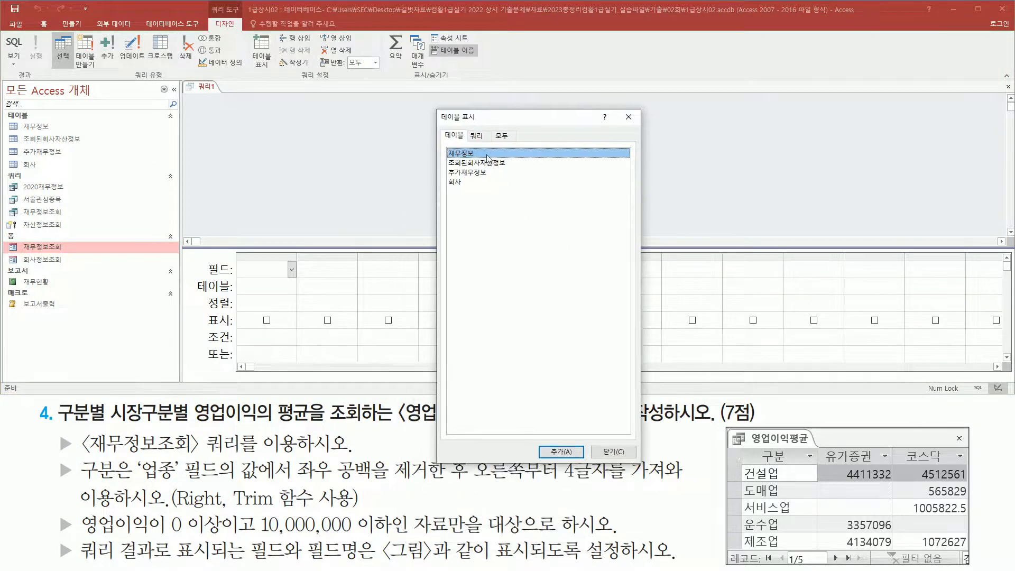
mouse_move(77, 428)
left_mouse_down()
mouse_move(81, 452)
mouse_move(243, 465)
mouse_move(302, 456)
left_mouse_up()
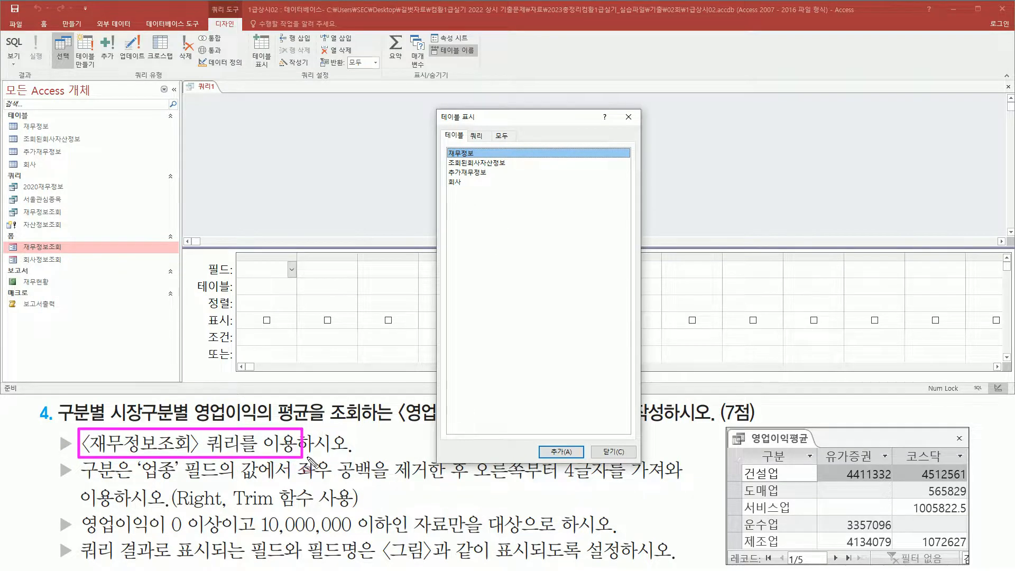
left_click_drag(467, 126, 479, 141)
left_click(479, 137)
left_click(473, 172)
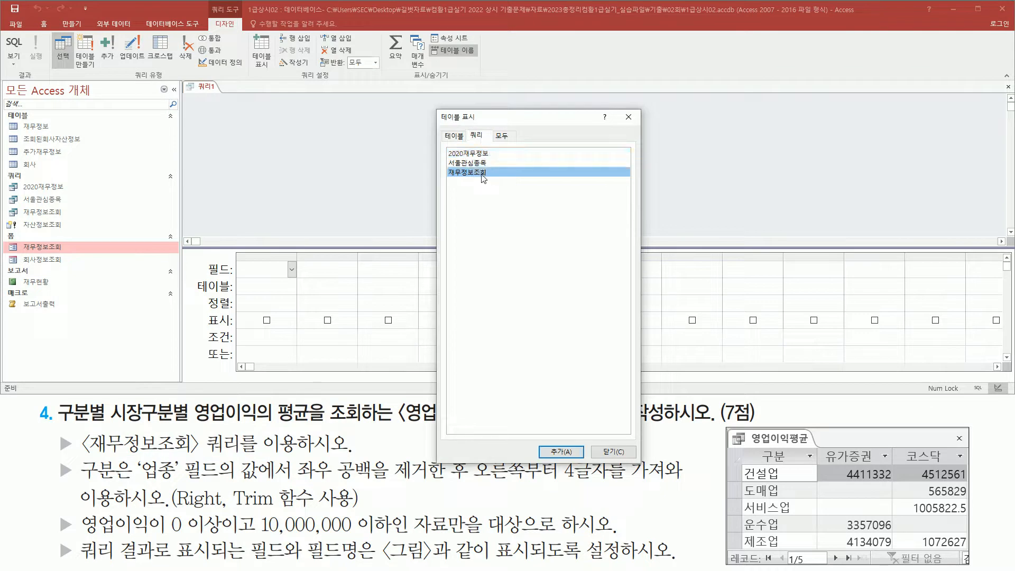
double_click(482, 176)
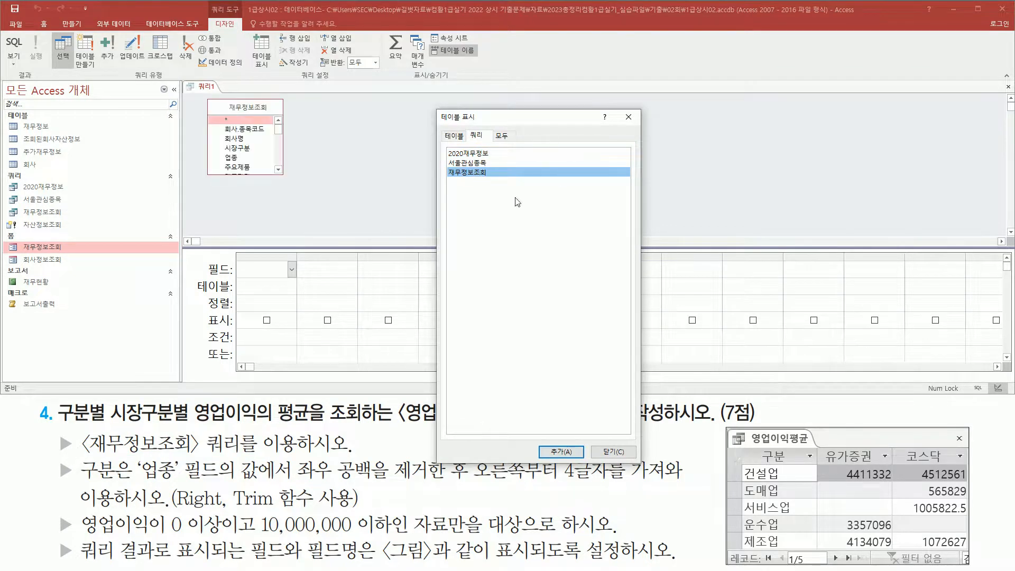
left_click(628, 117)
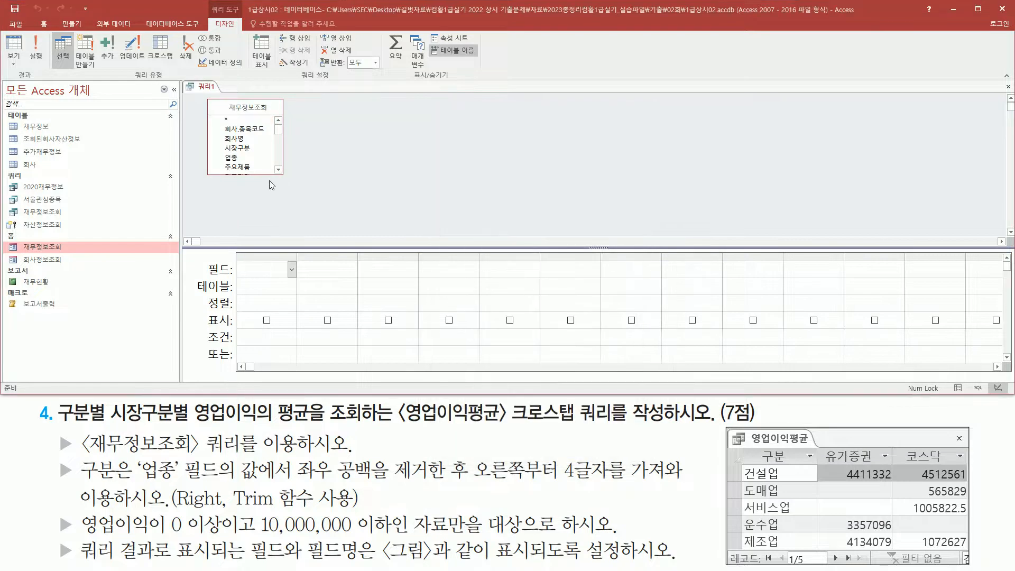
- Change the new query's type to crosstab (크로스탭), as the sample result requires
left_click_drag(749, 449, 971, 549)
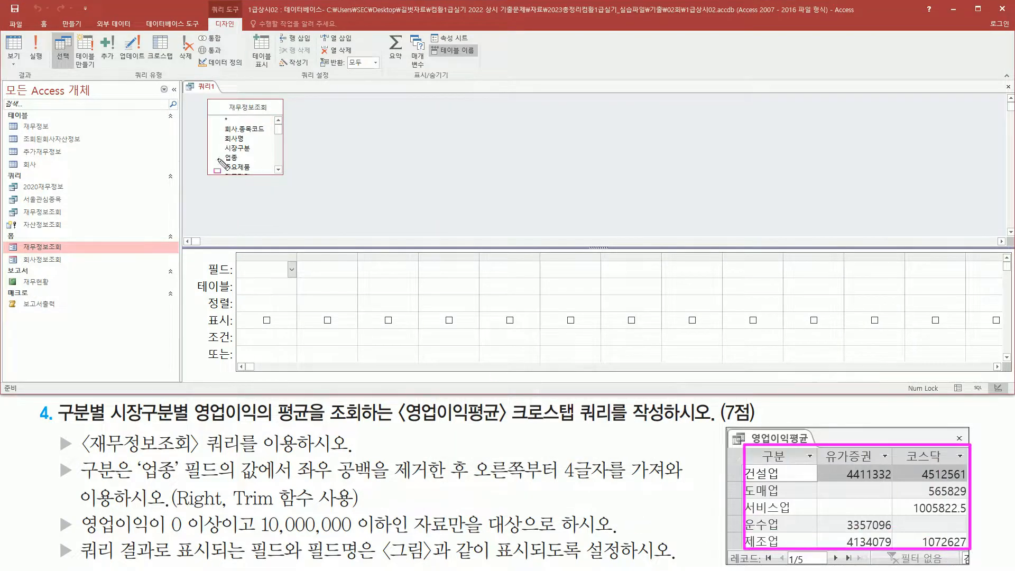
left_click_drag(131, 66, 168, 85)
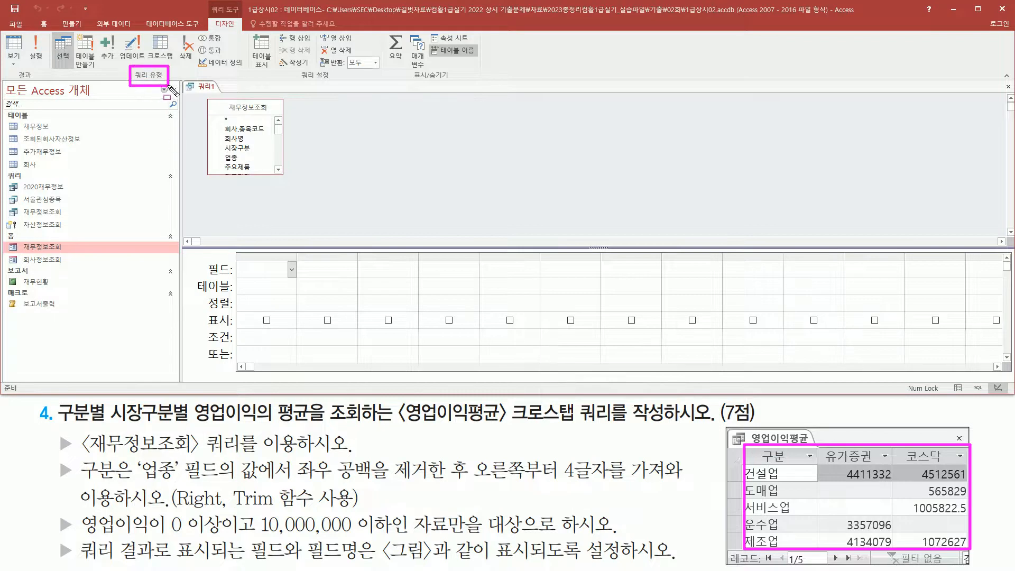
left_click_drag(148, 27, 176, 63)
key("Escape")
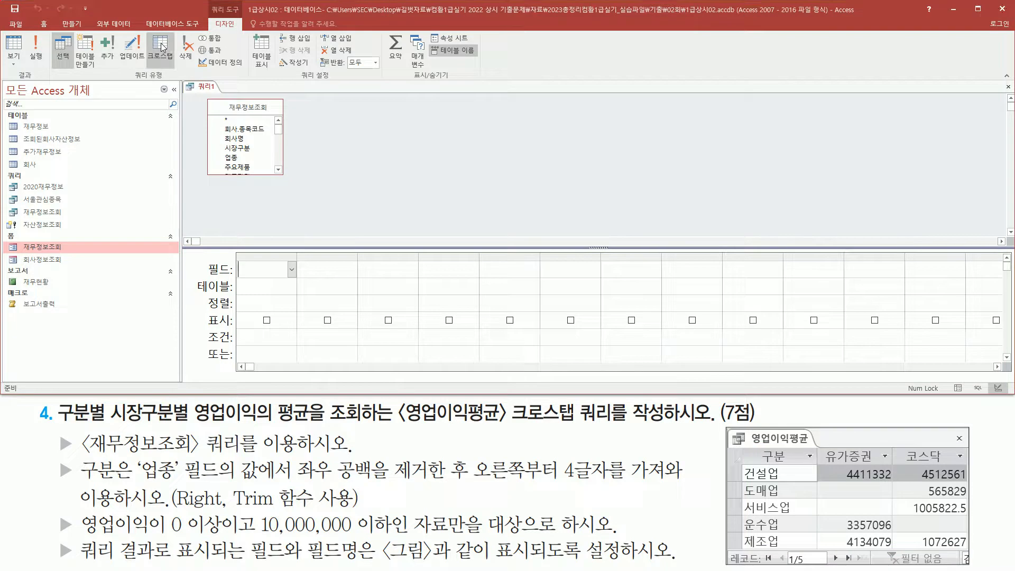
left_click(162, 48)
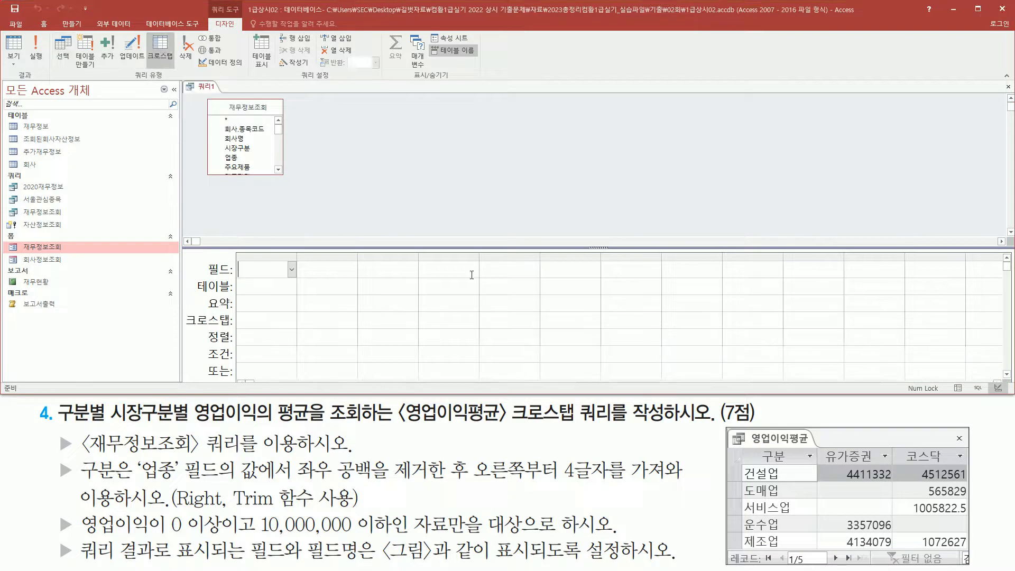
- Check the rule for deriving 구분 from 업종, and add the 업종 field as the first column of the query grid
mouse_move(744, 447)
left_mouse_down()
mouse_move(773, 540)
mouse_move(963, 554)
left_mouse_up()
mouse_move(763, 448)
left_mouse_down()
mouse_move(786, 465)
mouse_move(802, 553)
mouse_move(793, 559)
mouse_move(790, 546)
left_mouse_up()
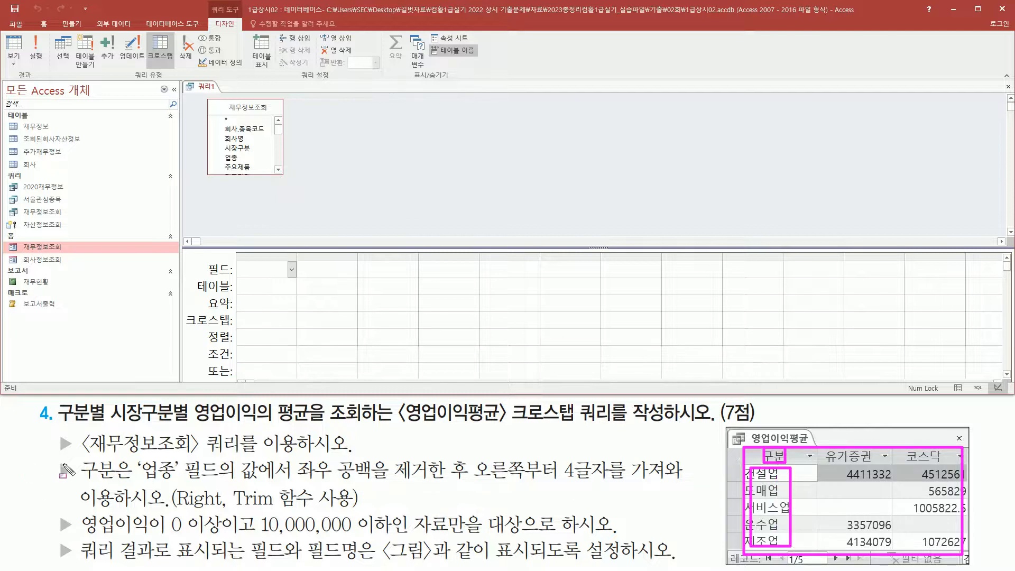
mouse_move(56, 465)
left_mouse_down()
mouse_move(76, 484)
mouse_move(218, 485)
left_mouse_up()
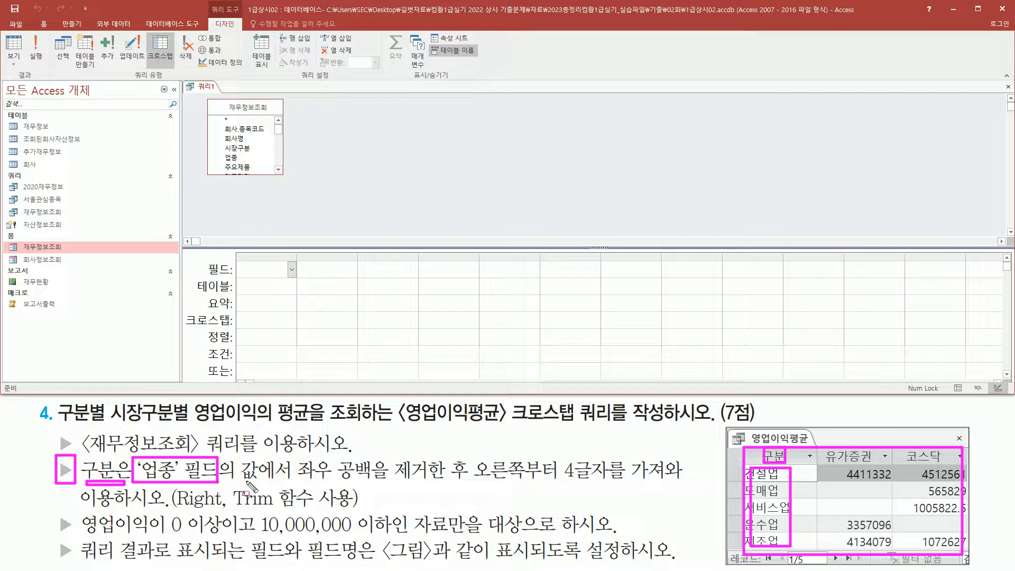
left_click_drag(296, 482, 682, 482)
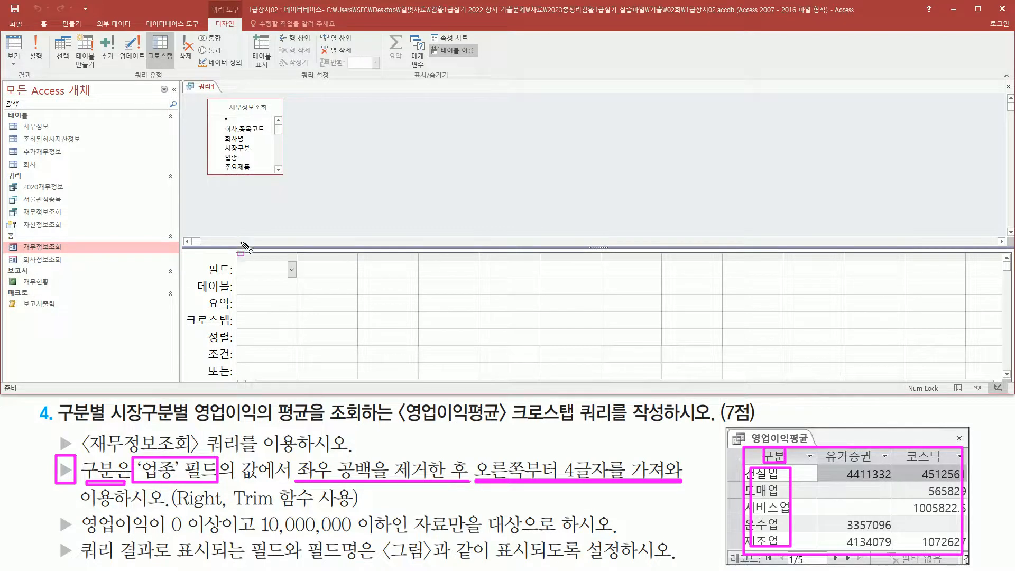
key("Escape")
left_click(240, 158)
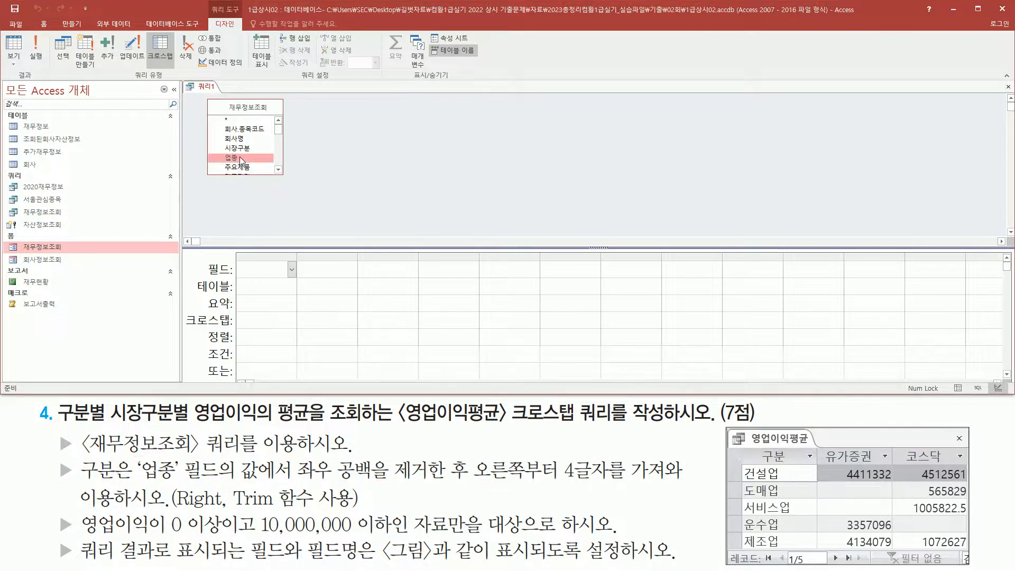
double_click(239, 157)
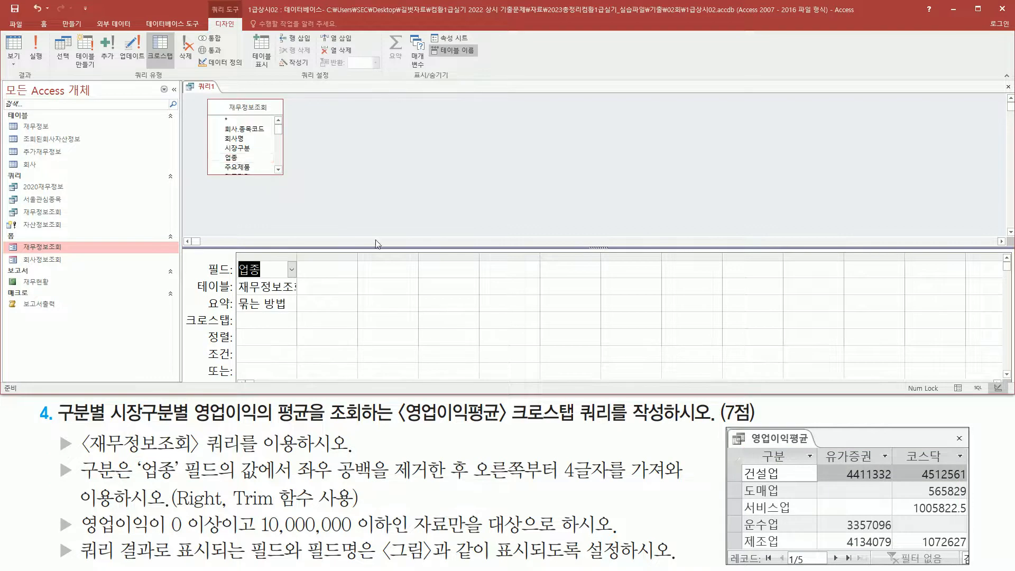
- Add the 시장구분 field as the second column of the query grid, for the sample's 유가증권 and 코스닥 headings
left_click_drag(821, 442, 966, 470)
left_click_drag(112, 425, 183, 425)
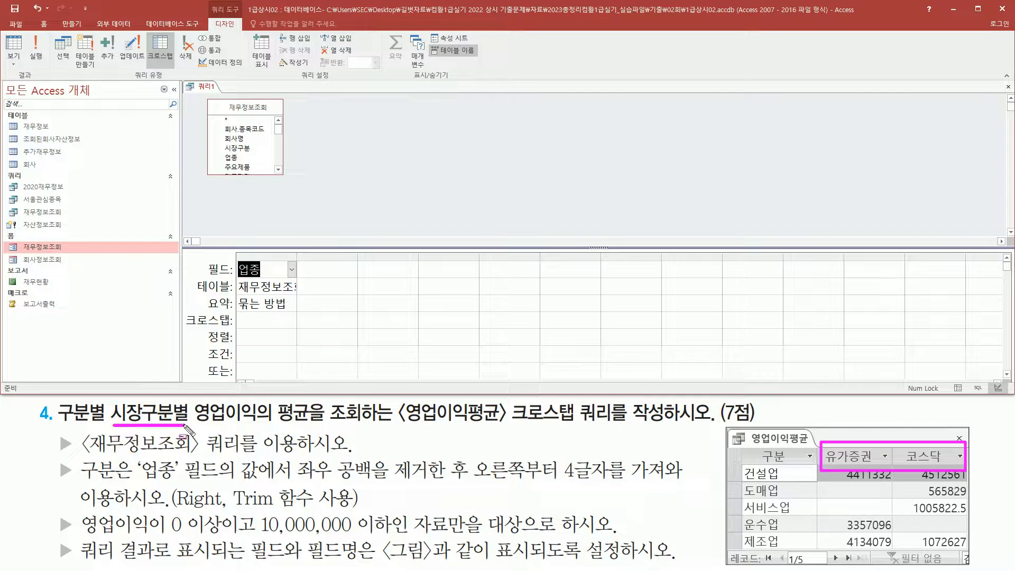
key("Escape")
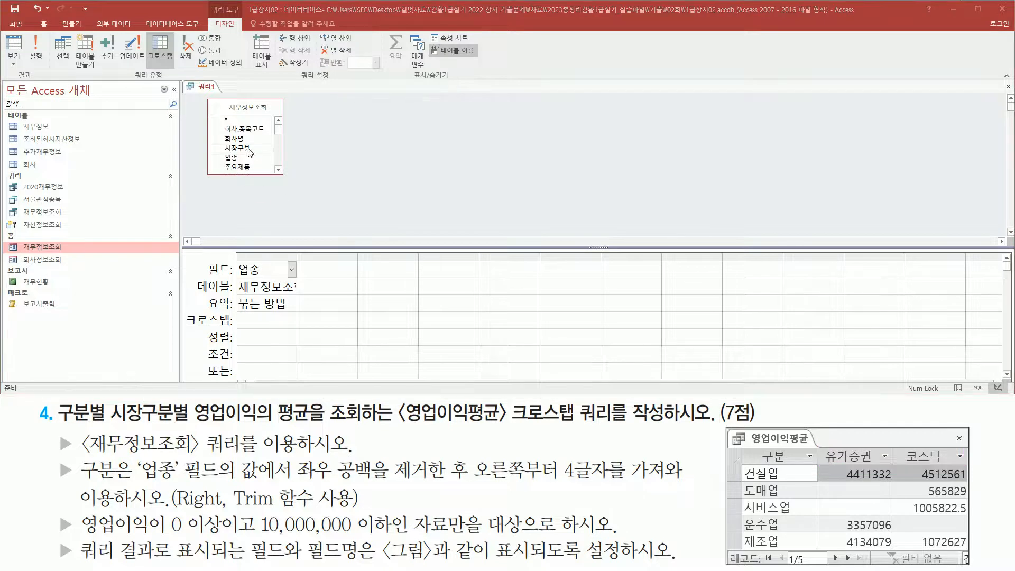
left_click(249, 150)
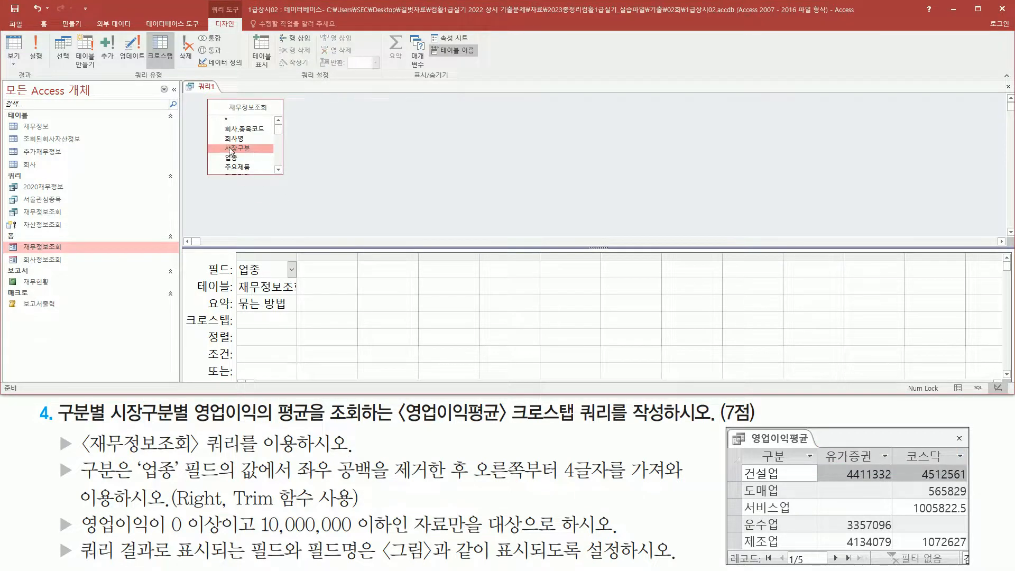
double_click(230, 151)
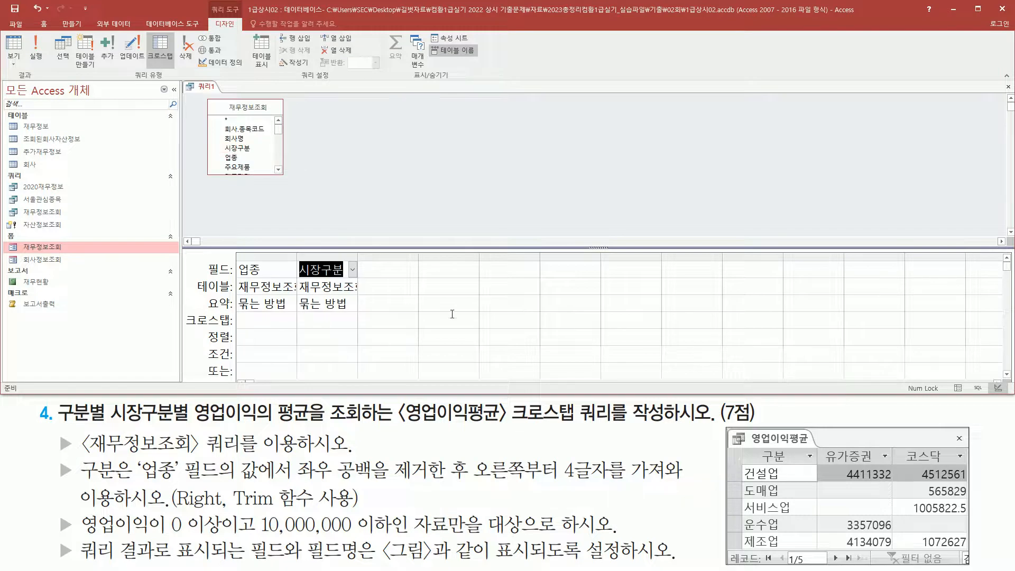
- Add the 영업이익 field as the third column of the query grid, for the sample's average values
mouse_move(820, 462)
left_mouse_down()
mouse_move(833, 486)
mouse_move(964, 551)
left_mouse_up()
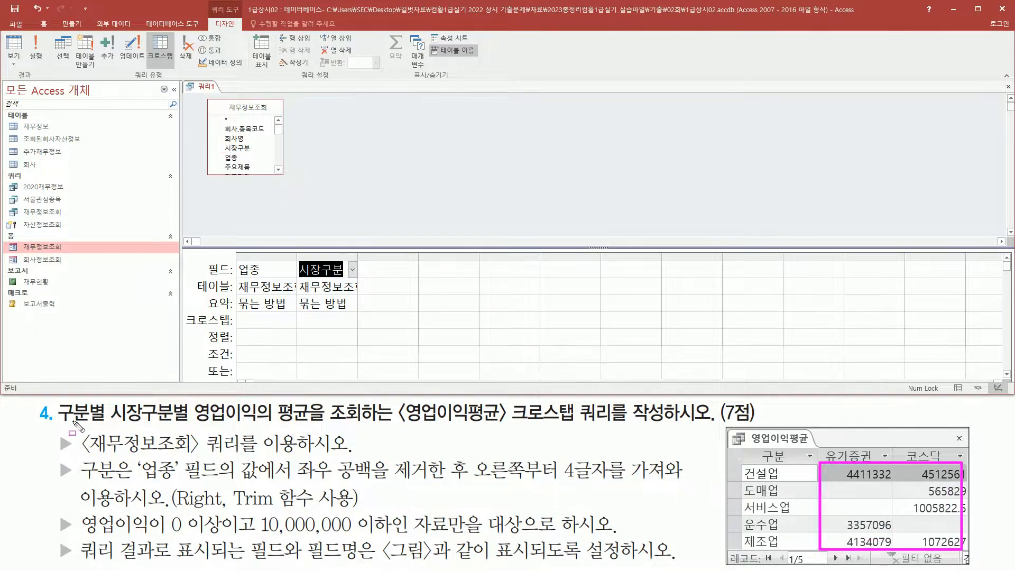
left_click_drag(62, 423, 318, 427)
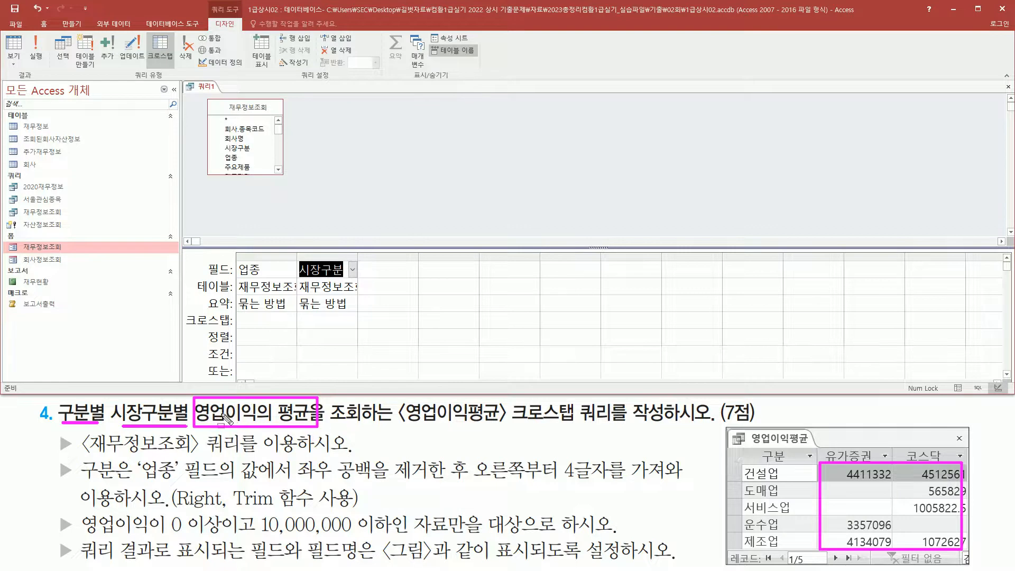
key("Escape")
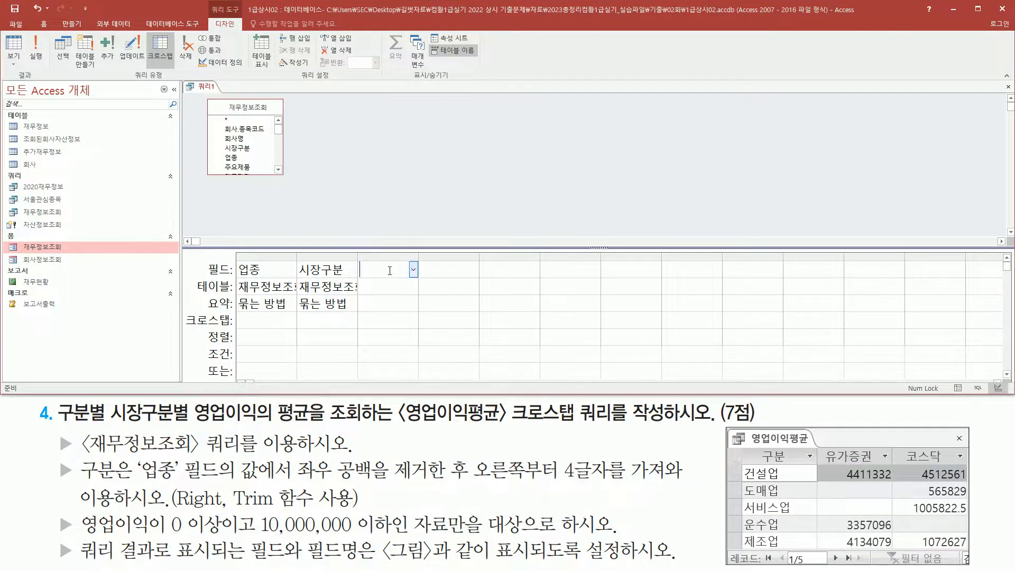
left_click(279, 171)
left_click(279, 171)
left_click(279, 170)
left_click(279, 171)
left_click(279, 171)
left_click(279, 171)
left_click(279, 170)
left_click(279, 170)
left_click(279, 170)
left_click(278, 170)
left_click(279, 170)
left_click(279, 170)
left_click(279, 170)
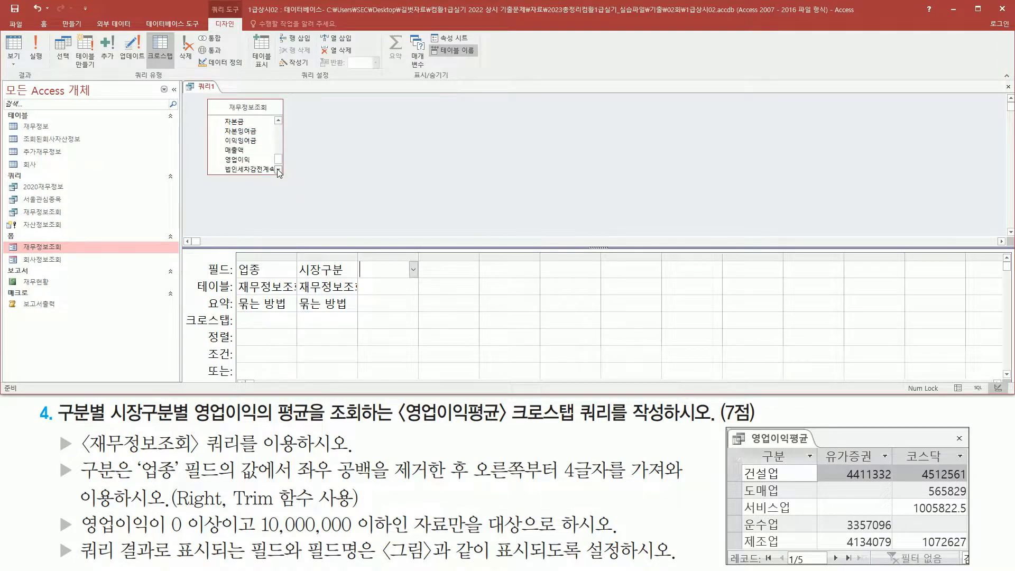
left_click(249, 160)
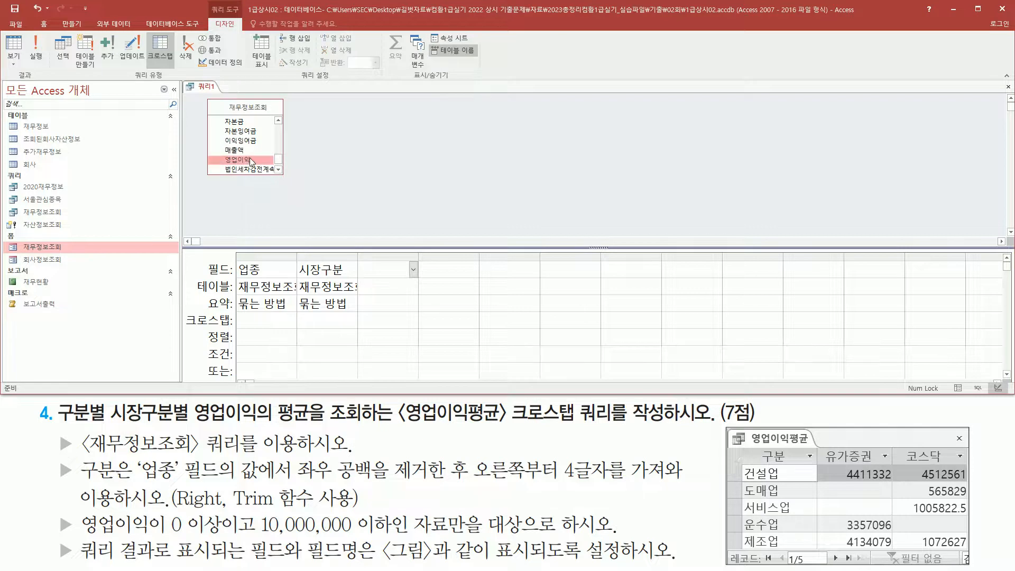
double_click(250, 159)
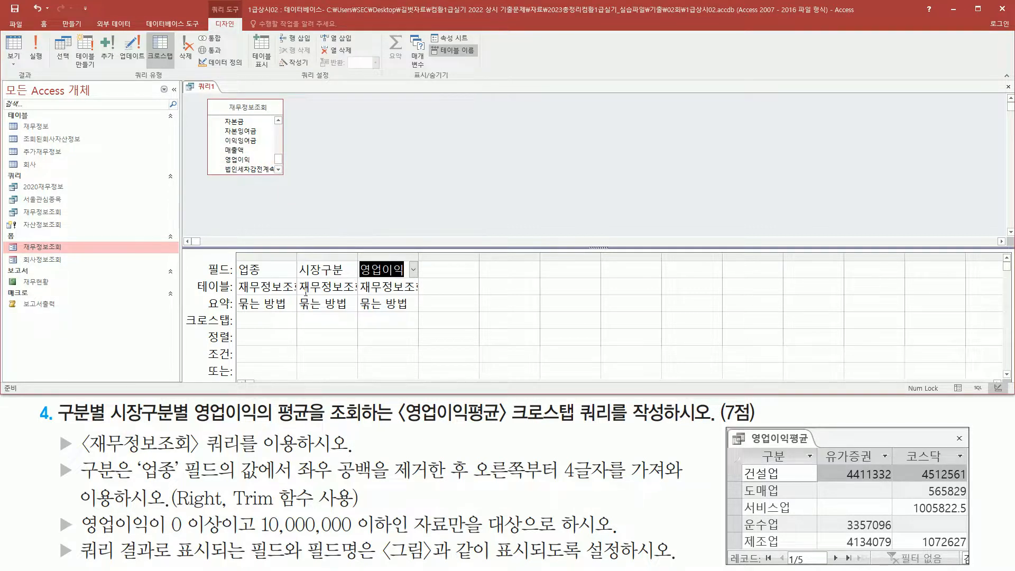
- Set 업종 as the crosstab's row heading (행 머리글) and 시장구분 as its column heading (열 머리글)
left_click(267, 326)
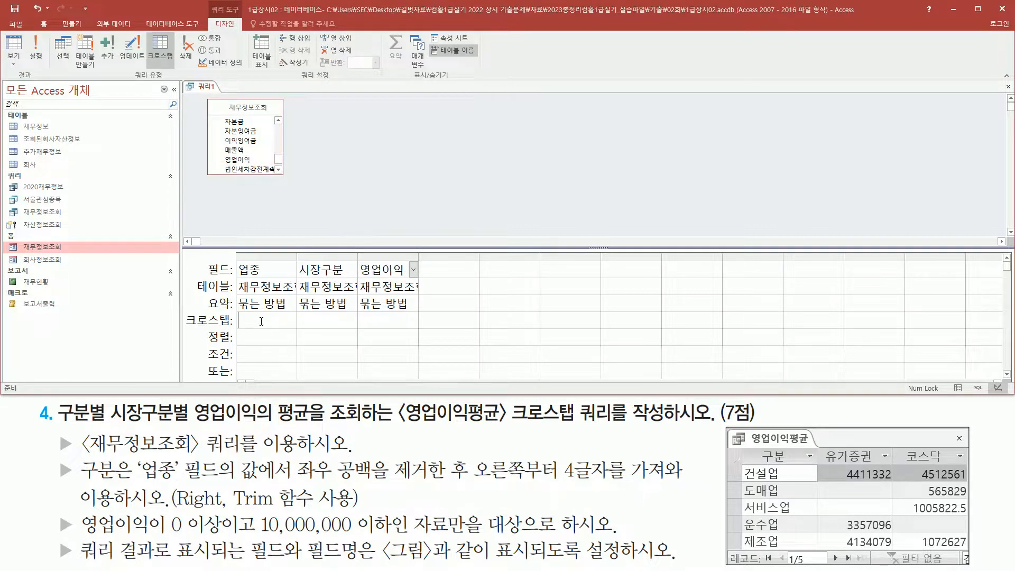
left_click(292, 320)
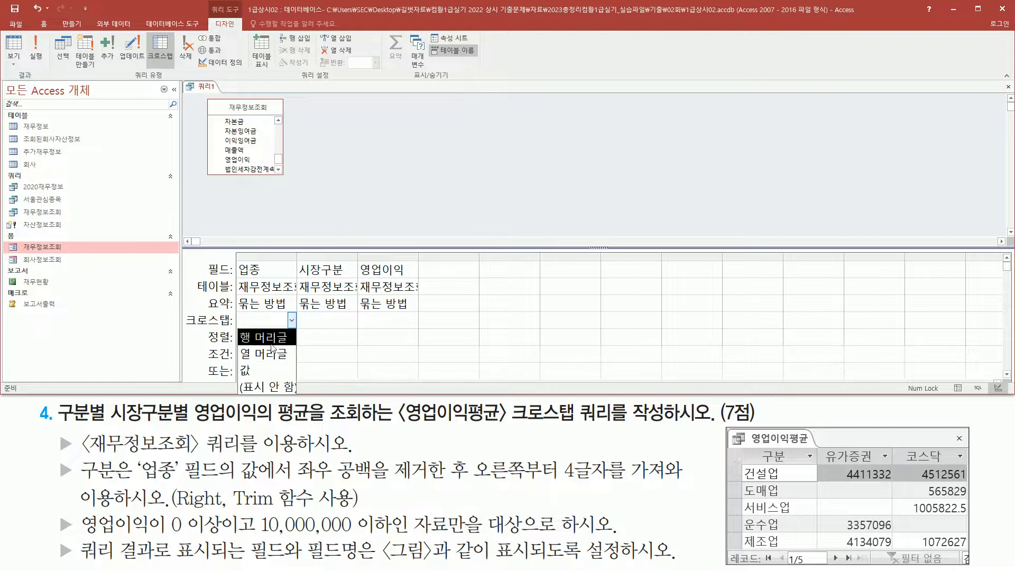
left_click(272, 341)
left_click(324, 318)
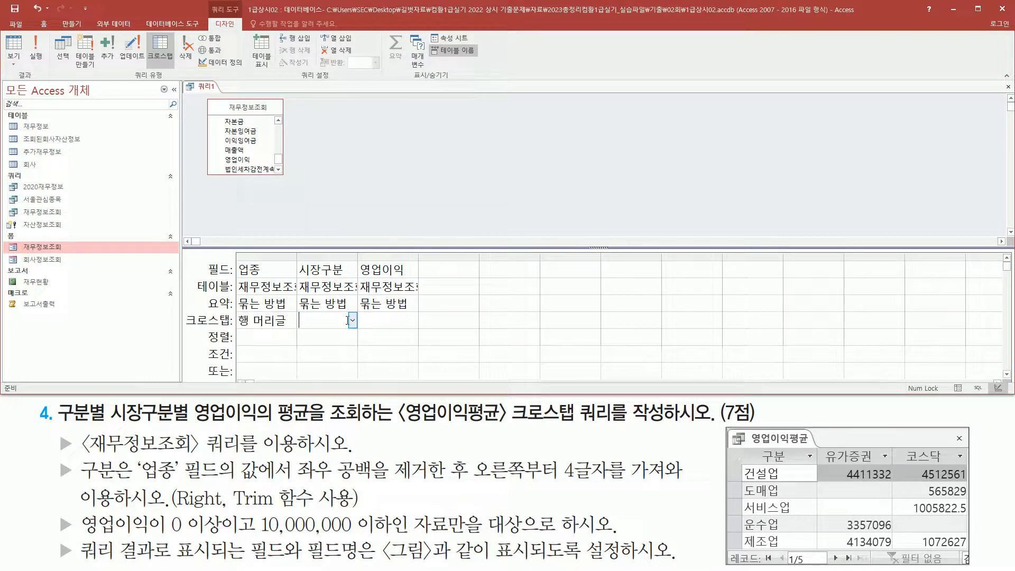
left_click(352, 321)
left_click(341, 354)
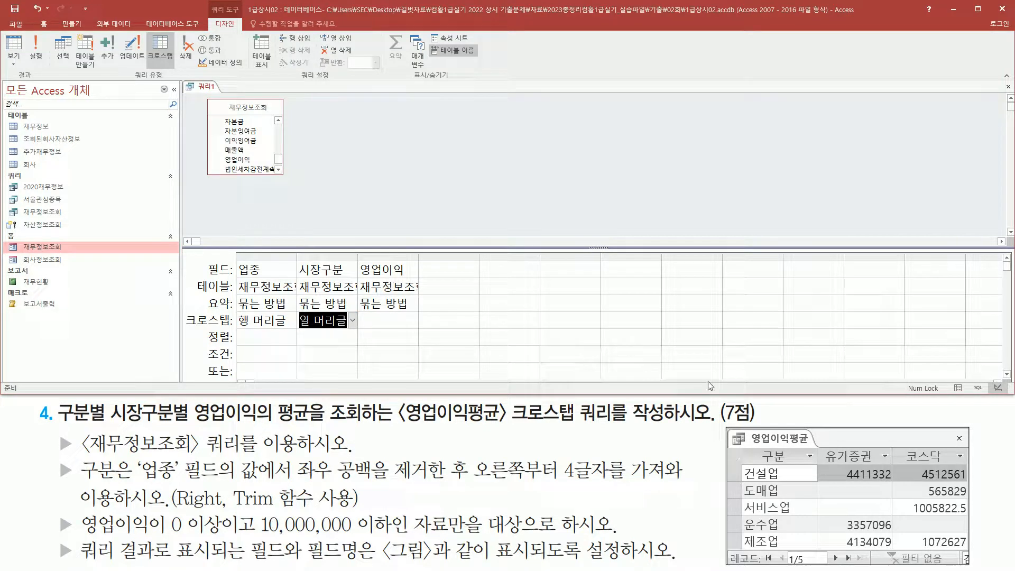
- Set 영업이익 as the crosstab's value (값), summarised by average (평균)
left_click_drag(193, 425, 321, 425)
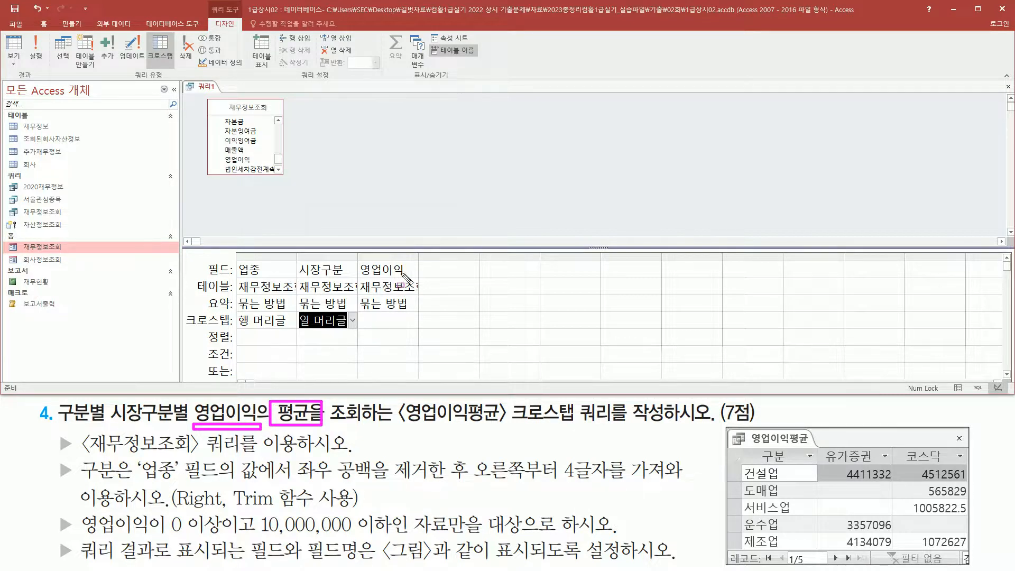
left_click(391, 322)
left_click(414, 321)
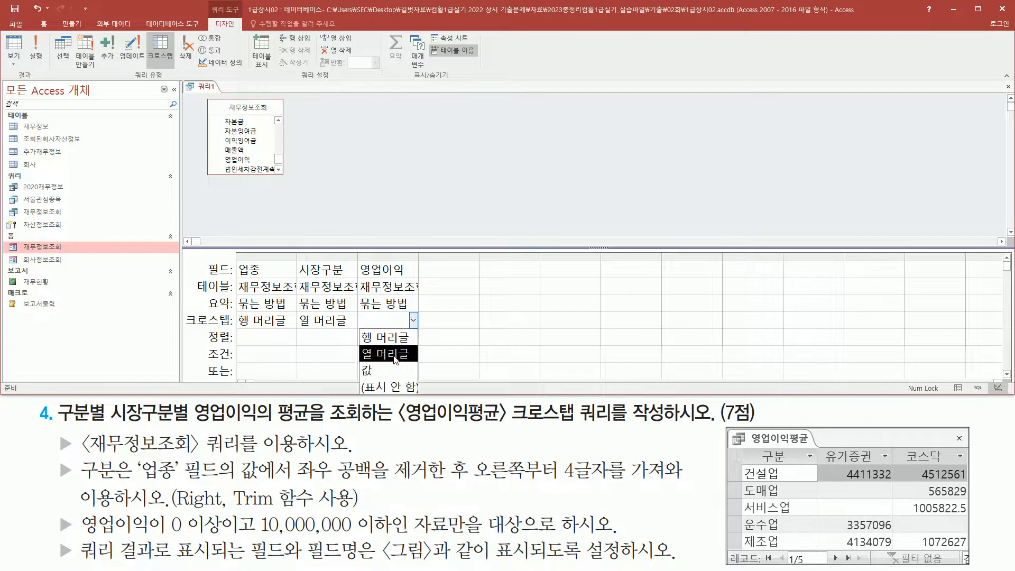
left_click(380, 365)
left_click(402, 305)
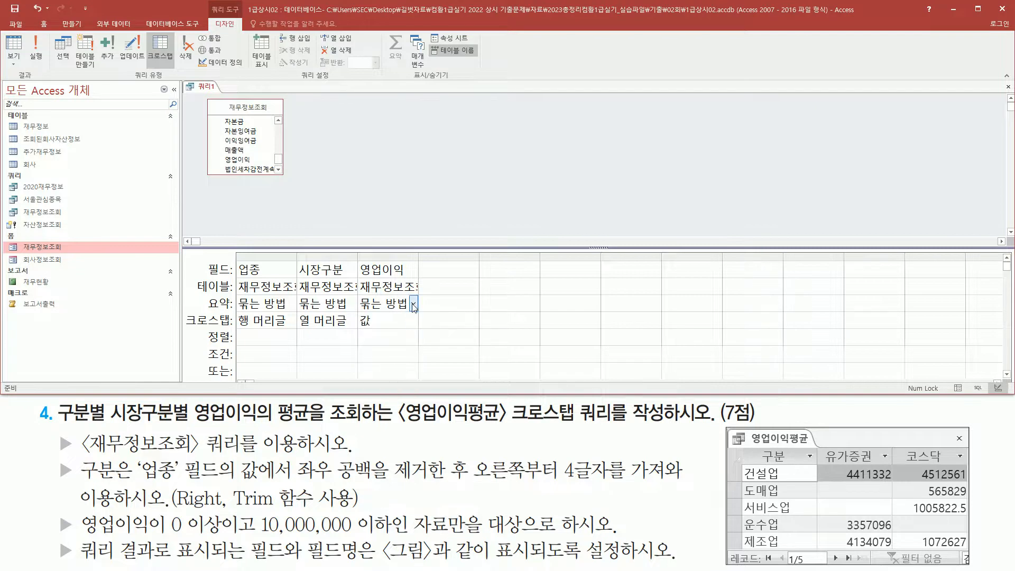
left_click(415, 305)
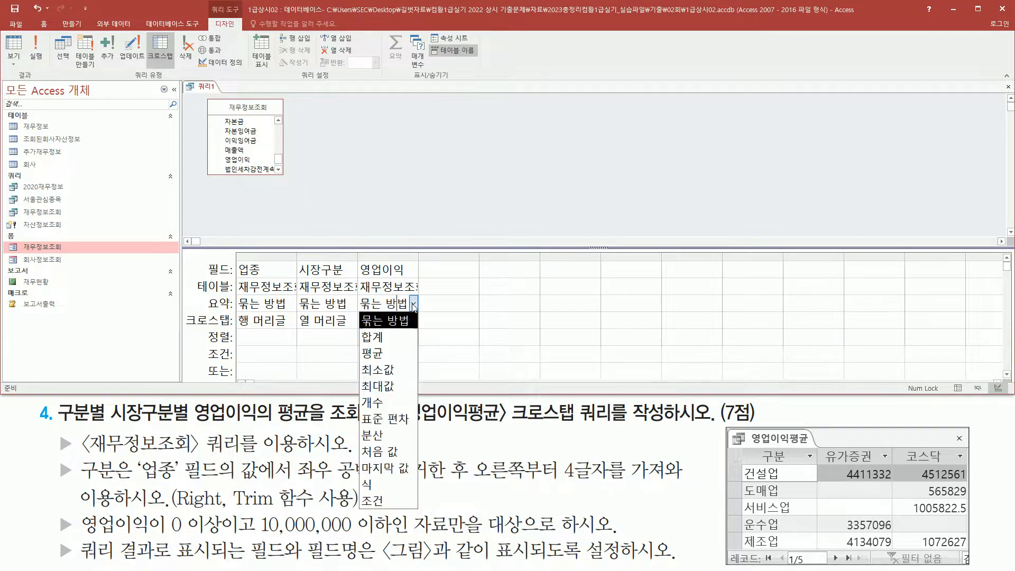
left_click(402, 352)
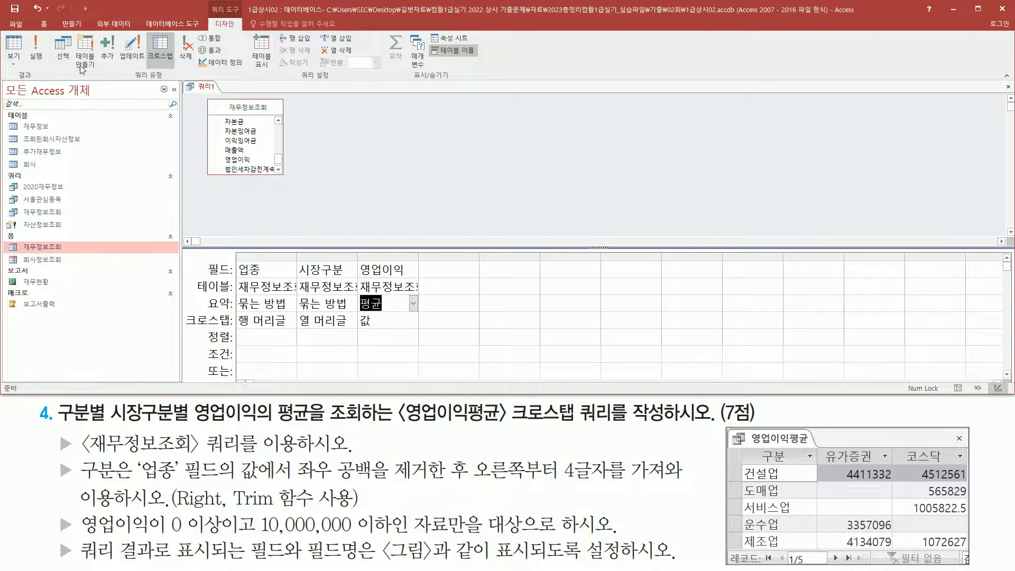
- Run the crosstab query and fit the 업종, 유가증권 and 코스닥 result columns to their contents
left_click(35, 53)
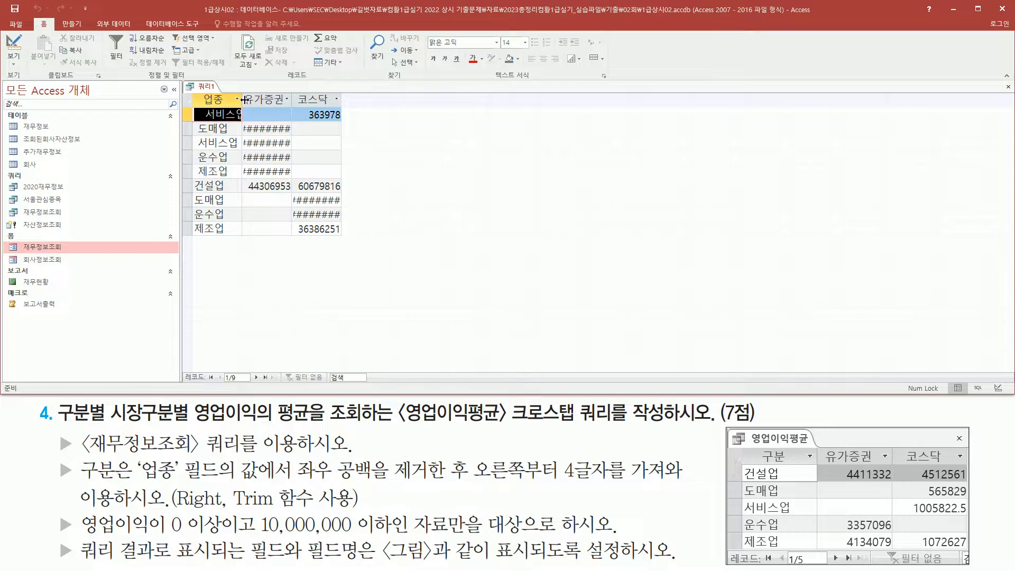
mouse_move(214, 109)
left_mouse_down()
mouse_move(238, 138)
mouse_move(238, 186)
left_mouse_up()
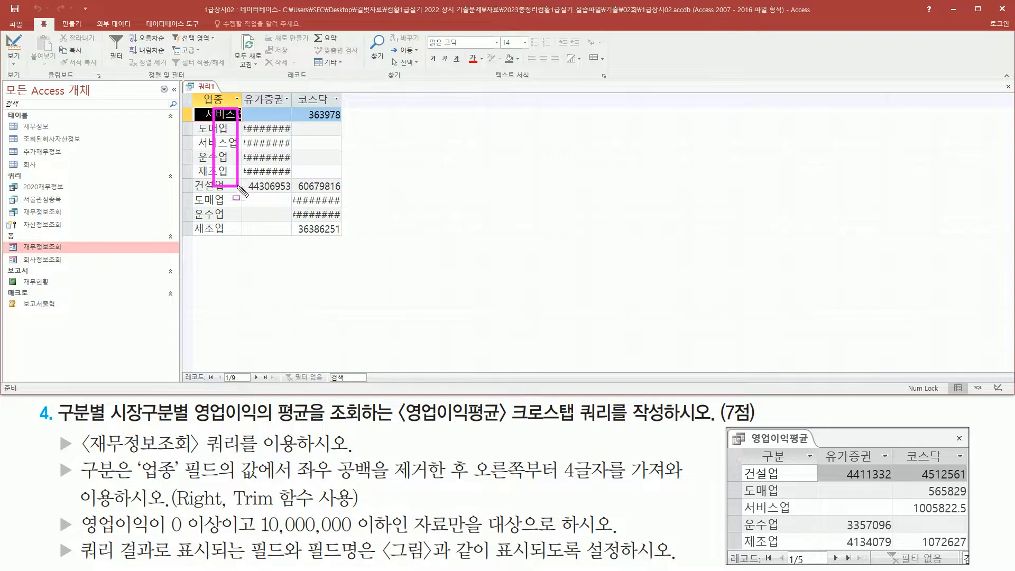
left_click_drag(254, 108, 281, 173)
mouse_move(300, 127)
left_mouse_down()
mouse_move(320, 151)
mouse_move(328, 226)
left_mouse_up()
key("Escape")
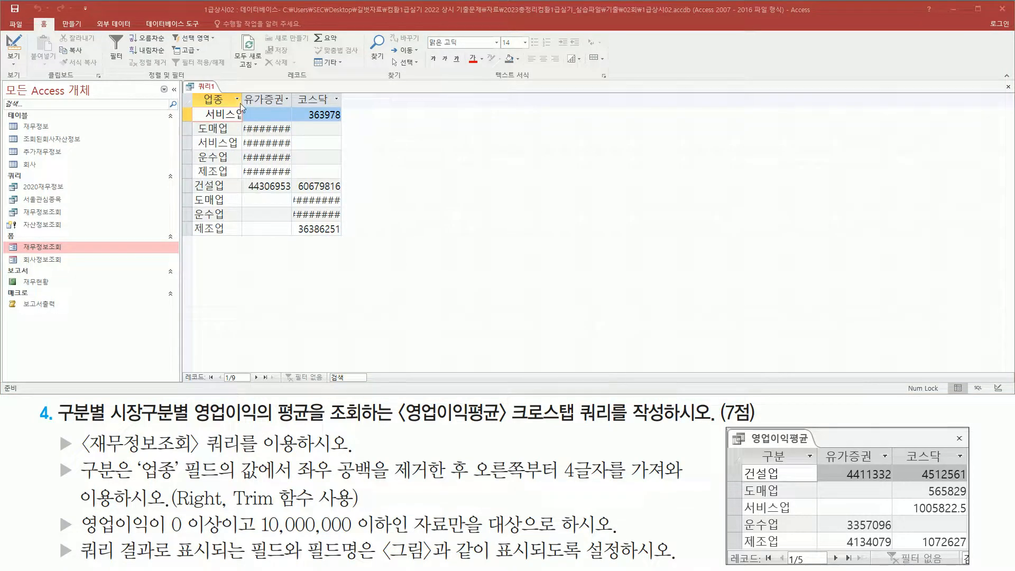
left_click(239, 100)
double_click(245, 100)
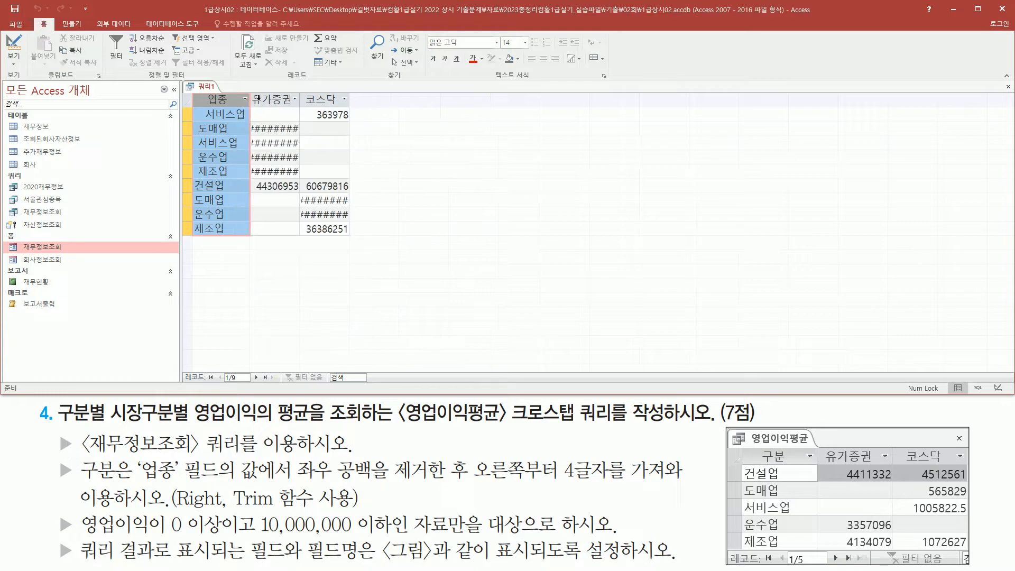
double_click(300, 96)
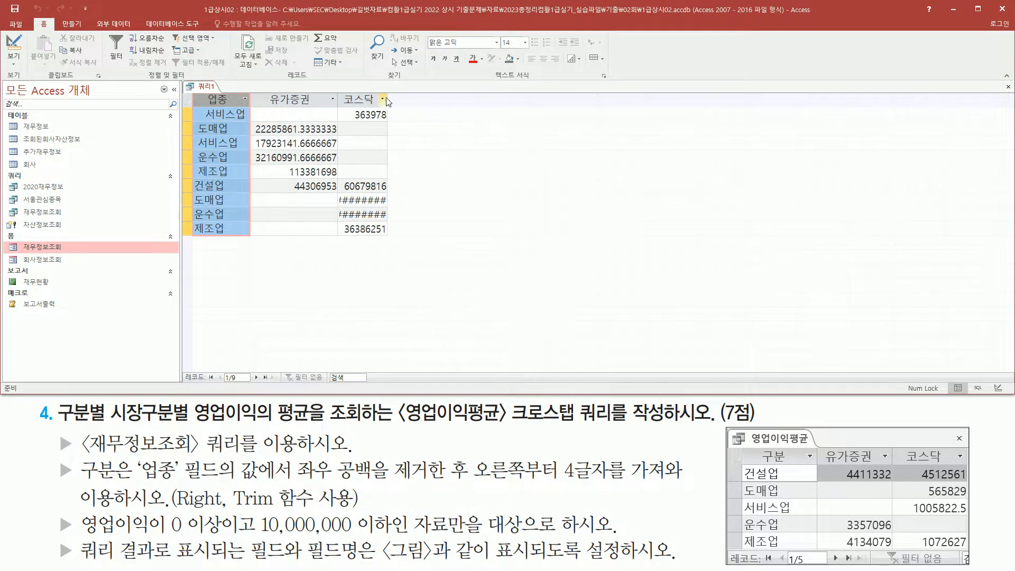
double_click(387, 97)
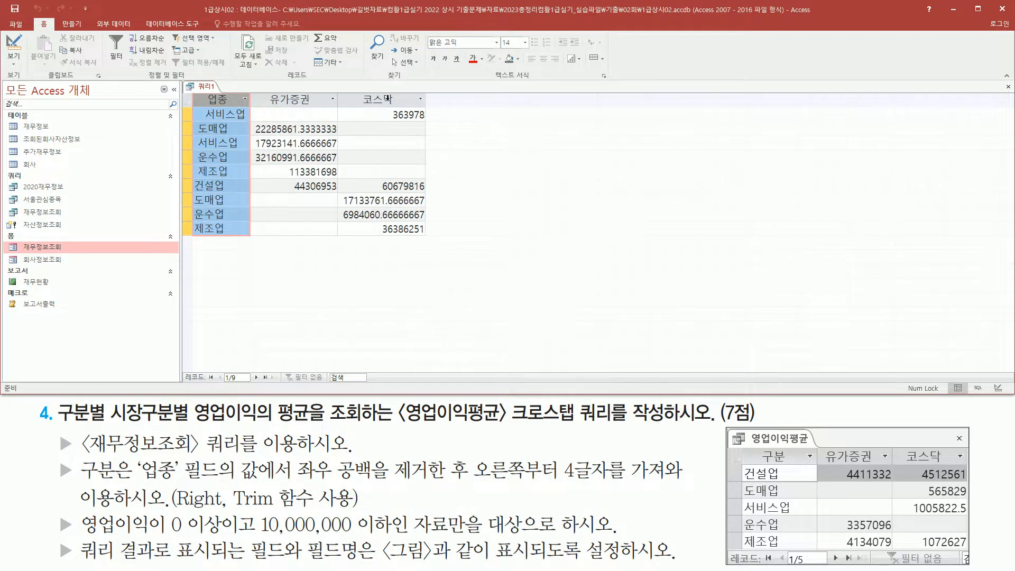
- Examine the 업종 values for surrounding spaces, and check the task's rule for deriving 구분 with Right and Trim
left_click(294, 130)
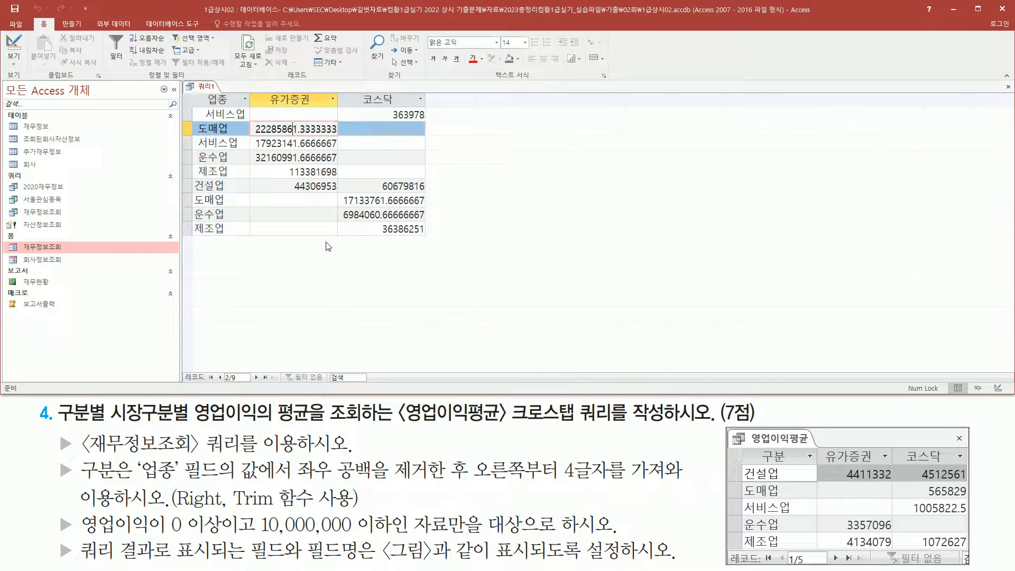
left_click(220, 176)
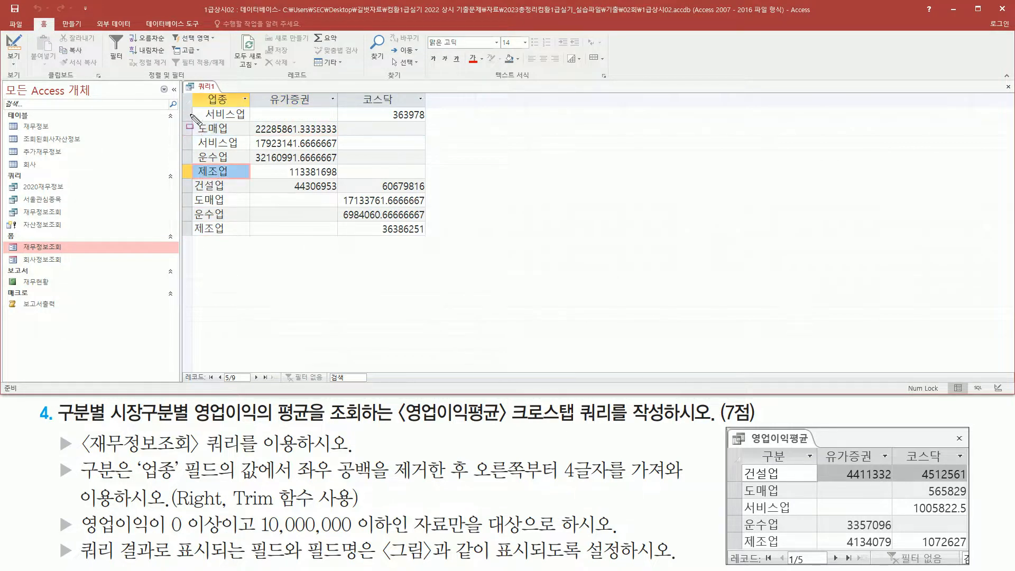
left_click_drag(197, 113, 194, 174)
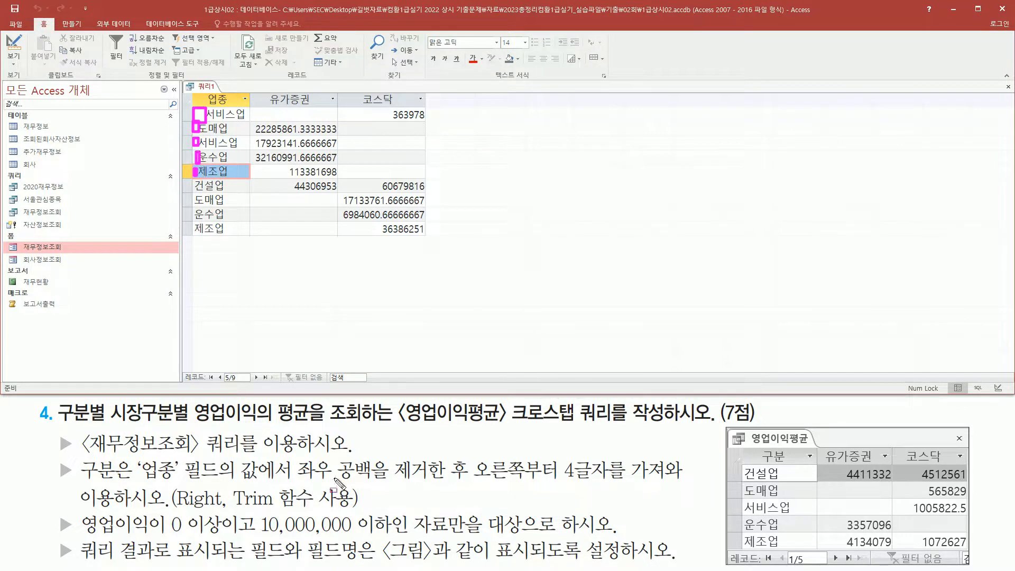
left_click_drag(142, 484, 435, 486)
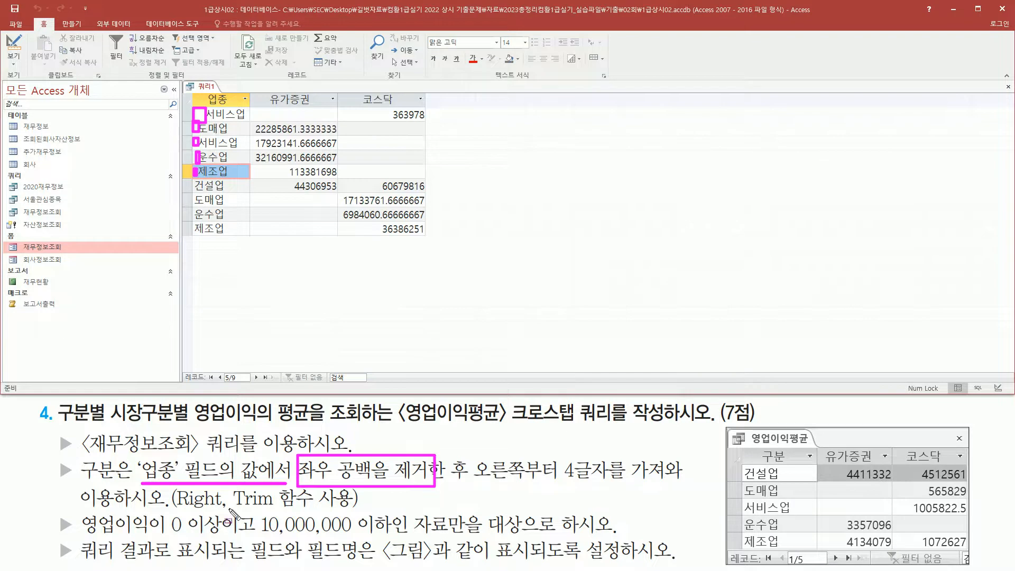
left_click_drag(234, 505, 310, 506)
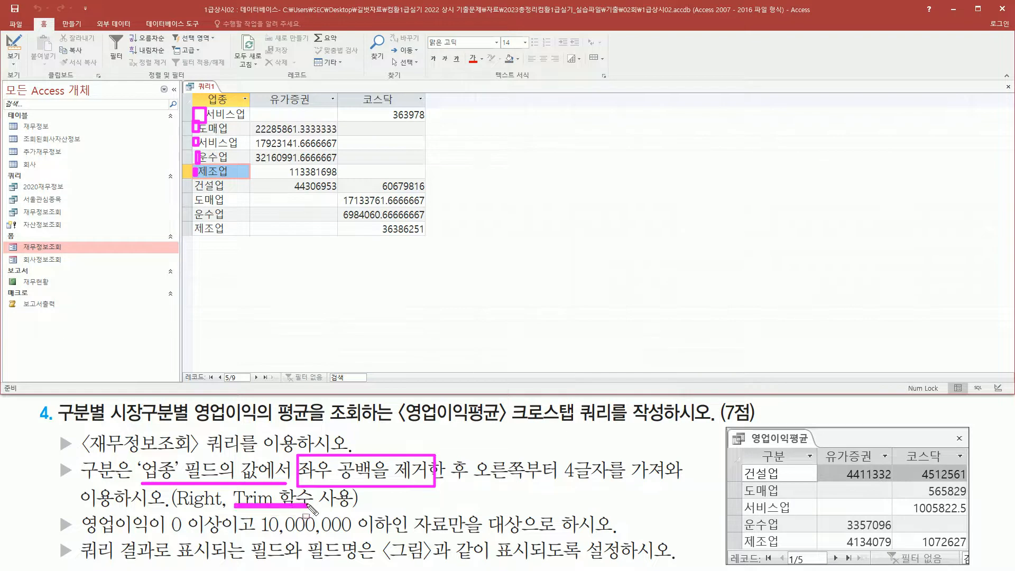
mouse_move(475, 456)
left_mouse_down()
mouse_move(477, 475)
mouse_move(561, 491)
mouse_move(686, 487)
left_mouse_up()
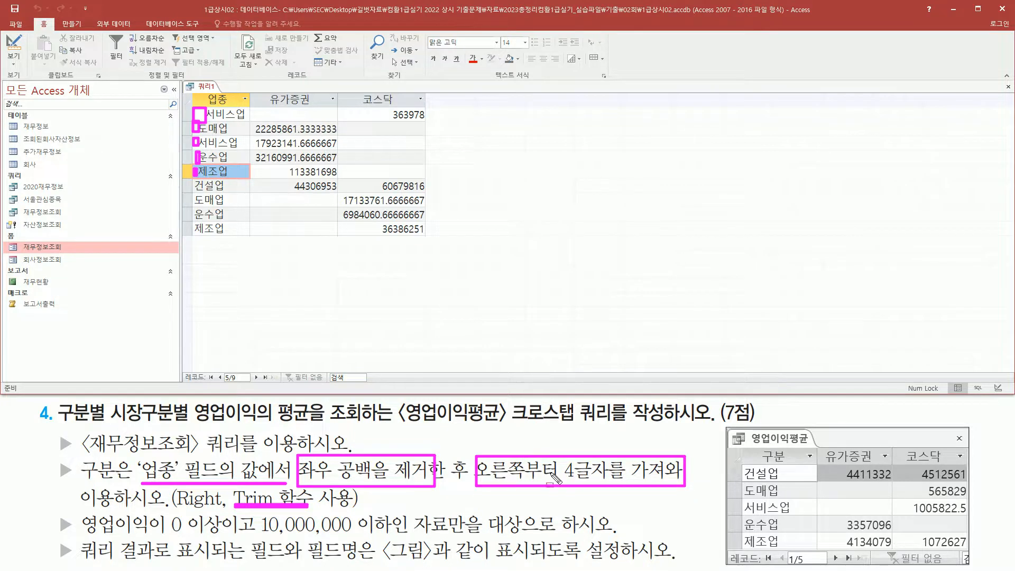
left_click_drag(177, 510, 219, 510)
key("Escape")
- Return to design view, widen the 업종 column, and change its field to the expression 구분: trim([업종])
left_click(13, 43)
left_click_drag(297, 256, 462, 265)
left_click(290, 271)
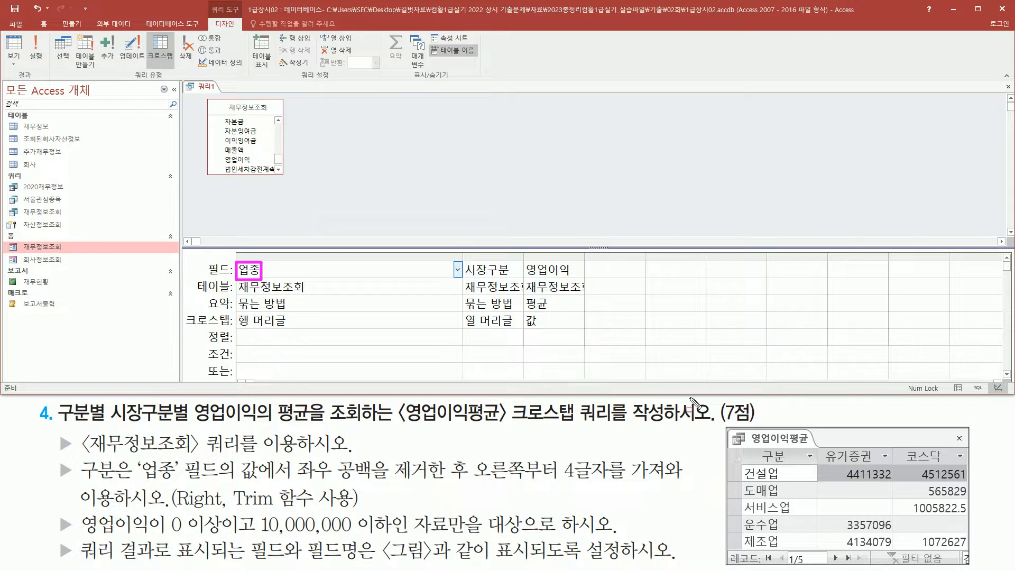
left_click_drag(758, 447, 790, 465)
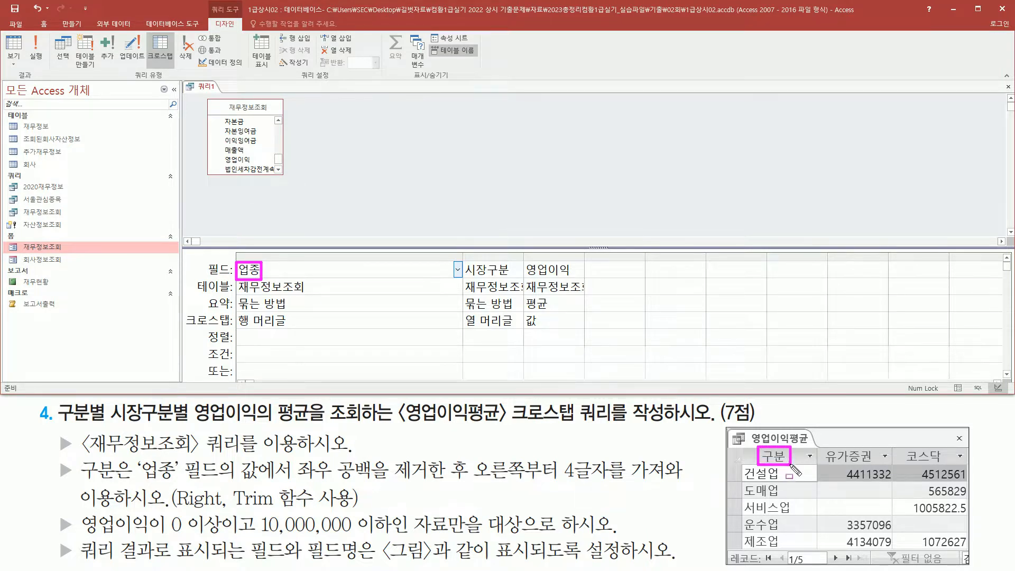
key("Escape")
left_click(293, 268)
type("구부")
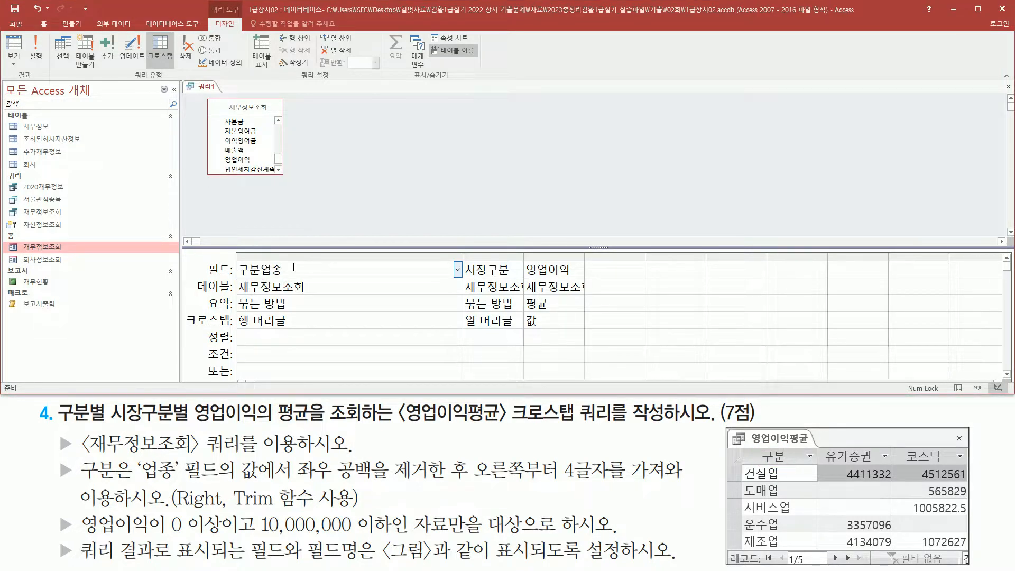
type(" : ")
type("[")
type("trim(")
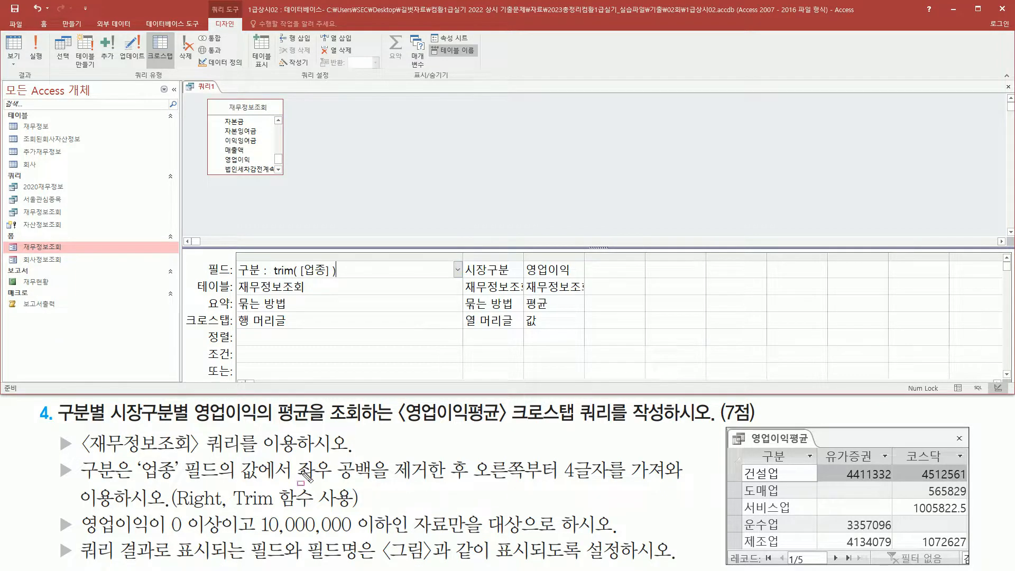
- Wrap the 구분 expression in the Right function to take the last 4 characters: right(trim([업종]), 4)
left_click_drag(296, 477, 613, 489)
key("Escape")
left_click(274, 271)
type("right")
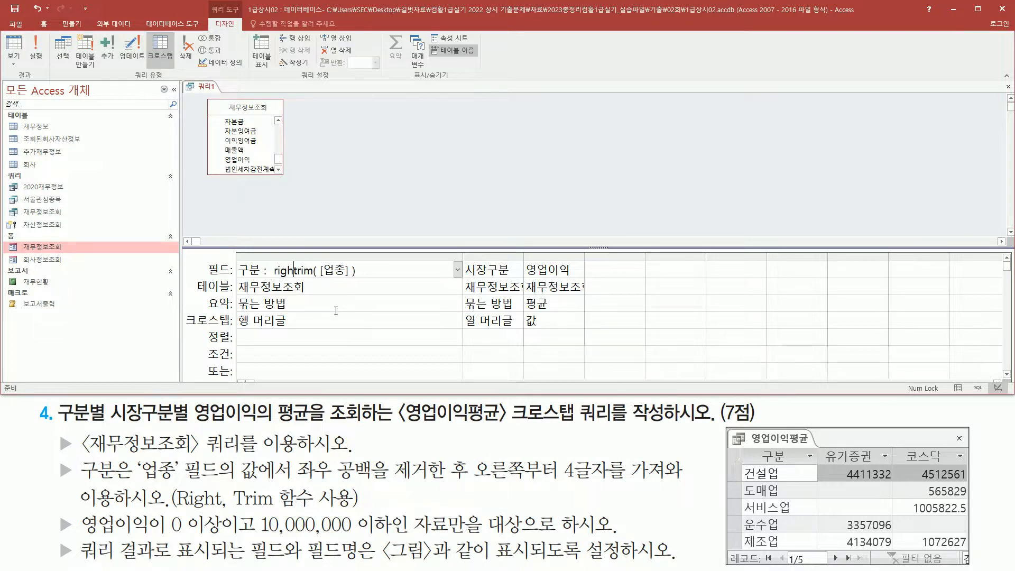
type("(")
key("shift+End")
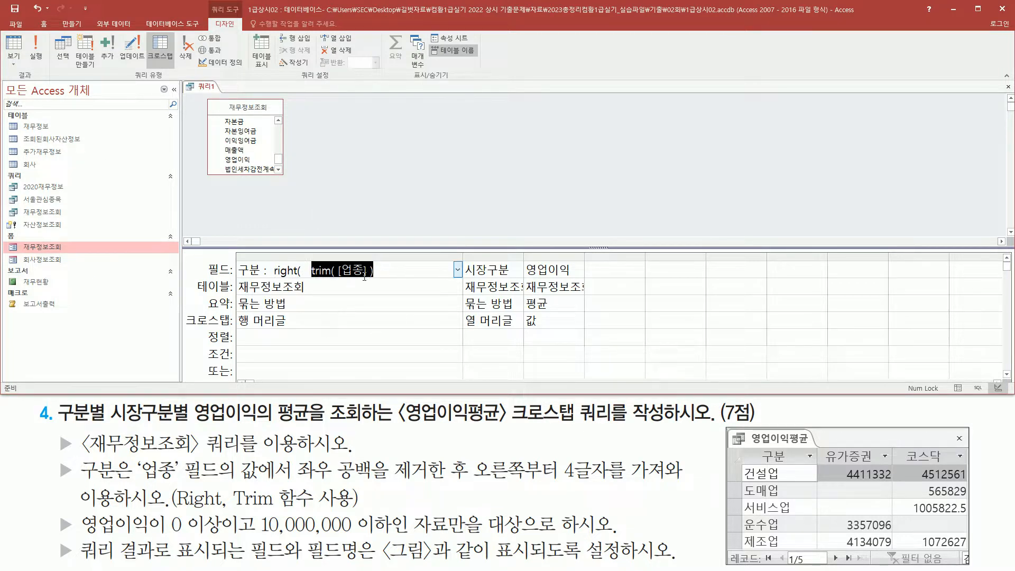
left_click(381, 271)
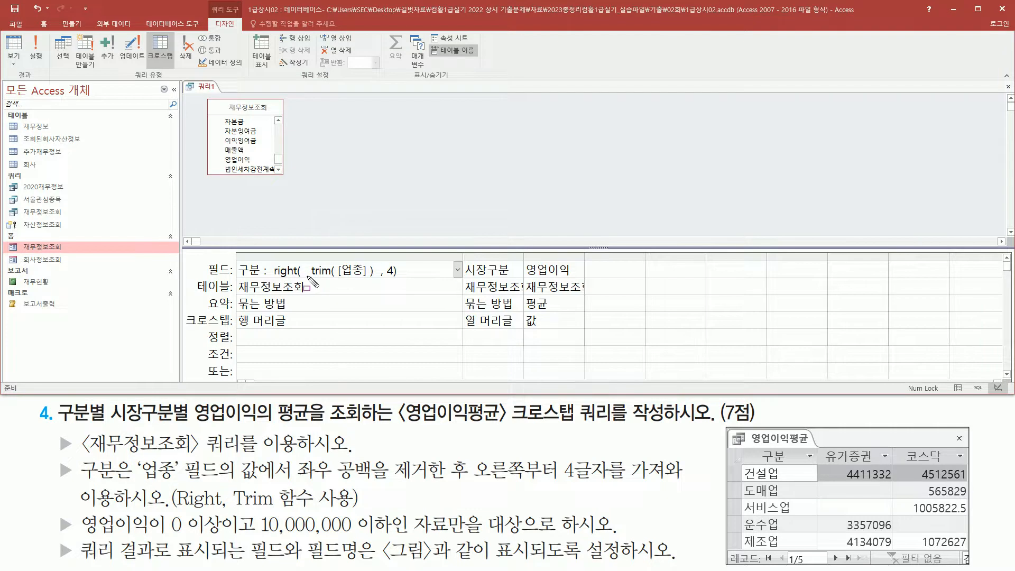
mouse_move(311, 279)
left_mouse_down()
mouse_move(367, 280)
mouse_move(374, 261)
left_mouse_up()
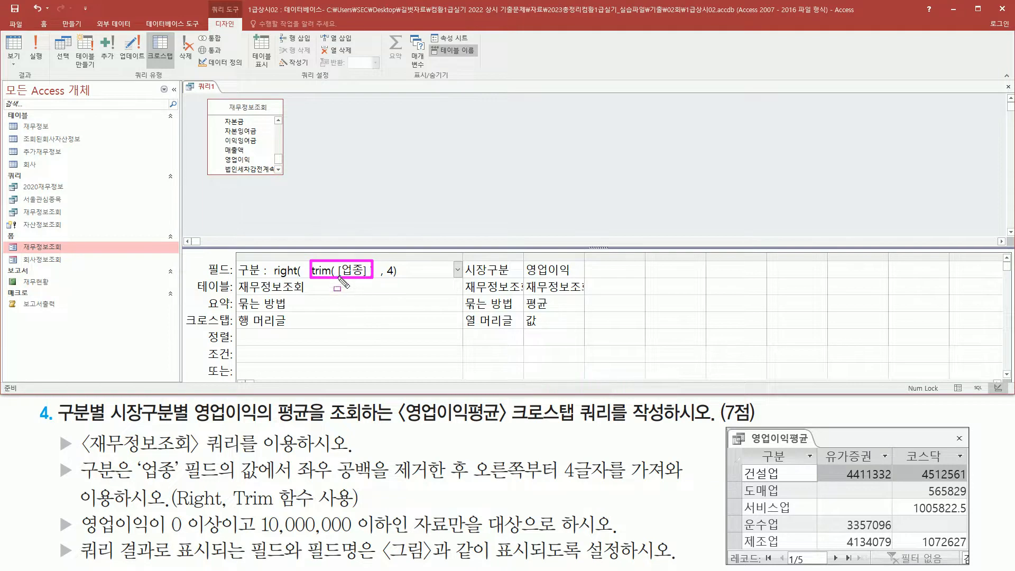
- Commit the 구분 expression Right(Trim([업종]),4) and run the crosstab query
left_click_drag(267, 279, 297, 279)
left_click_drag(386, 279, 394, 280)
key("Escape")
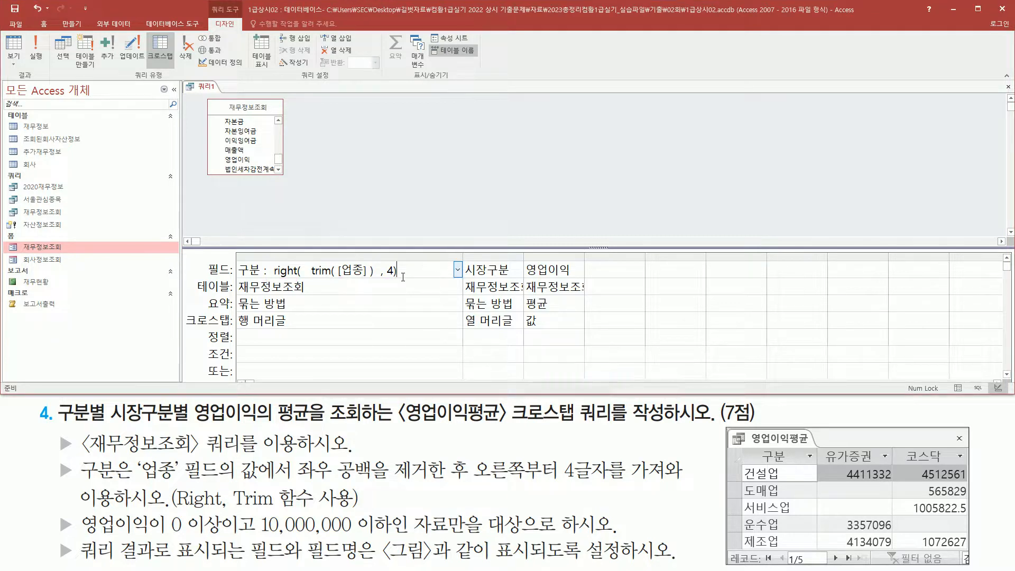
key("Tab")
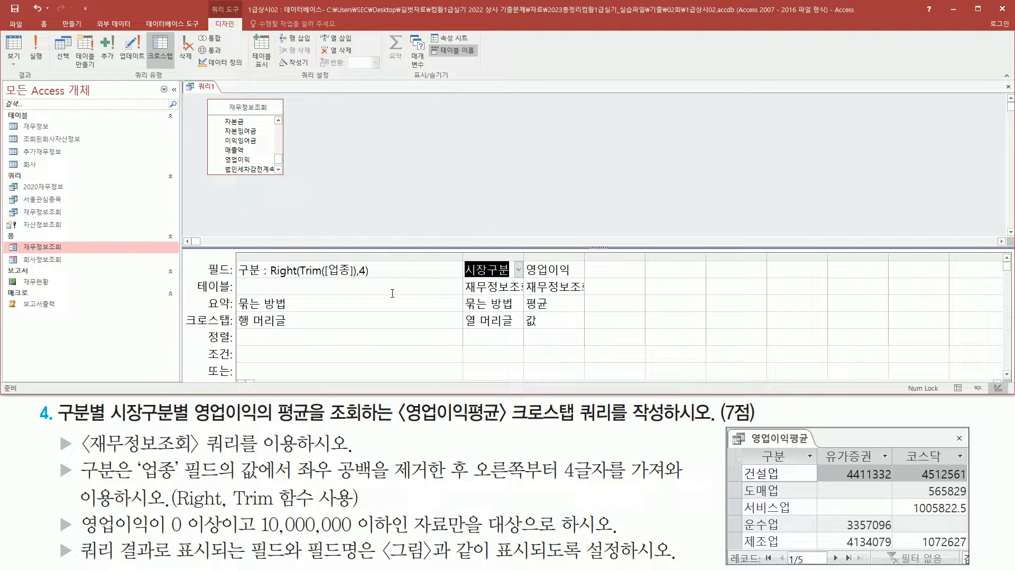
left_click(36, 50)
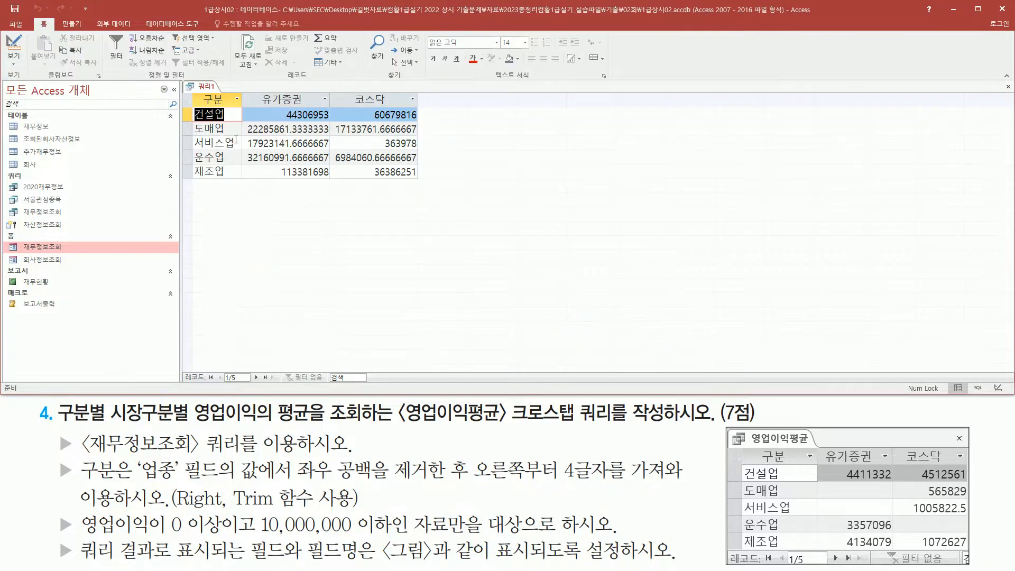
- Compare the result's 구분 values, column headings and averages with the task's figure, and check the remaining 영업이익 condition
mouse_move(741, 465)
left_mouse_down()
mouse_move(788, 484)
mouse_move(801, 548)
left_mouse_up()
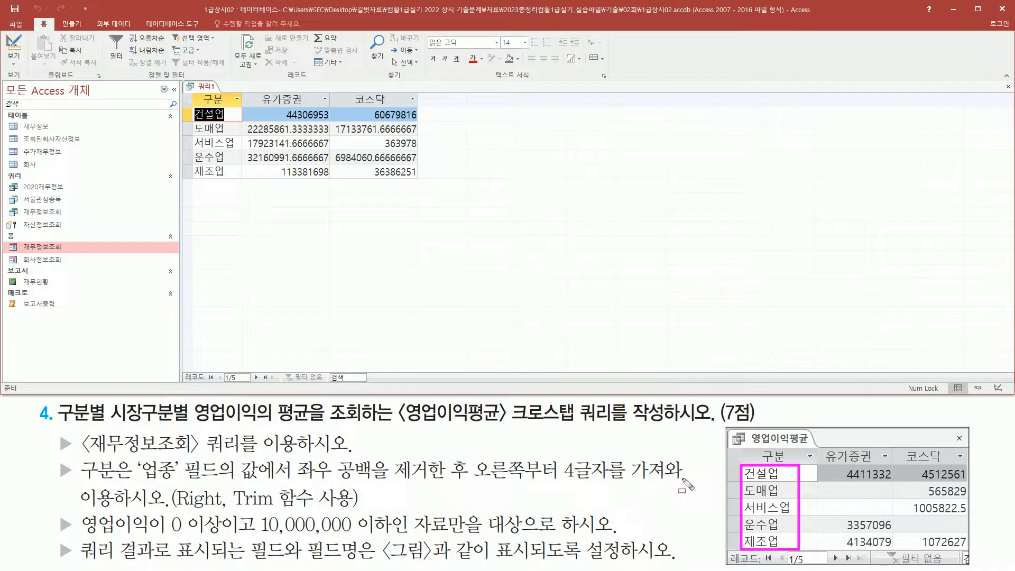
left_click_drag(192, 106, 245, 187)
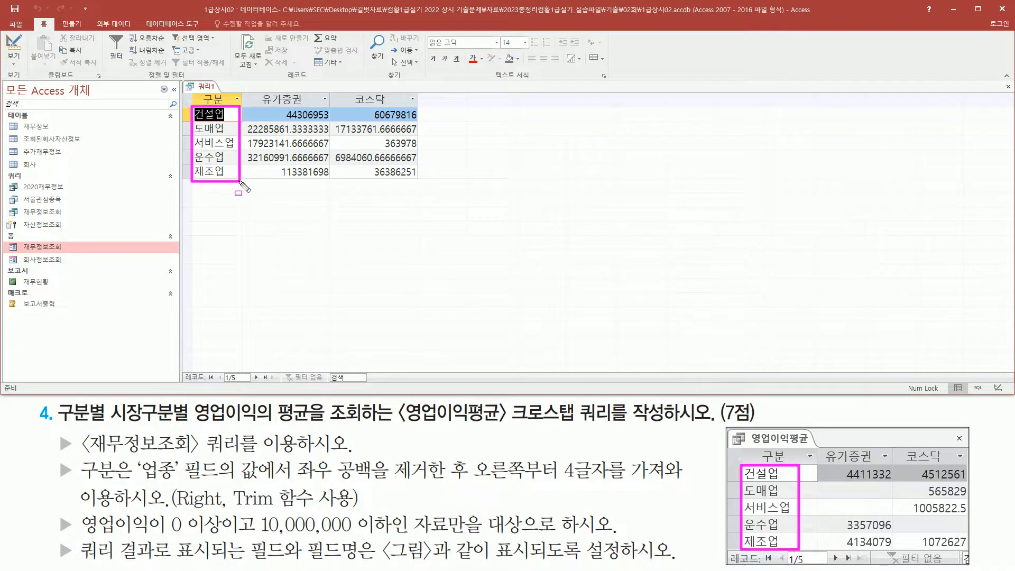
mouse_move(204, 106)
left_mouse_down()
mouse_move(222, 86)
mouse_move(205, 109)
mouse_move(228, 109)
left_mouse_up()
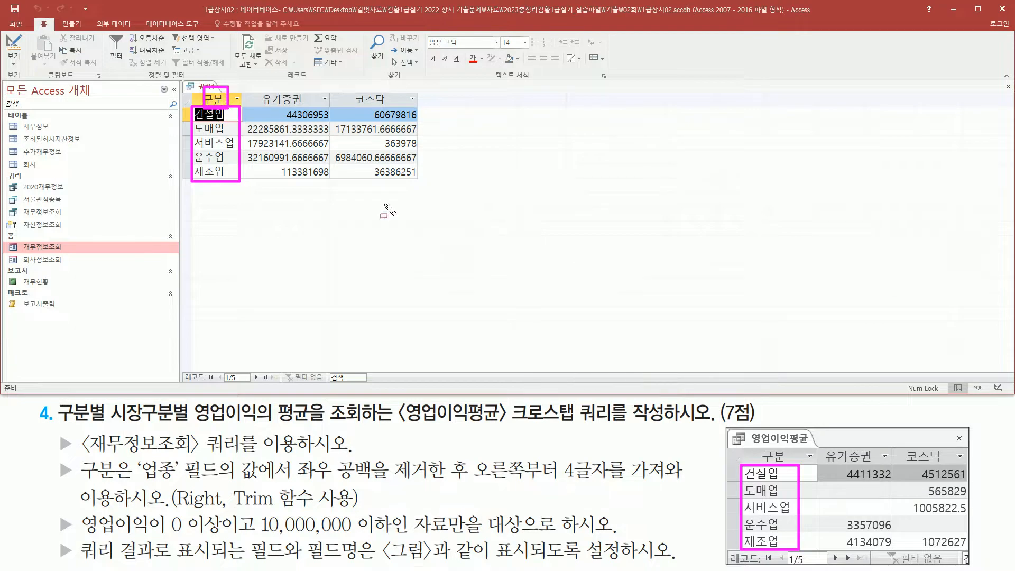
left_click_drag(758, 448, 792, 465)
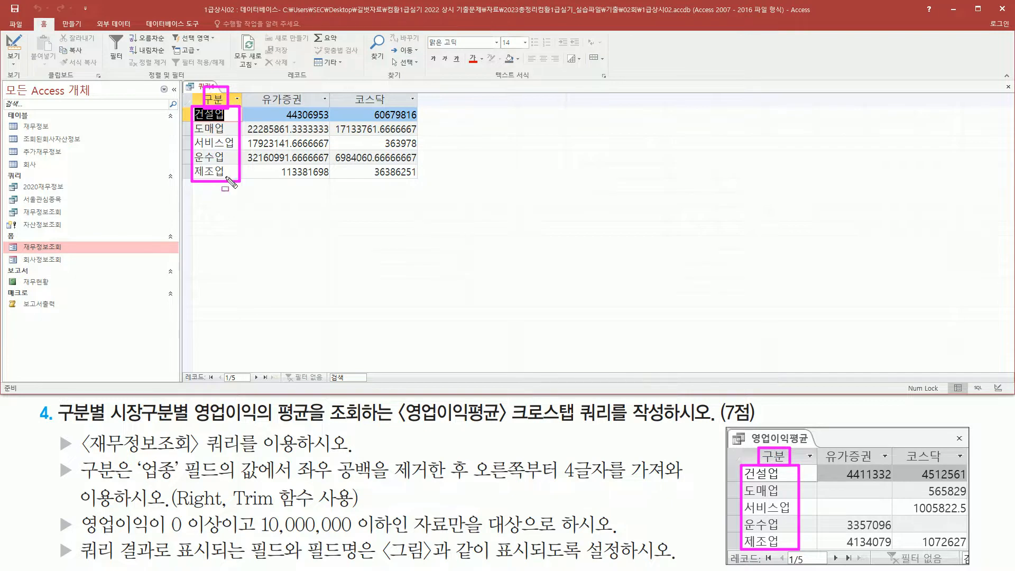
mouse_move(257, 91)
left_mouse_down()
mouse_move(276, 103)
mouse_move(403, 104)
left_mouse_up()
mouse_move(820, 446)
left_mouse_down()
mouse_move(842, 469)
mouse_move(958, 472)
left_mouse_up()
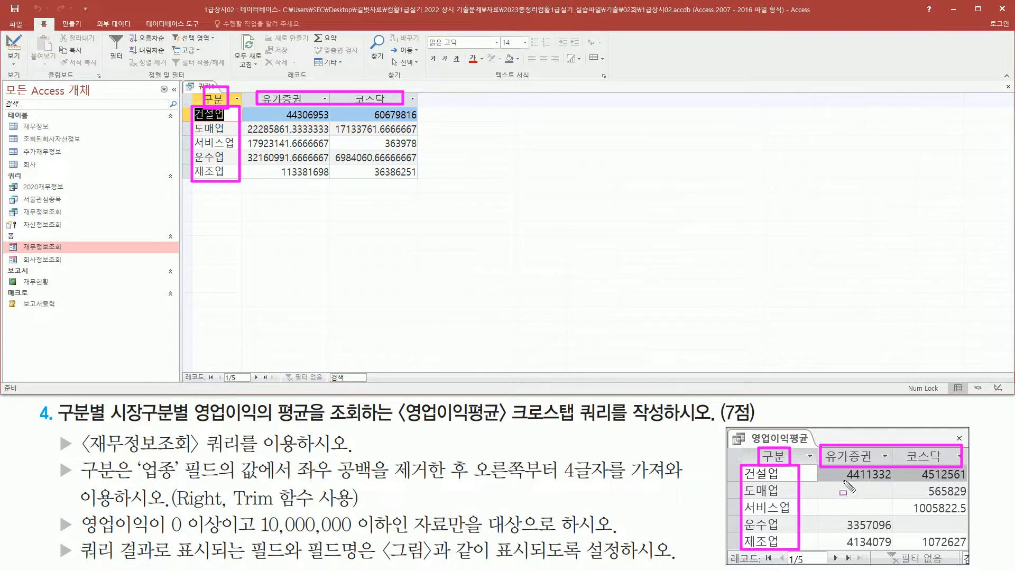
left_click_drag(841, 475, 971, 553)
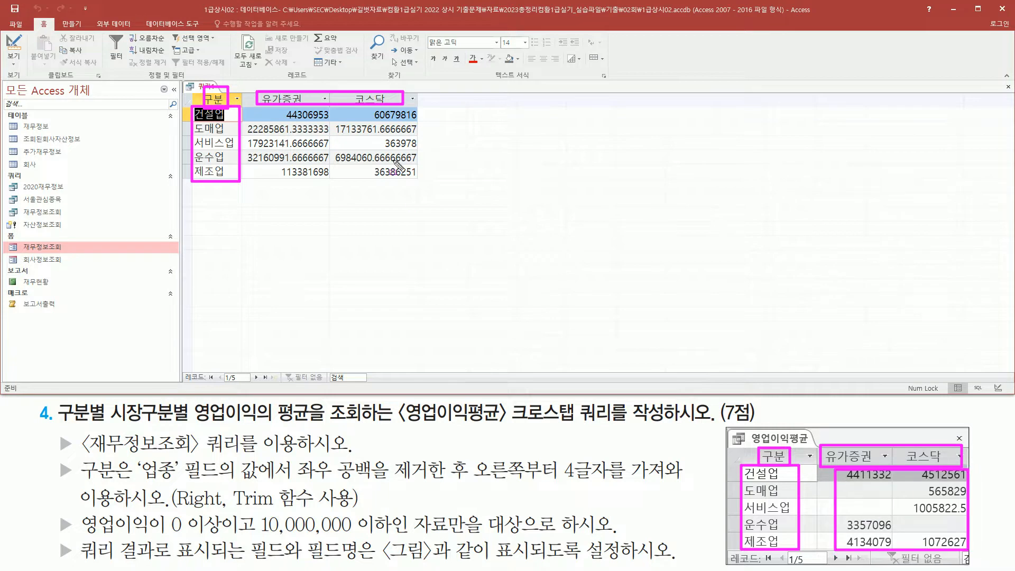
mouse_move(255, 113)
left_mouse_down()
mouse_move(399, 188)
mouse_move(415, 182)
left_mouse_up()
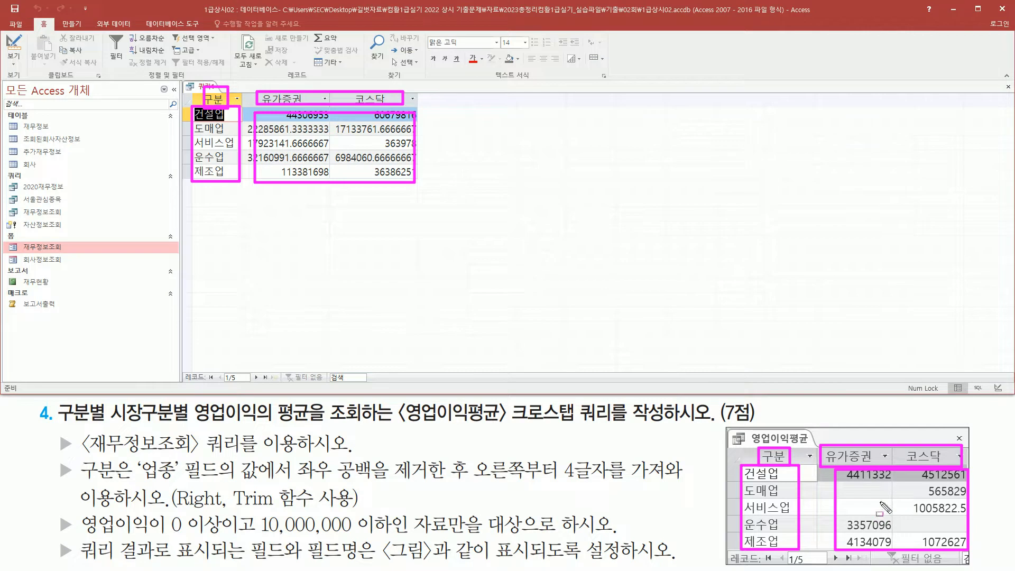
mouse_move(49, 512)
left_mouse_down()
mouse_move(51, 529)
mouse_move(81, 536)
left_mouse_up()
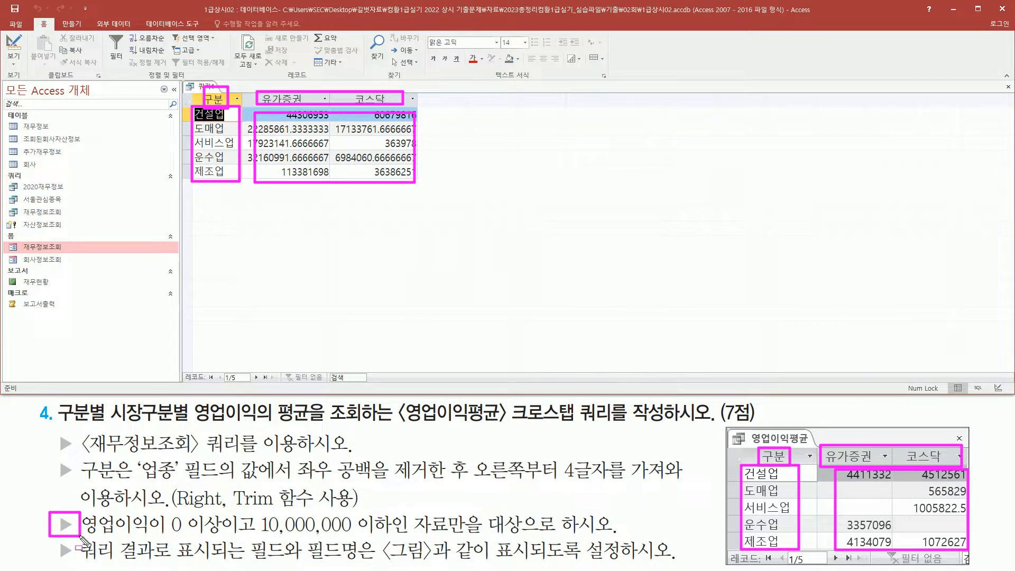
key("Escape")
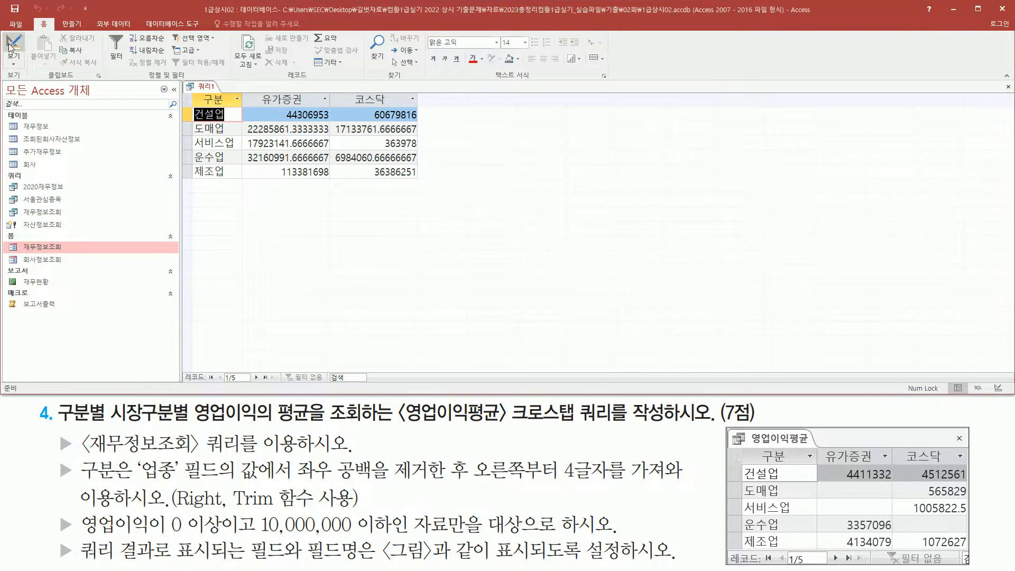
- Return to design view and check the task's 영업이익 range condition against the 영업이익 column's 평균 and 값 settings
left_click(11, 46)
mouse_move(81, 534)
left_mouse_down()
mouse_move(159, 535)
mouse_move(154, 511)
mouse_move(214, 536)
mouse_move(525, 542)
left_mouse_up()
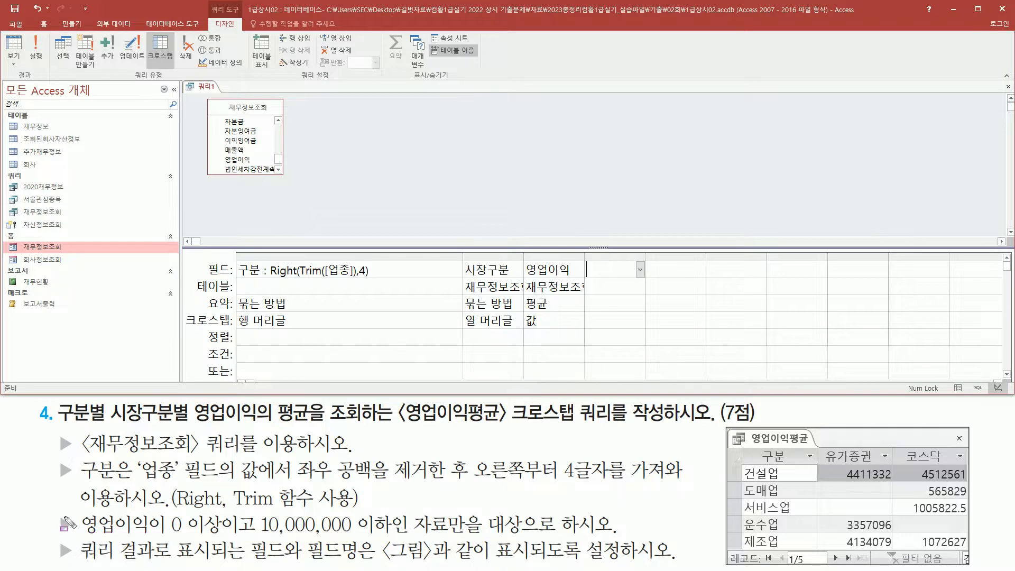
mouse_move(81, 515)
left_mouse_down()
mouse_move(86, 528)
mouse_move(151, 543)
left_mouse_up()
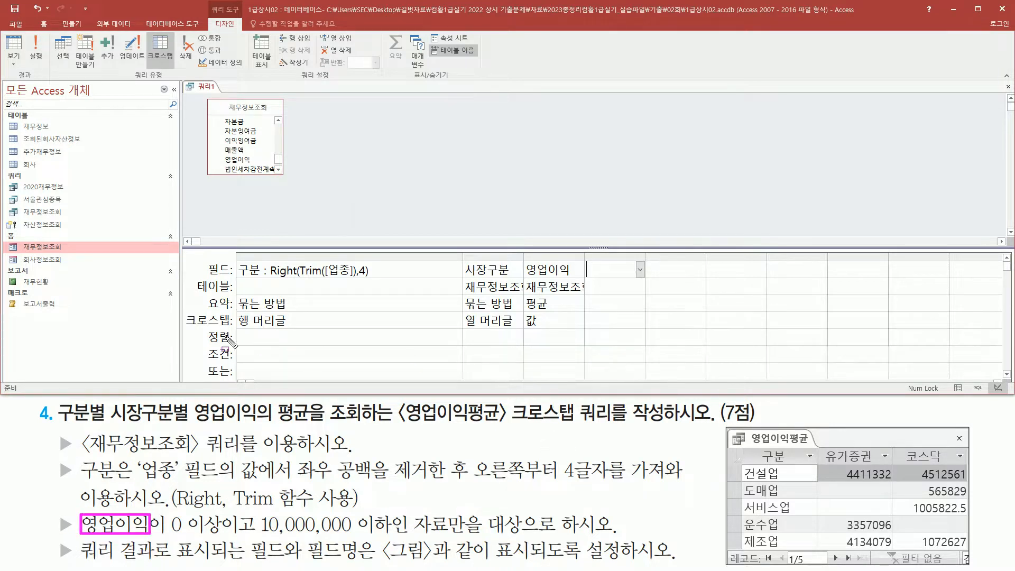
mouse_move(532, 274)
left_mouse_down()
mouse_move(522, 258)
mouse_move(585, 280)
left_mouse_up()
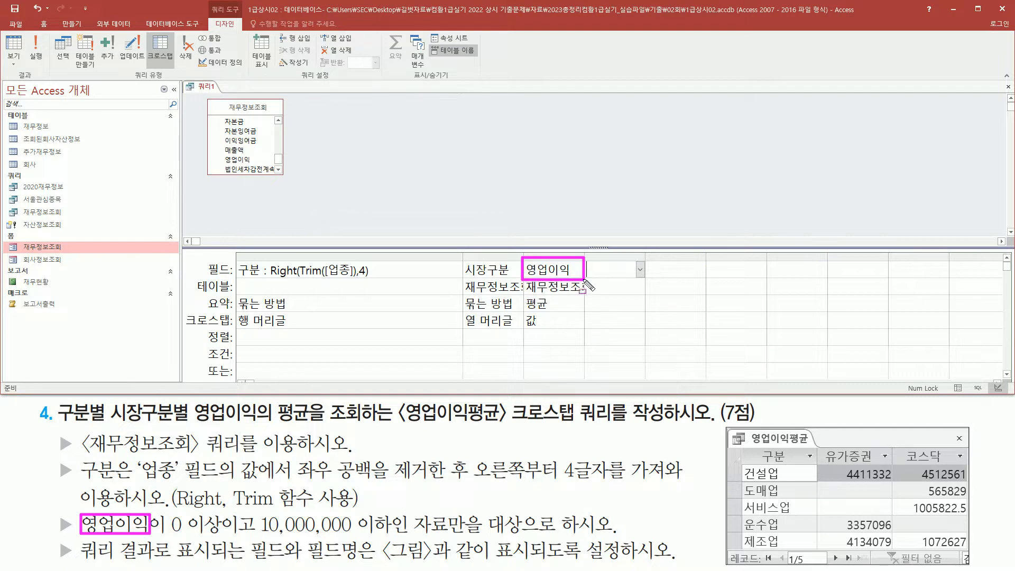
left_click_drag(531, 302, 568, 329)
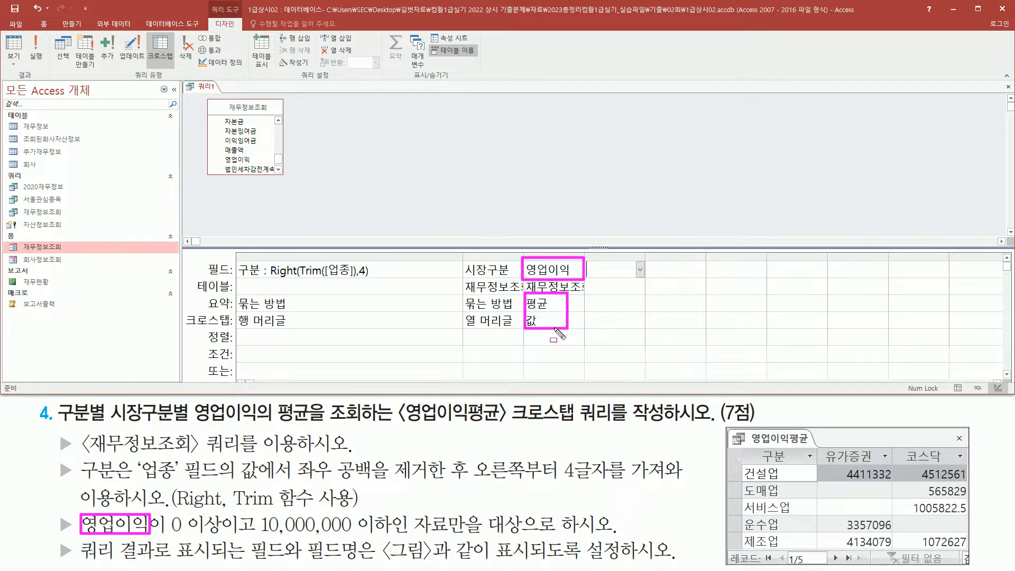
key("Escape")
- Try running the query with the criterion Between 0 And 10000000 on the 영업이익 value column
left_click(556, 356)
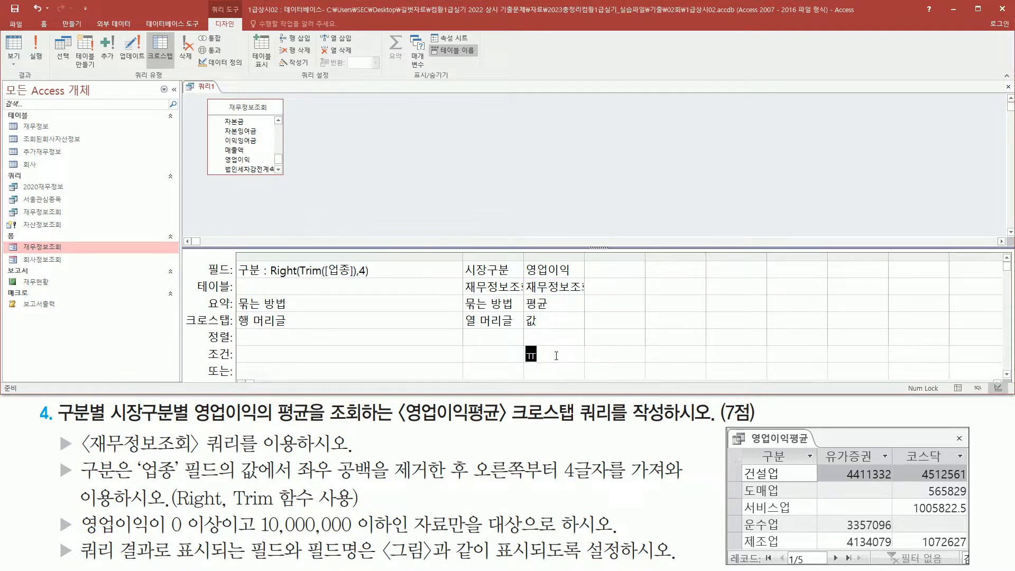
type("be")
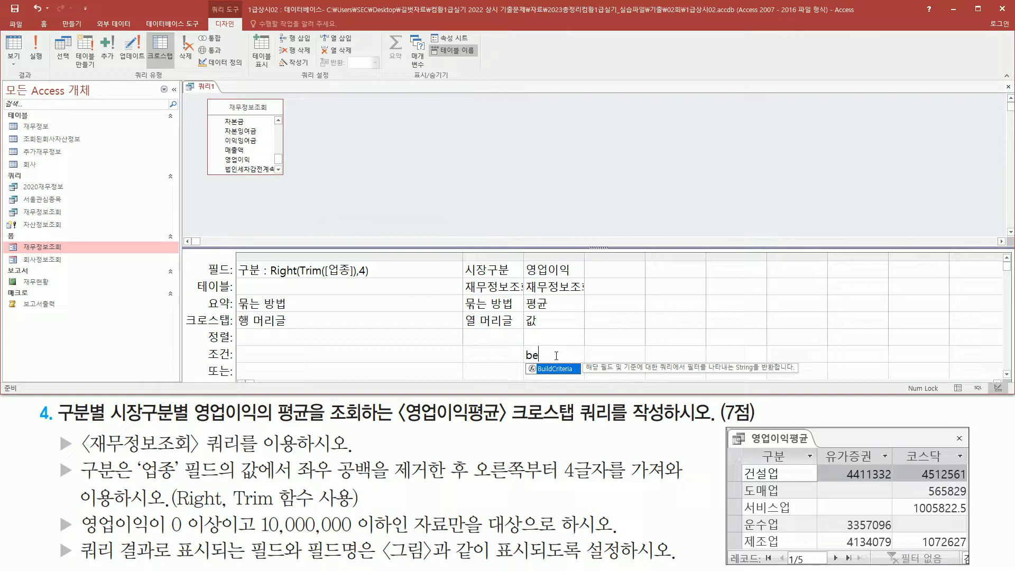
type("tween")
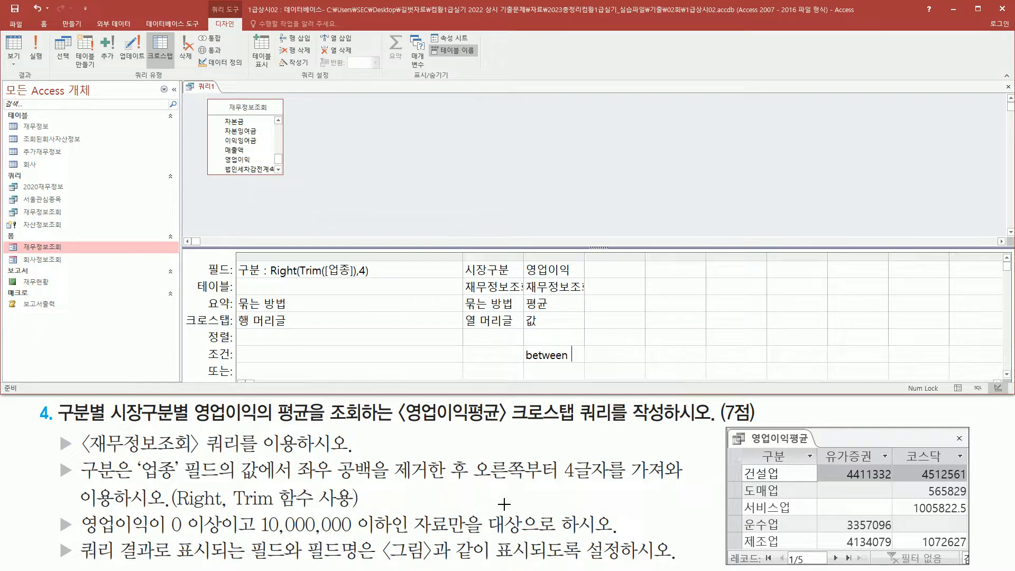
type("and ")
type("1000000")
type("0")
key("Return")
left_click(38, 53)
- Close the message about the value column's criterion and delete that criterion from the 영업이익 value column
left_click_drag(357, 275, 378, 147)
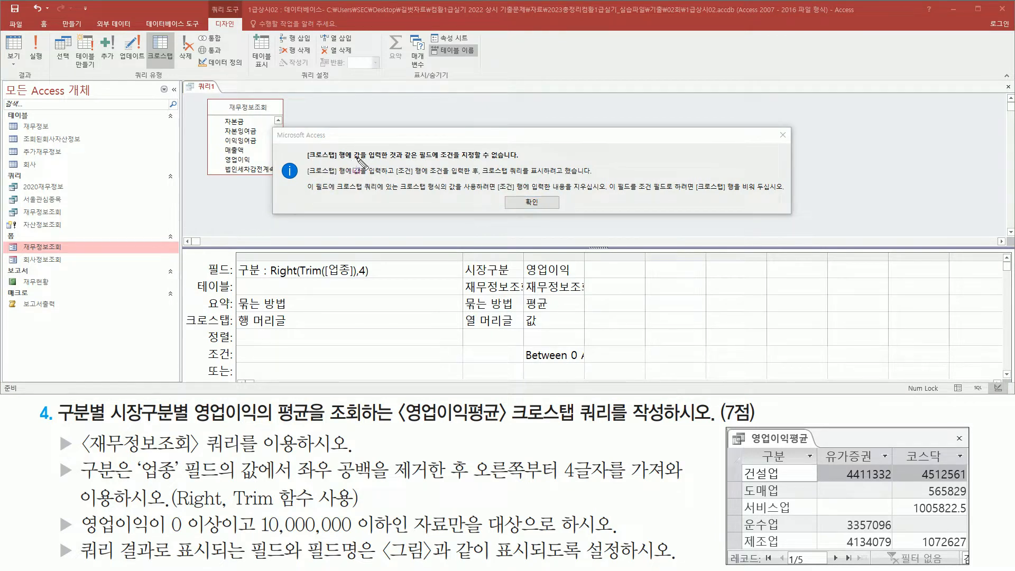
left_click_drag(405, 160, 530, 162)
mouse_move(525, 266)
left_mouse_down()
mouse_move(586, 296)
mouse_move(588, 308)
left_mouse_up()
mouse_move(520, 316)
left_mouse_down()
mouse_move(540, 330)
mouse_move(537, 358)
mouse_move(588, 367)
left_mouse_up()
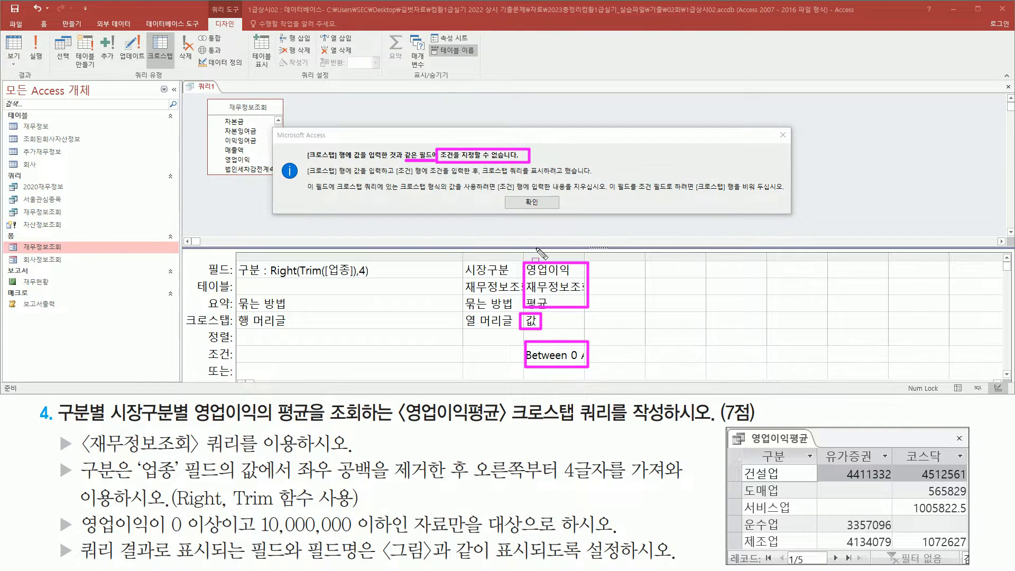
key("Escape")
key("Return")
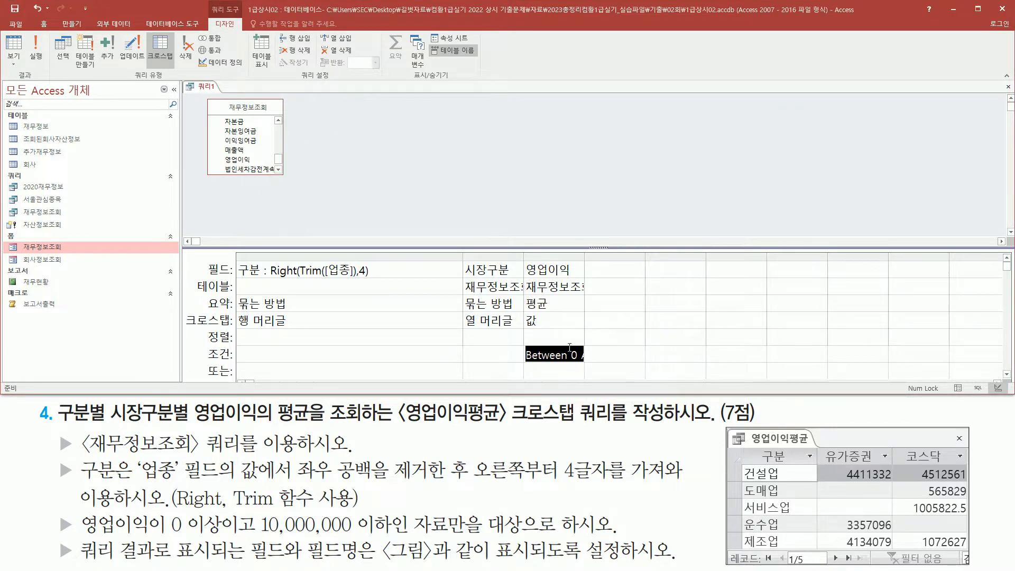
key("Delete")
- Add 영업이익 from 재무정보조회 a second time, in the first empty column of the design grid
left_click(607, 269)
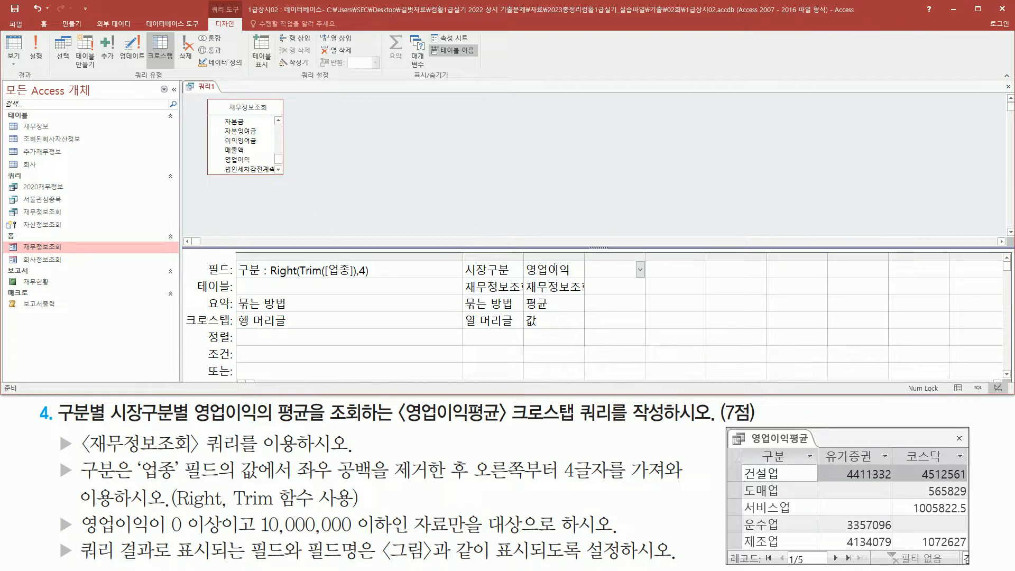
double_click(248, 160)
mouse_move(581, 257)
left_mouse_down()
mouse_move(615, 305)
mouse_move(647, 318)
left_mouse_up()
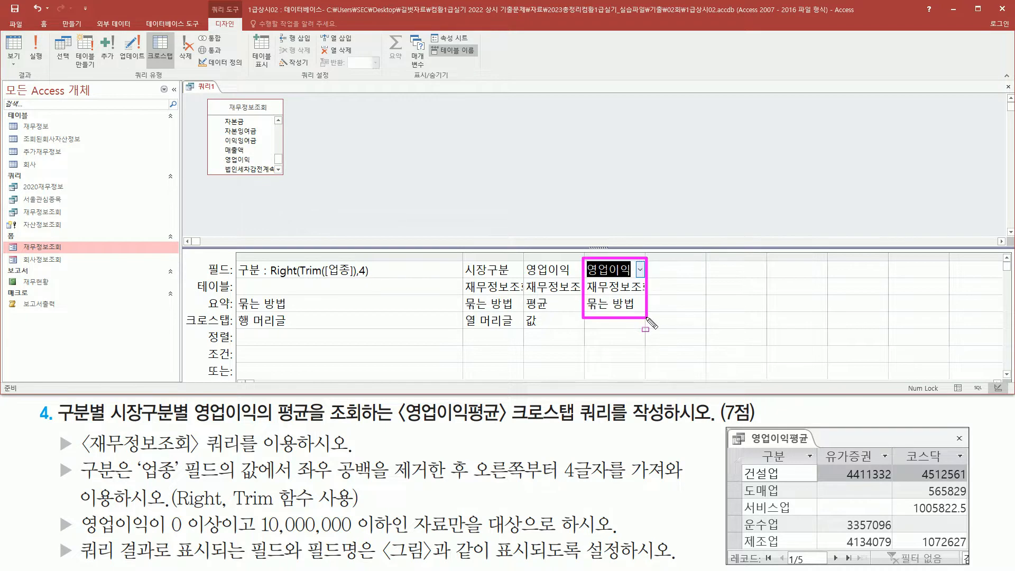
key("e")
left_click_drag(523, 259, 575, 329)
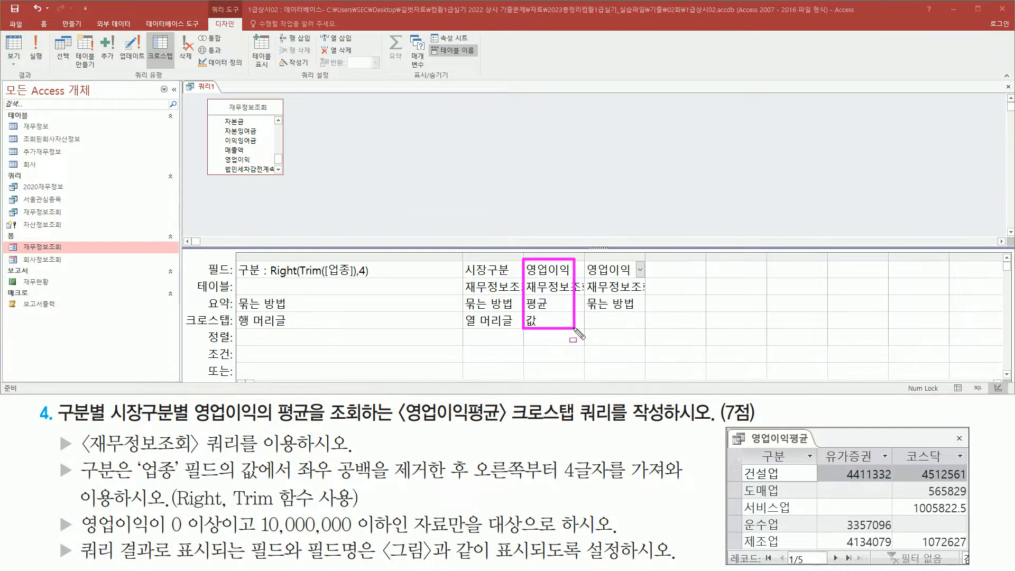
left_click_drag(586, 259, 643, 316)
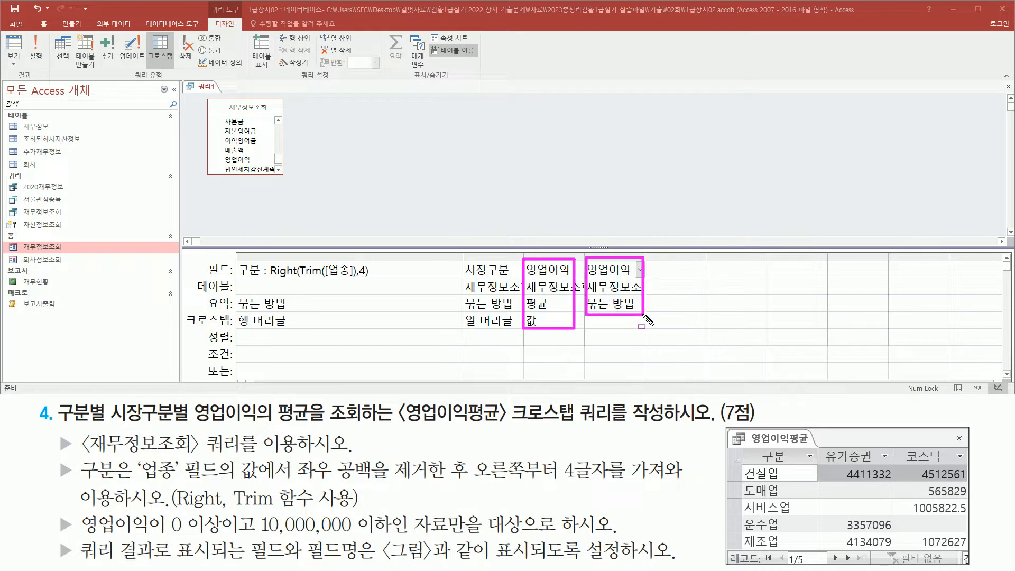
key("Escape")
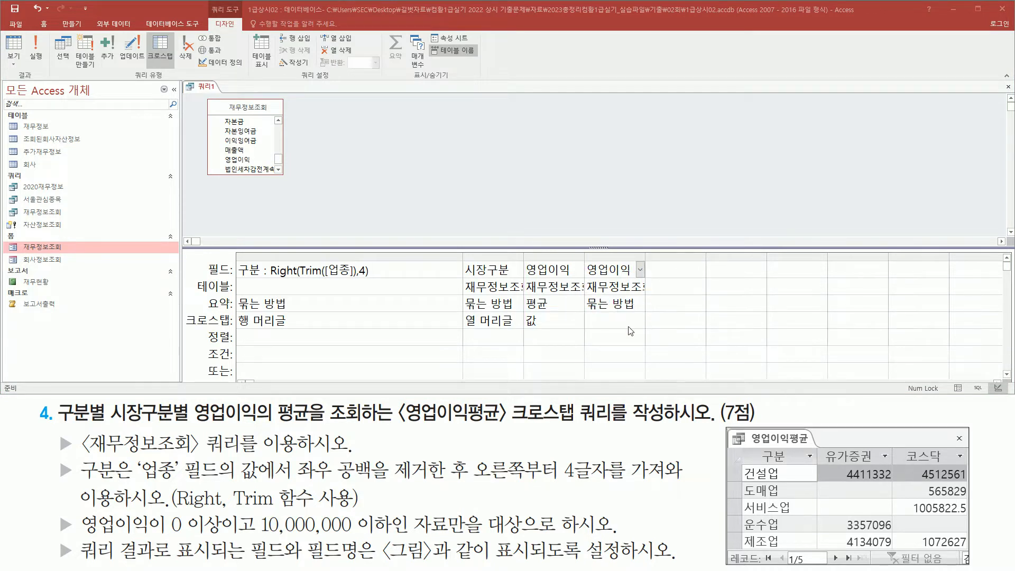
- Set the criterion of the second 영업이익 column to Between 0 And 10000000
left_click(616, 355)
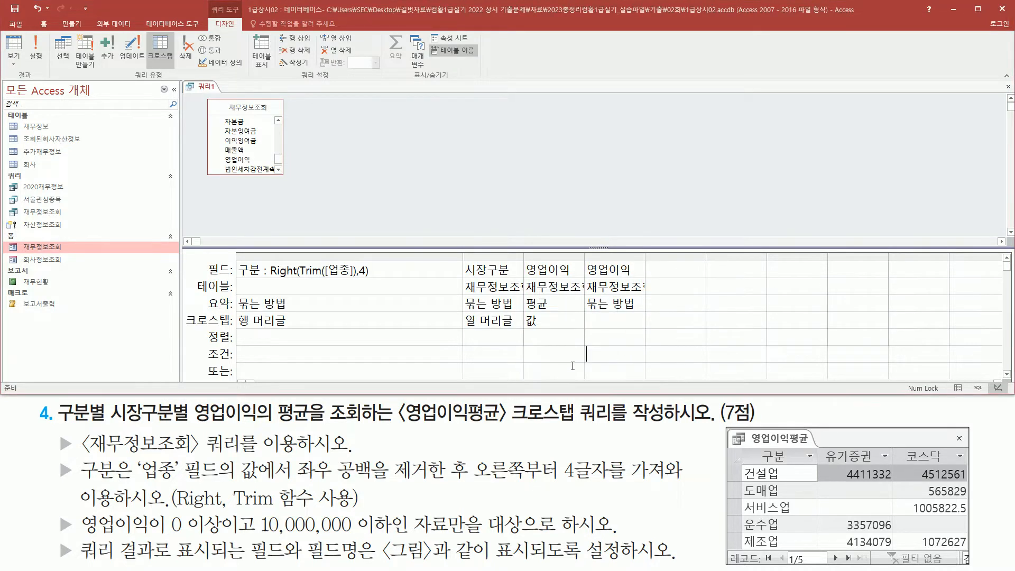
type("be")
type("tween 0 and ")
type("10000000")
key("Return")
- Change the summary setting of the second 영업이익 column from 묶는 방법 to 조건
left_click_drag(585, 296, 643, 312)
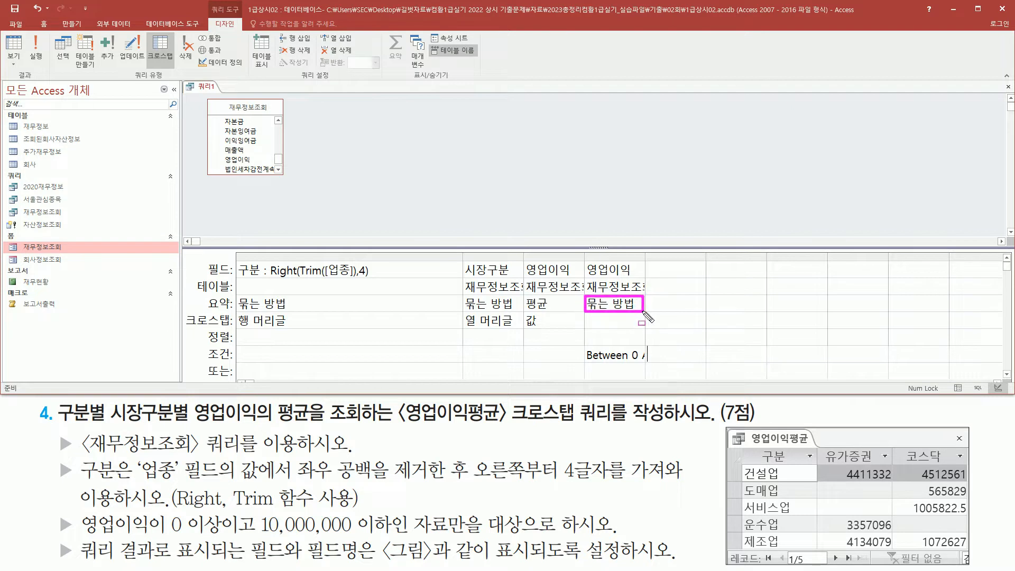
key("Escape")
left_click(639, 306)
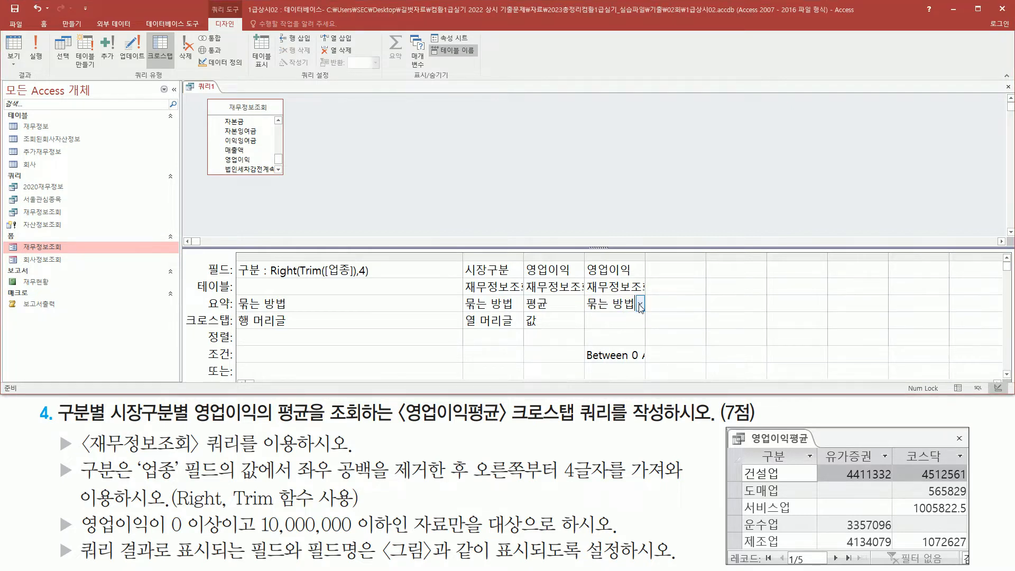
left_click(639, 306)
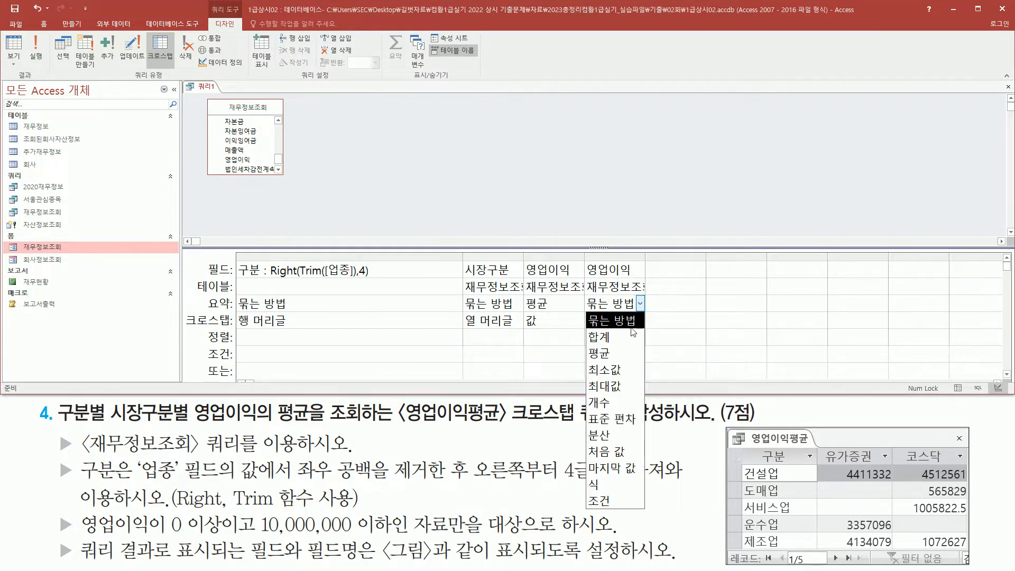
left_click(614, 501)
key("ctrl+2")
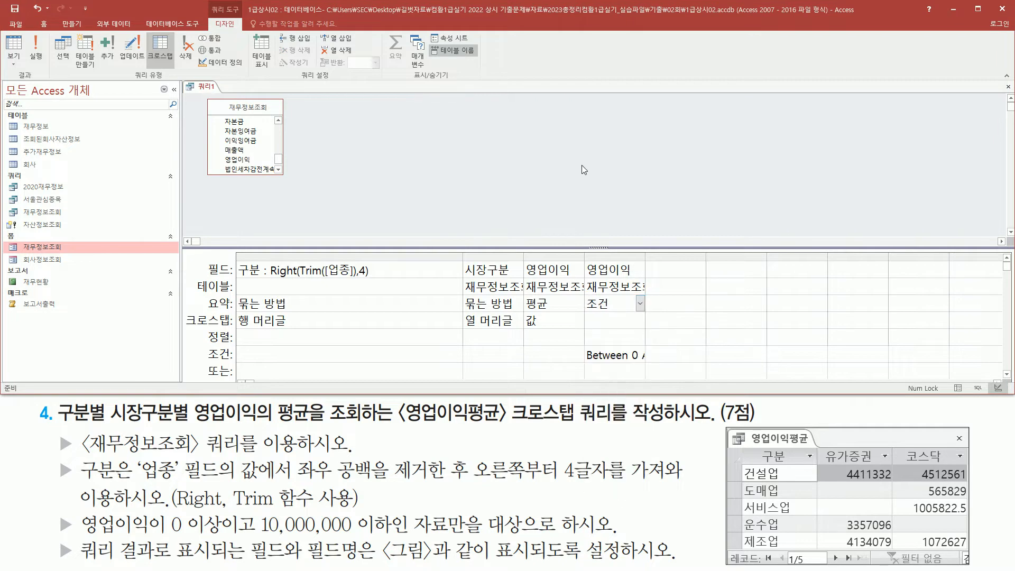
- Compare the two 영업이익 columns with the task's wording and widen both to fit their contents
left_click_drag(587, 267, 631, 288)
left_click_drag(527, 265, 575, 289)
key("Escape")
key("ctrl+2")
left_click_drag(526, 259, 575, 279)
left_click_drag(195, 425, 305, 427)
key("Escape")
left_click(550, 270)
left_click_drag(584, 259, 824, 258)
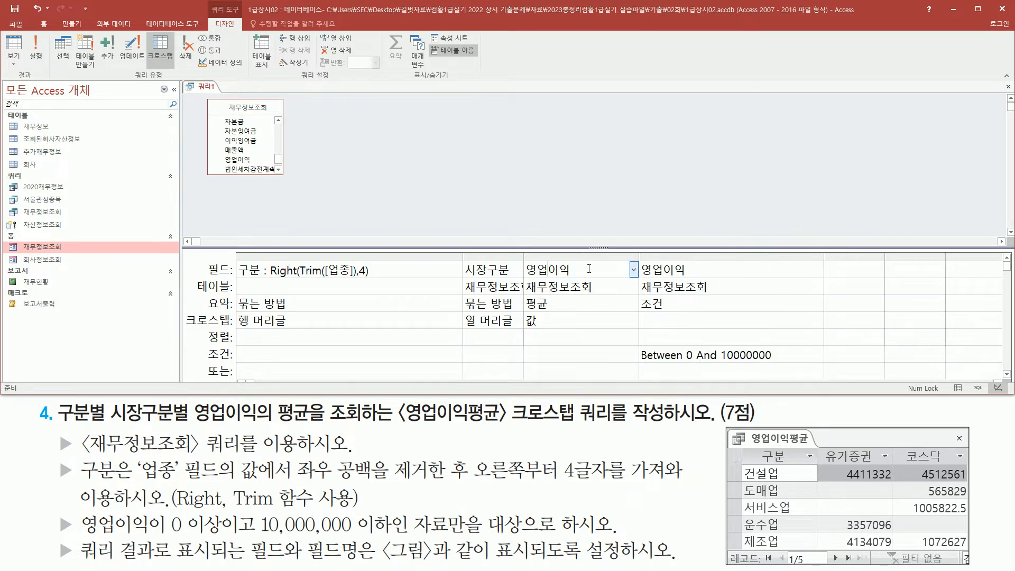
- Give the 영업이익 value column the alias 영업이익의평균 and widen it to fit the full expression
type("영업이이")
type("의")
type("평ㄱ")
key("BackSpace")
key("BackSpace")
type("평균:")
left_click_drag(639, 255, 719, 254)
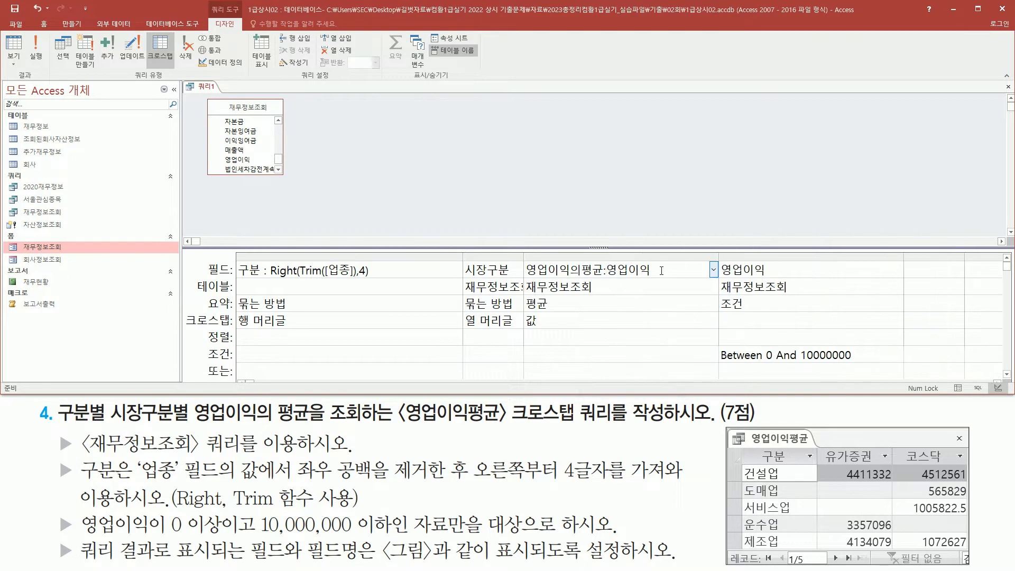
left_click(617, 286)
left_click_drag(612, 279, 660, 279)
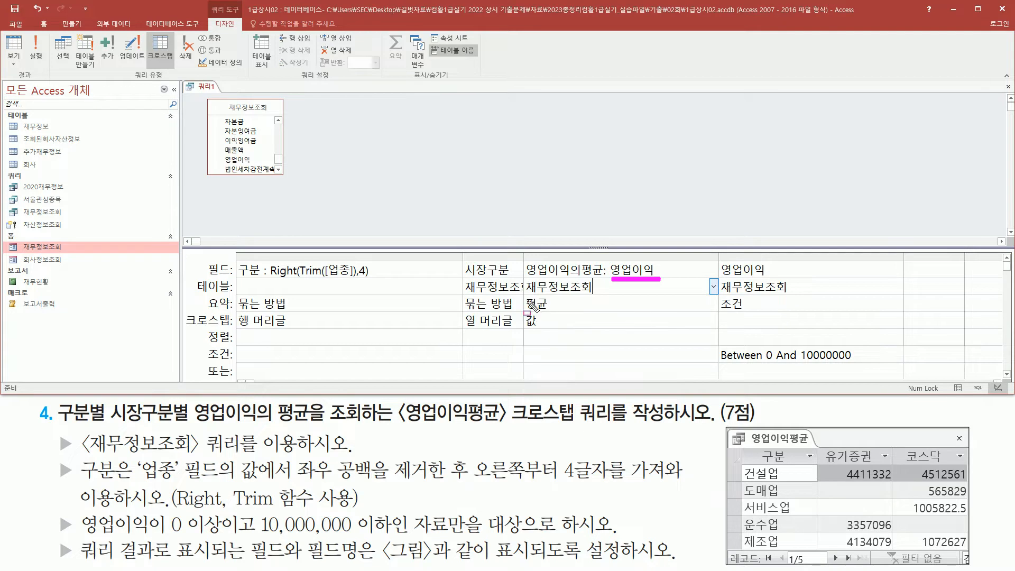
- Review the alias, summary and crosstab settings of the 영업이익 value column and the criterion of the second 영업이익 column
left_click_drag(525, 295, 553, 329)
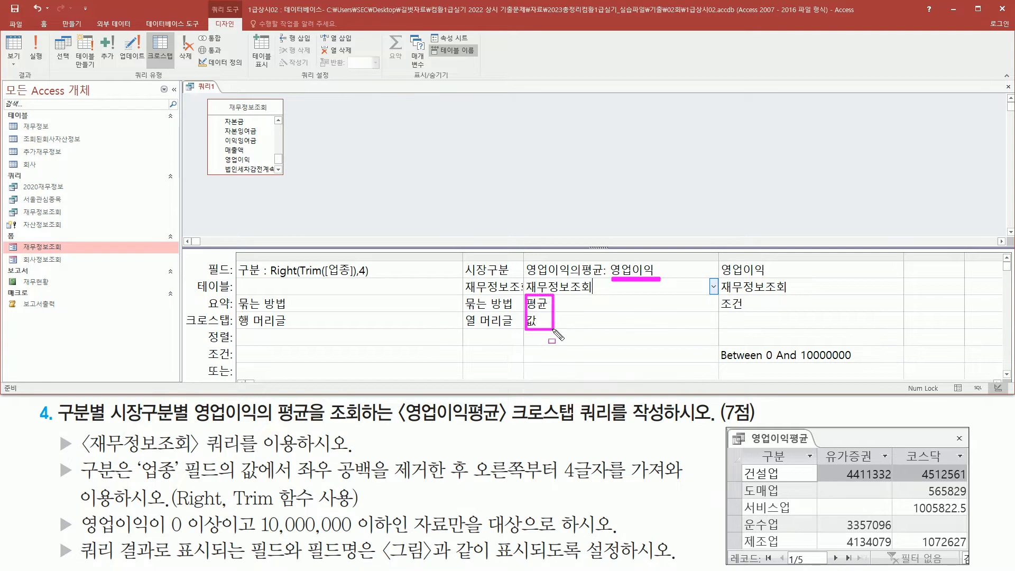
mouse_move(526, 279)
left_mouse_down()
mouse_move(597, 278)
mouse_move(611, 261)
left_mouse_up()
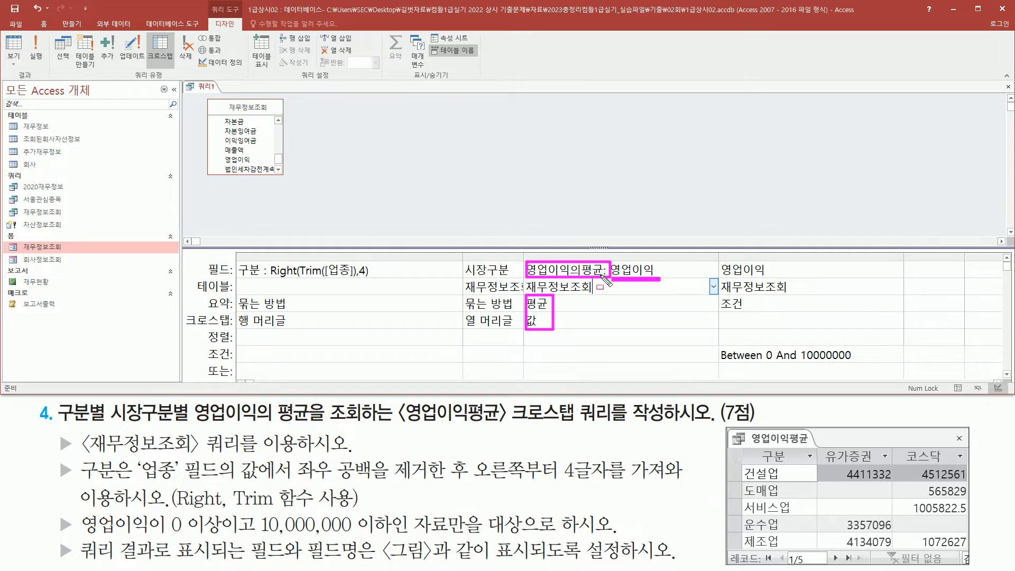
mouse_move(742, 263)
left_mouse_down()
mouse_move(719, 272)
mouse_move(776, 275)
left_mouse_up()
left_click_drag(718, 294, 751, 316)
mouse_move(719, 343)
left_mouse_down()
mouse_move(733, 365)
mouse_move(858, 366)
left_mouse_up()
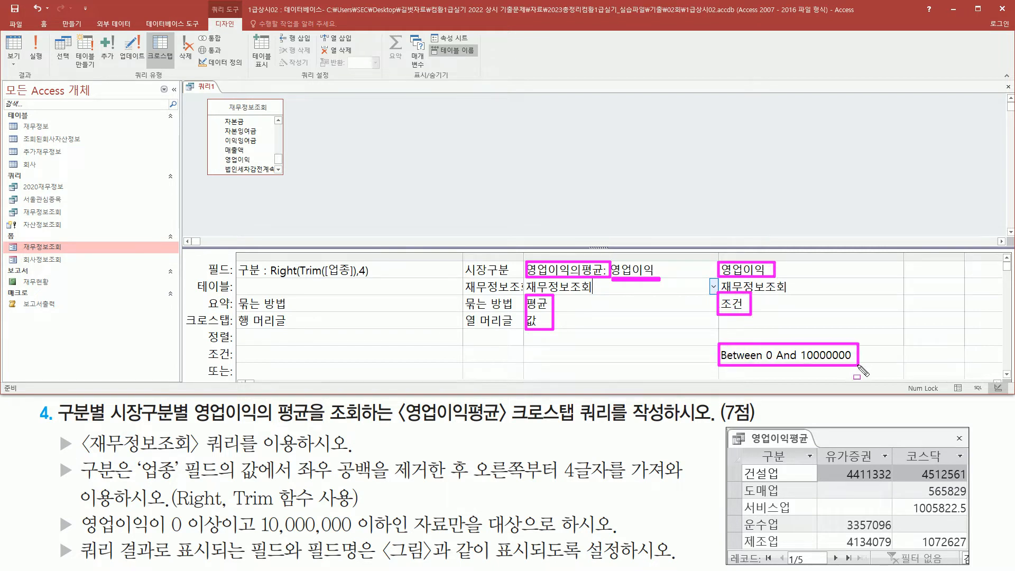
key("Escape")
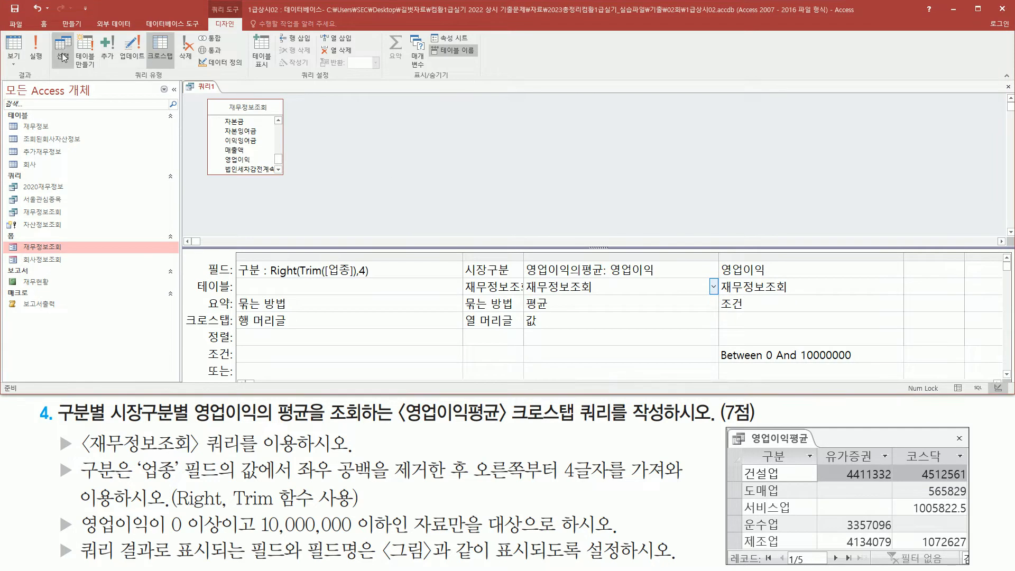
- Run the crosstab query and compare its 유가증권 and 코스닥 averages with the task's sample result
left_click(39, 53)
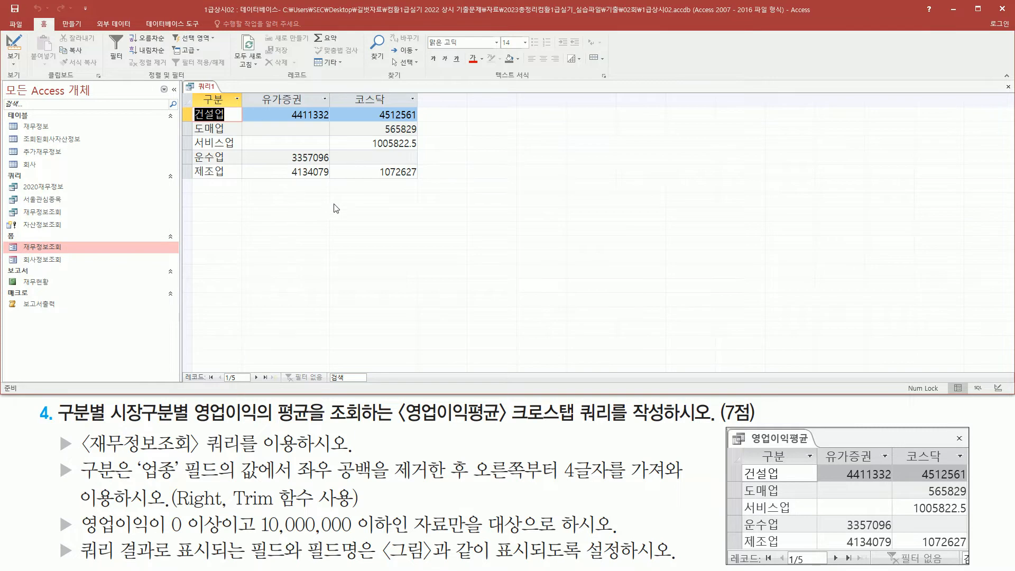
mouse_move(242, 105)
left_mouse_down()
mouse_move(418, 163)
mouse_move(426, 190)
left_mouse_up()
left_click_drag(819, 463, 970, 551)
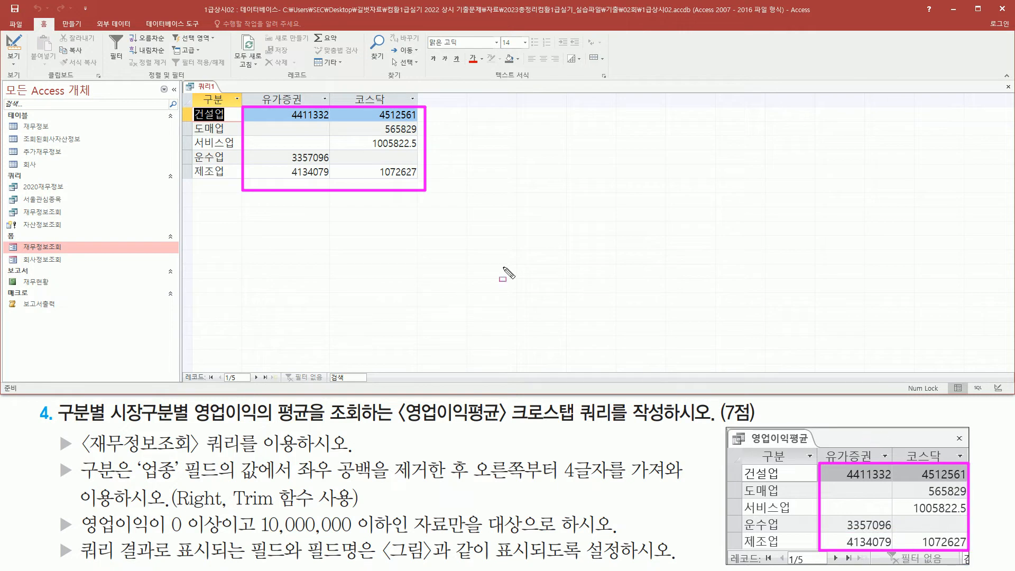
key("Escape")
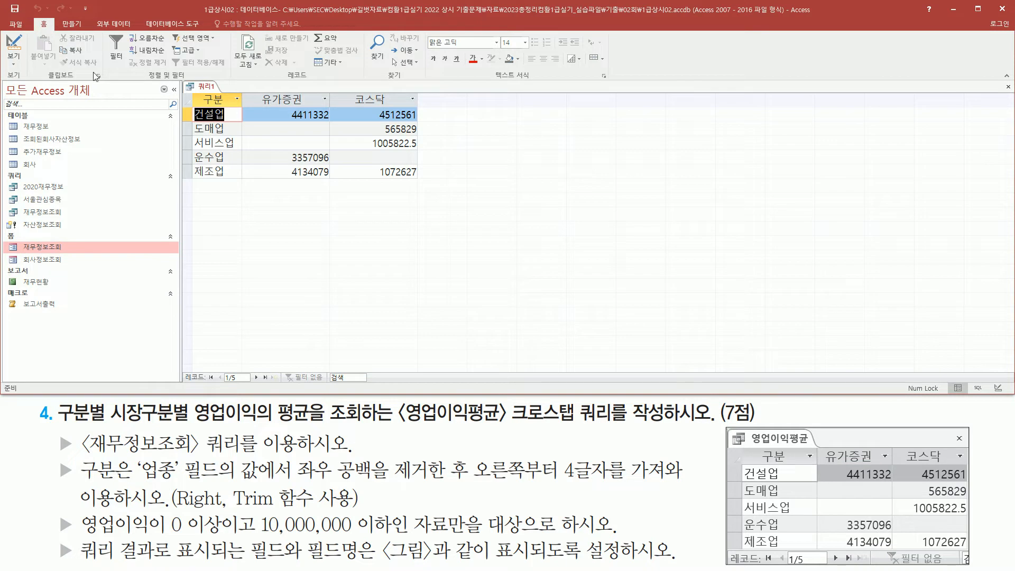
- Close the crosstab query and save it under the name 영업이익평균
left_click(1010, 87)
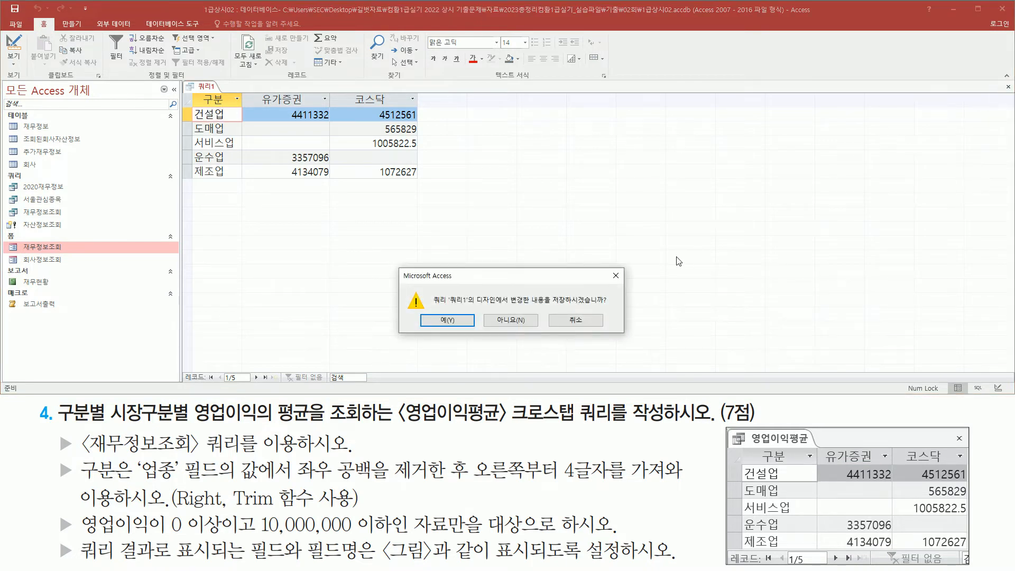
left_click(461, 323)
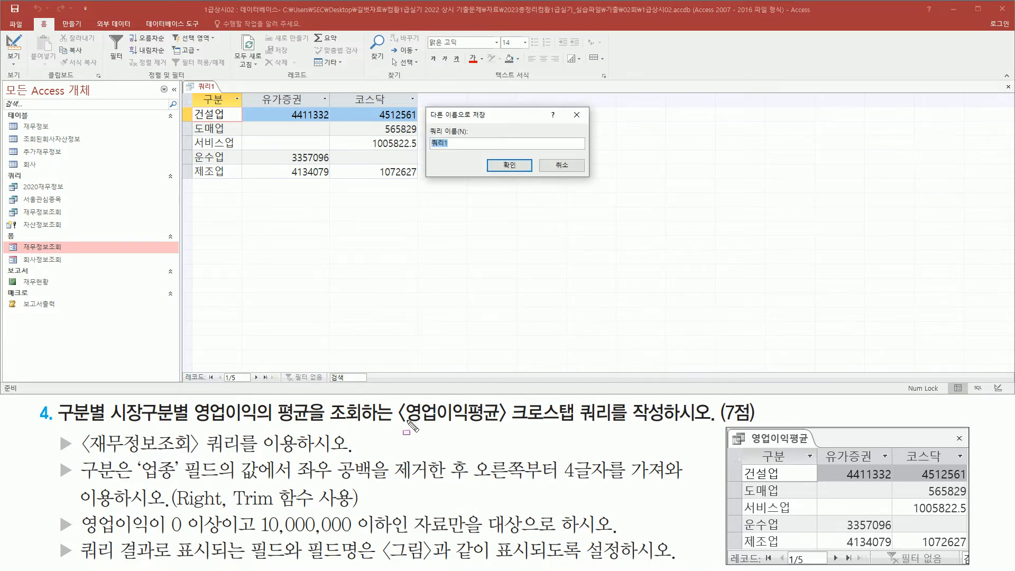
left_click_drag(397, 428, 619, 423)
right_click(621, 426)
type("ㅇ영업ㅇ")
type("이익평균")
left_click(507, 165)
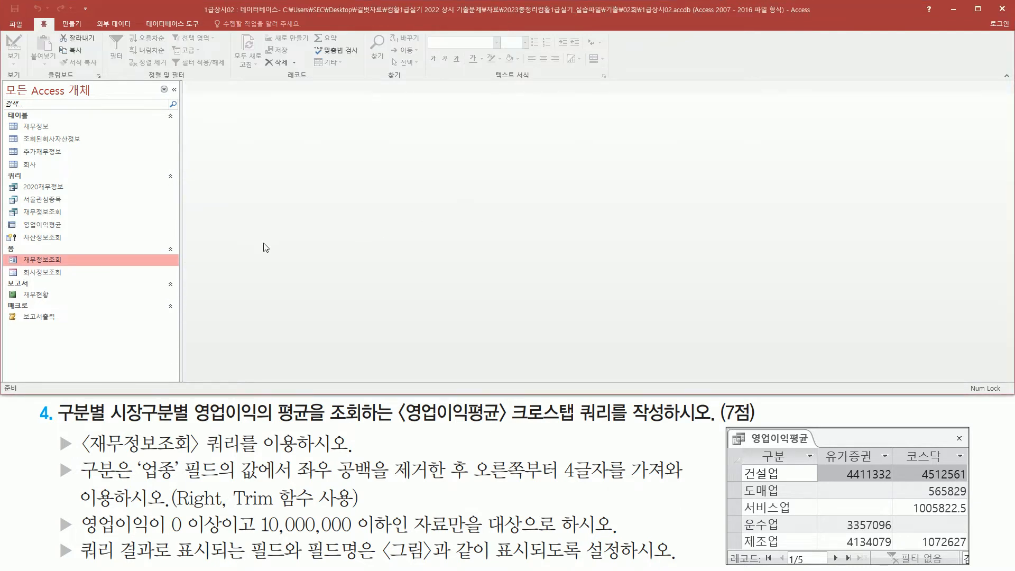
left_click_drag(58, 233, 70, 234)
key("Escape")
key("ctrl+2")
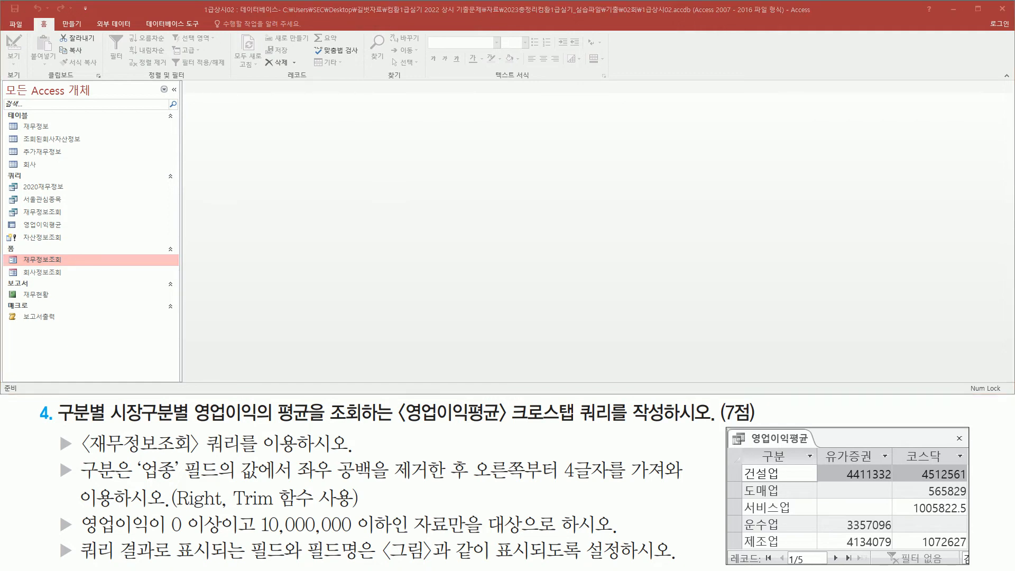